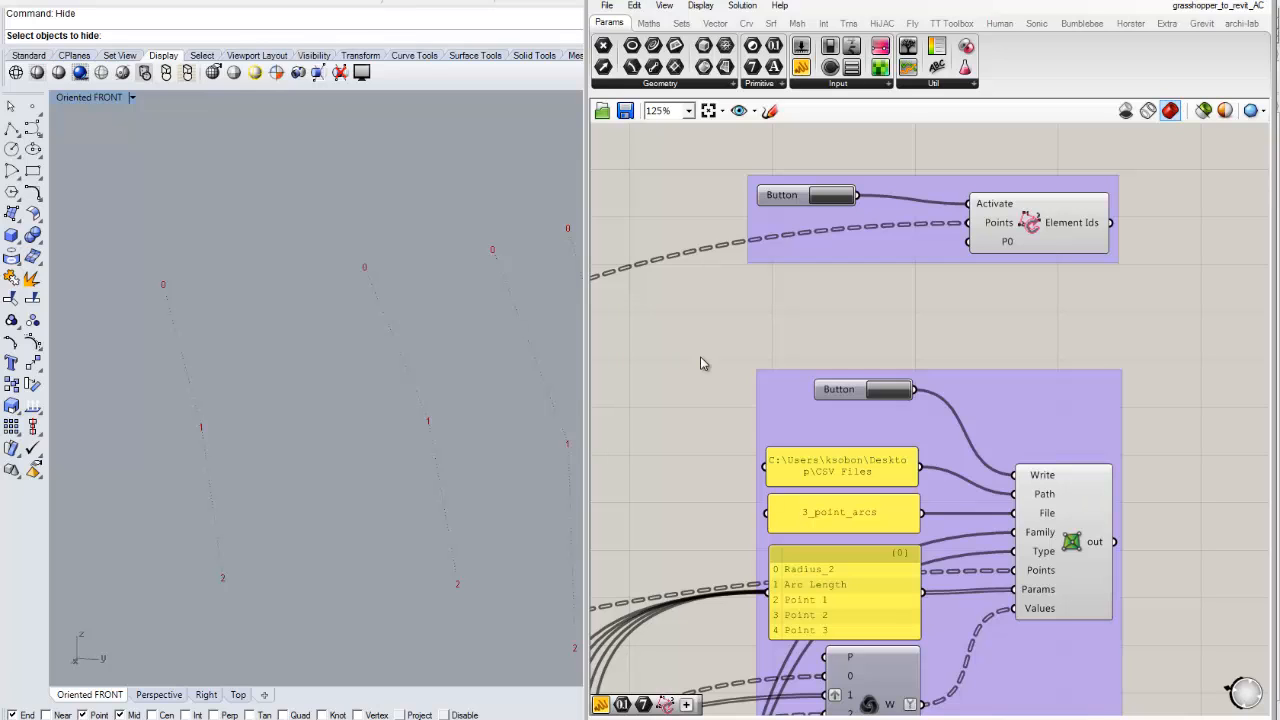
Examine the three purple output groups: the Element Ids component, the CSV writer for 3_point_arcs, and the component that sends the families.
scroll(946, 286, down, 2)
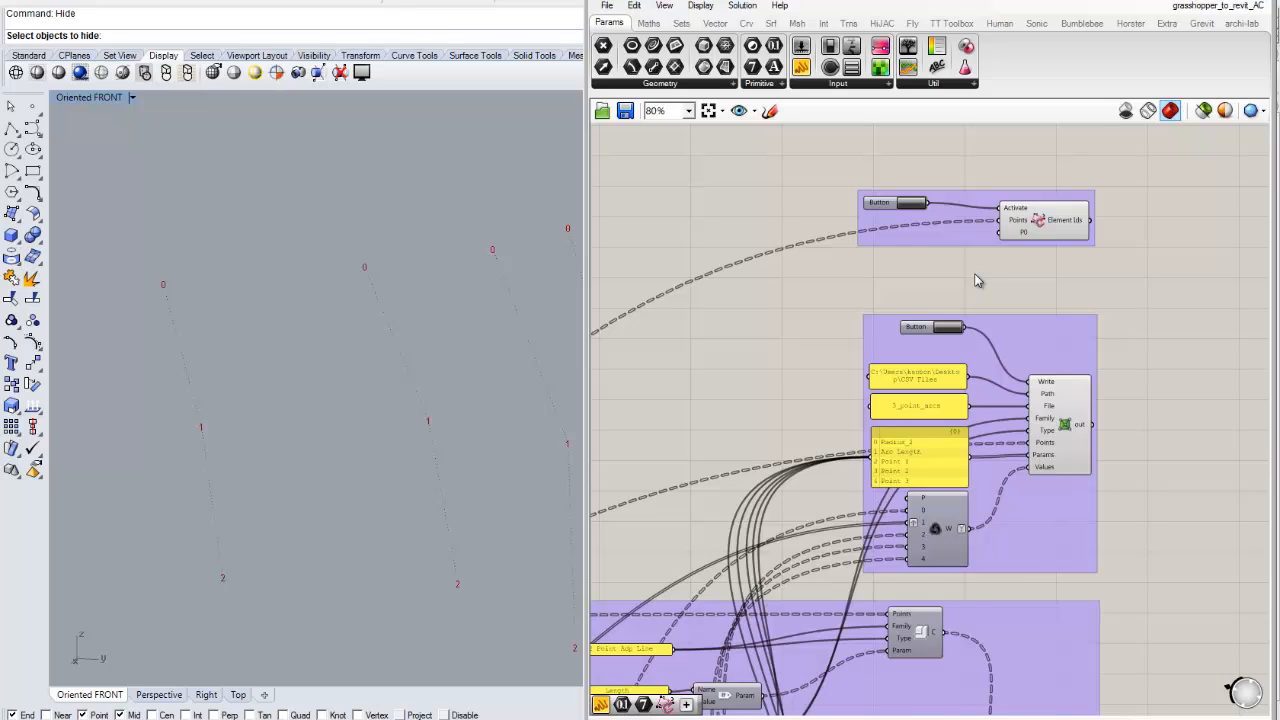
scroll(1004, 266, up, 2)
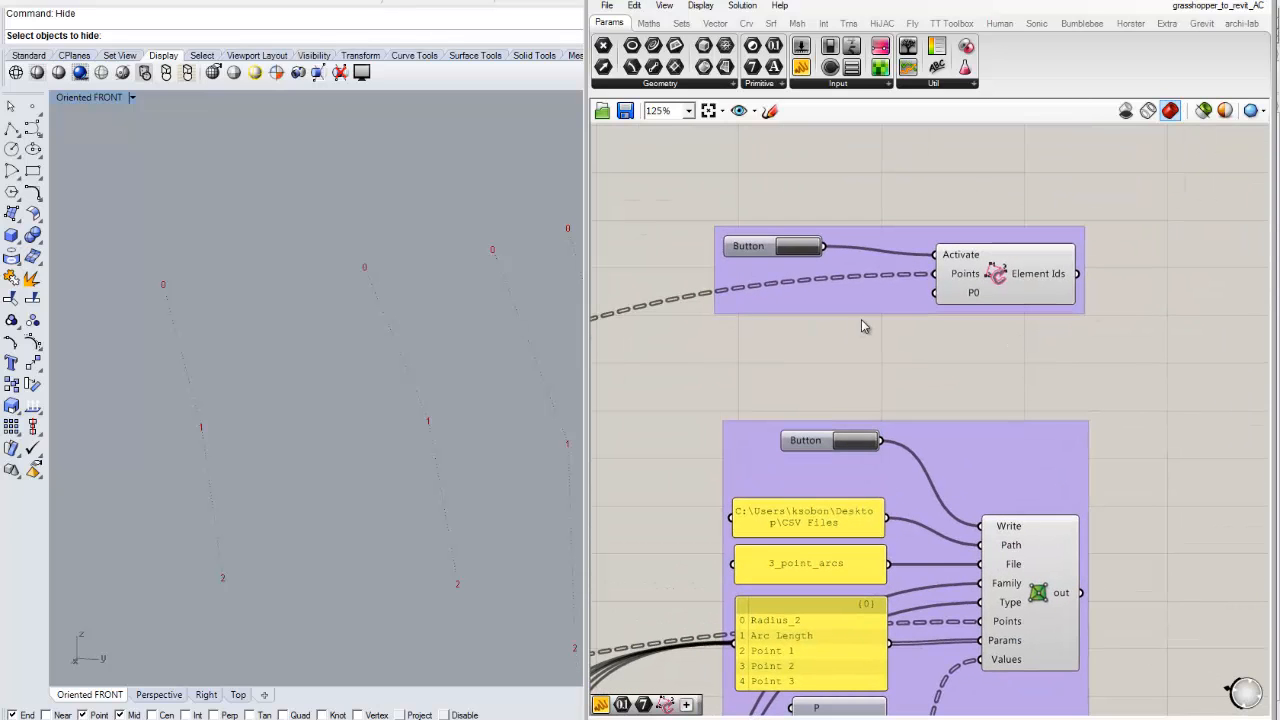
scroll(864, 326, down, 2)
scroll(886, 317, up, 2)
scroll(811, 341, down, 2)
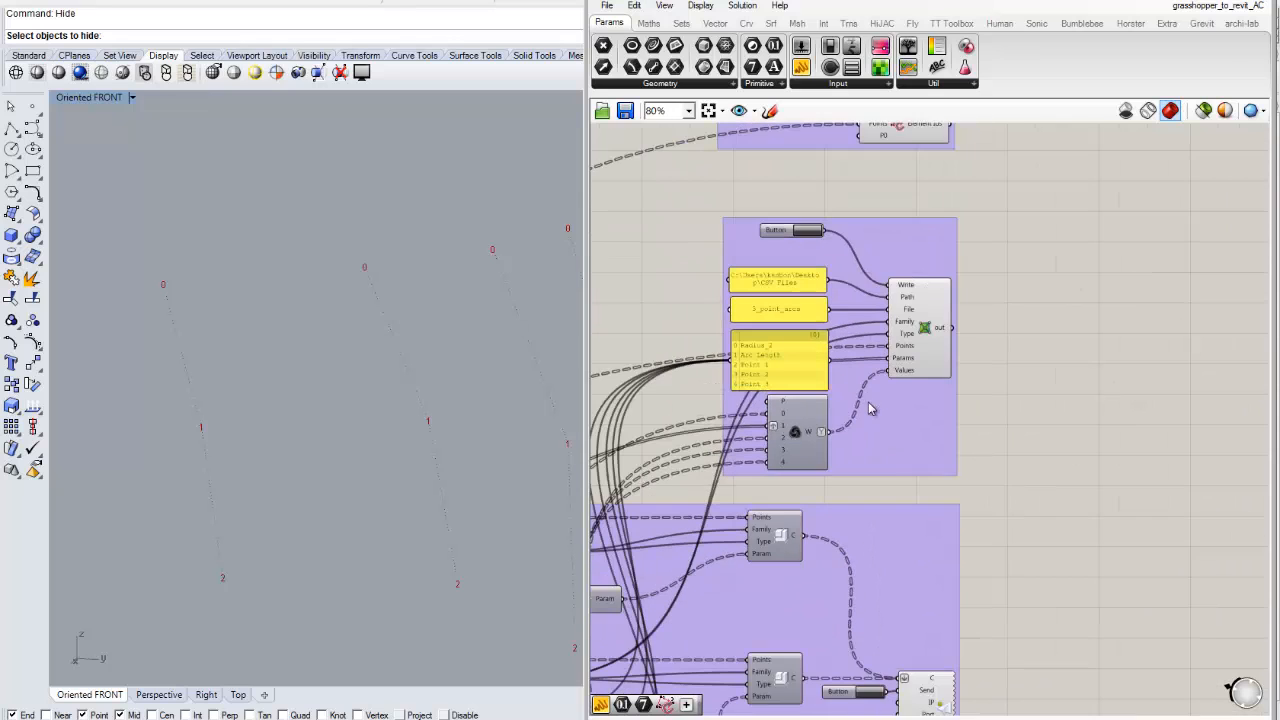
right_drag(868, 402, 939, 232)
right_drag(880, 432, 945, 324)
scroll(966, 412, up, 1)
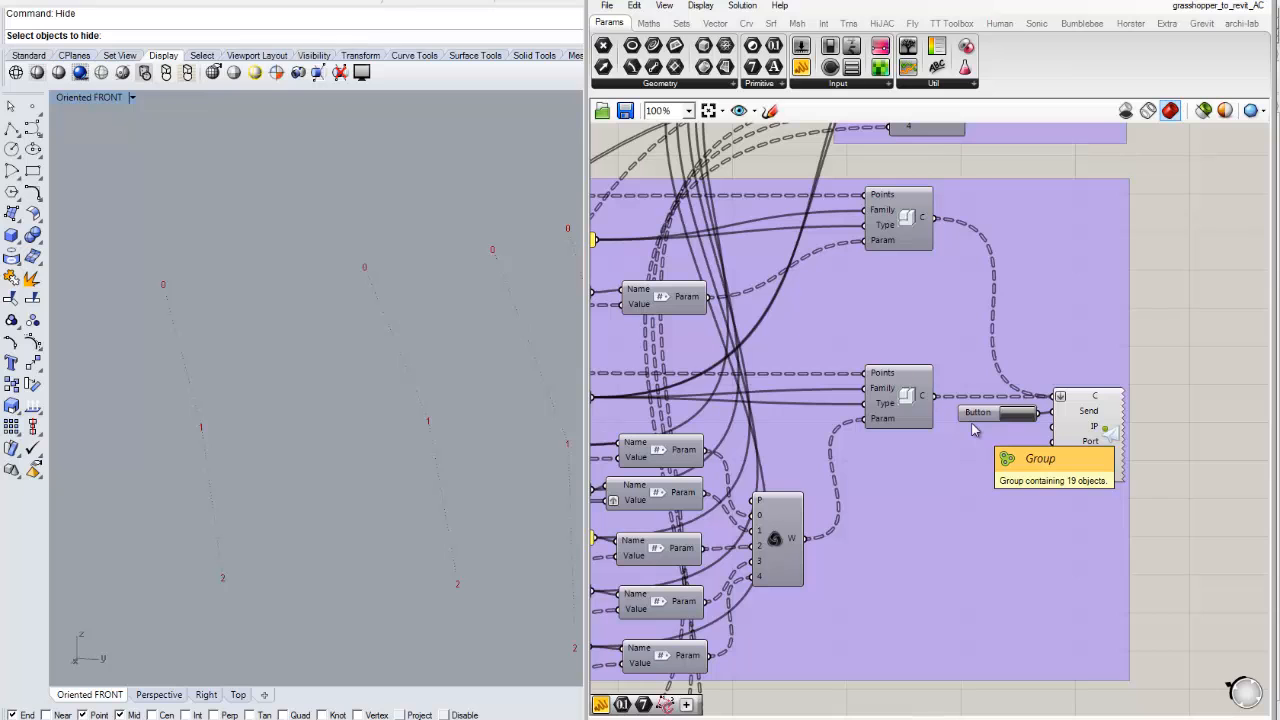
scroll(1040, 347, down, 5)
right_drag(997, 353, 1006, 514)
scroll(1057, 357, up, 4)
scroll(1040, 372, down, 3)
right_drag(1008, 398, 998, 355)
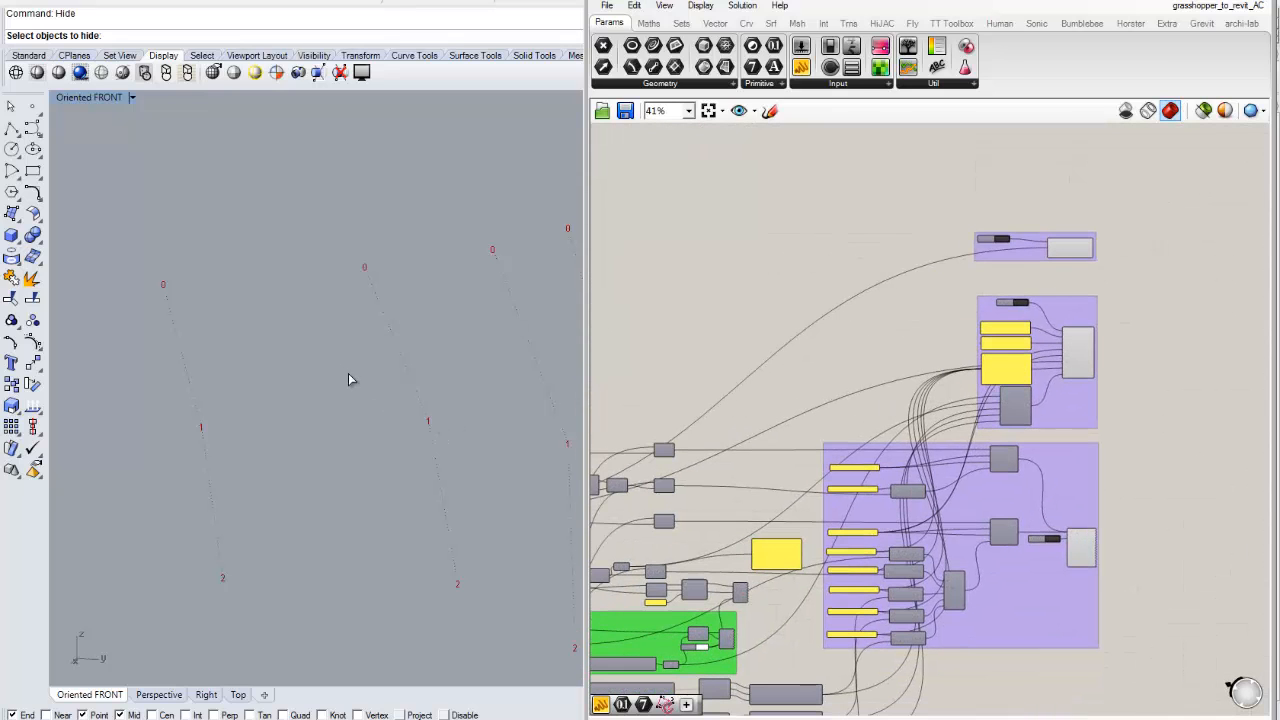
Examine the layout of the whole definition and the numbered framing points in the Oriented FRONT view.
right_drag(770, 378, 877, 356)
scroll(877, 360, down, 3)
right_drag(799, 378, 835, 361)
click(364, 395)
scroll(410, 372, down, 5)
right_drag(408, 376, 407, 415)
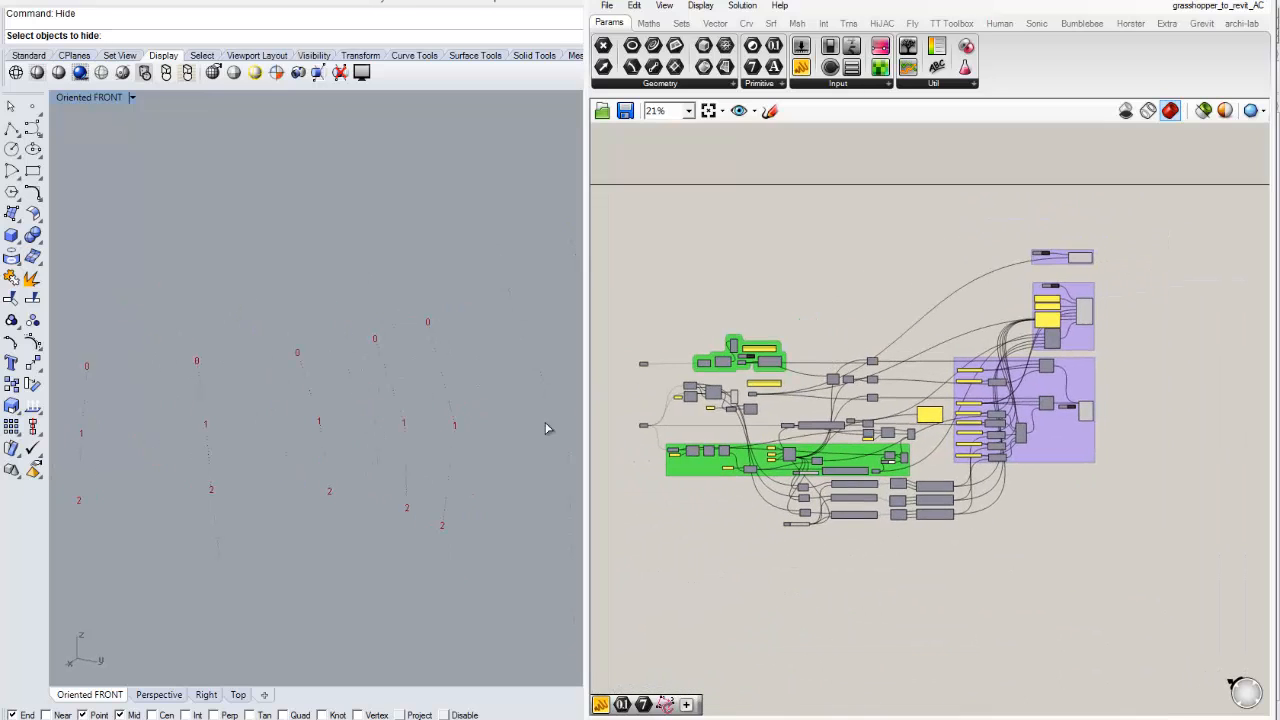
Turn on the preview of both input Curve parameters, the straight-line one and the single-curve one.
click(702, 323)
scroll(635, 377, up, 6)
right_drag(635, 377, 711, 380)
click(749, 333)
right_click(749, 333)
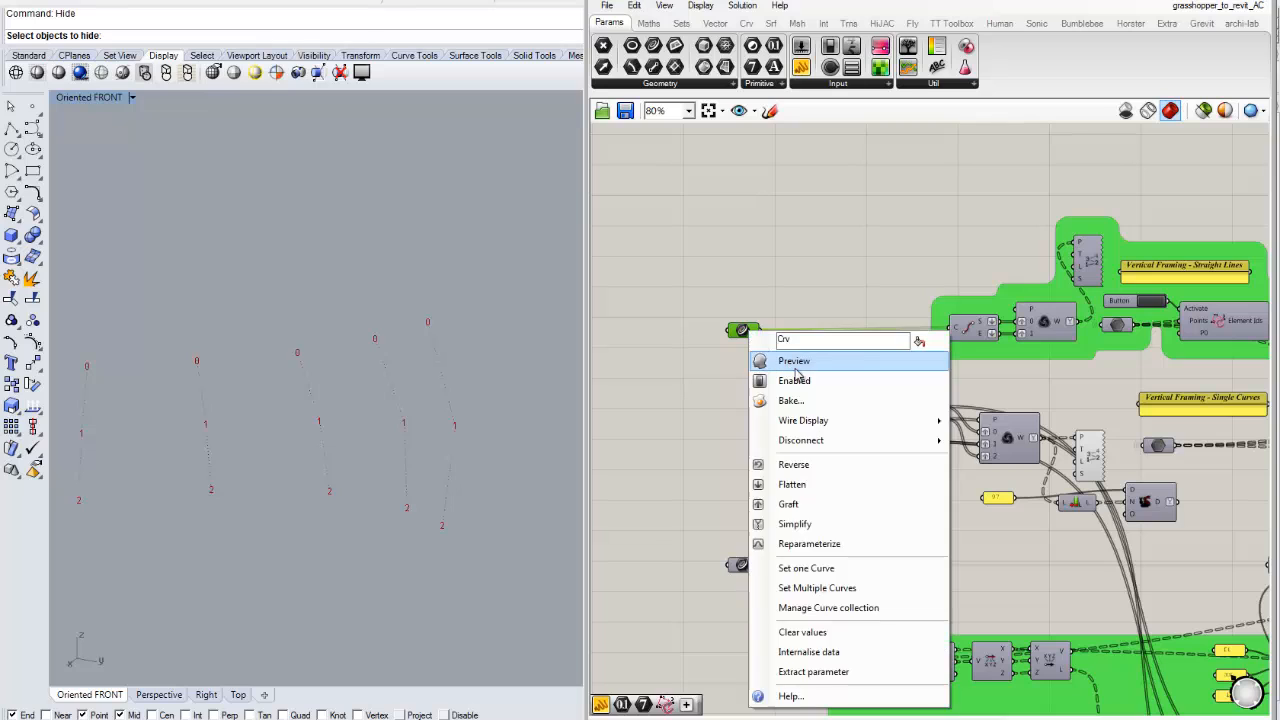
click(803, 365)
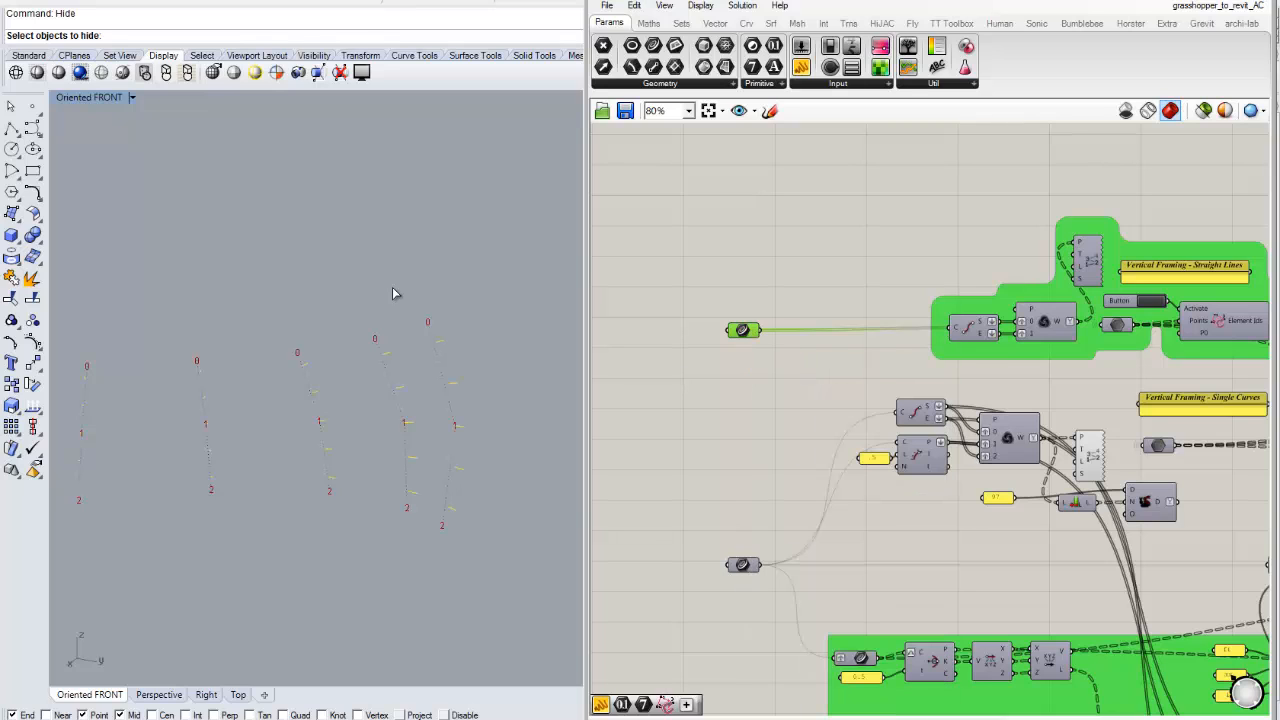
click(745, 566)
right_click(752, 567)
click(800, 393)
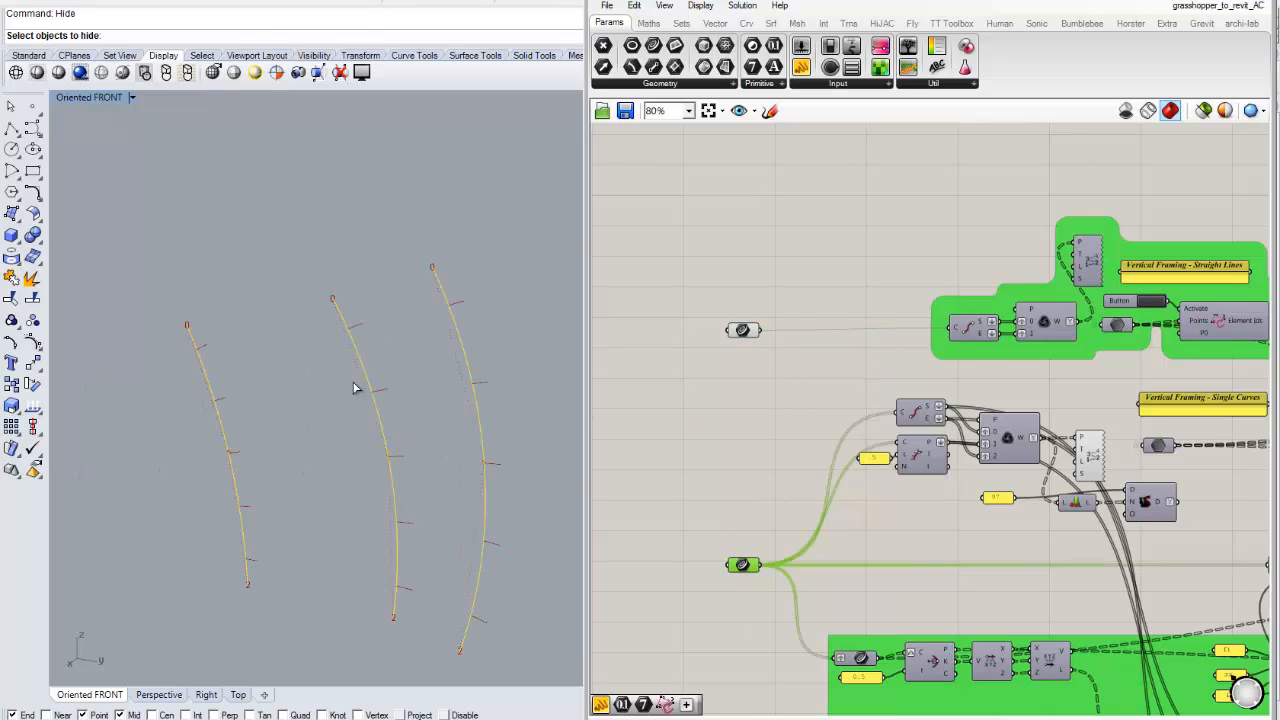
Examine the vertical framing curves and their short straight framing lines in the model view and the two Curve parameters supplying them.
scroll(429, 350, down, 4)
right_drag(376, 388, 340, 393)
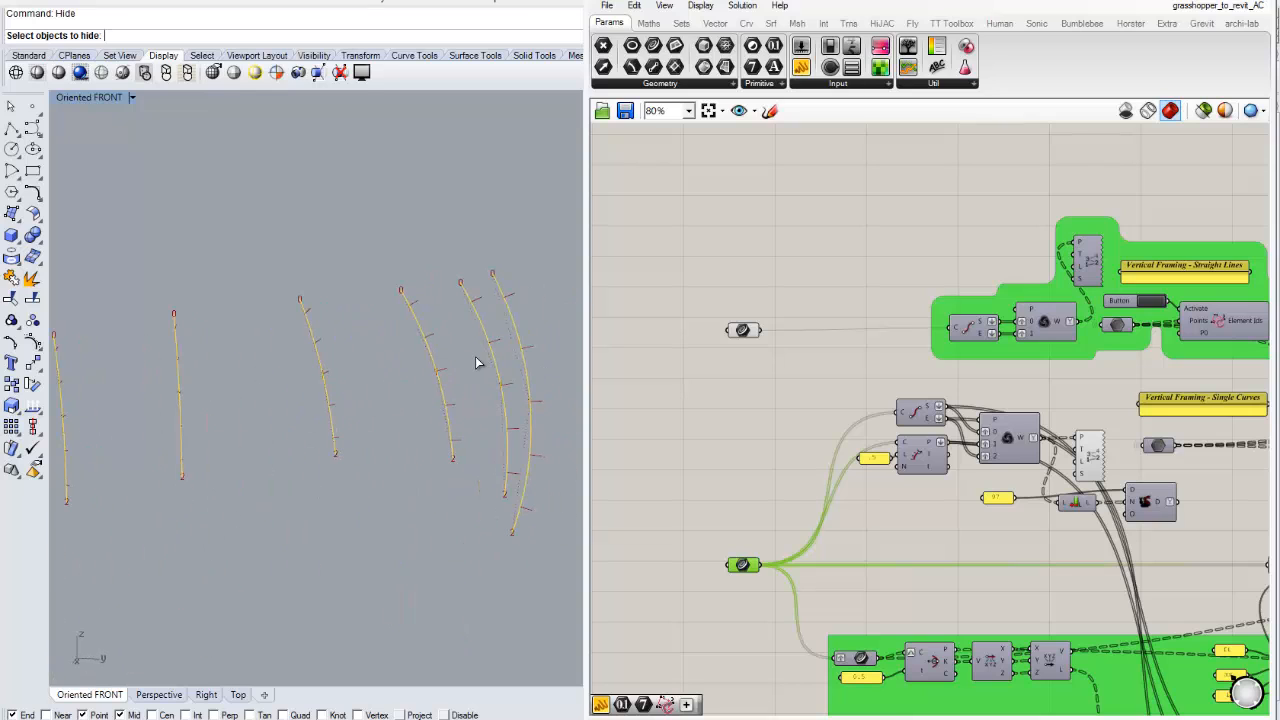
scroll(477, 362, up, 5)
shift+right_drag(478, 358, 397, 367)
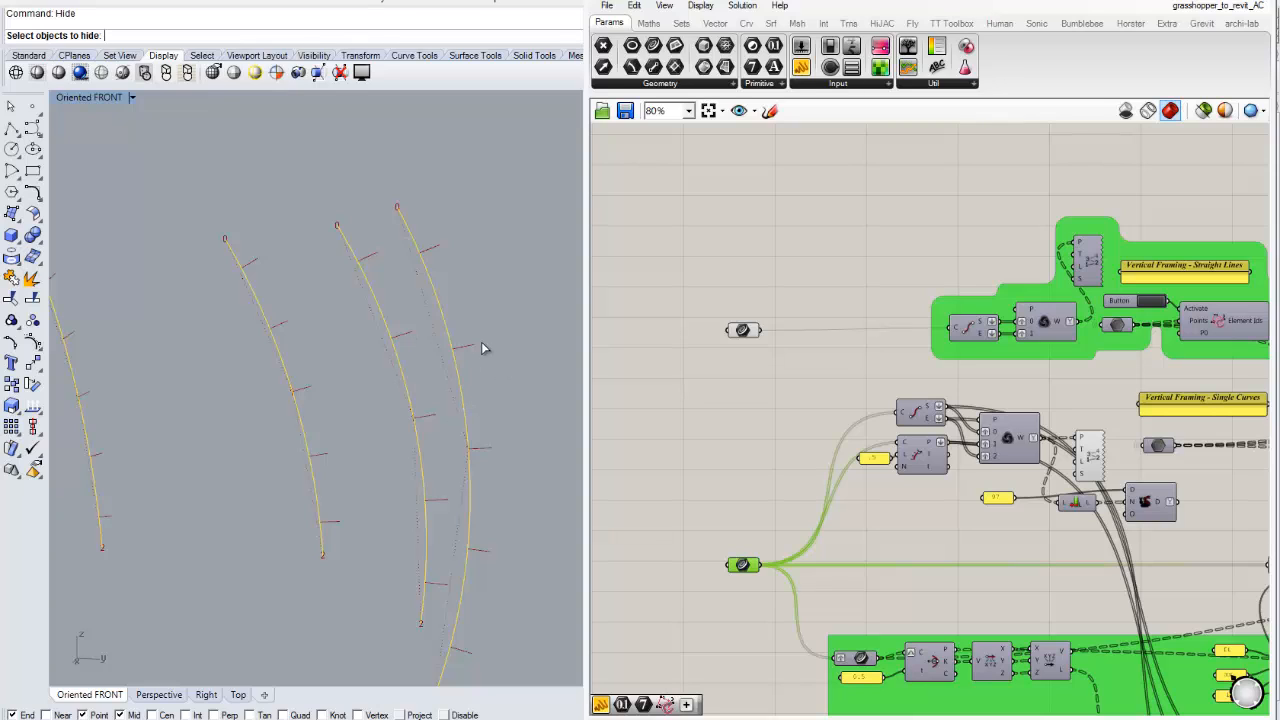
scroll(494, 307, down, 2)
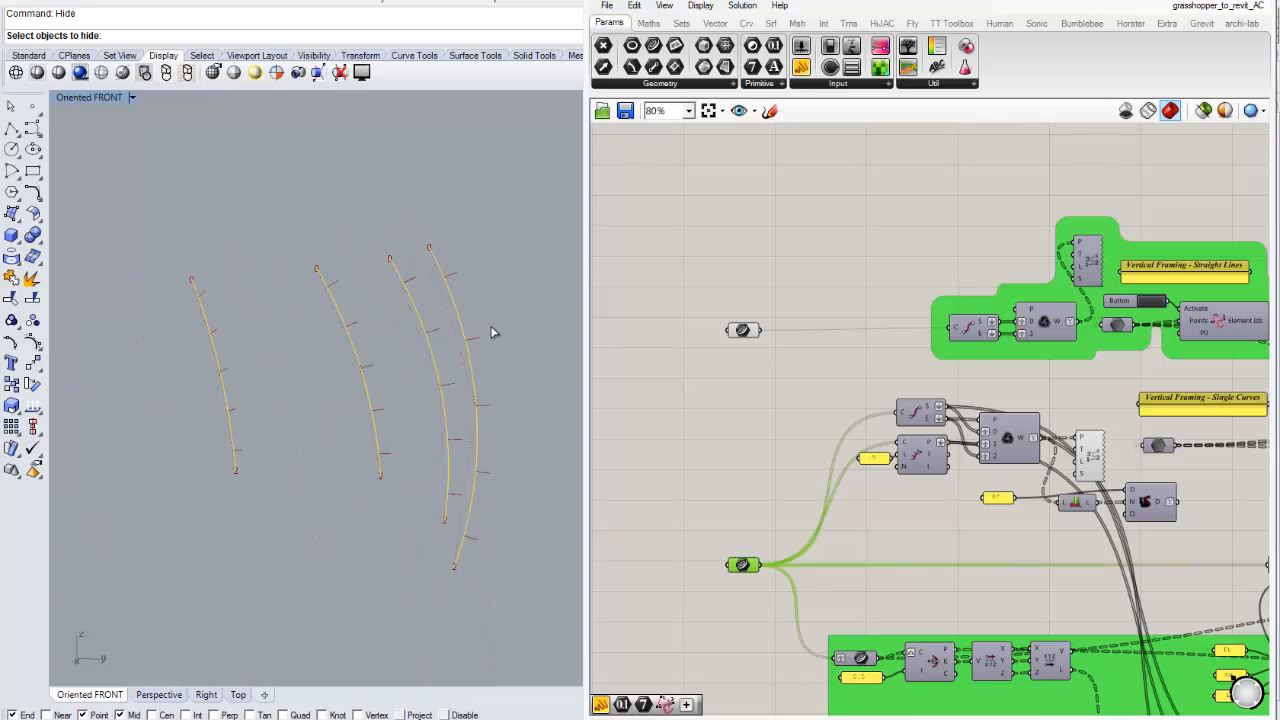
click(743, 504)
scroll(497, 386, up, 2)
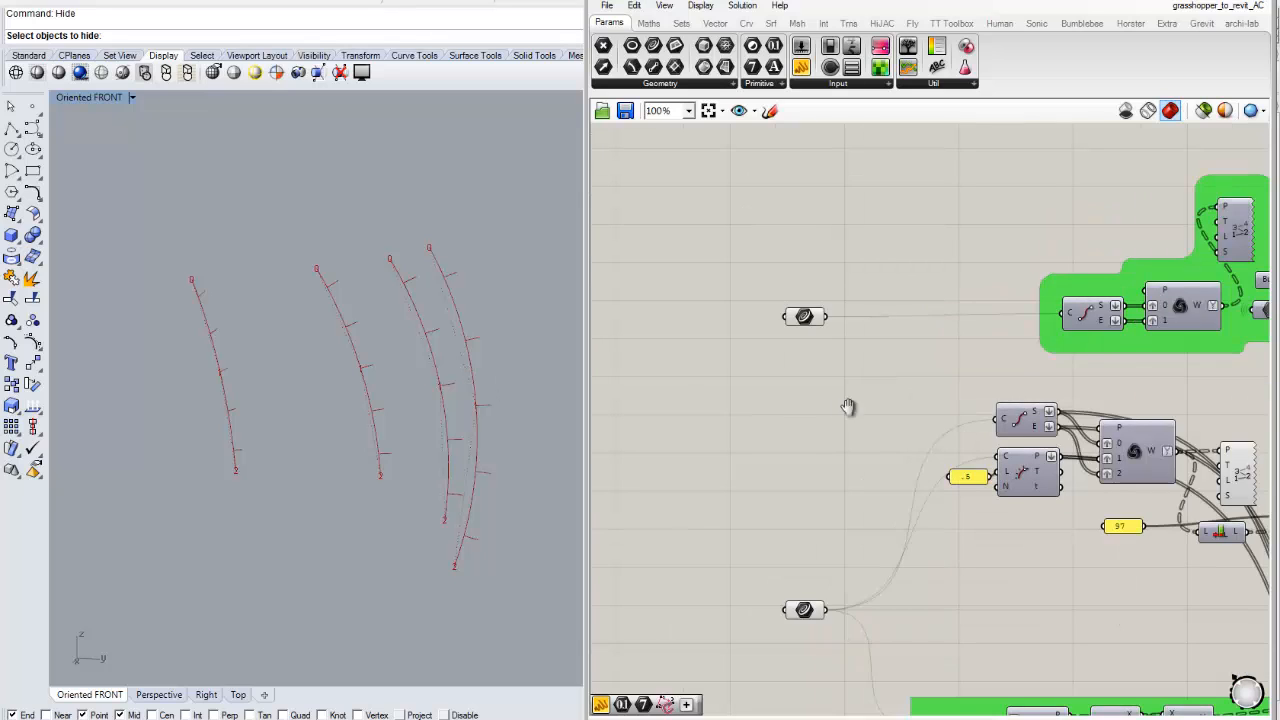
right_drag(848, 407, 783, 342)
scroll(517, 351, up, 1)
click(491, 318)
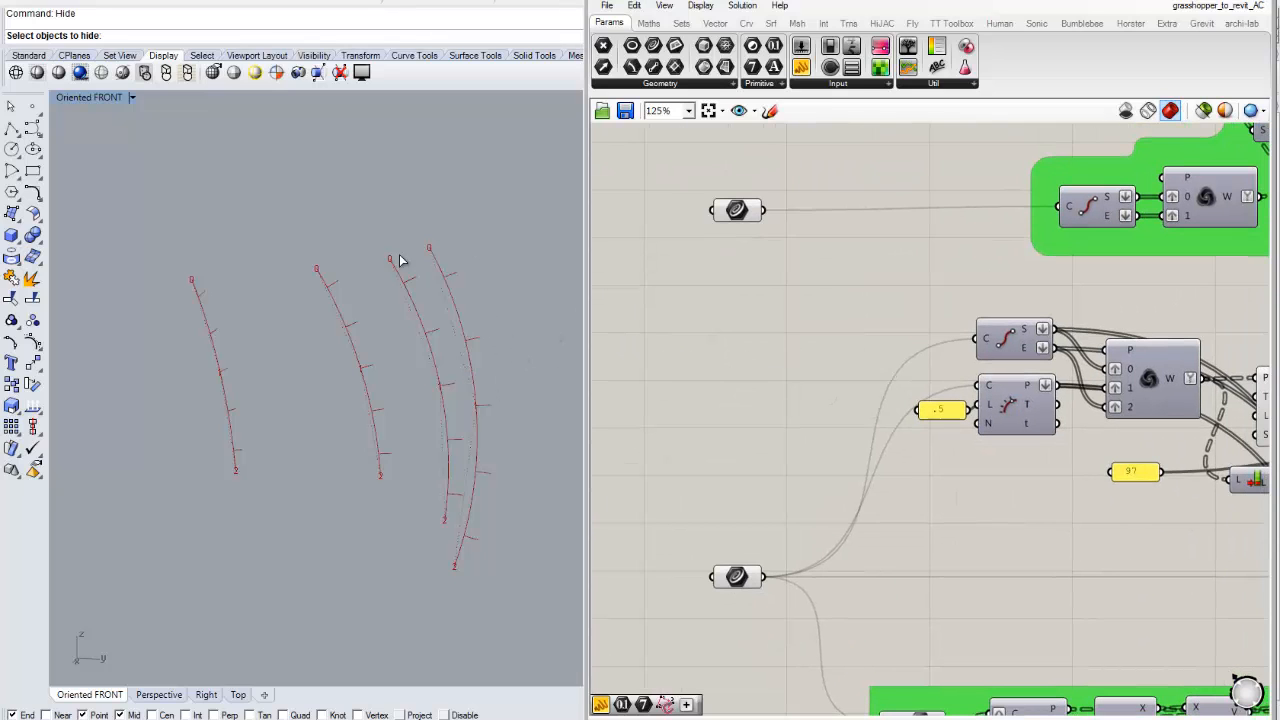
Move the straight-line Curve parameter slightly farther away from the Vertical Framing - Straight Lines group.
right_drag(856, 300, 831, 348)
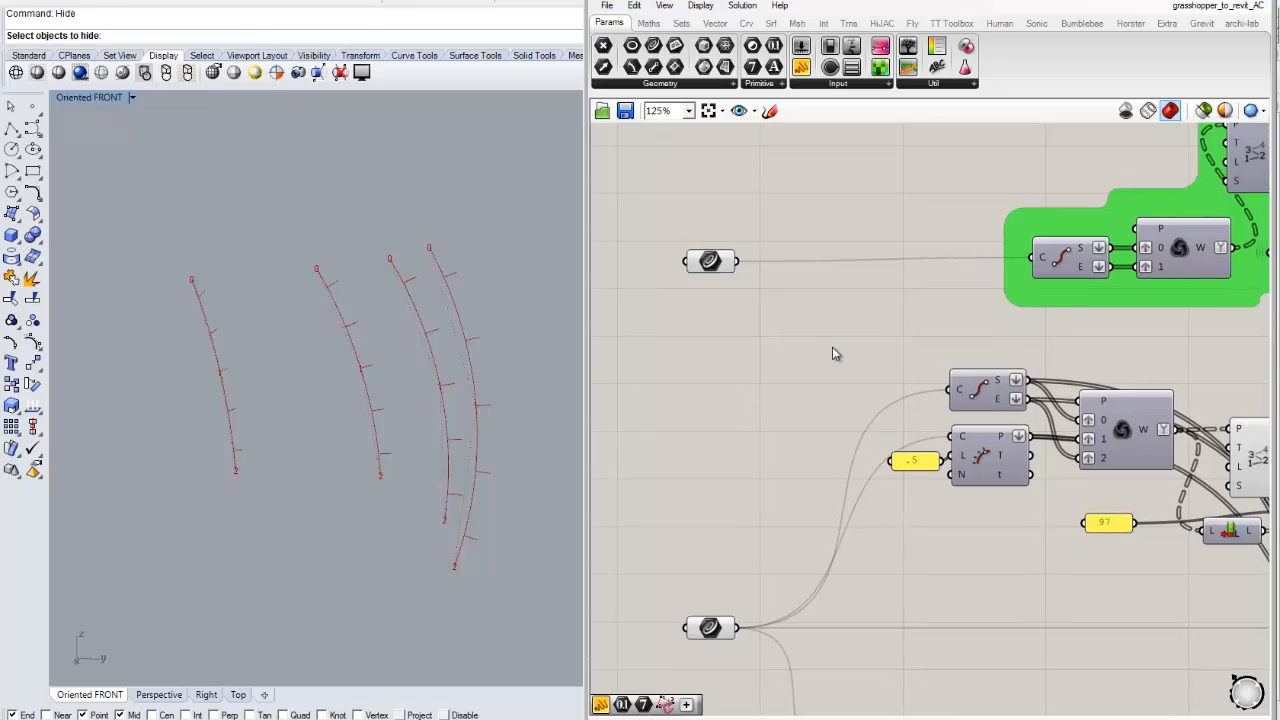
drag(717, 264, 682, 270)
click(750, 351)
scroll(481, 290, up, 1)
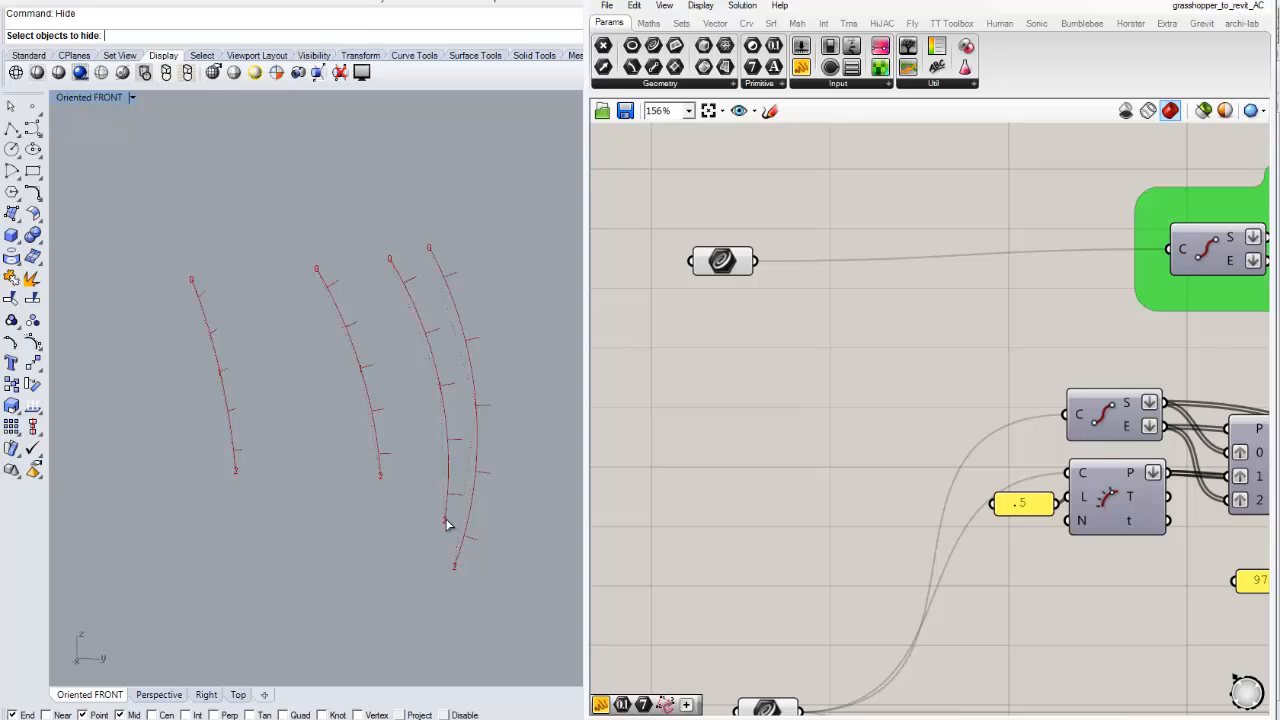
right_drag(787, 356, 691, 334)
scroll(789, 468, down, 3)
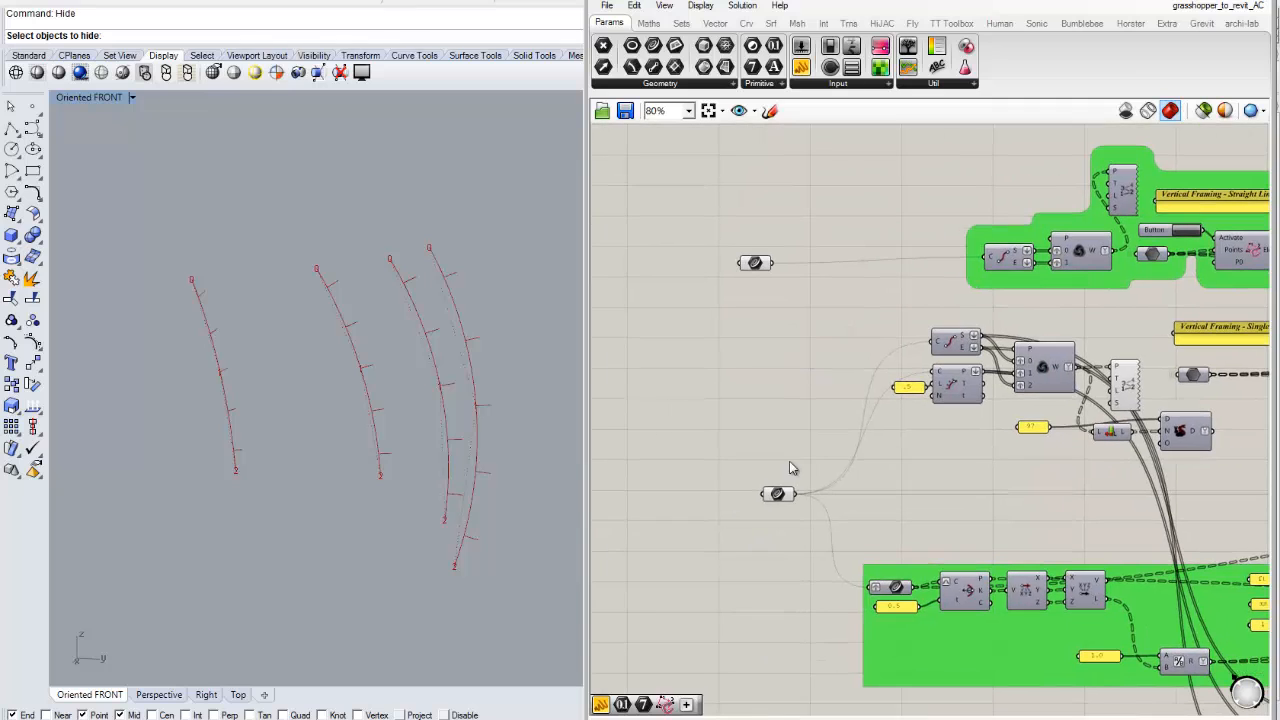
Turn off the preview of the straight-line Curve parameter, leaving only the single curves displayed.
click(778, 495)
click(756, 265)
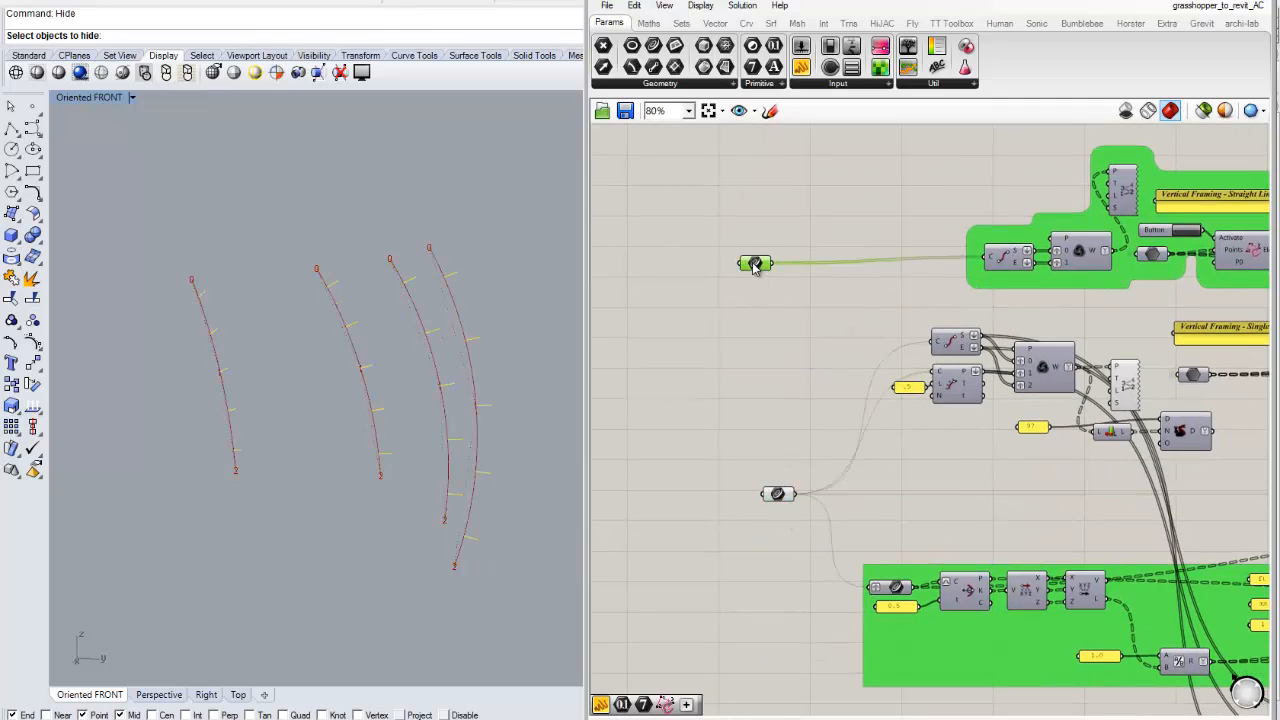
right_click(756, 265)
click(690, 314)
scroll(467, 283, up, 4)
scroll(481, 302, down, 2)
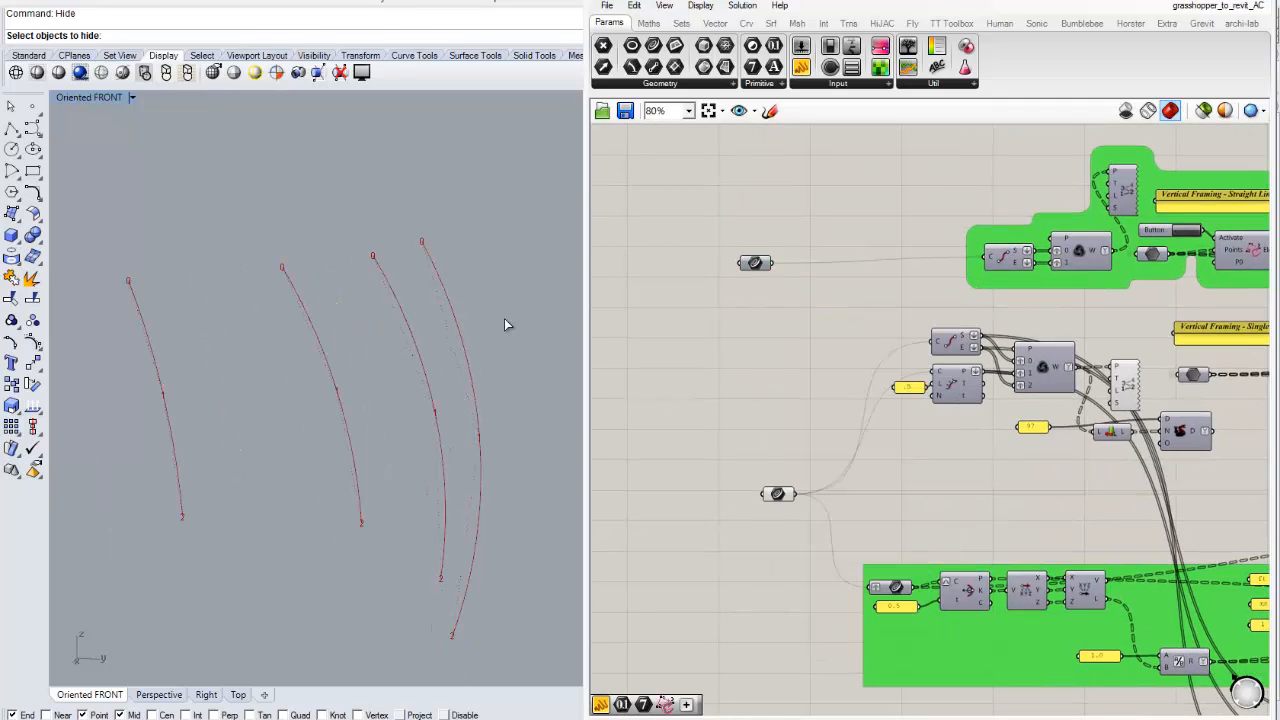
right_drag(504, 318, 484, 300)
Move the single-curve Curve parameter slightly up on the canvas.
right_drag(1006, 404, 851, 375)
scroll(753, 392, up, 1)
right_drag(622, 484, 705, 446)
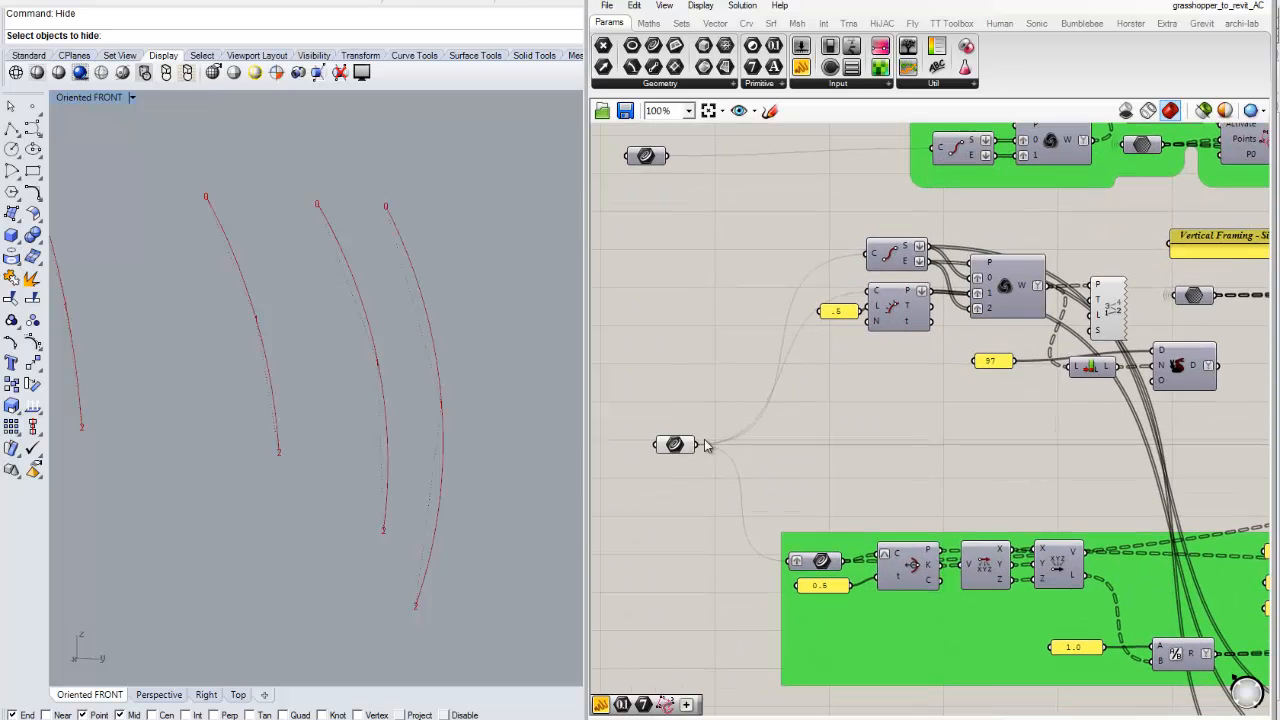
drag(677, 446, 677, 417)
click(706, 366)
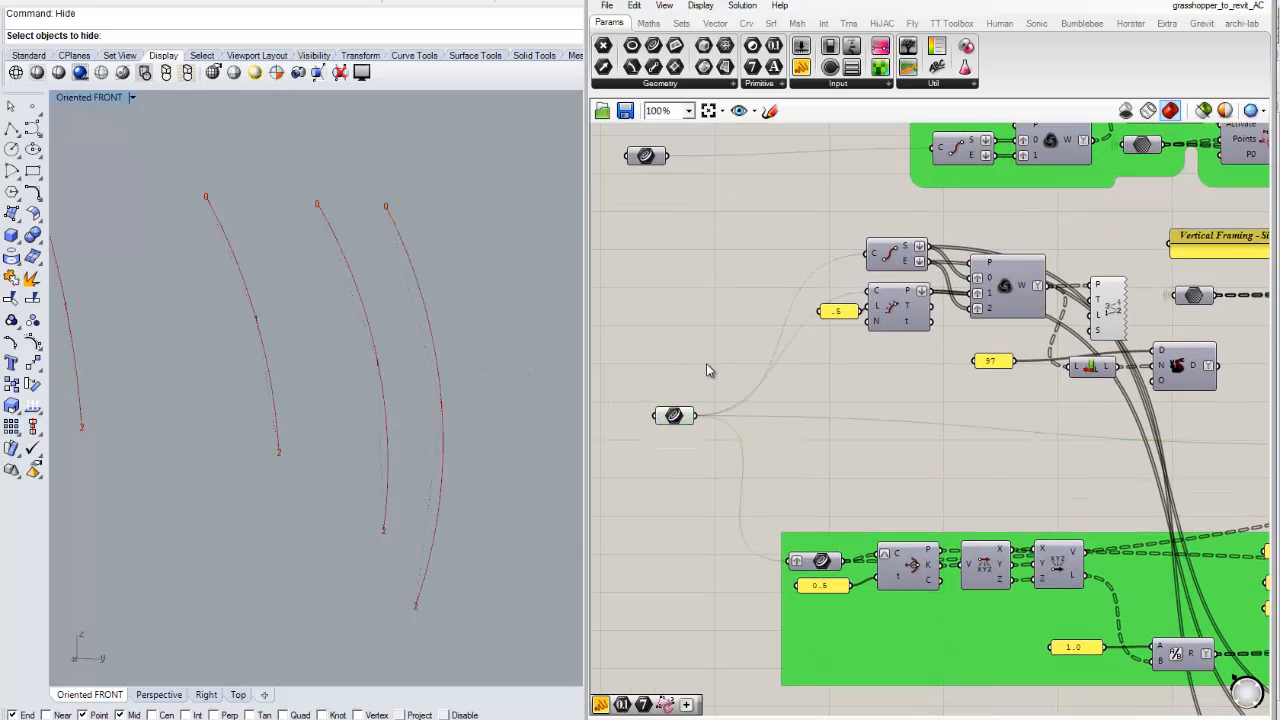
Examine how the End Points, the .5 curve evaluation and the Weave component build the three points per curve.
right_drag(944, 374, 888, 409)
scroll(788, 320, up, 2)
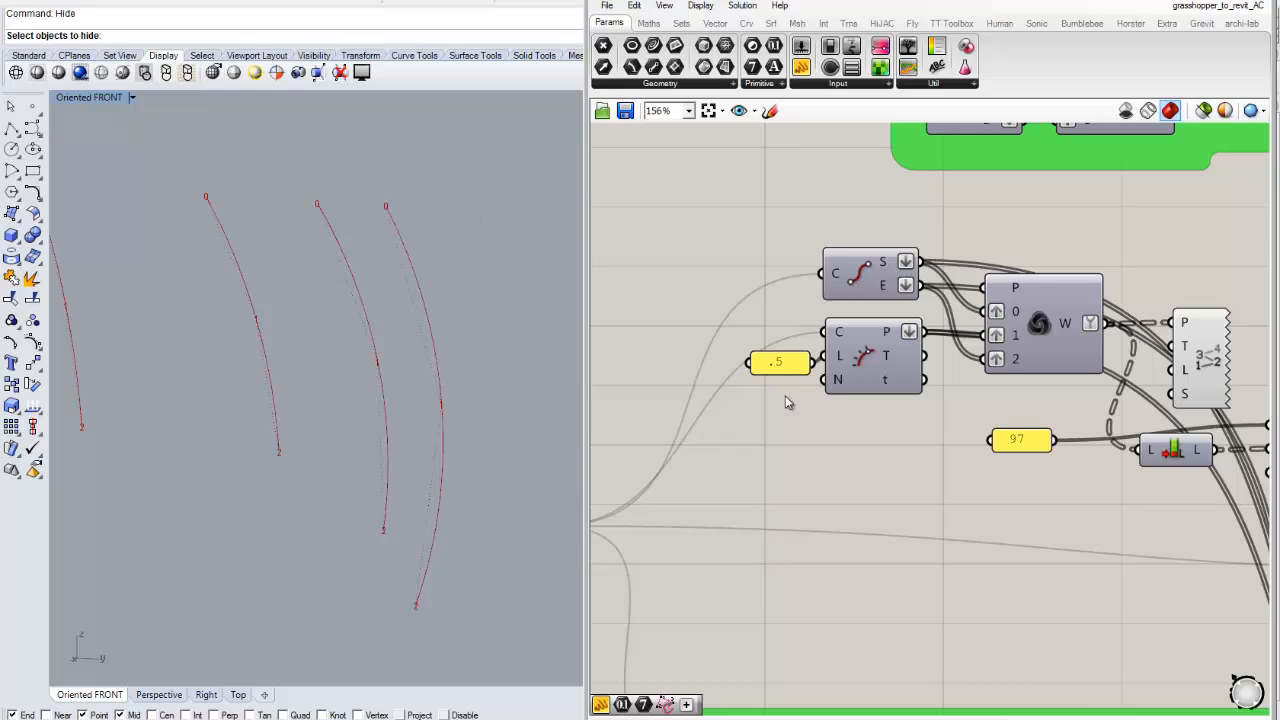
right_drag(967, 451, 622, 428)
scroll(622, 428, down, 1)
scroll(662, 329, up, 1)
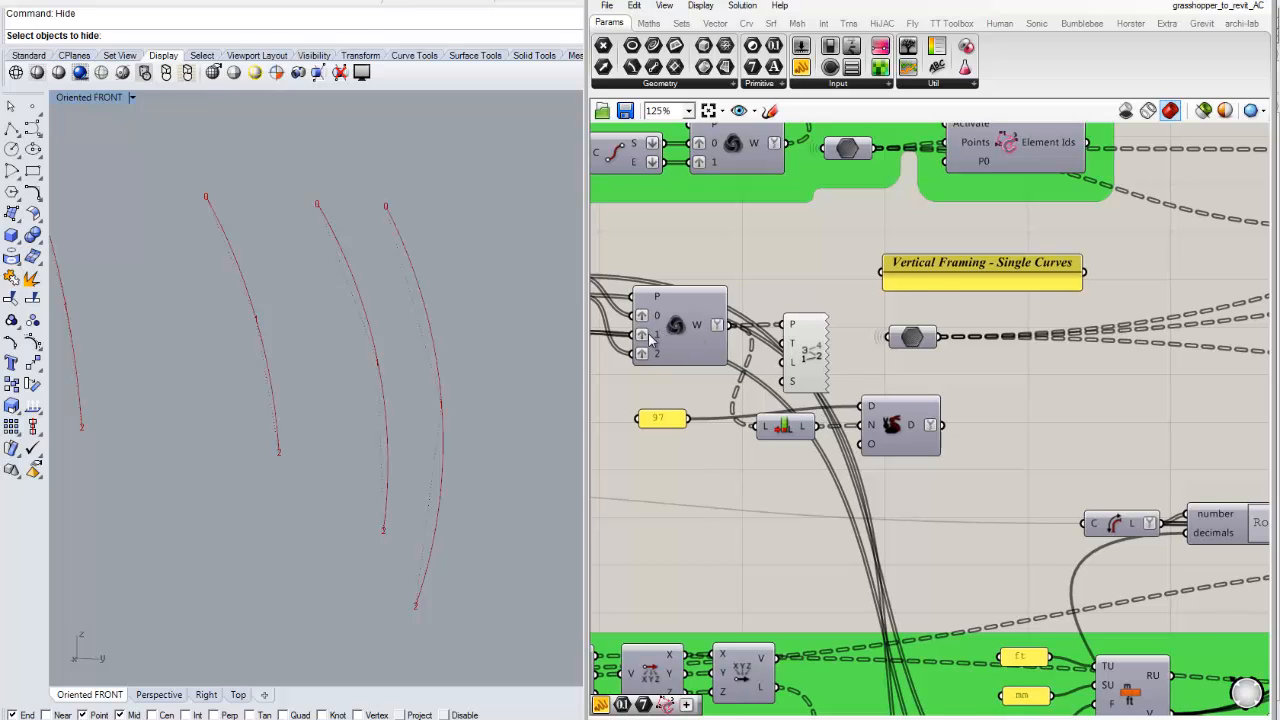
right_drag(729, 344, 769, 324)
Highlight the Point List component and examine the point order along each curve in the model view.
drag(884, 335, 903, 321)
right_drag(273, 267, 295, 275)
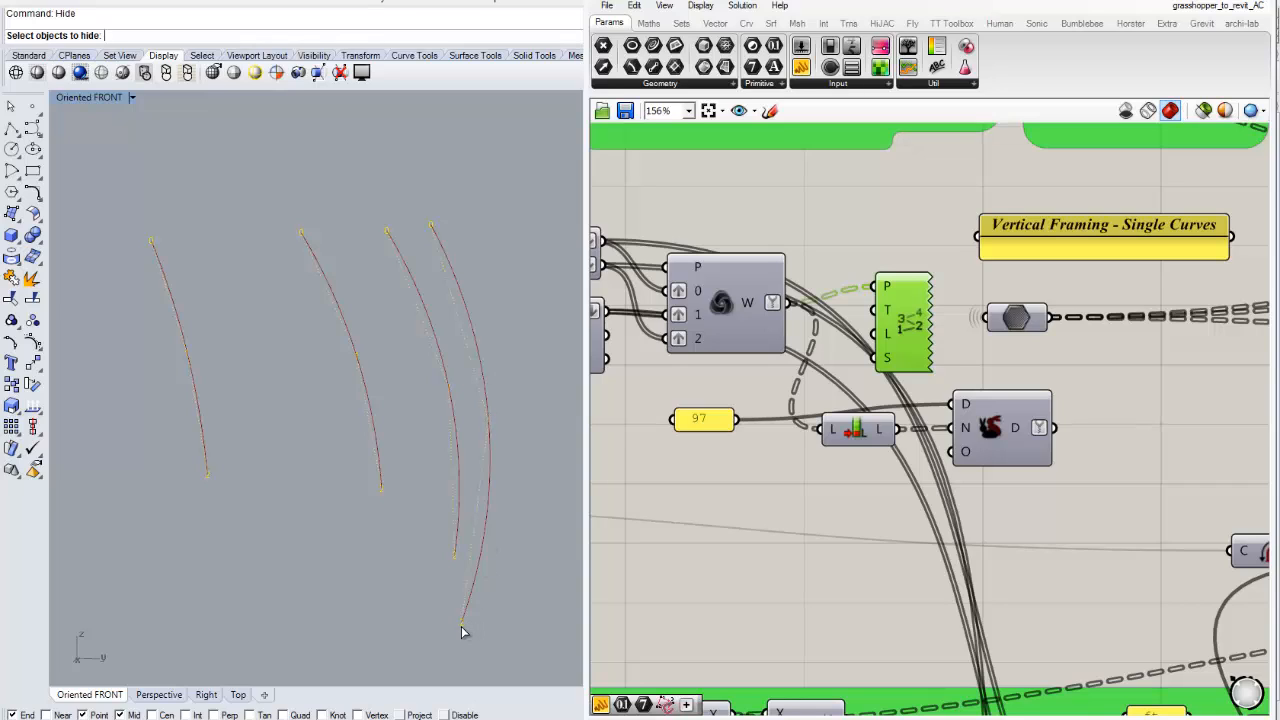
scroll(409, 393, down, 6)
scroll(457, 383, up, 2)
right_drag(1013, 404, 912, 406)
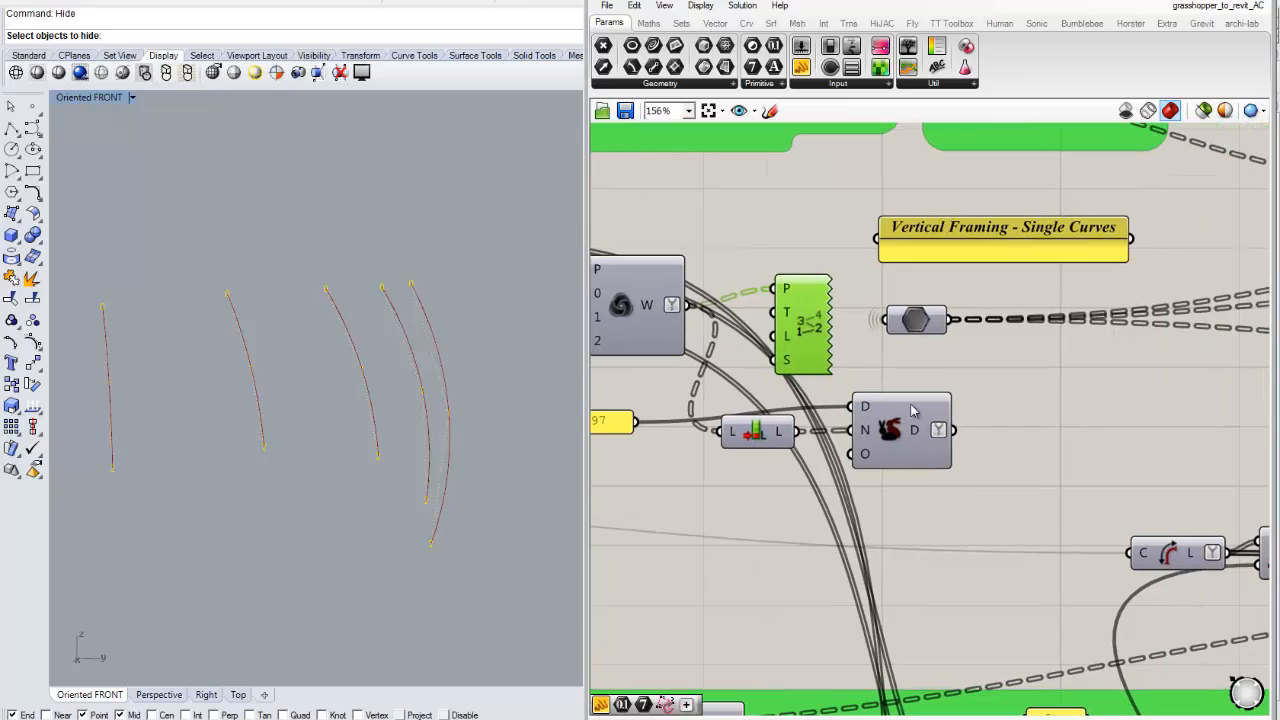
click(892, 363)
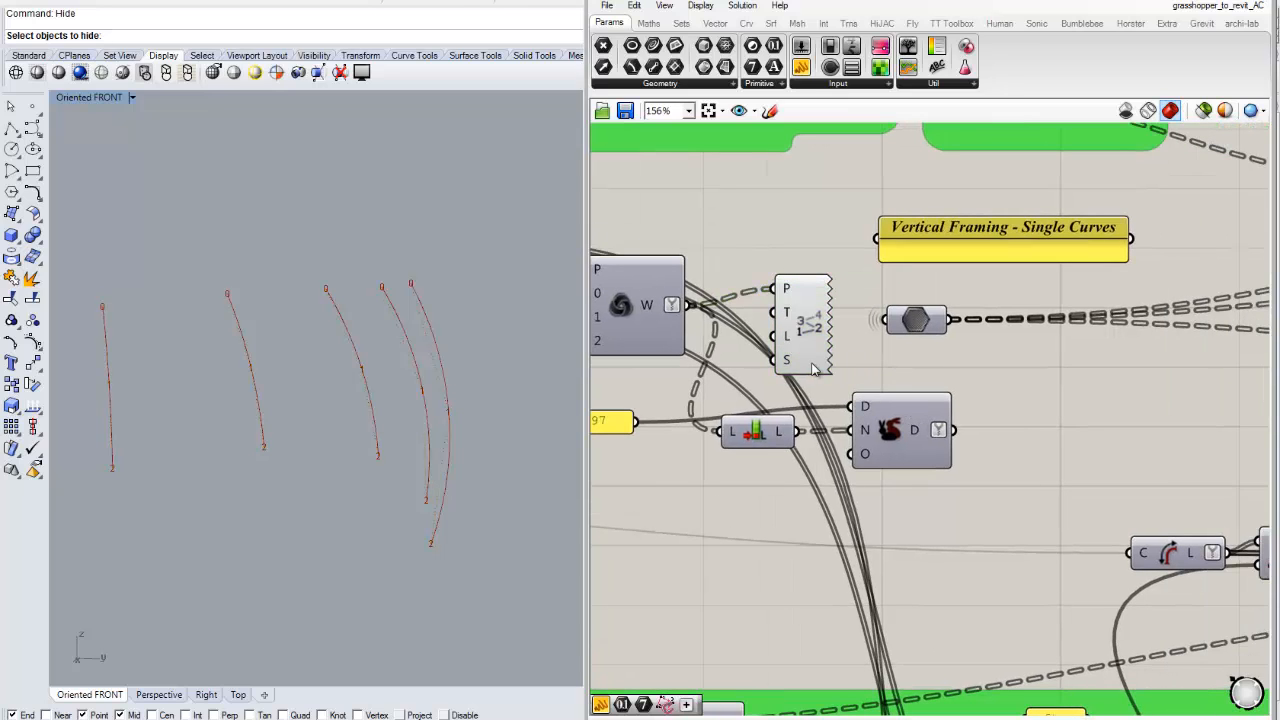
Add an empty panel beside the point parameter of the Vertical Framing - Single Curves section.
scroll(812, 370, down, 4)
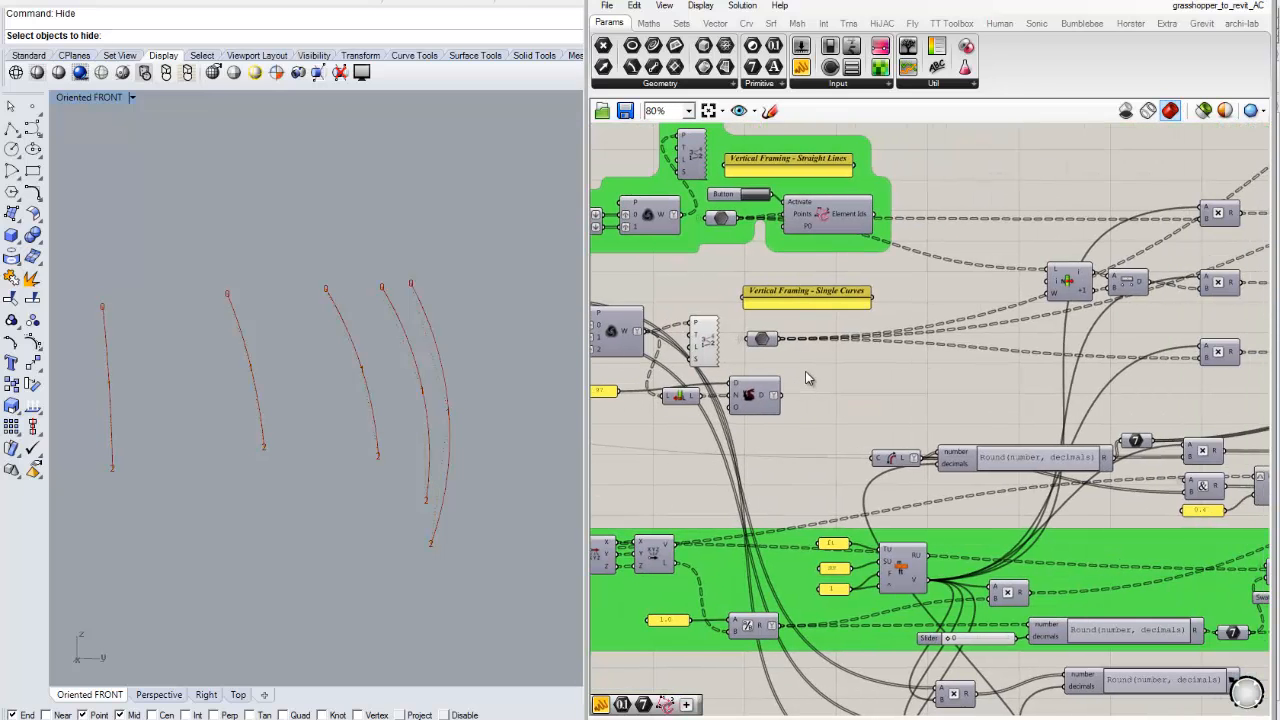
scroll(808, 378, up, 3)
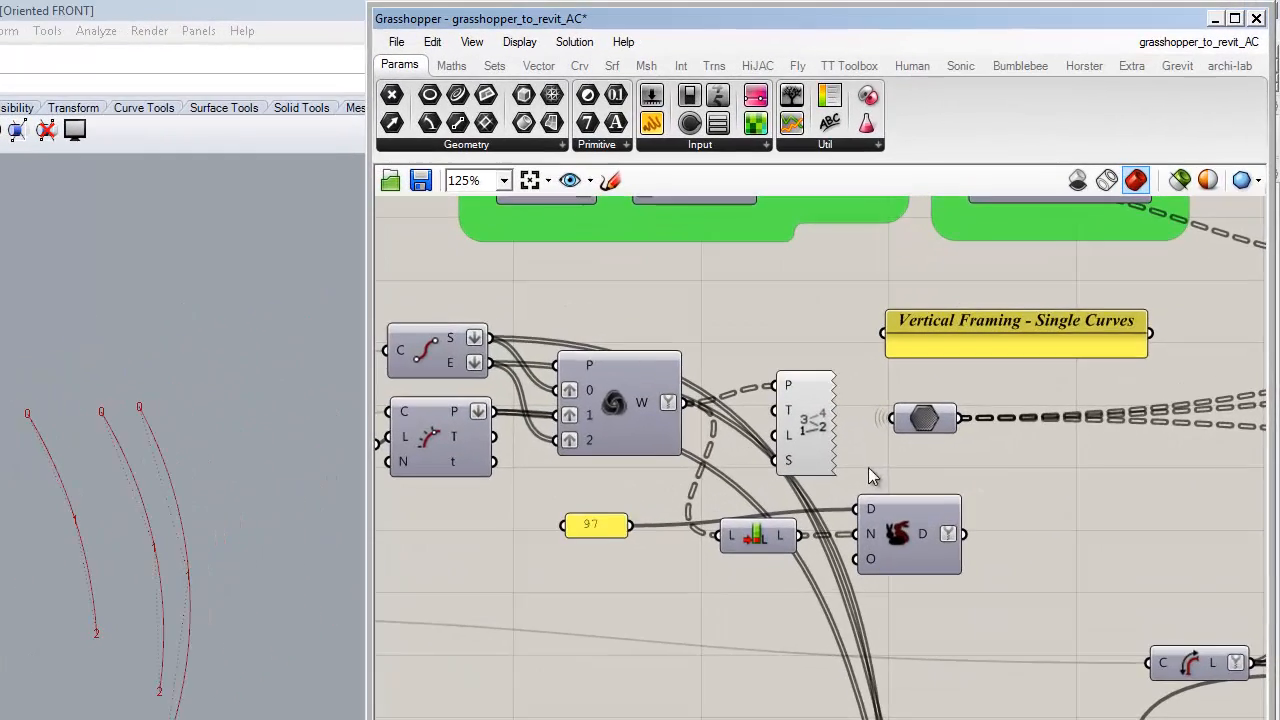
right_drag(868, 468, 649, 473)
drag(652, 123, 876, 493)
right_drag(843, 523, 926, 506)
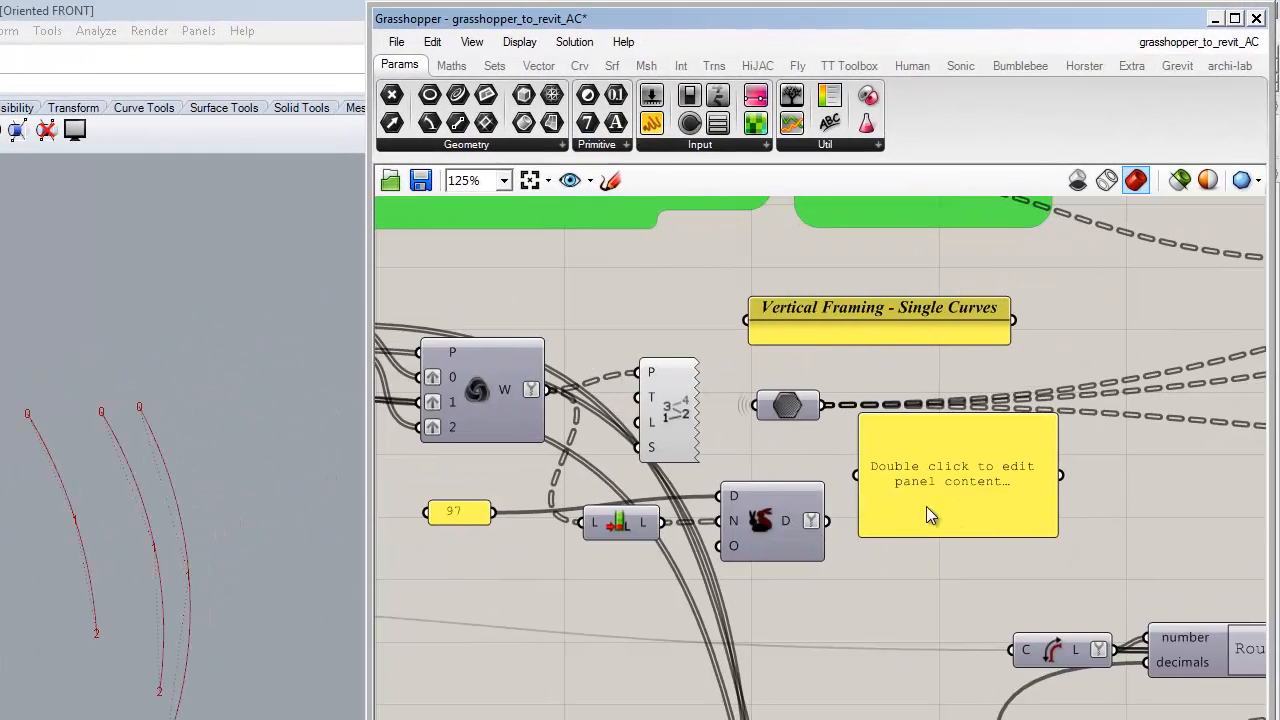
drag(926, 515, 1019, 468)
right_drag(986, 540, 597, 497)
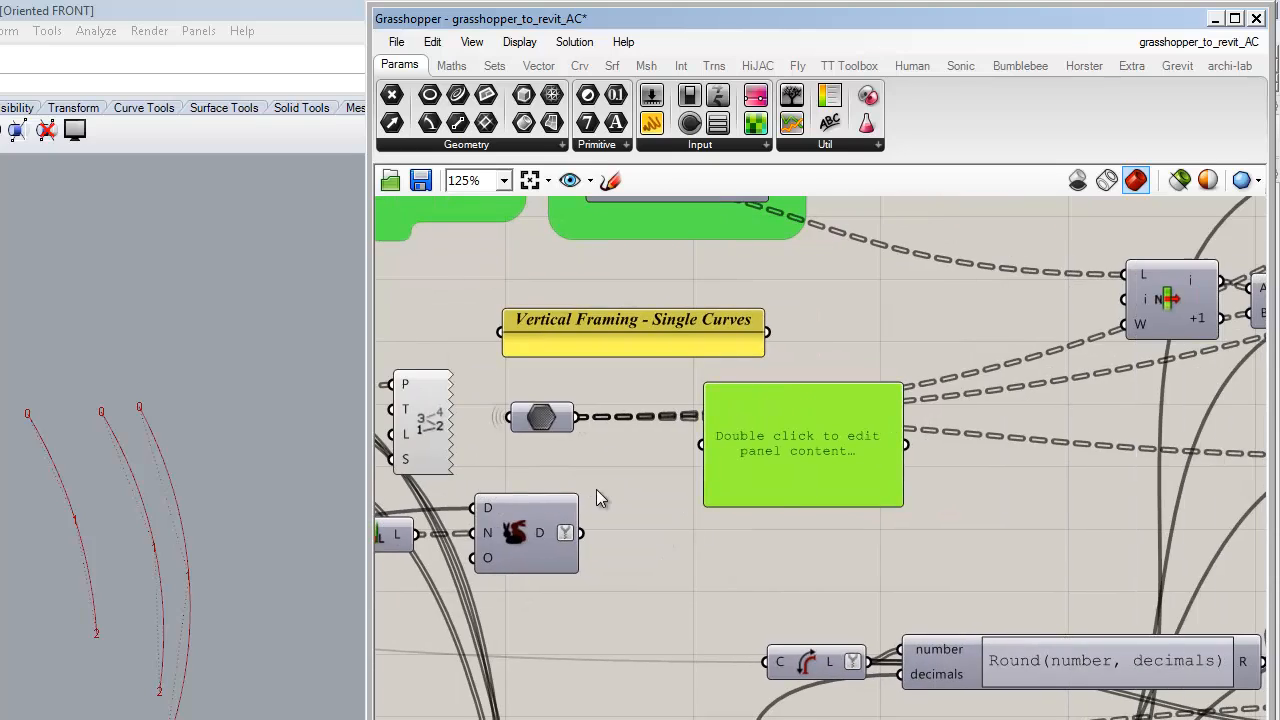
Connect the single-curves point parameter to the panel and enlarge the panel to show the point coordinates by branch.
drag(583, 422, 703, 445)
drag(843, 498, 932, 620)
click(930, 474)
drag(978, 507, 1183, 507)
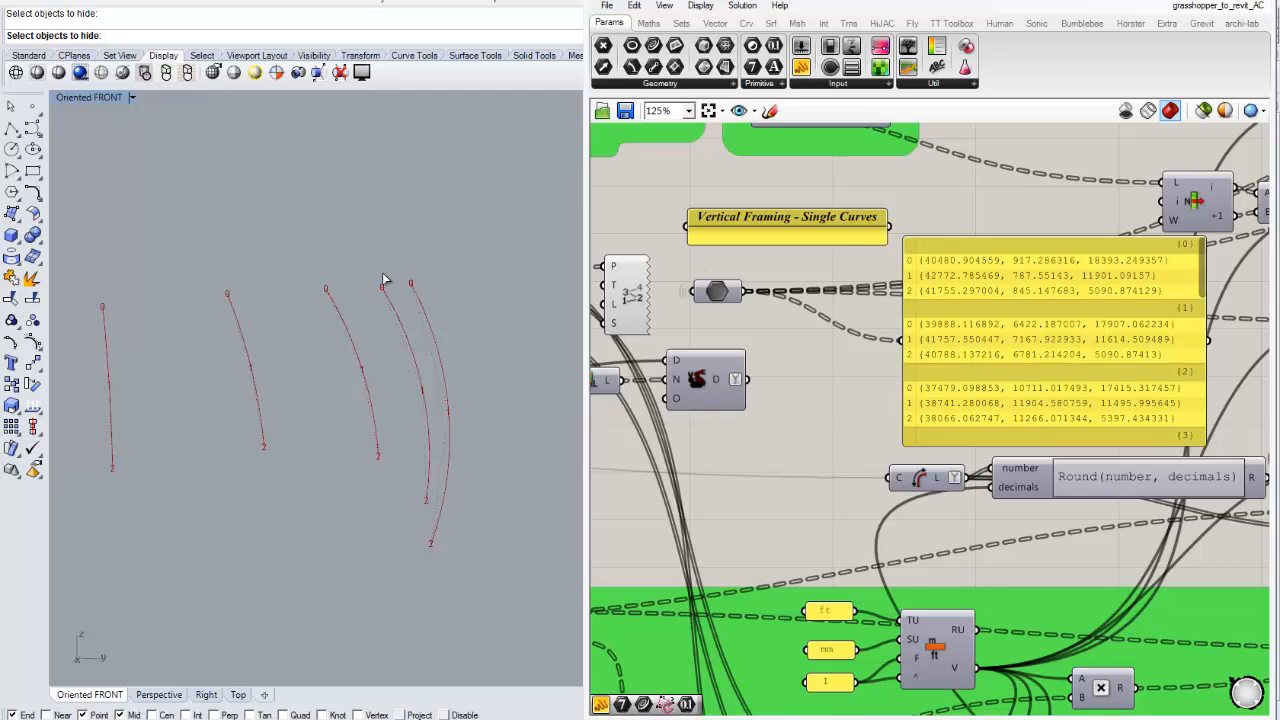
Delete the panel listing the single-curve point coordinates.
drag(1055, 335, 993, 321)
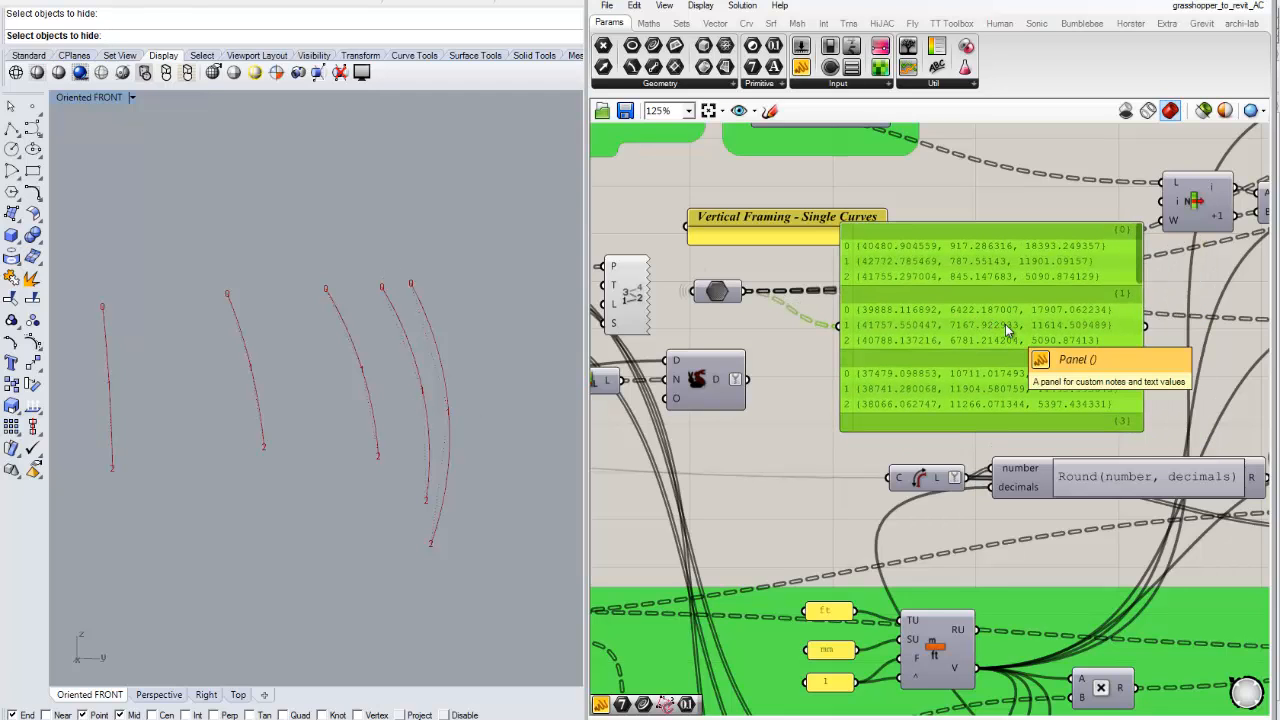
key(Delete)
scroll(982, 285, down, 3)
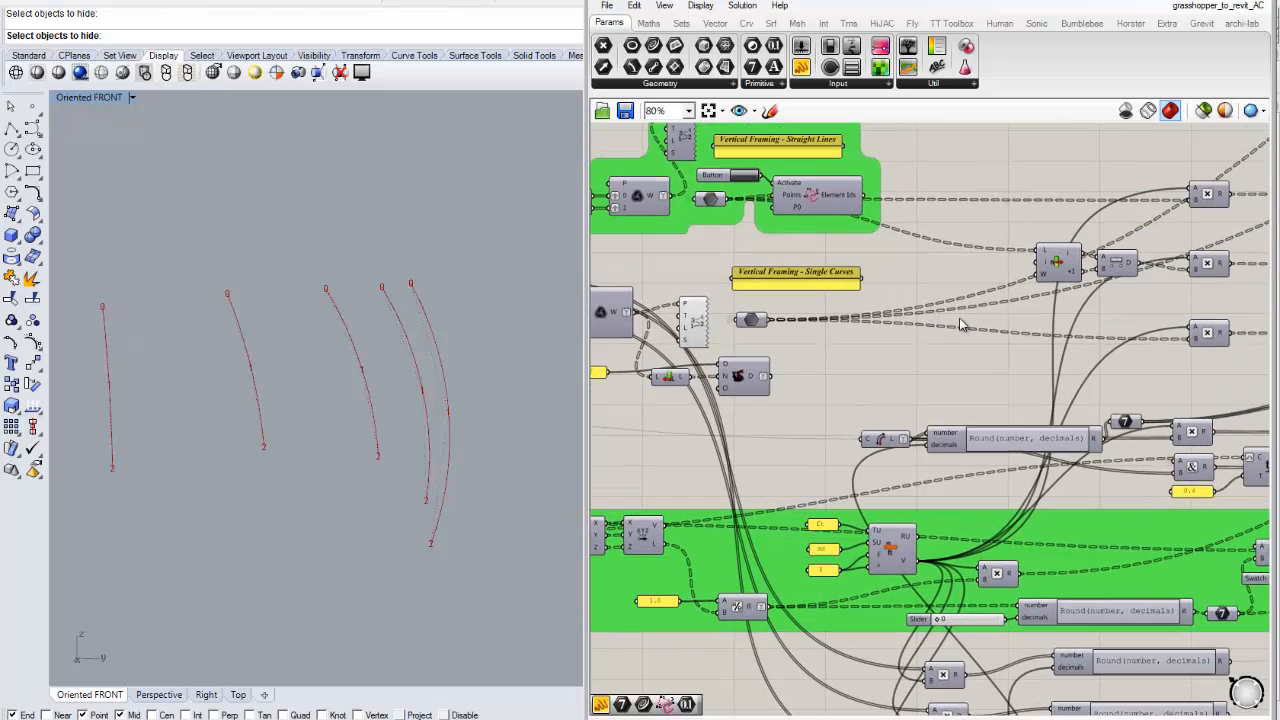
Nudge the Element Ids component and select the output group that contains it and its Button.
scroll(961, 322, down, 3)
right_drag(1049, 237, 783, 377)
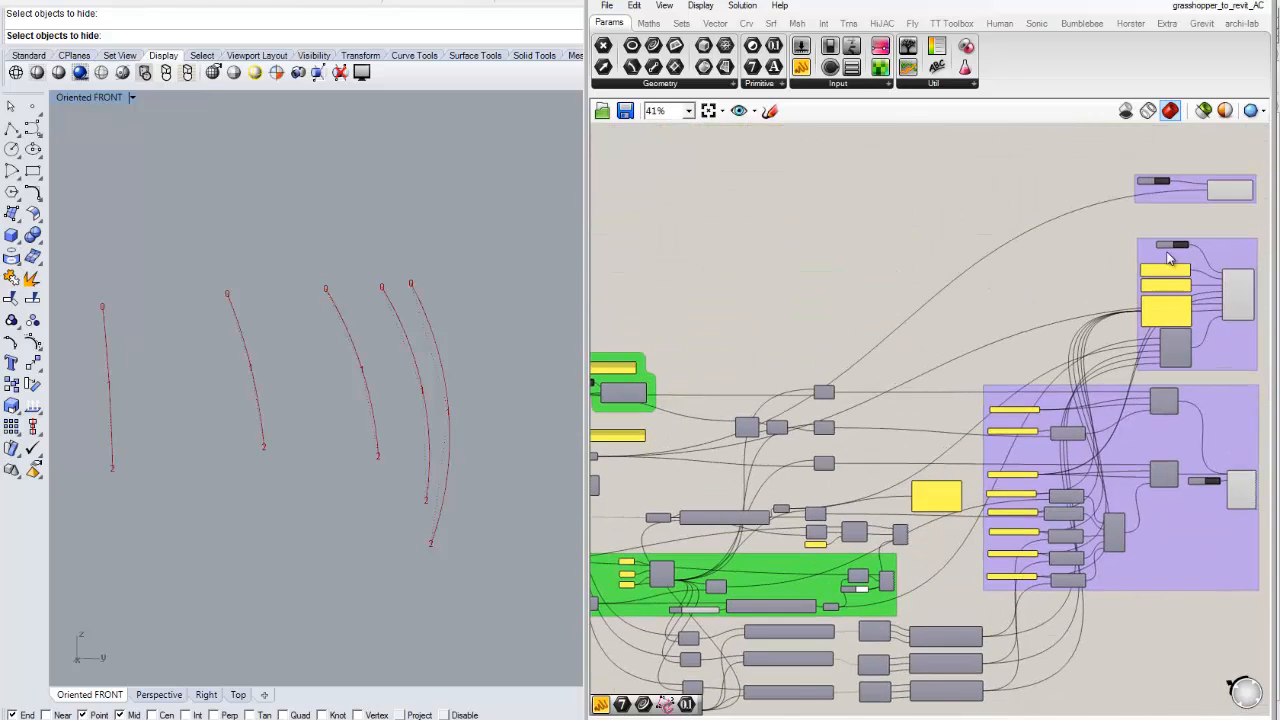
scroll(1168, 256, up, 2)
right_drag(1149, 206, 850, 335)
scroll(967, 294, up, 3)
drag(971, 294, 977, 282)
click(860, 325)
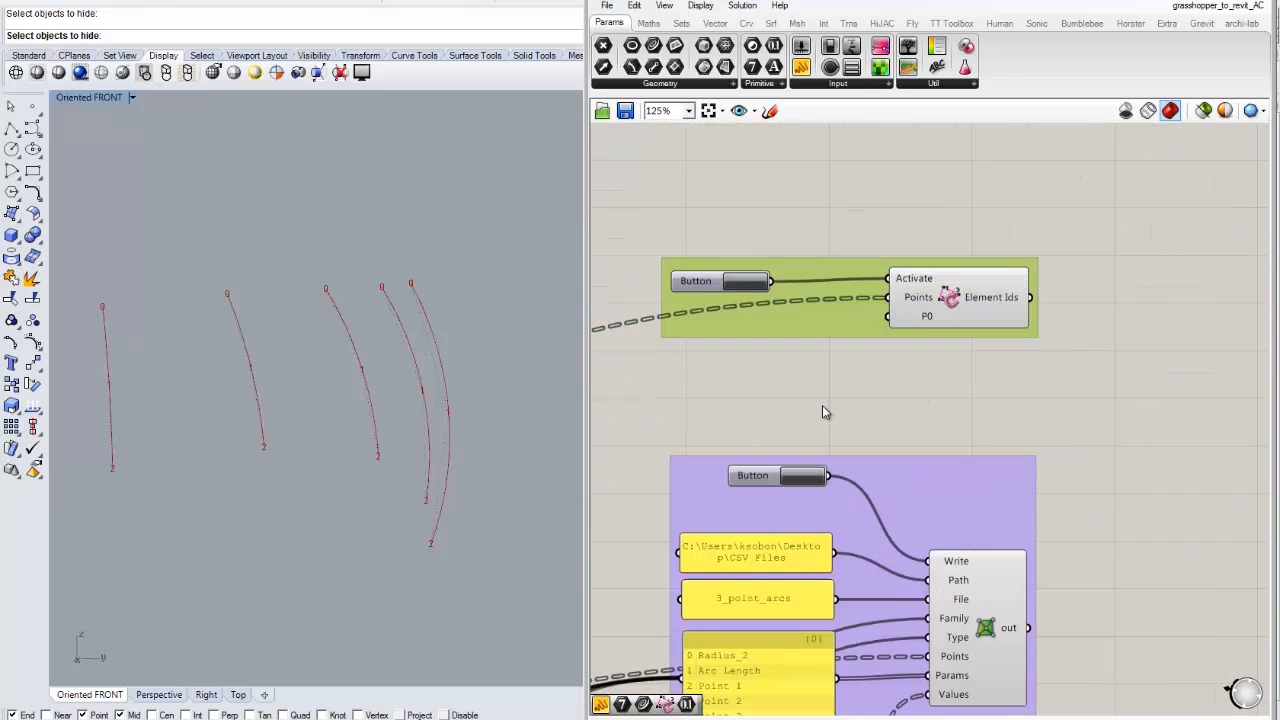
Switch to Revit and examine the order of the numbered adaptive points and the arc in the 3 Point Adp Arc_Single family.
right_drag(822, 405, 970, 371)
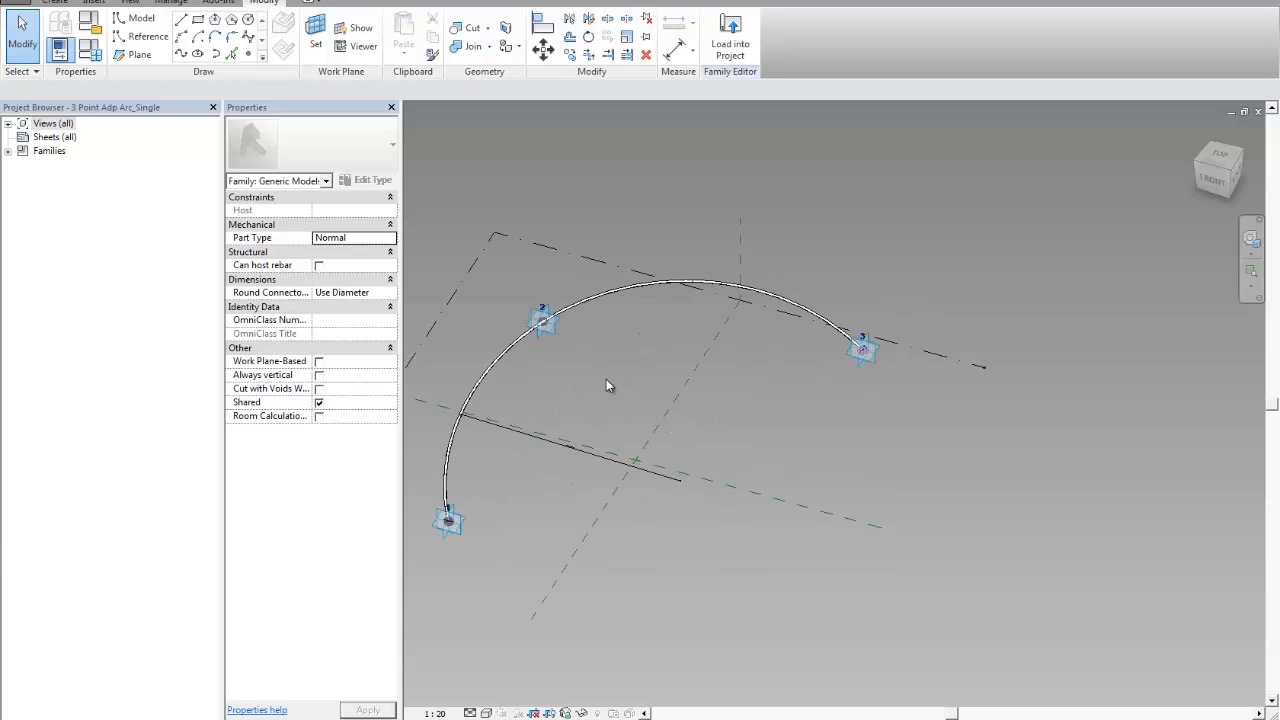
right_click(606, 382)
key(Escape)
scroll(645, 382, down, 1)
middle_drag(643, 385, 706, 336)
scroll(672, 309, up, 1)
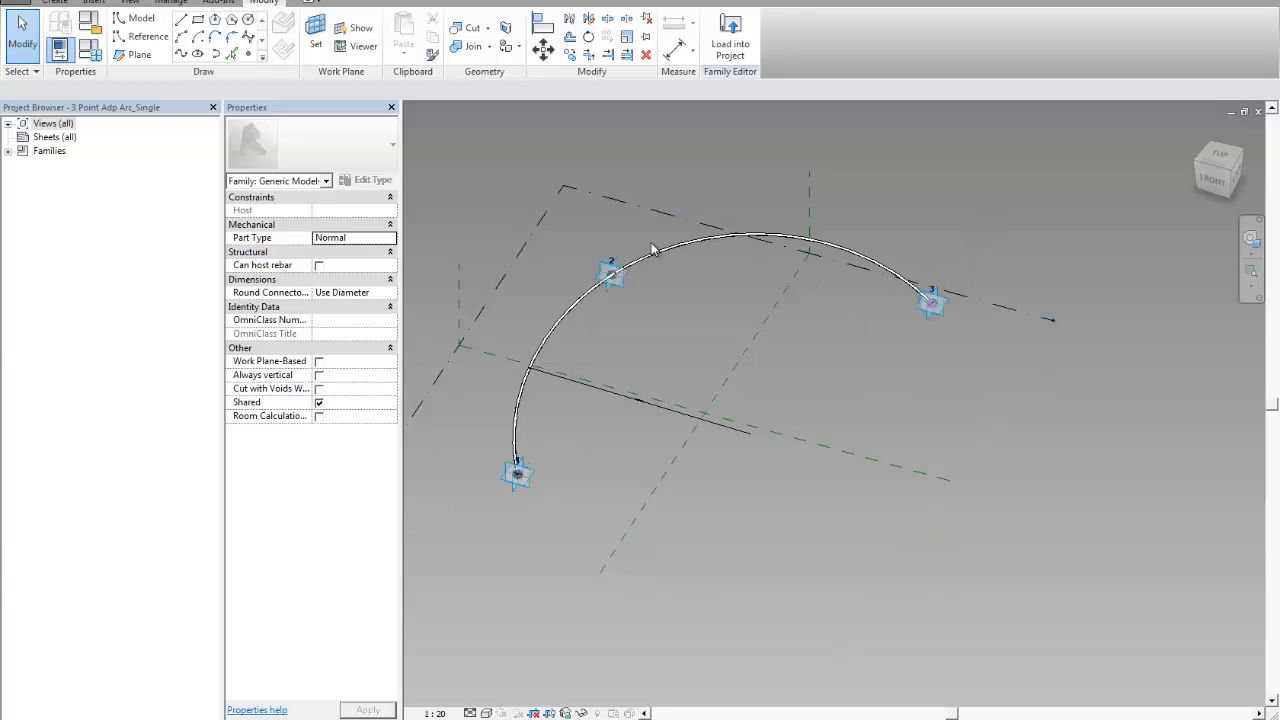
scroll(709, 308, down, 1)
middle_drag(754, 338, 891, 194)
scroll(727, 304, up, 1)
scroll(808, 311, down, 2)
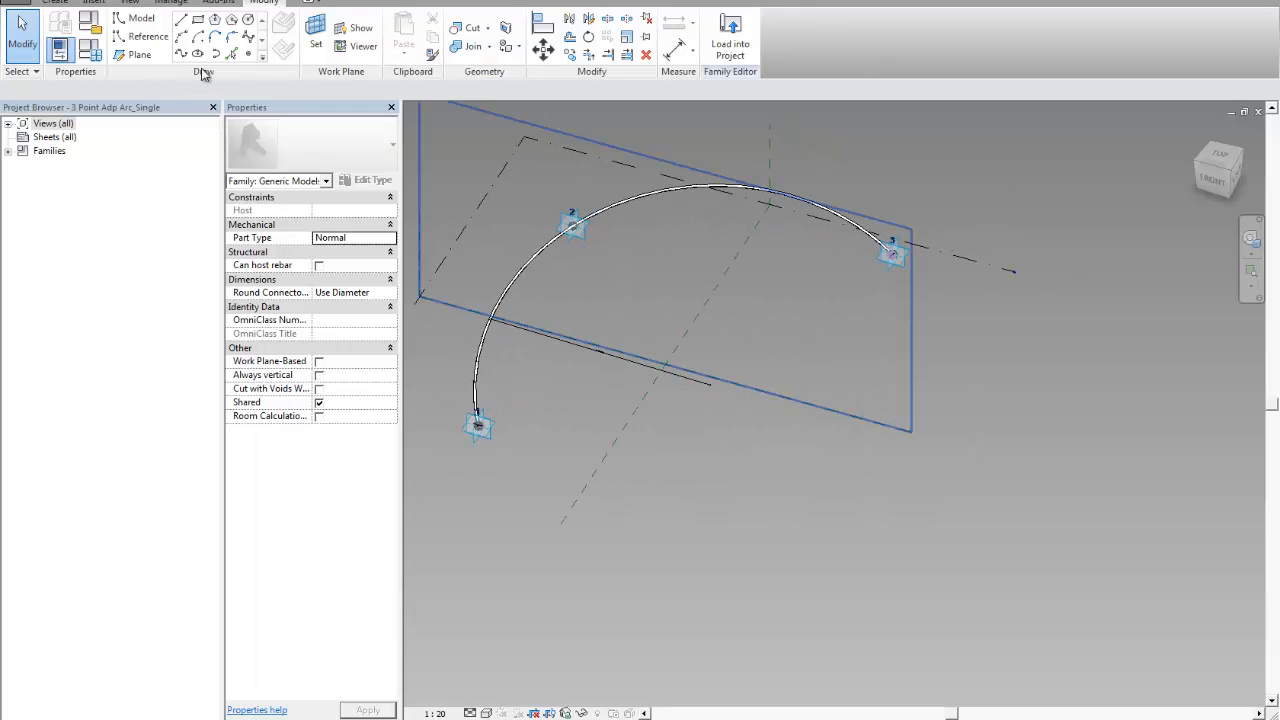
Place three freestanding reference points in the empty area in front of the existing arc.
click(248, 54)
click(649, 494)
click(764, 454)
click(983, 420)
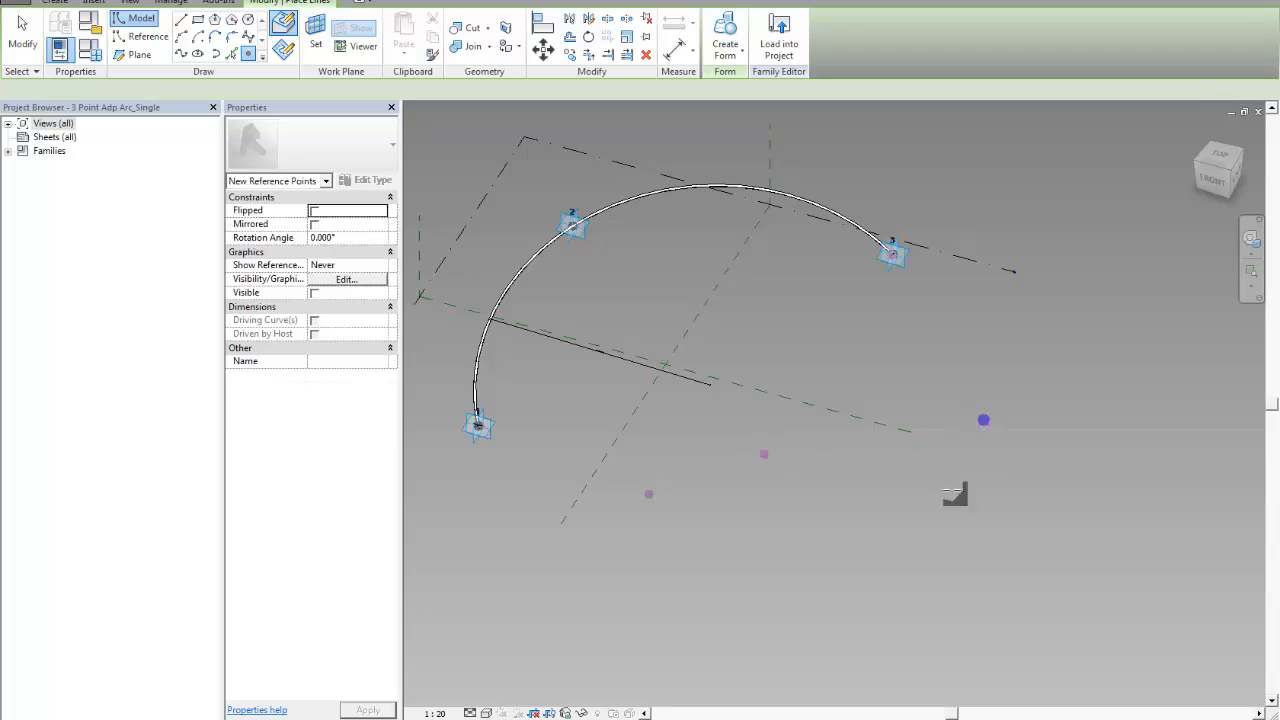
key(Escape)
key(Escape)
Make the three new reference points adaptive.
drag(544, 400, 1088, 532)
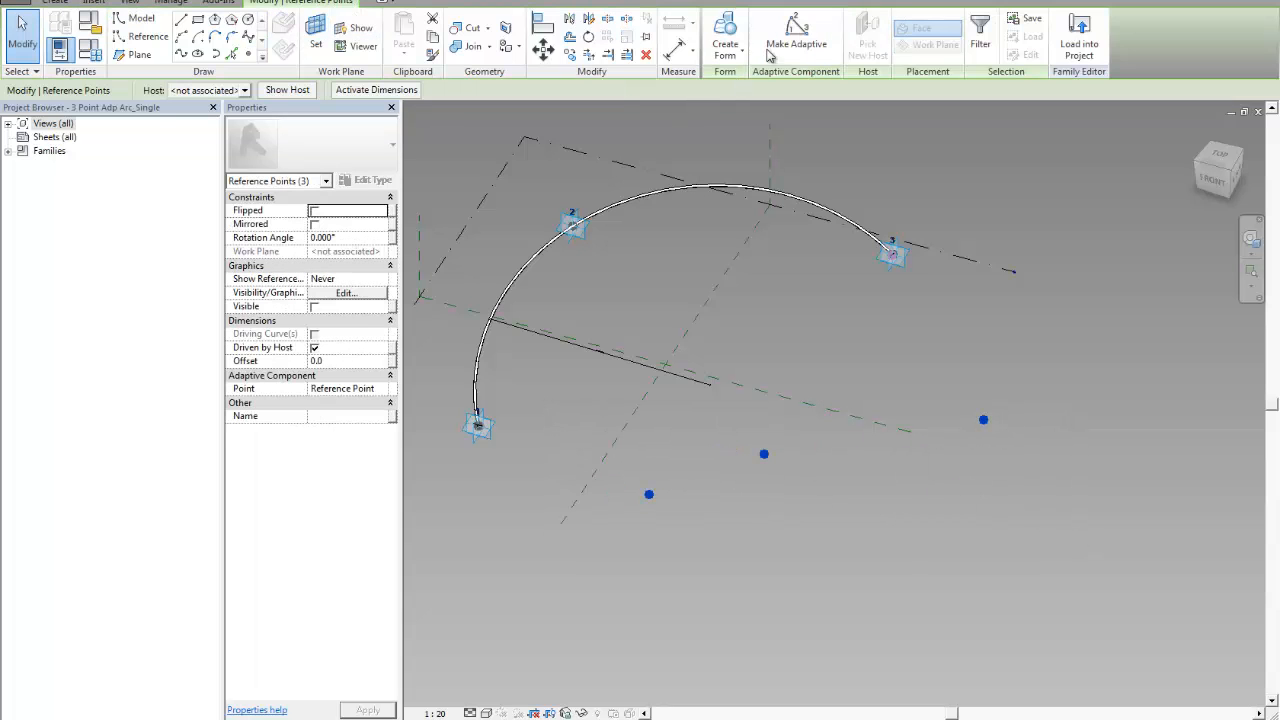
click(788, 50)
click(700, 486)
scroll(690, 488, up, 1)
middle_drag(788, 484, 721, 457)
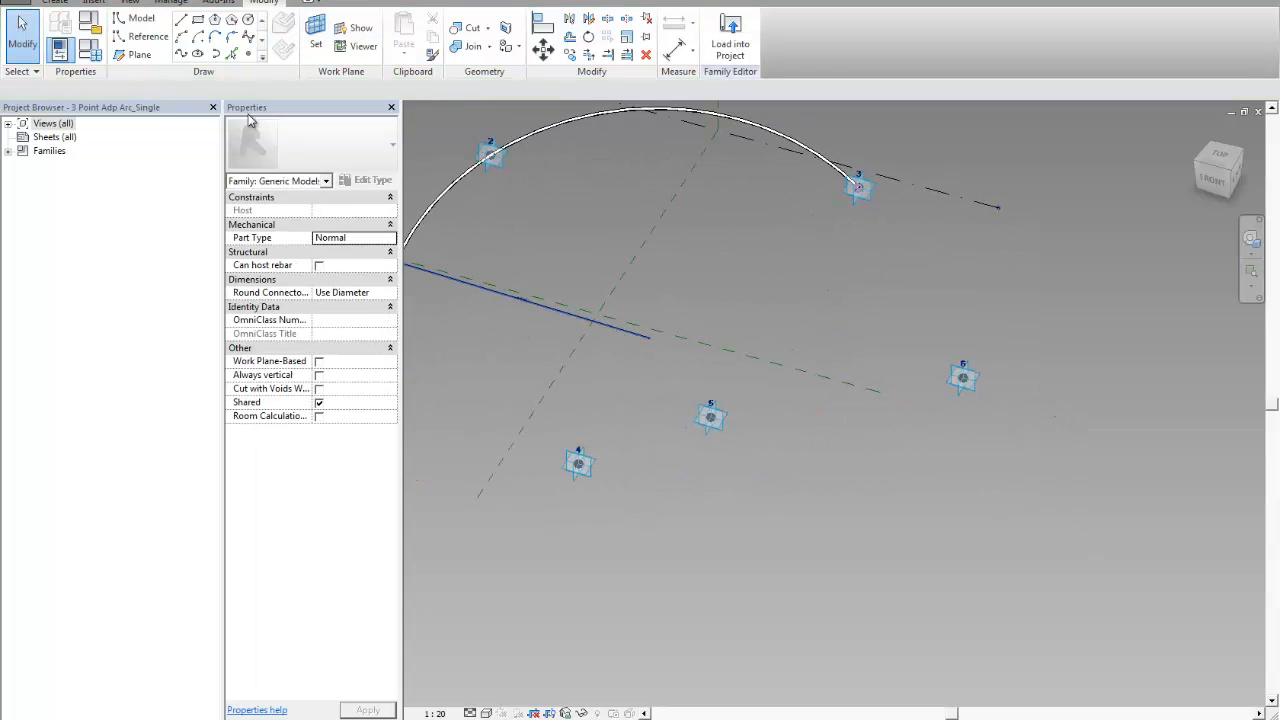
Draw a Start-End-Radius reference arc from adaptive point 4 to point 6, passing through point 5.
click(148, 36)
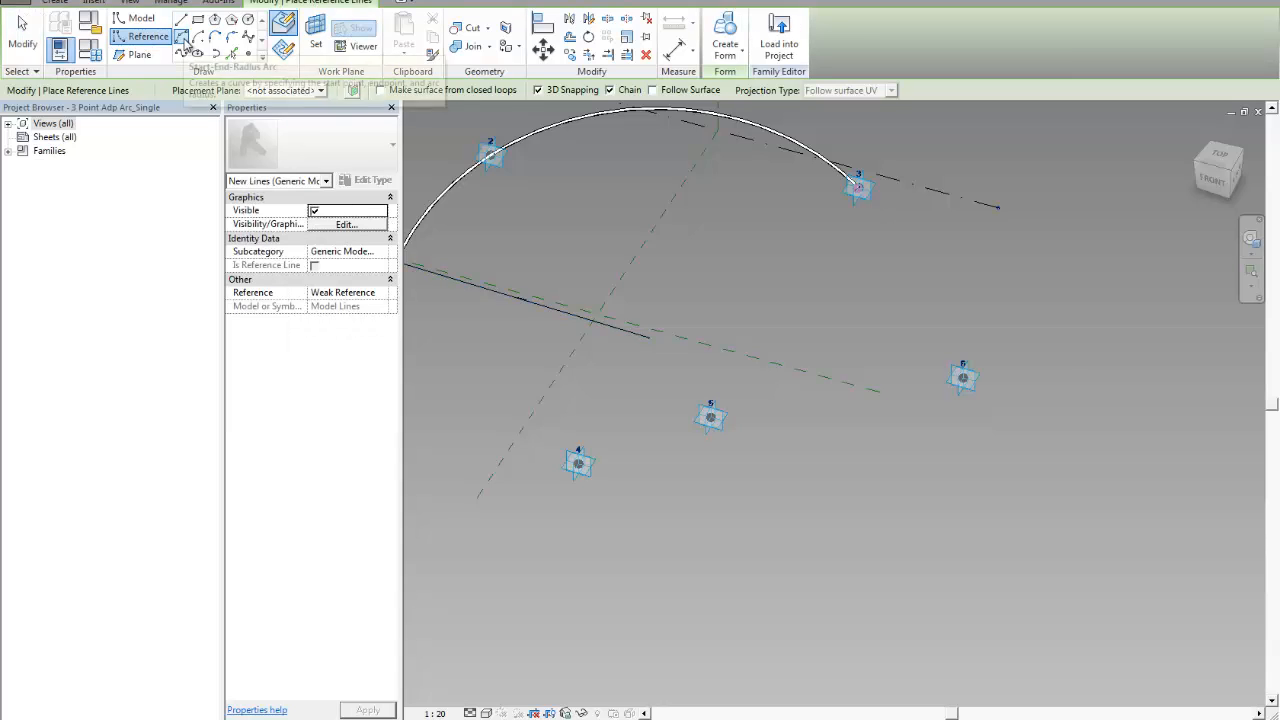
click(183, 37)
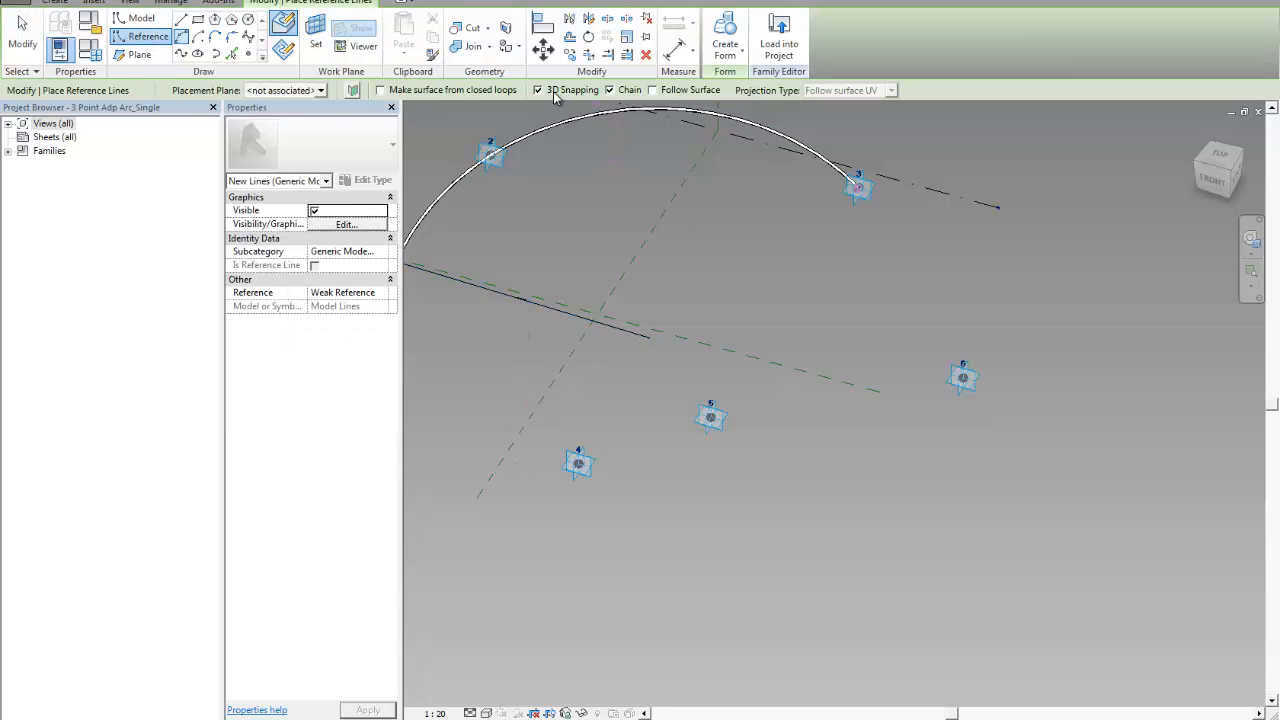
click(578, 462)
click(961, 377)
click(710, 417)
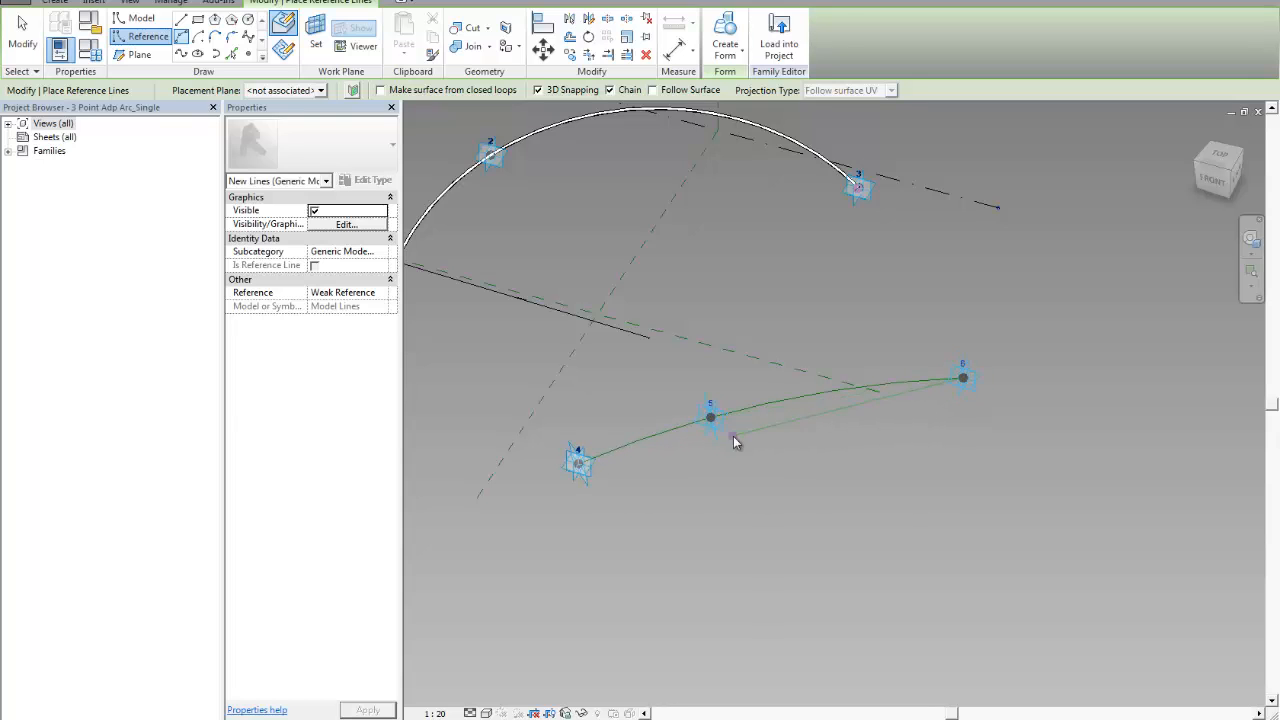
key(Escape)
key(Escape)
Raise adaptive point 5 to bend the new reference arc more strongly.
click(710, 417)
shift+middle_drag(712, 420, 770, 418)
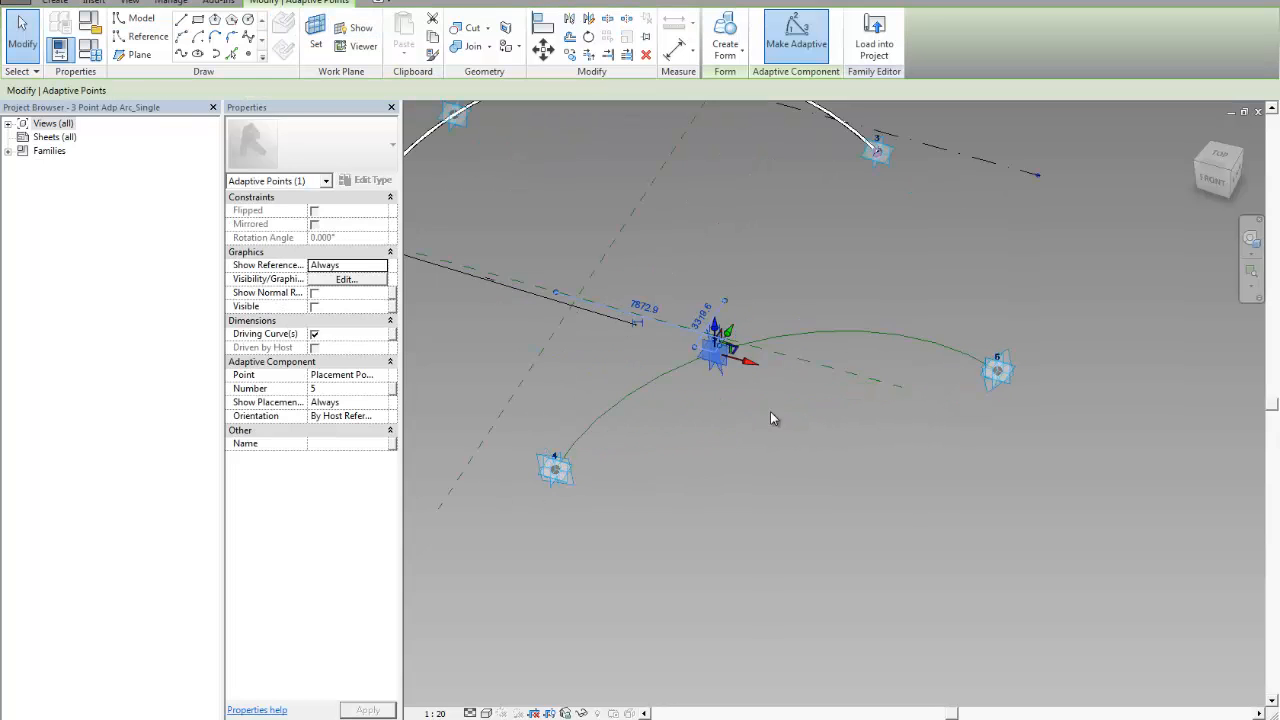
click(770, 412)
Place a reference point on the new arc between adaptive points 4 and 5.
scroll(992, 388, down, 2)
scroll(698, 411, up, 5)
scroll(1000, 372, down, 1)
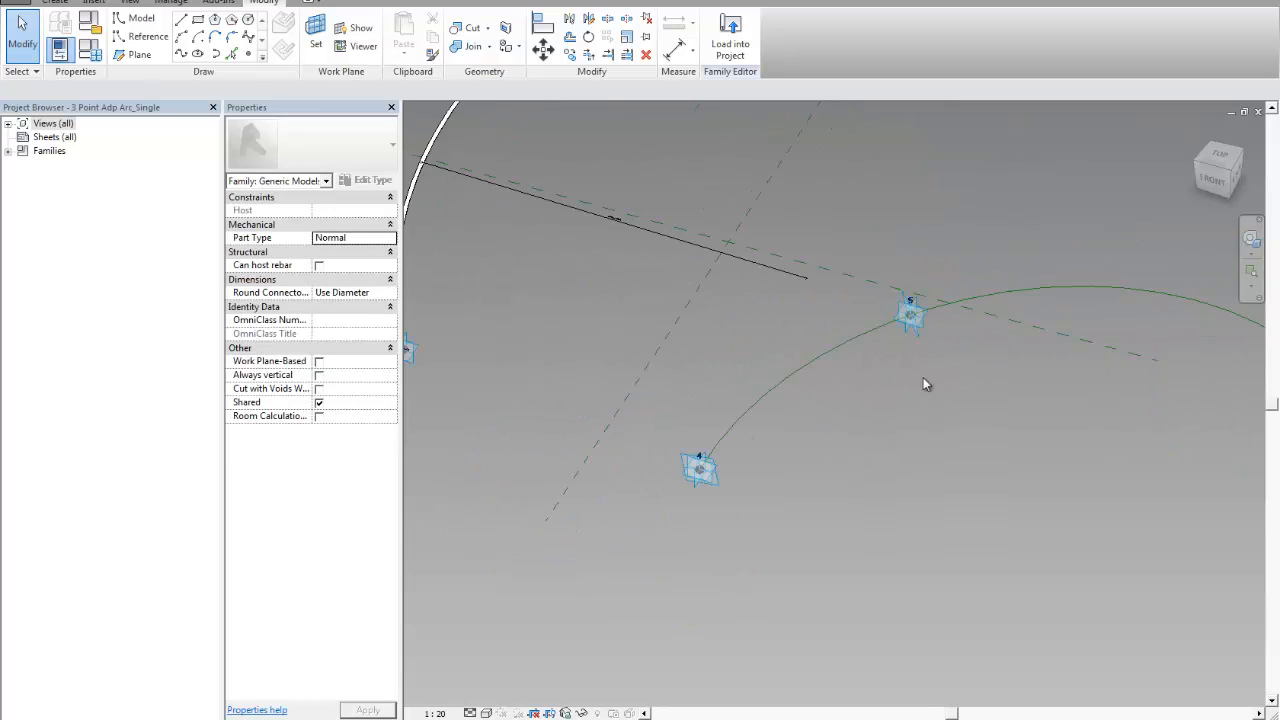
middle_drag(923, 383, 755, 381)
click(248, 53)
scroll(590, 425, up, 1)
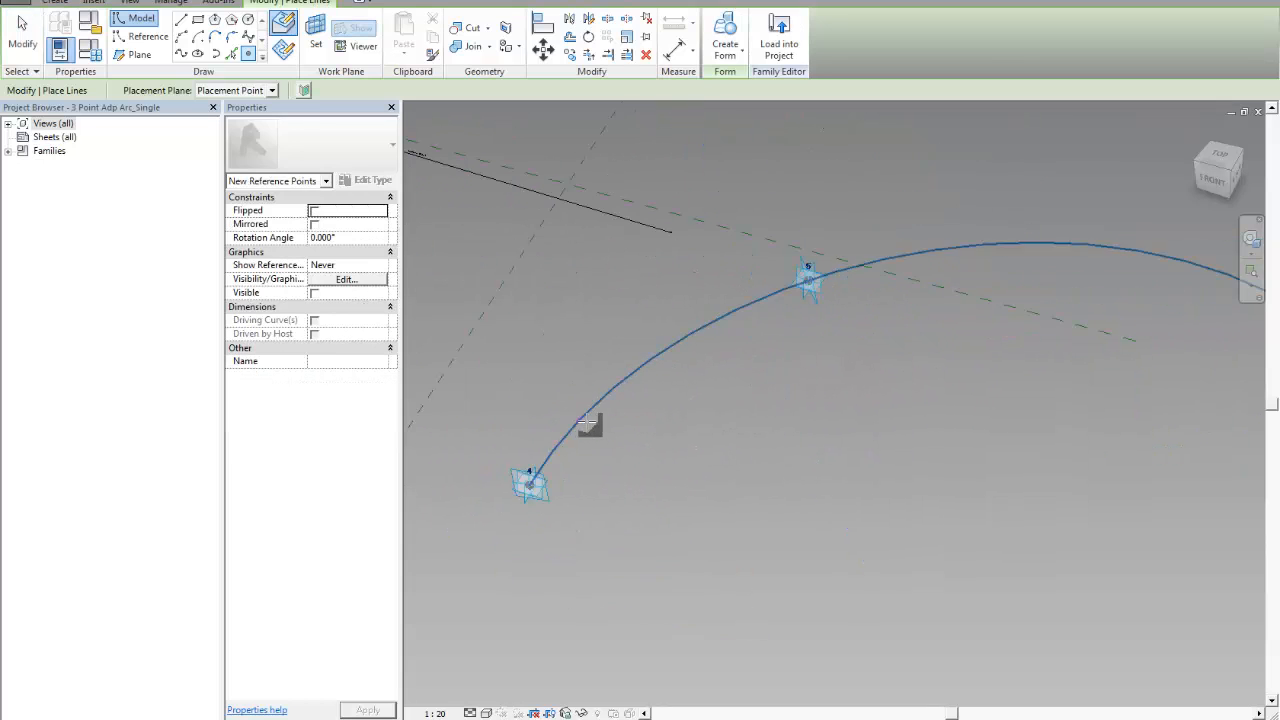
click(588, 412)
key(Escape)
key(Escape)
scroll(588, 411, up, 2)
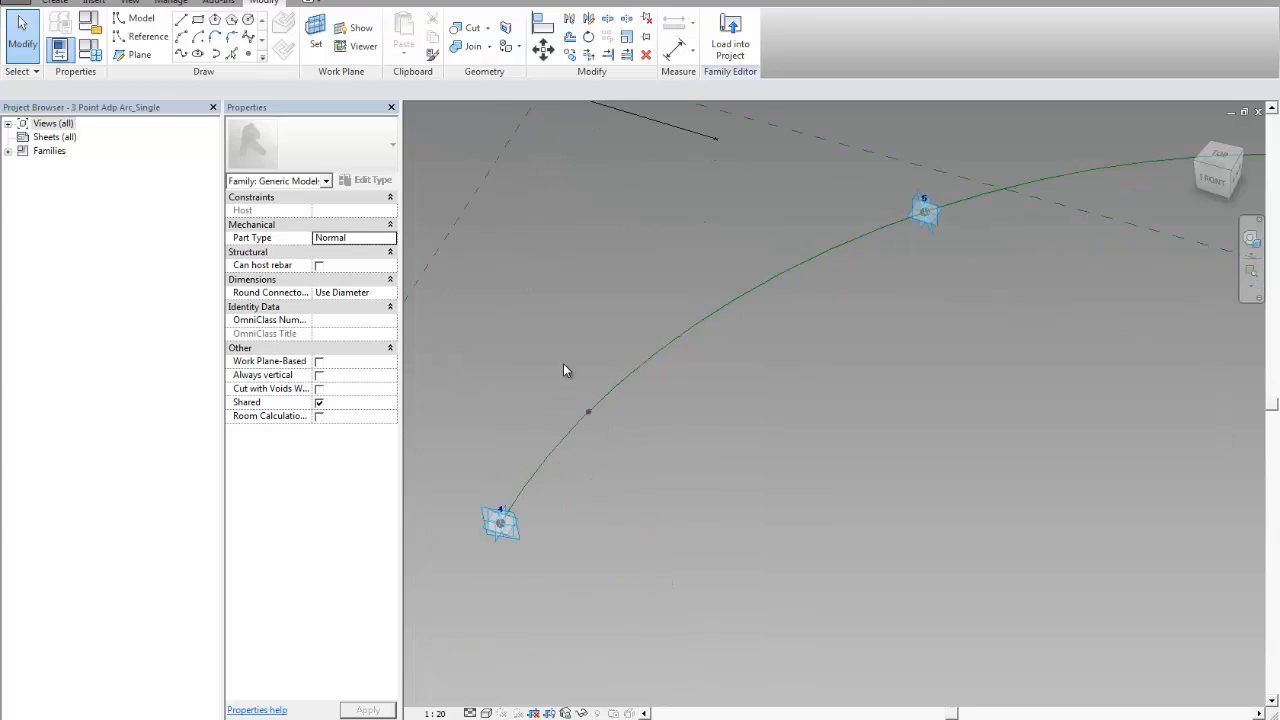
Set the work plane to the plane of the reference point hosted on the arc.
click(588, 411)
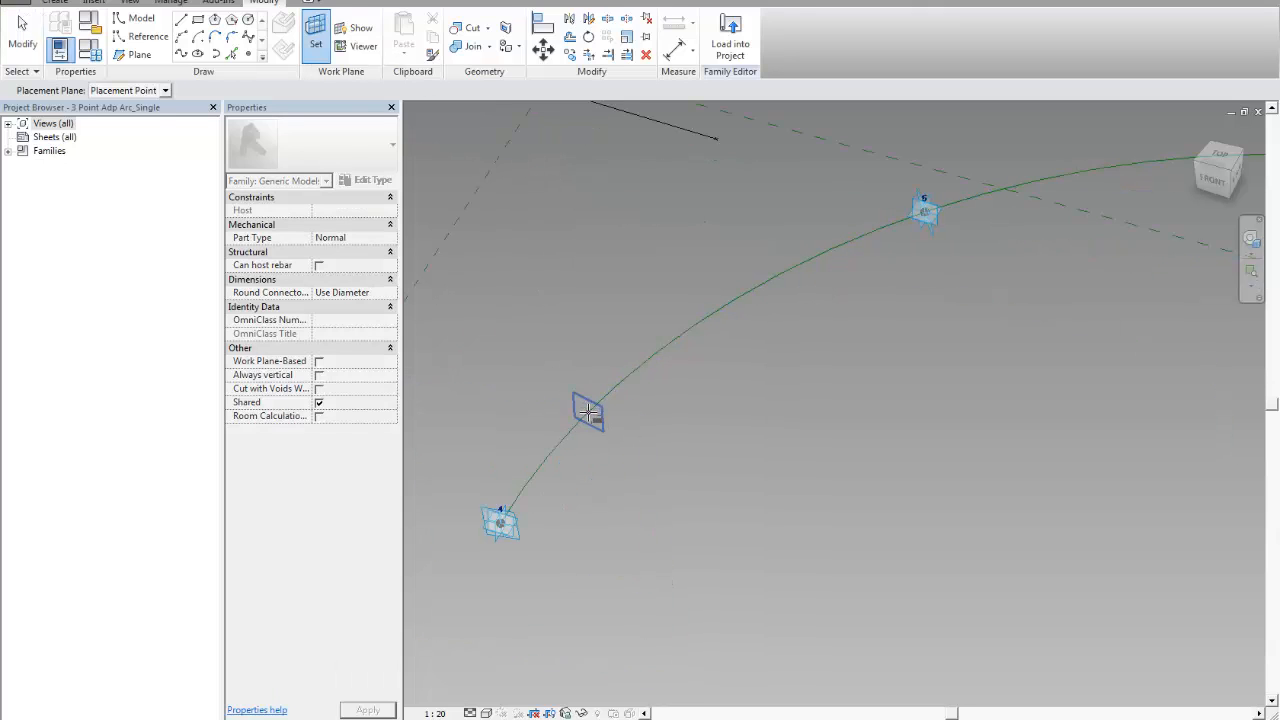
click(588, 412)
middle_drag(606, 324, 627, 315)
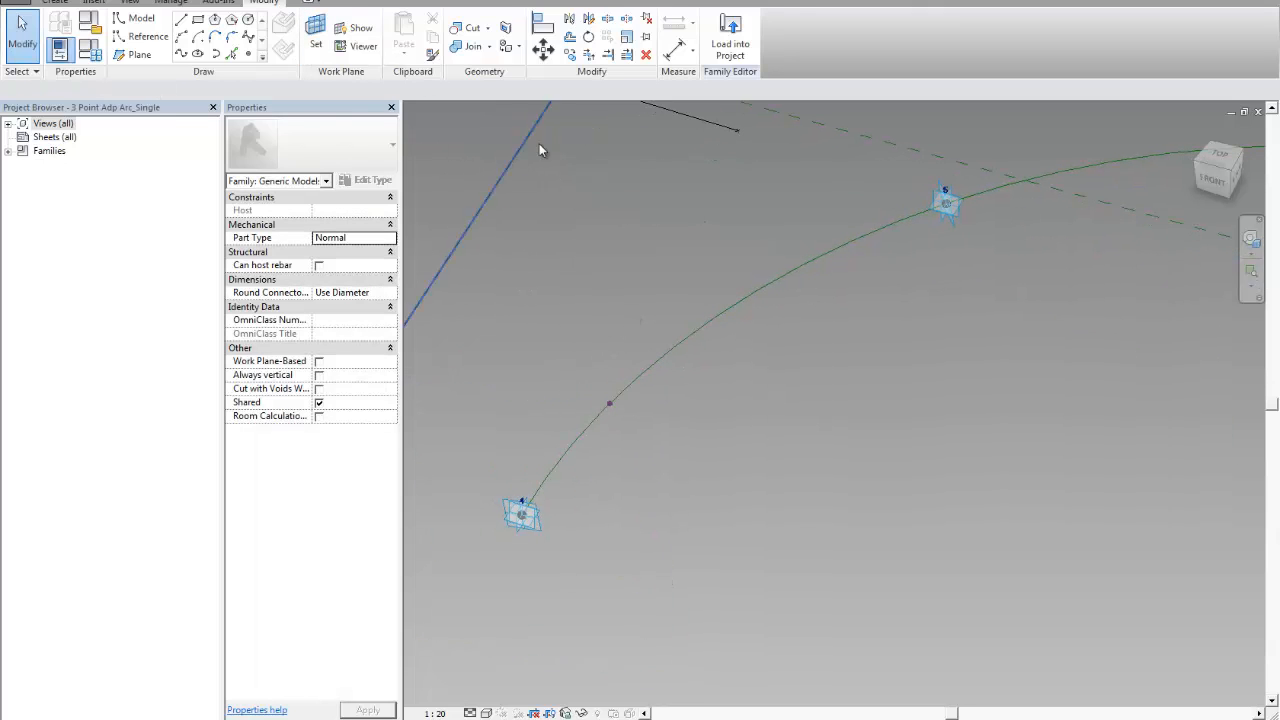
Draw a reference-line circle centred on the hosted point with a radius of 50.
click(232, 20)
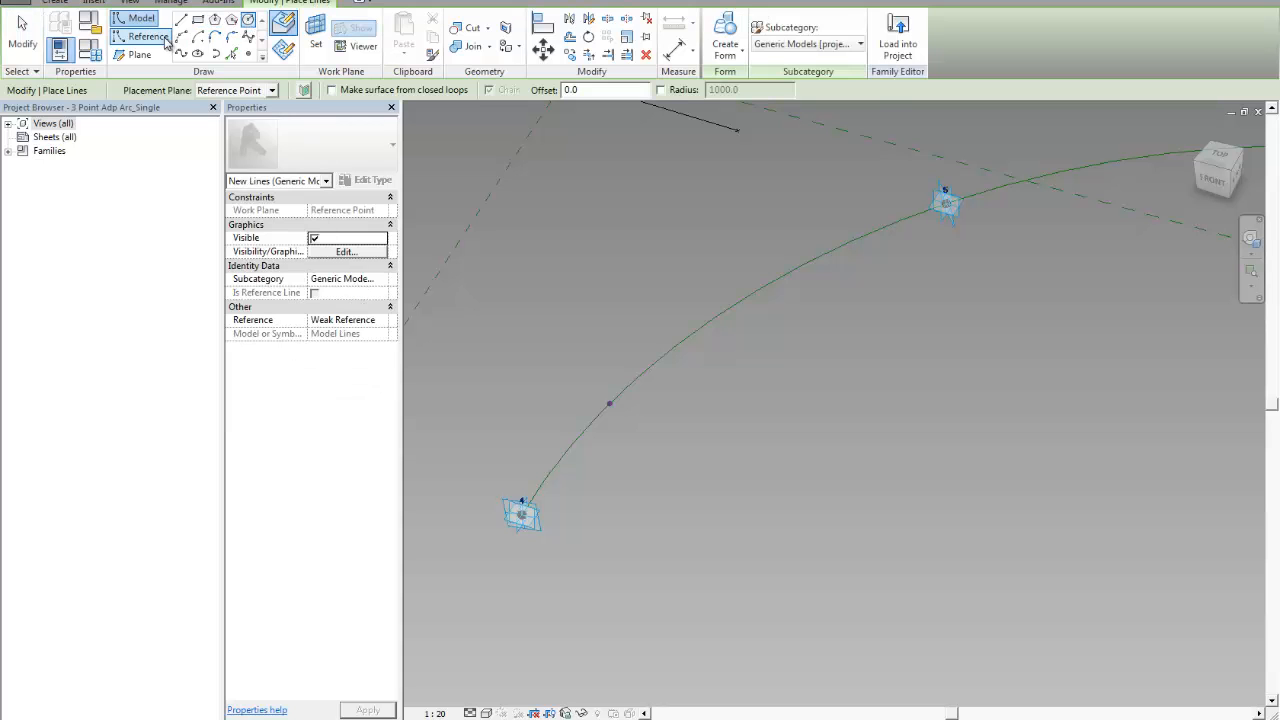
click(148, 37)
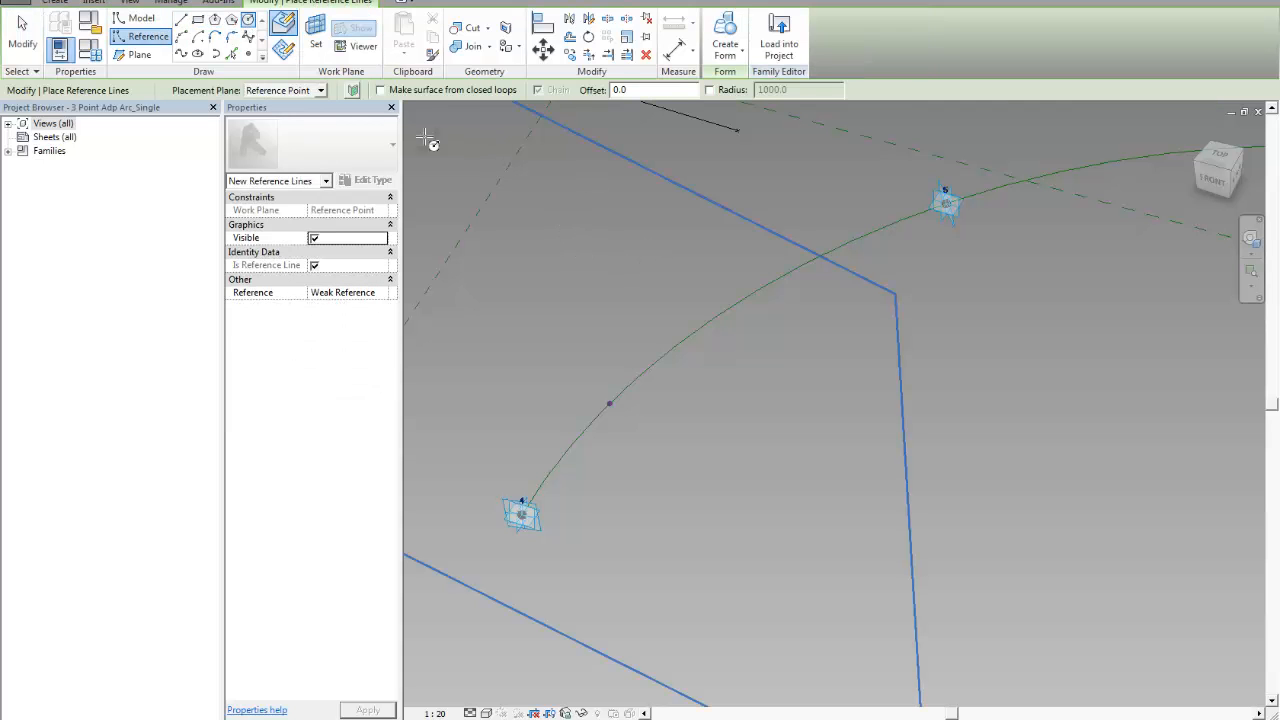
scroll(623, 423, up, 2)
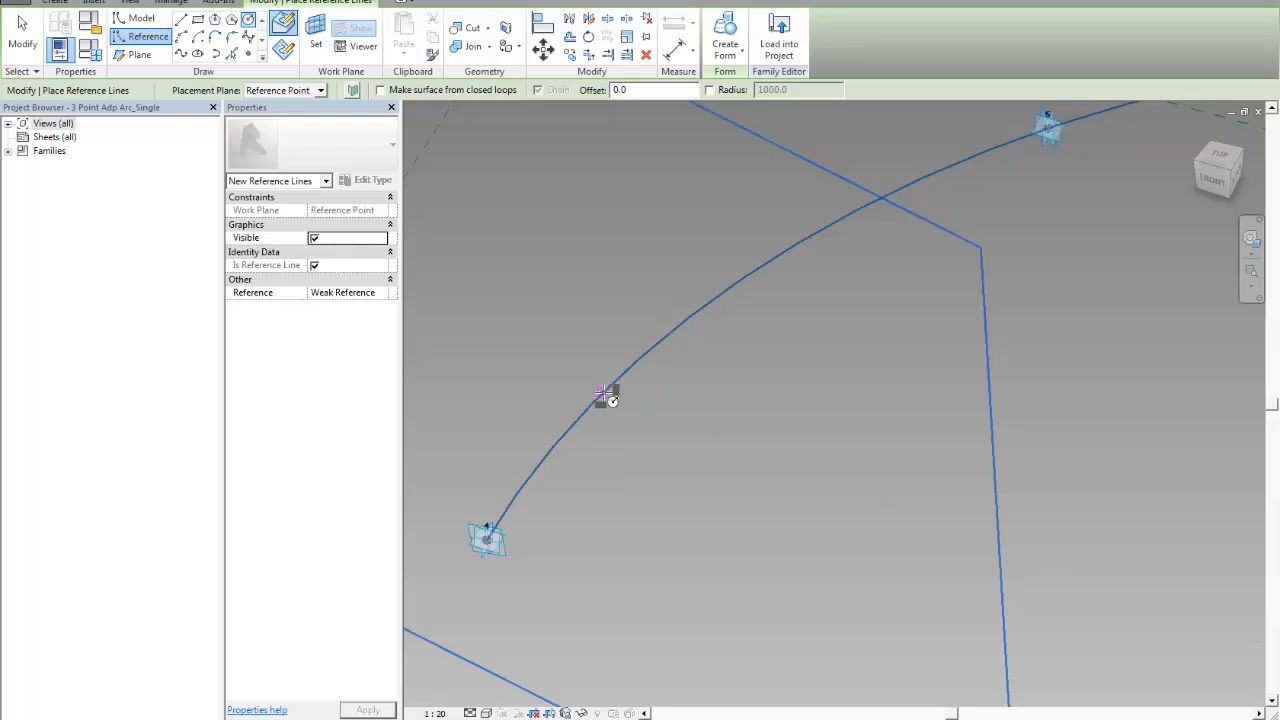
click(604, 393)
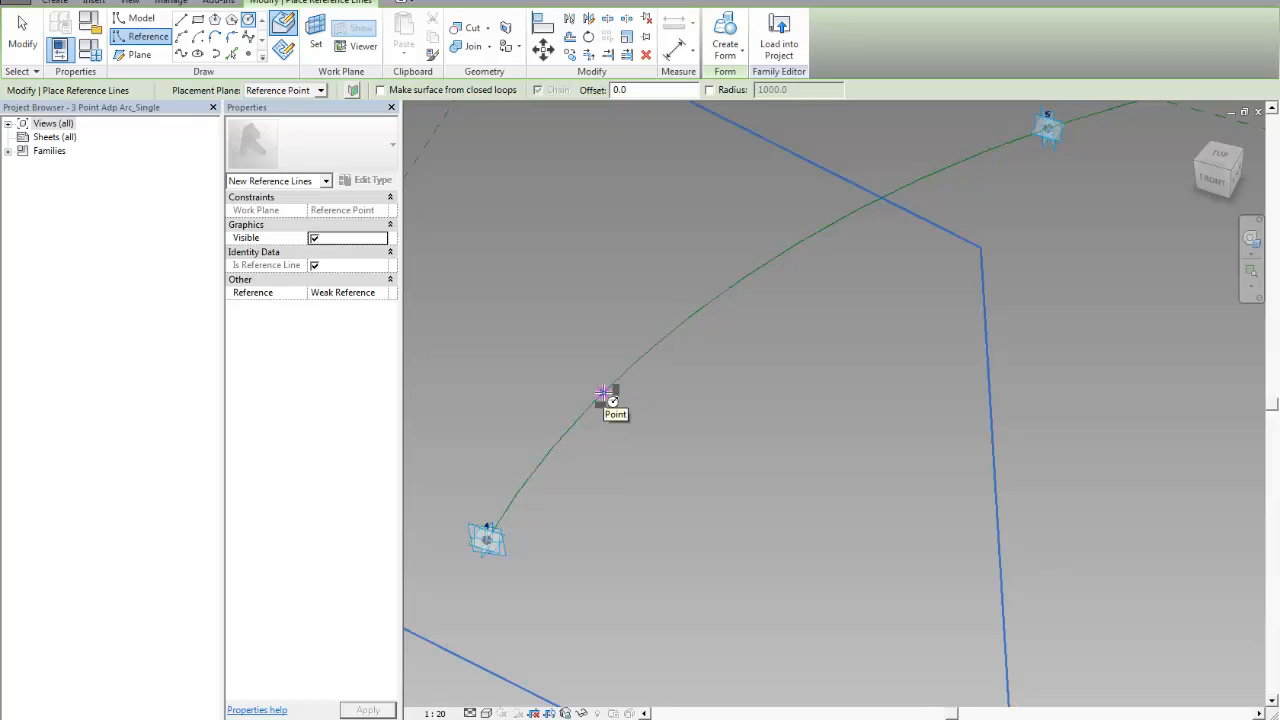
click(604, 393)
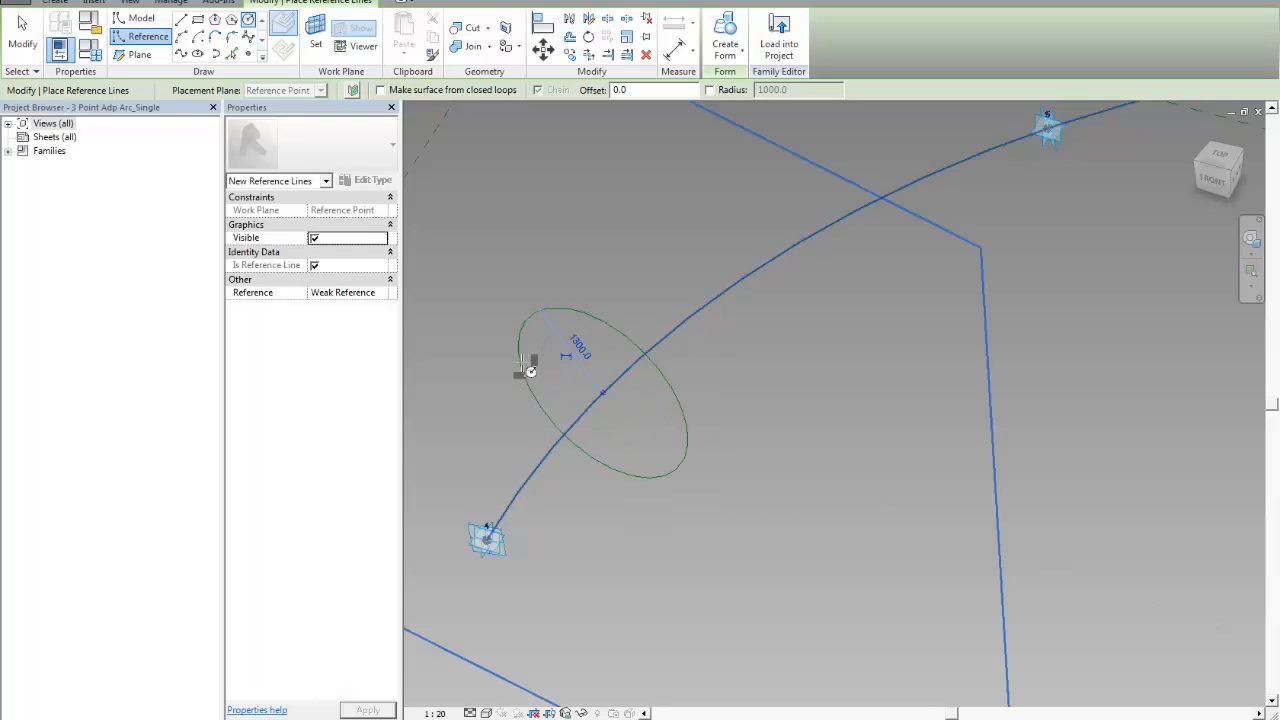
text(50)
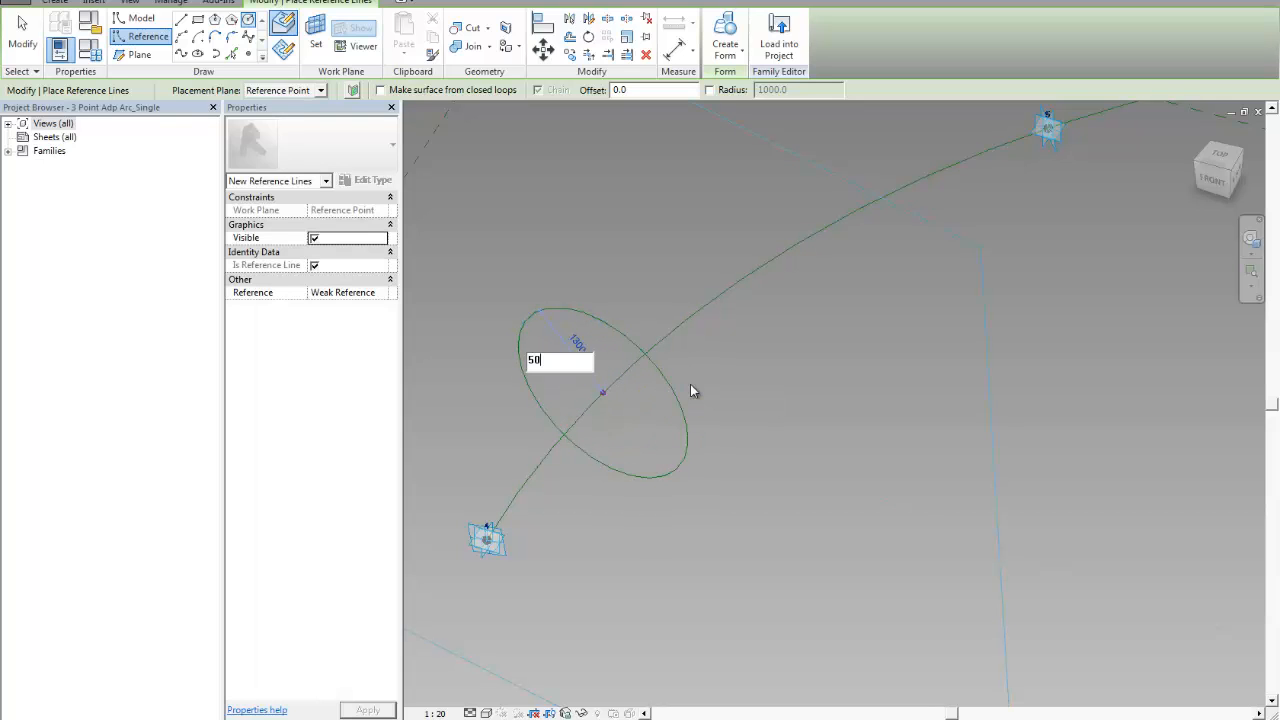
key(Return)
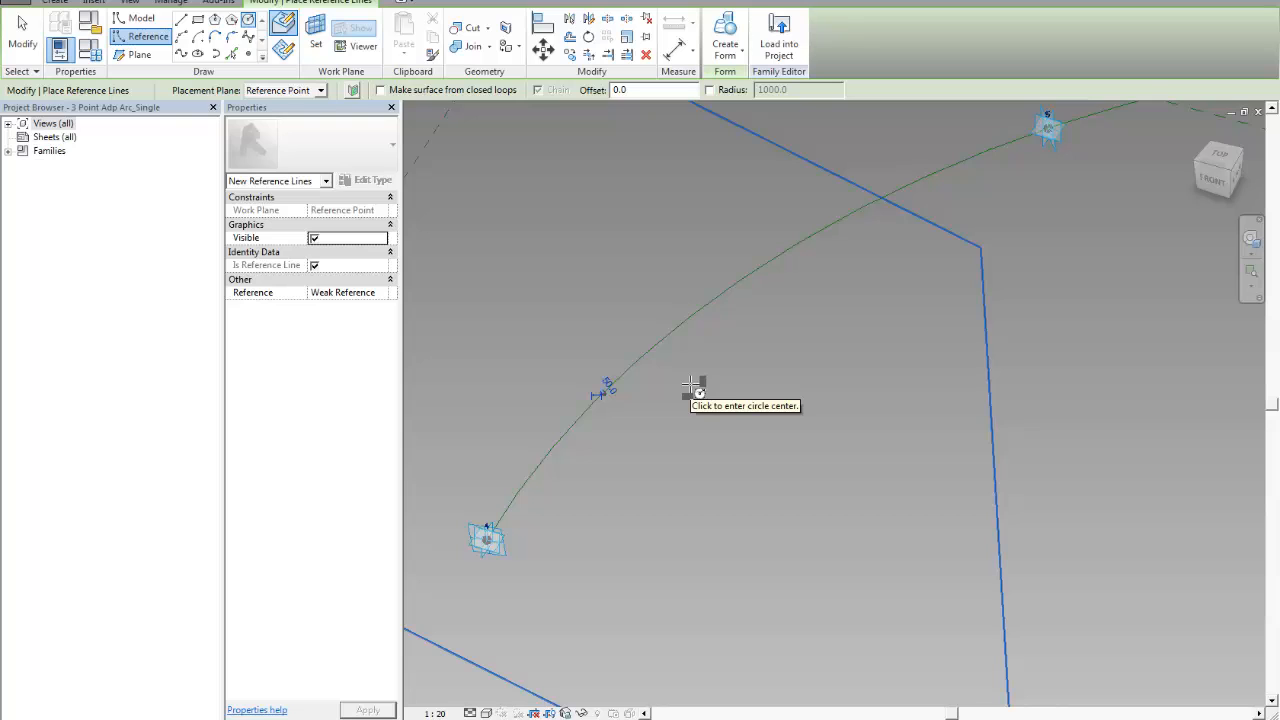
Enlarge the reference circle by entering a new radius, and end the circle command.
click(610, 384)
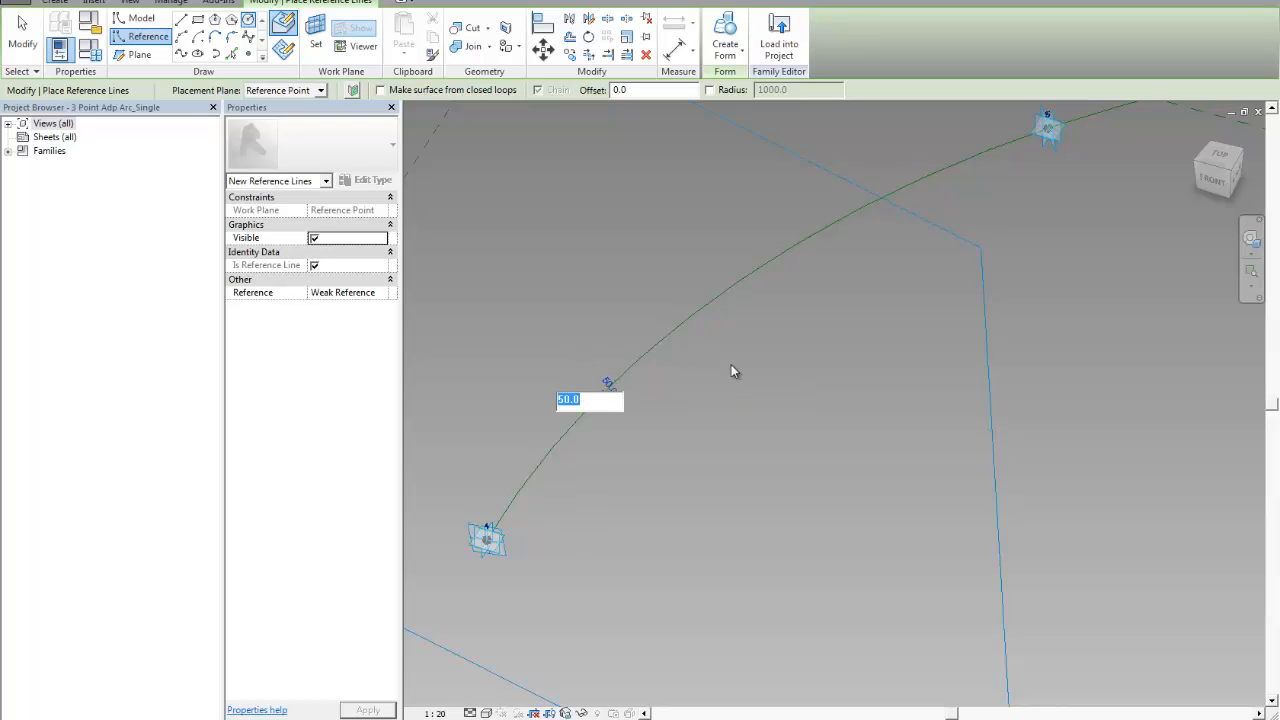
text(50)
key(Return)
key(Escape)
key(Escape)
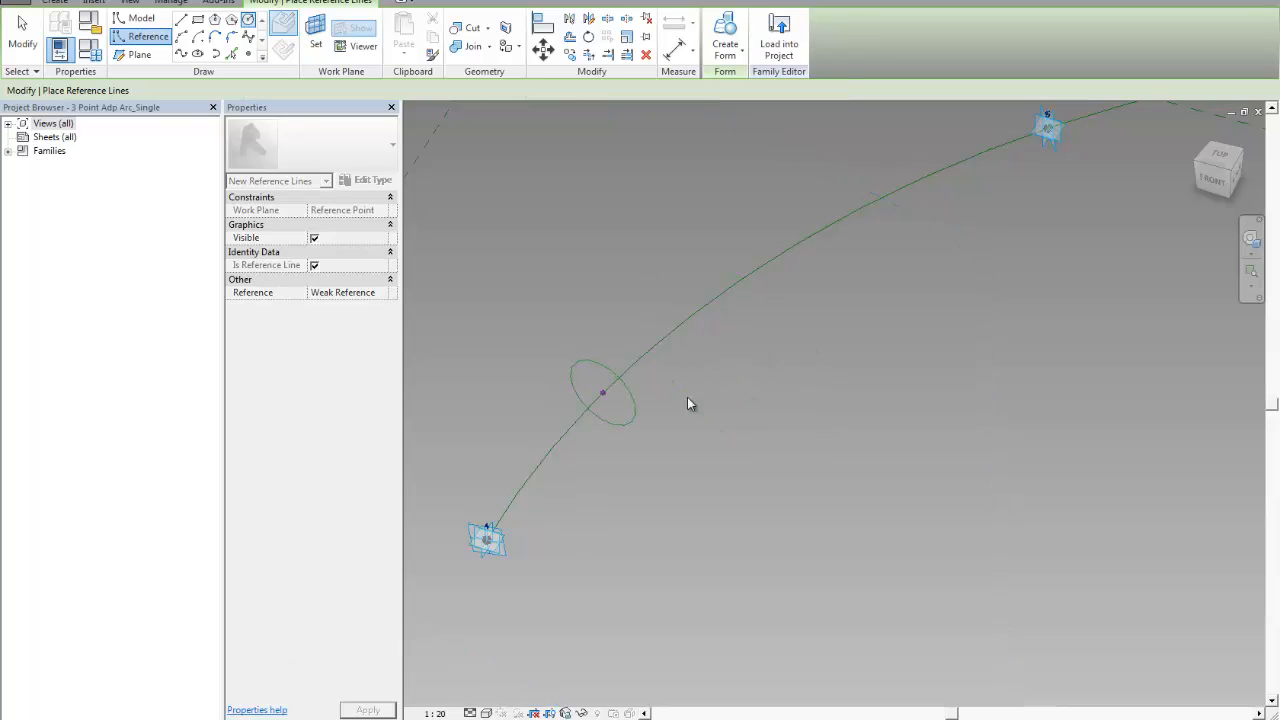
Create a solid form by sweeping the reference circle along the new reference arc.
scroll(688, 398, down, 3)
shift+middle_drag(755, 430, 689, 417)
click(685, 408)
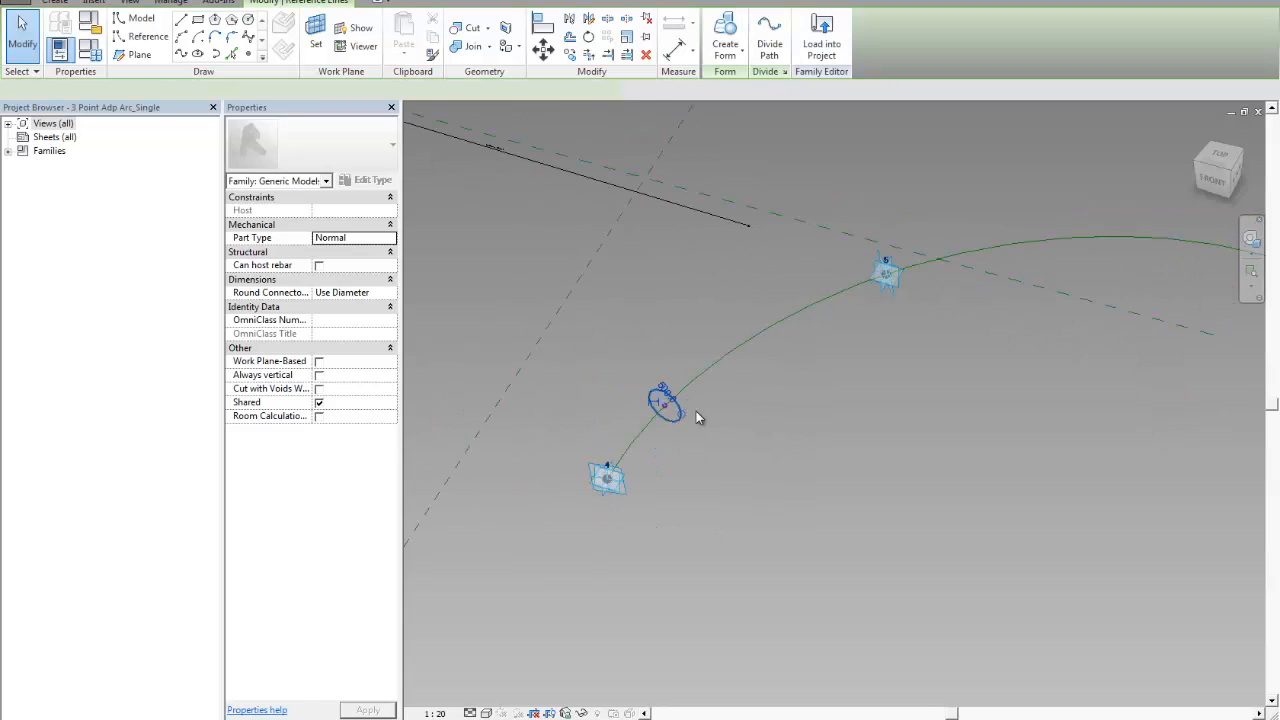
ctrl+click(703, 372)
shift+middle_drag(829, 400, 1131, 316)
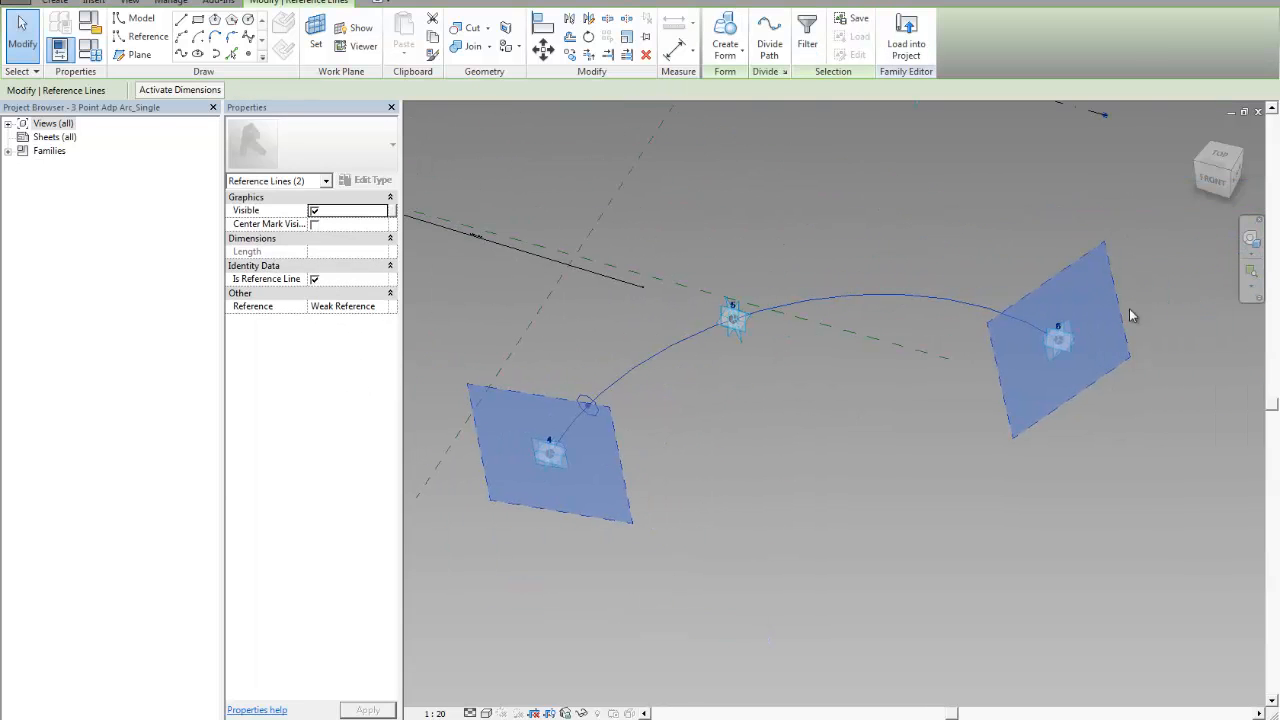
click(727, 57)
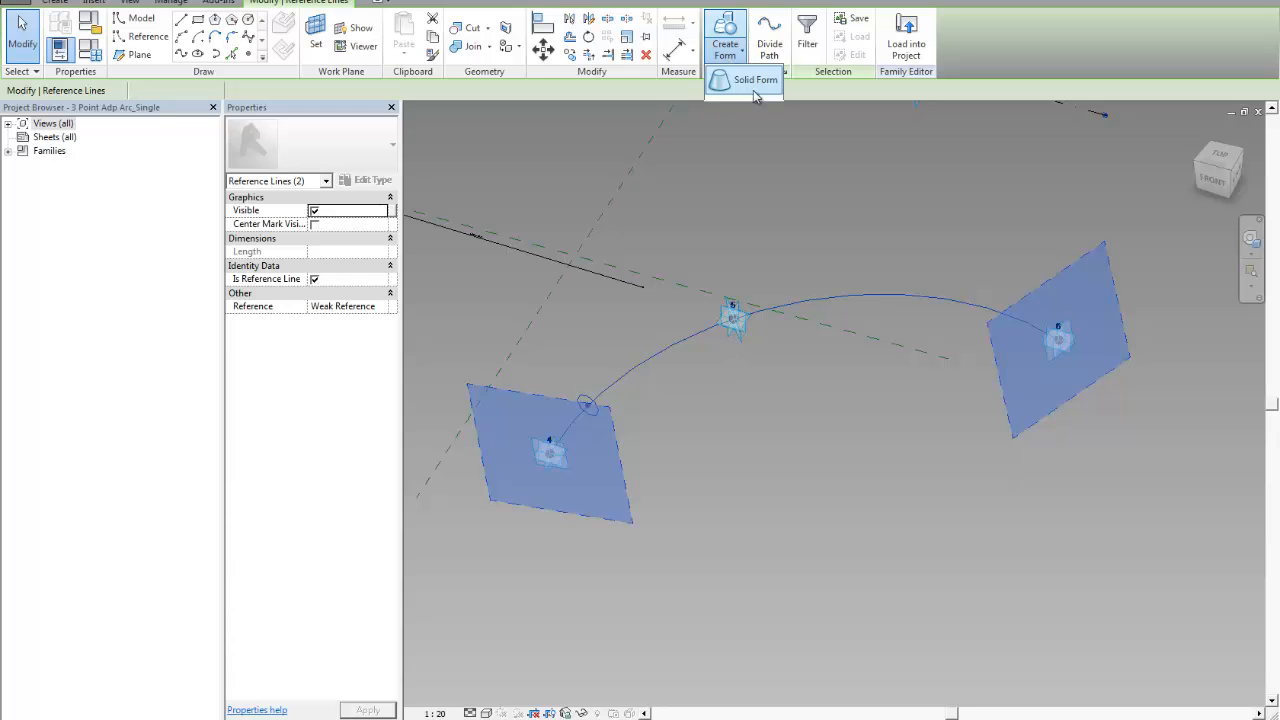
click(748, 84)
scroll(760, 425, down, 2)
shift+middle_drag(772, 433, 775, 343)
scroll(774, 338, down, 2)
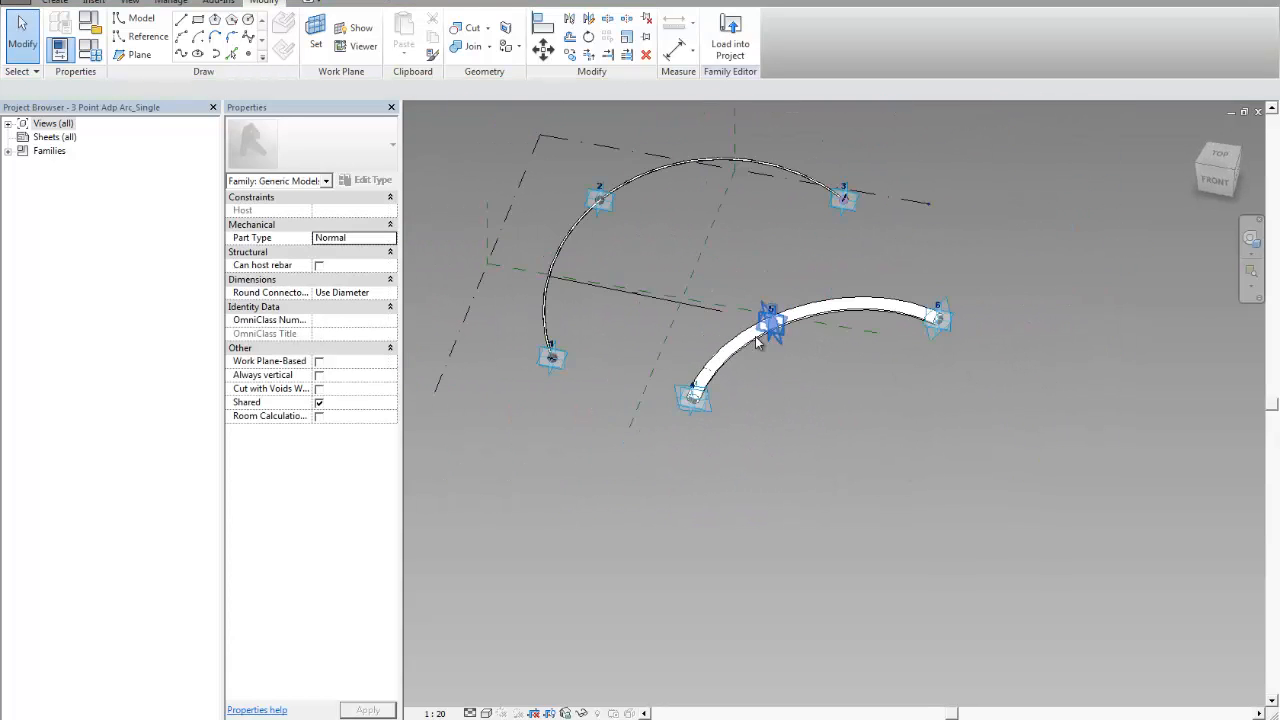
Delete the demonstration sweep together with adaptive points 4, 5 and 6.
scroll(677, 308, up, 1)
drag(587, 297, 1077, 473)
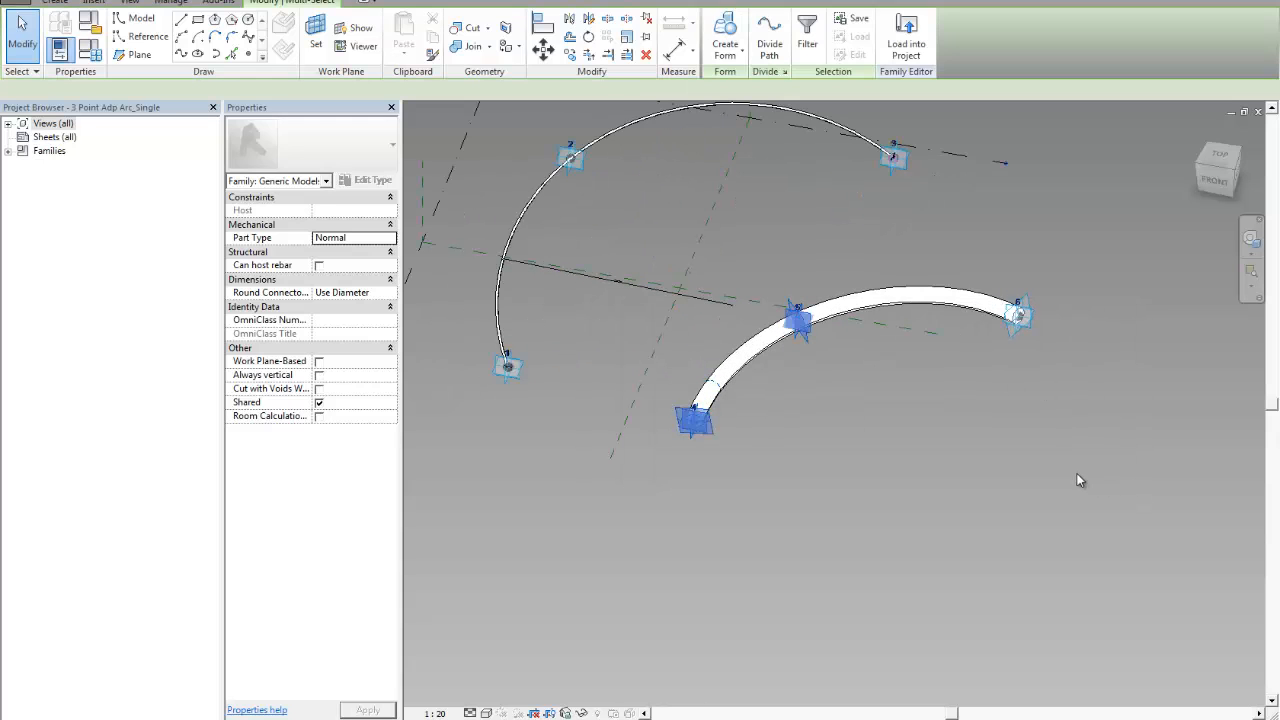
key(Delete)
scroll(1017, 310, up, 1)
drag(959, 258, 1088, 401)
key(Delete)
scroll(975, 430, down, 2)
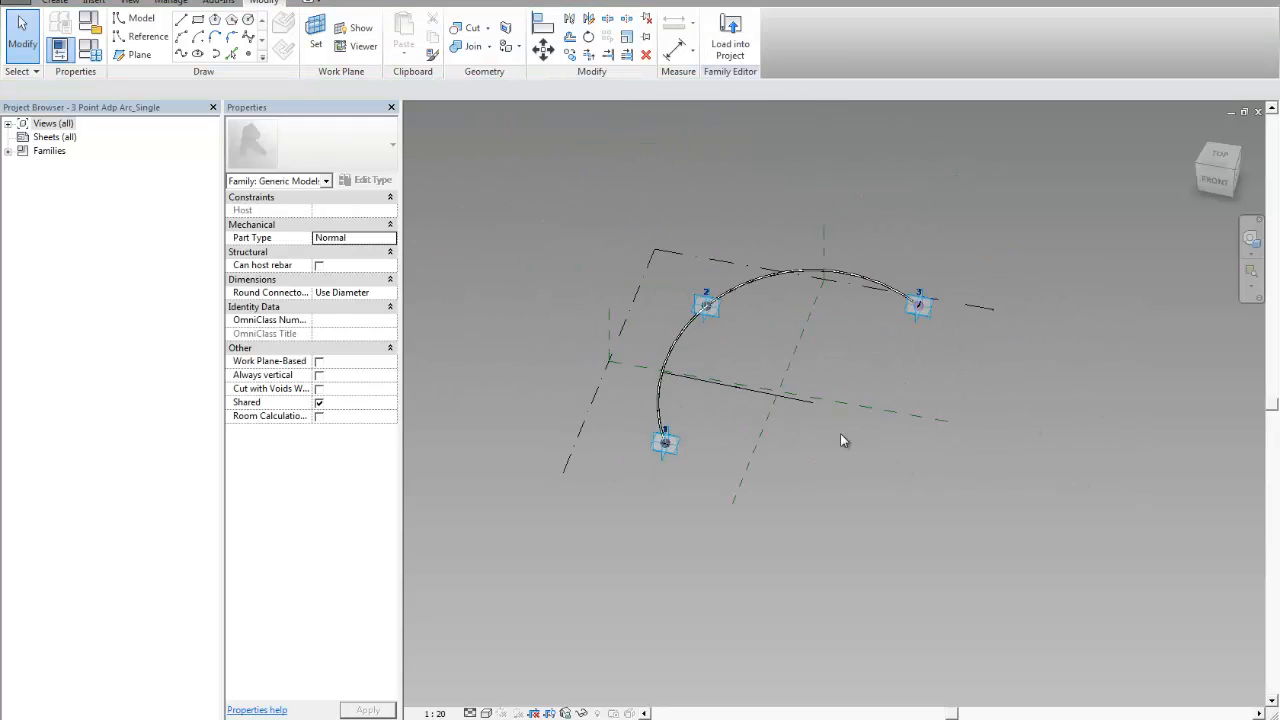
scroll(780, 345, up, 1)
scroll(690, 342, down, 1)
scroll(688, 350, up, 1)
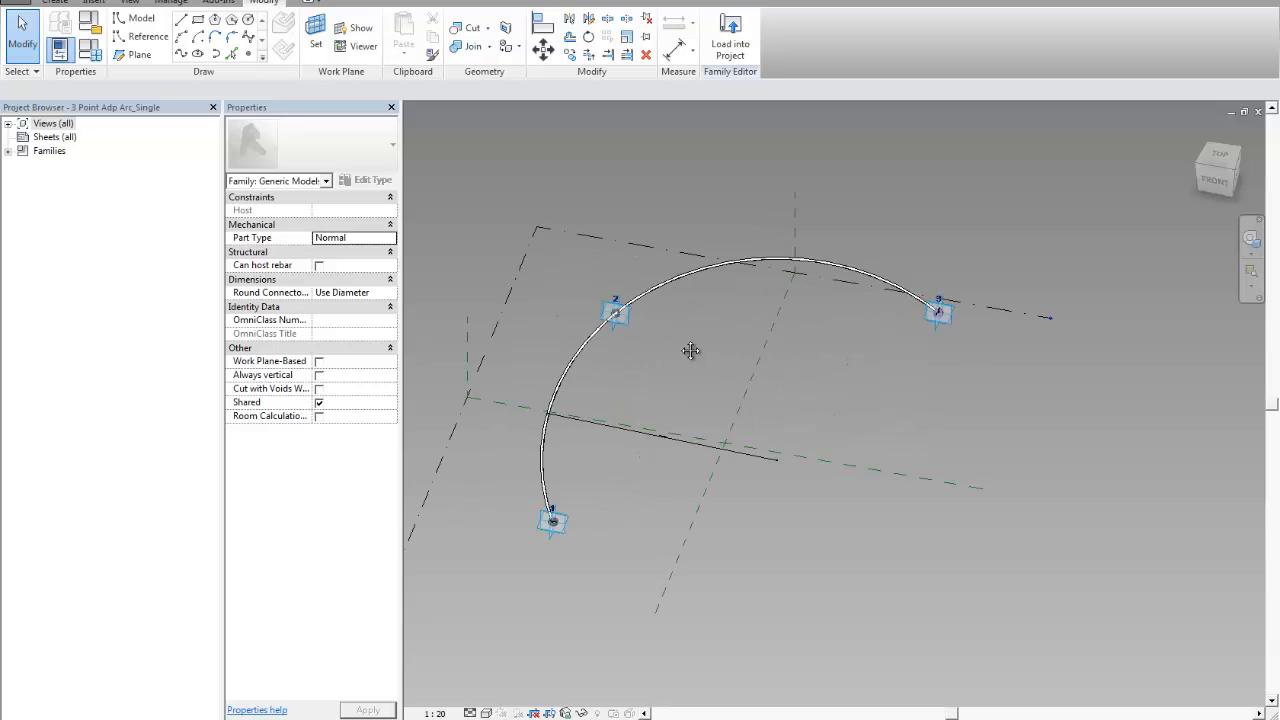
scroll(697, 327, up, 1)
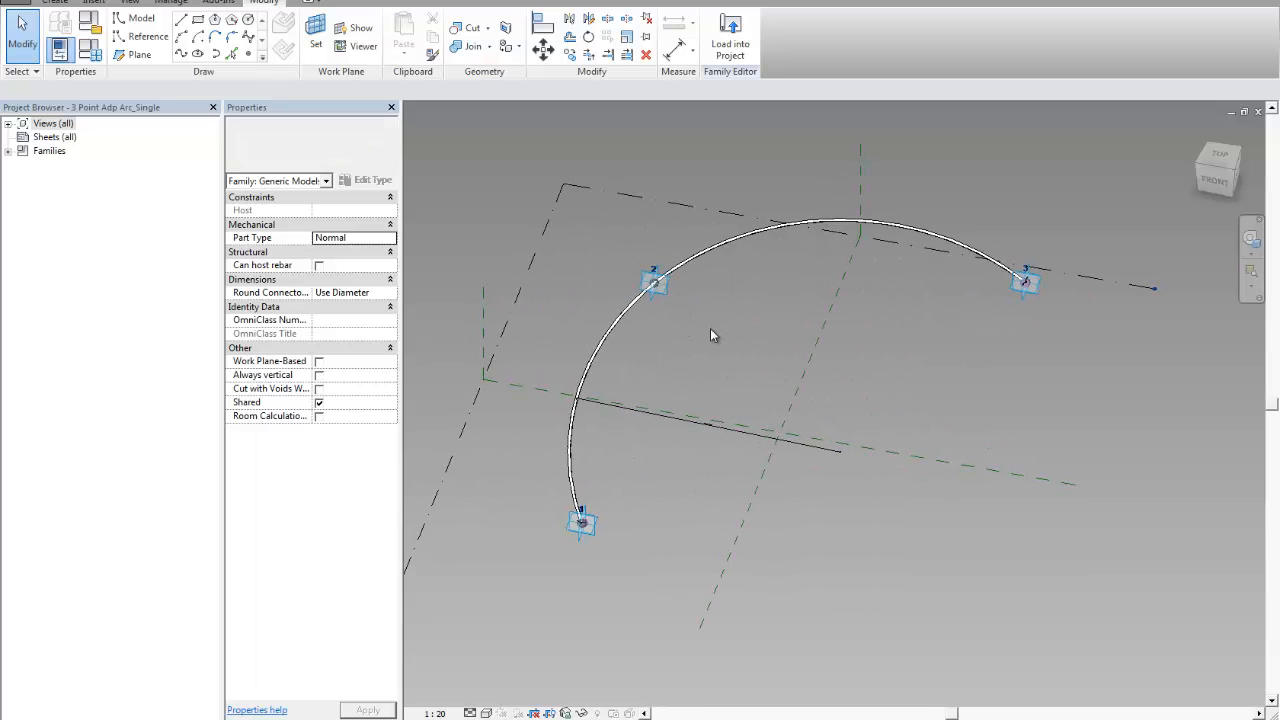
scroll(901, 388, down, 1)
scroll(739, 359, up, 1)
middle_drag(739, 359, 649, 348)
click(730, 45)
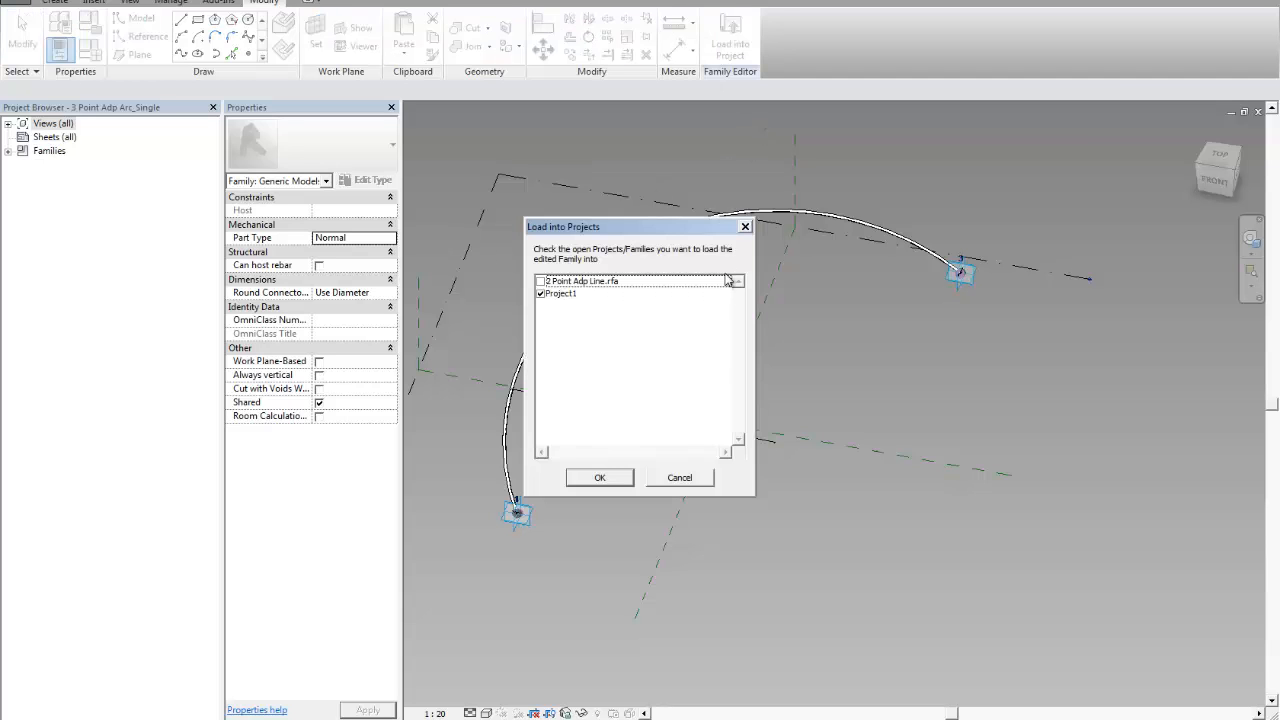
click(575, 296)
click(673, 480)
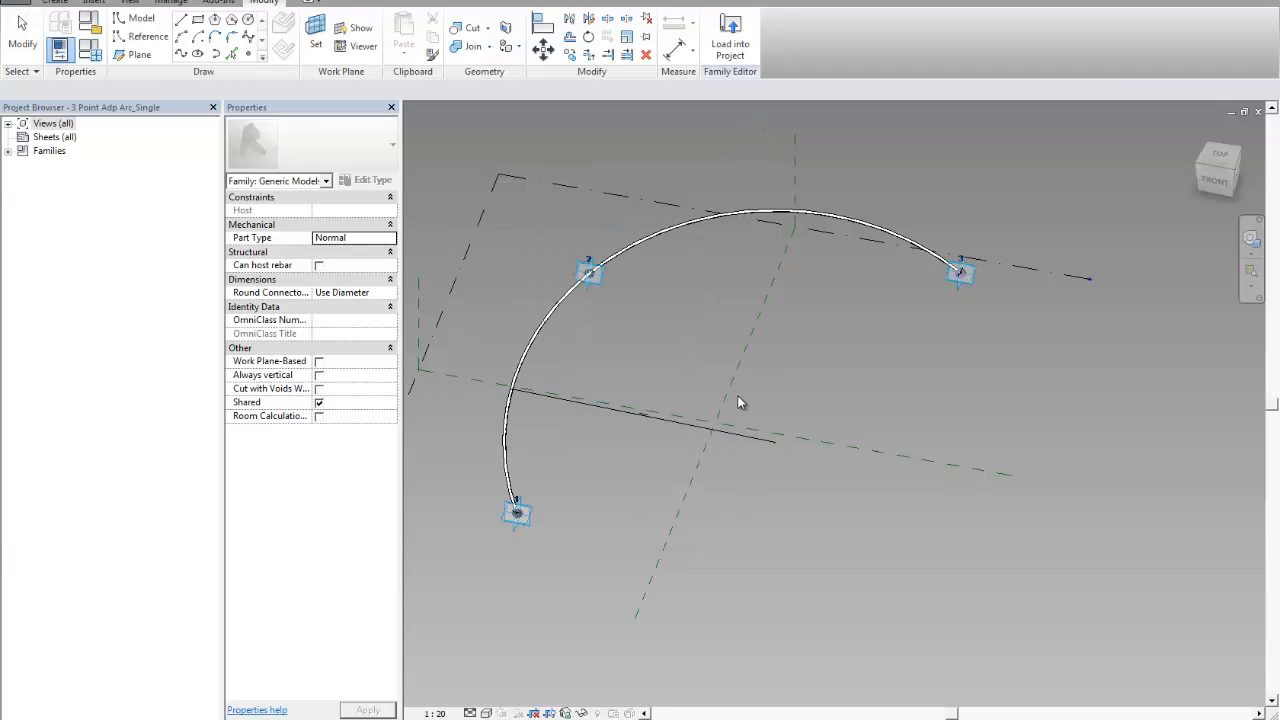
Switch from the arc family to the 3D view of Project1.
middle_drag(893, 323, 863, 337)
key(ctrl+Tab)
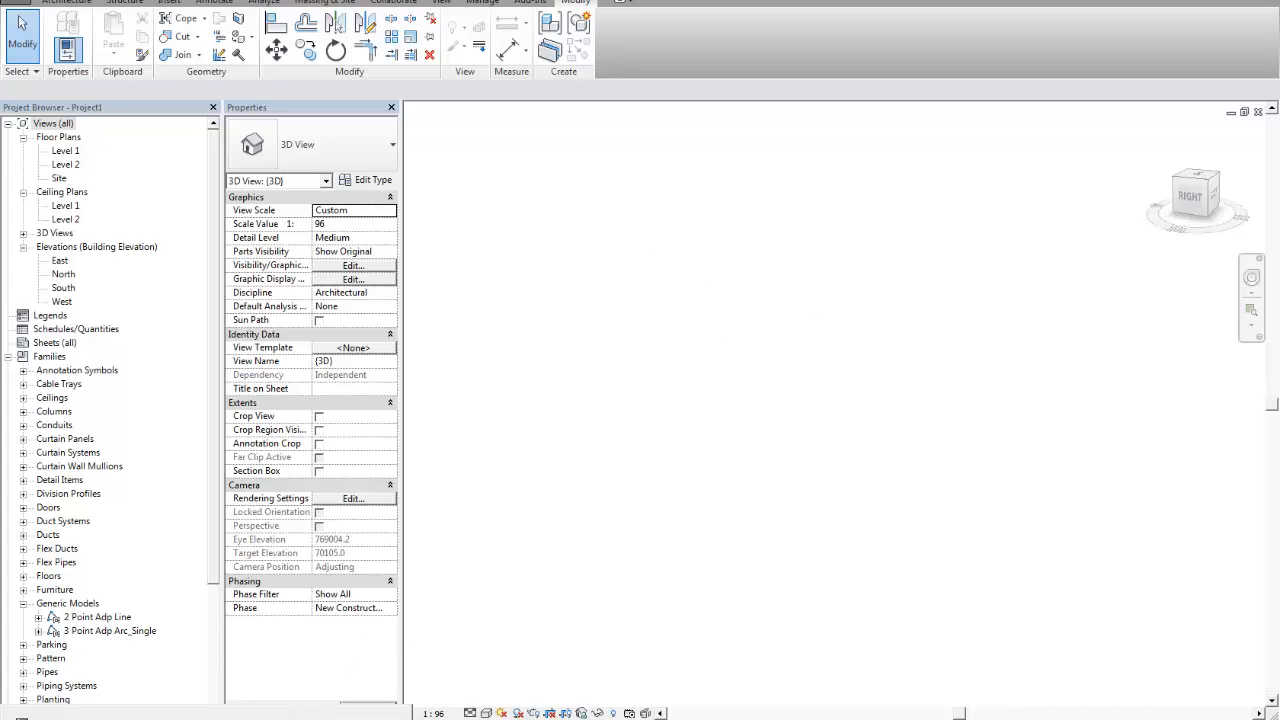
Check in the Revit project that the 3 Point Adp Arc_Single family is loaded under Generic Models.
click(396, 630)
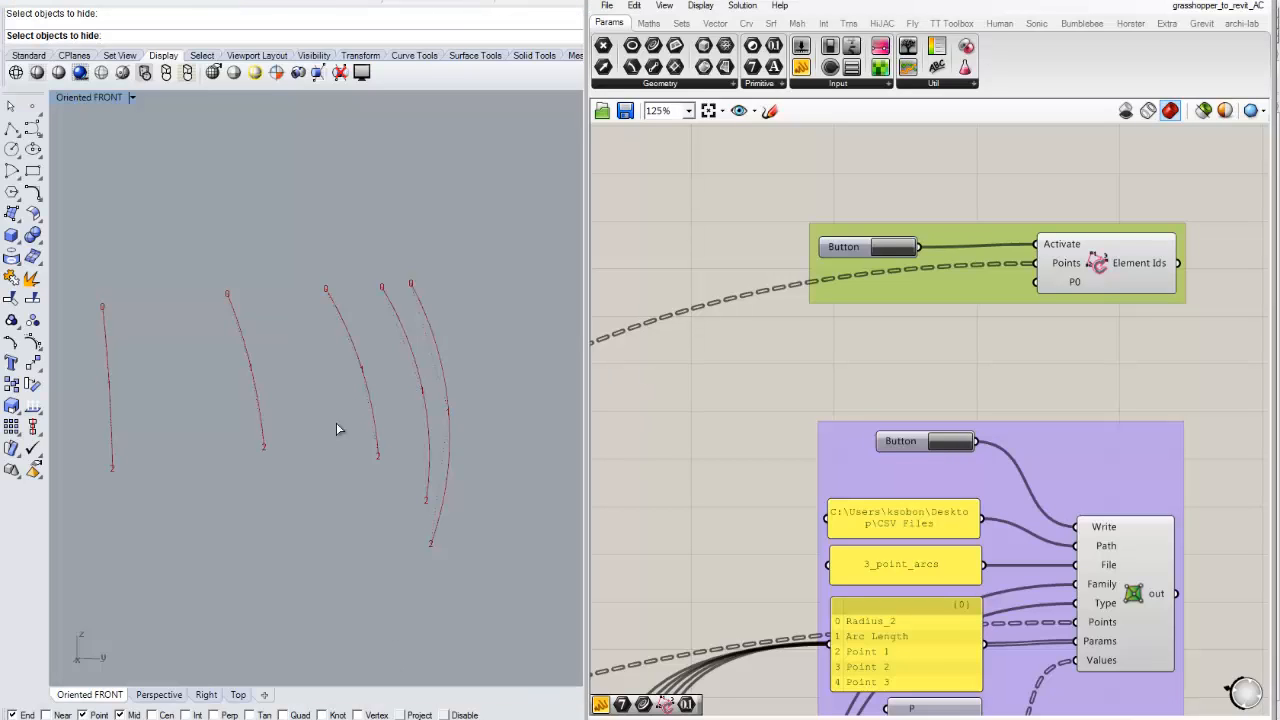
click(139, 718)
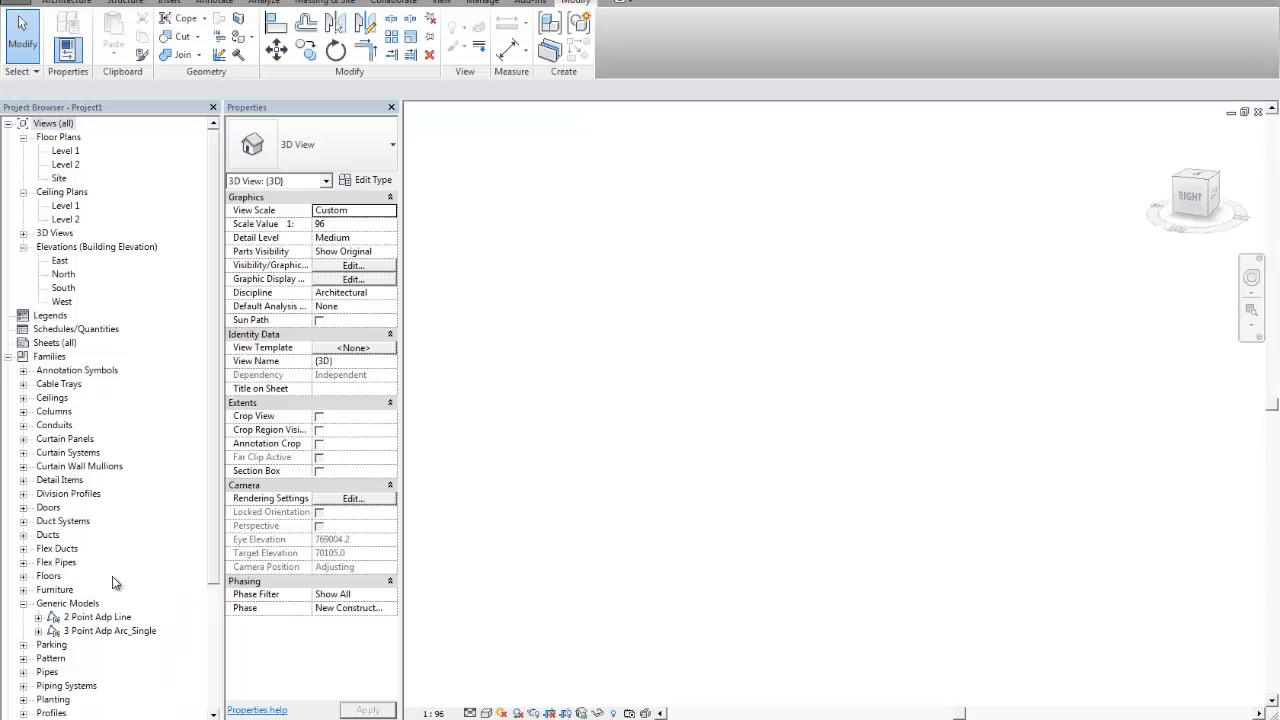
click(97, 634)
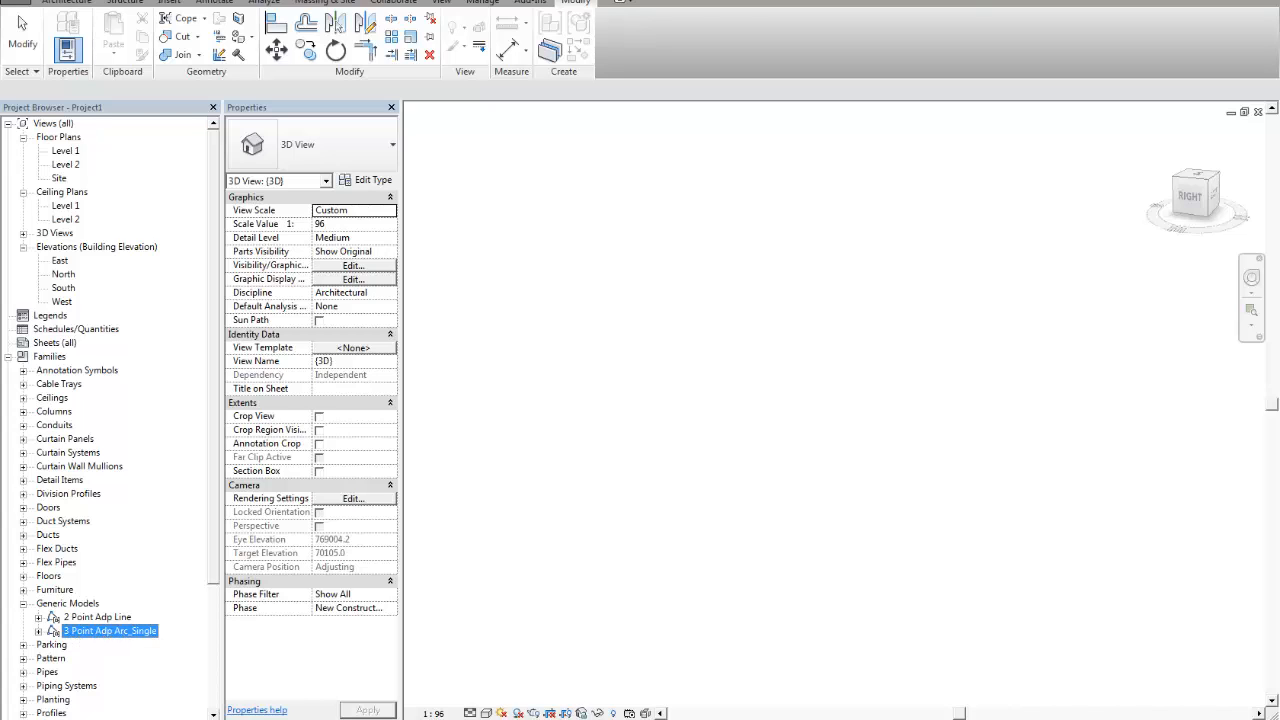
Switch to Grasshopper and trigger the Chameleon component that sends the ordered arc points to Revit.
click(396, 718)
click(795, 369)
scroll(800, 368, down, 2)
right_drag(883, 364, 957, 326)
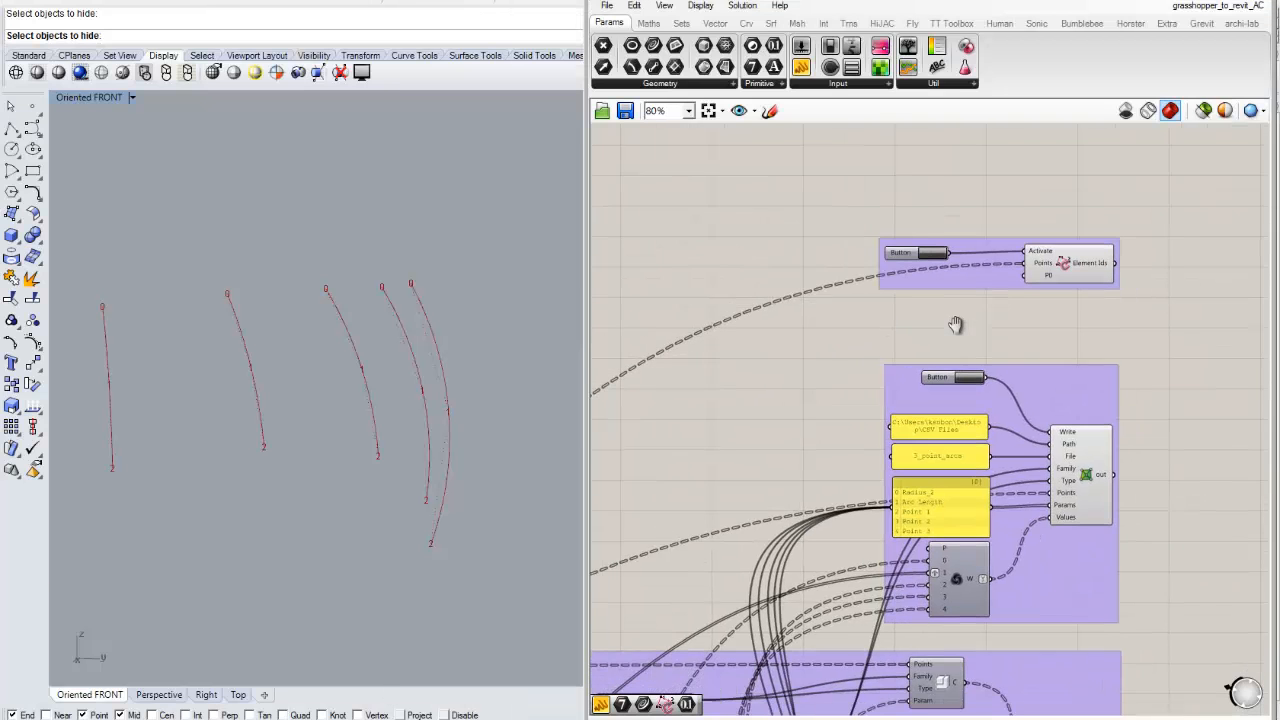
scroll(952, 297, up, 1)
scroll(952, 297, up, 1)
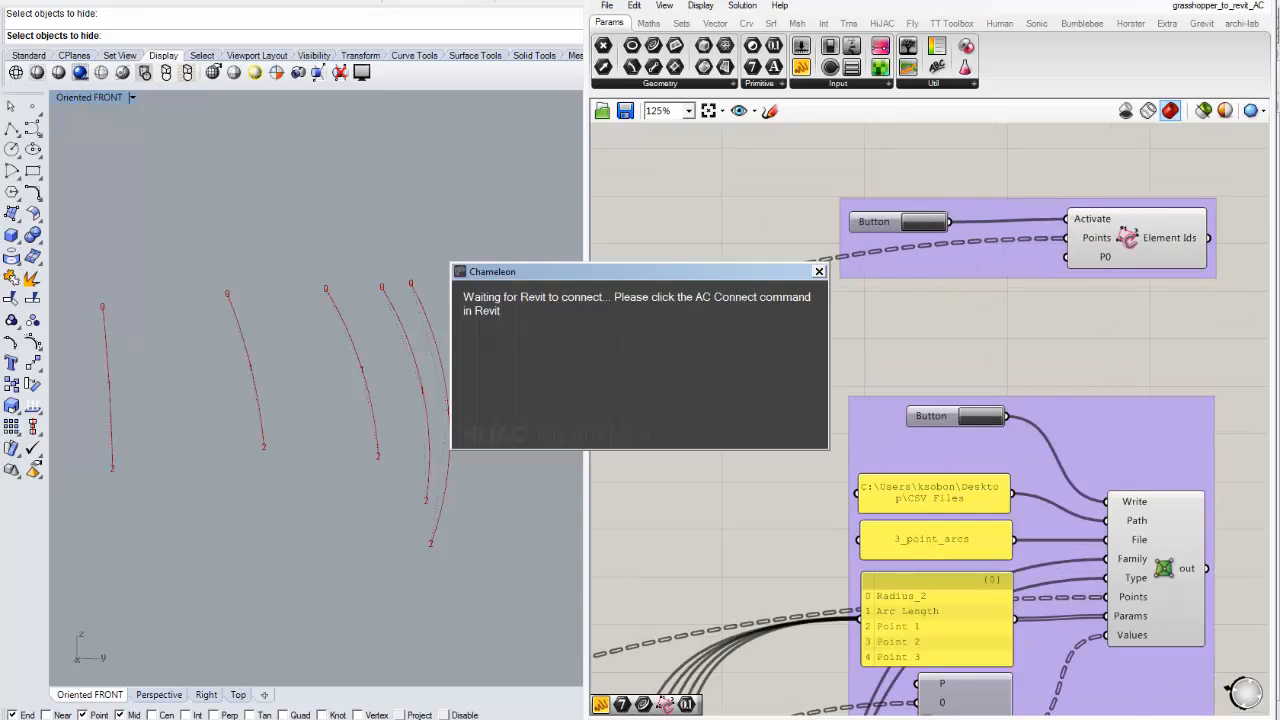
Switch to Revit and run Chameleon's AC Connect command to receive the waiting points.
click(440, 718)
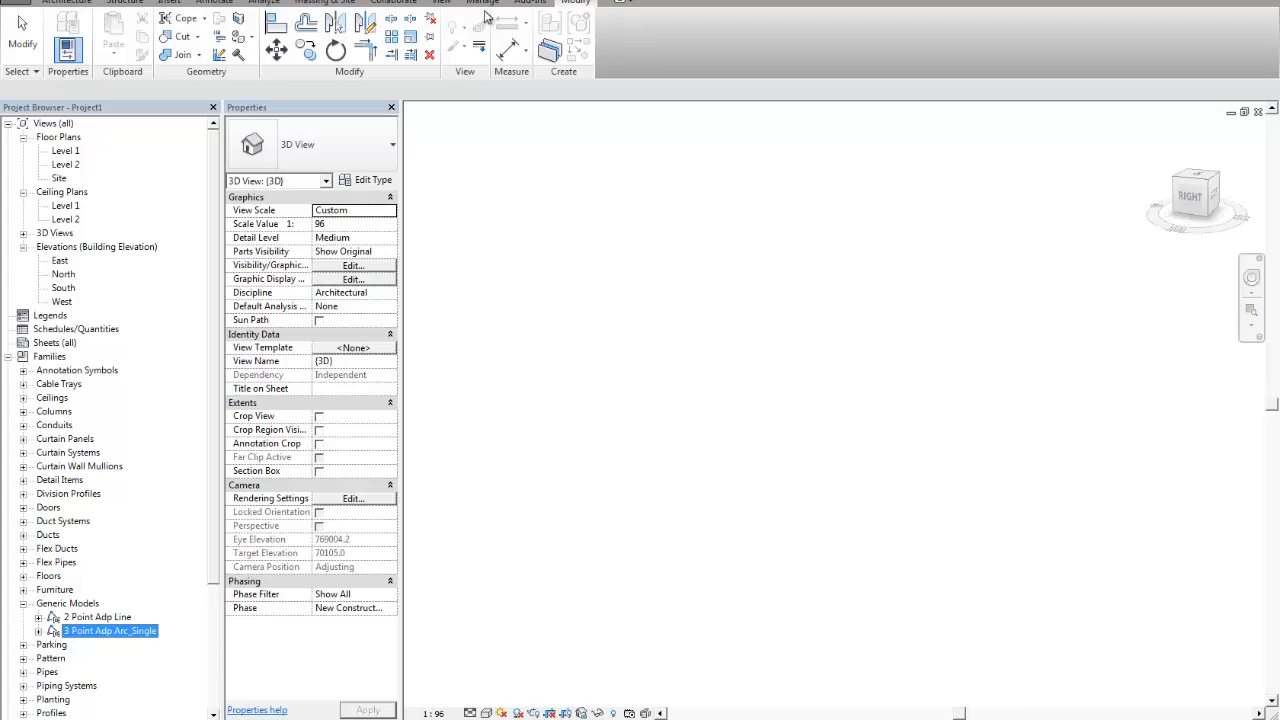
click(530, 2)
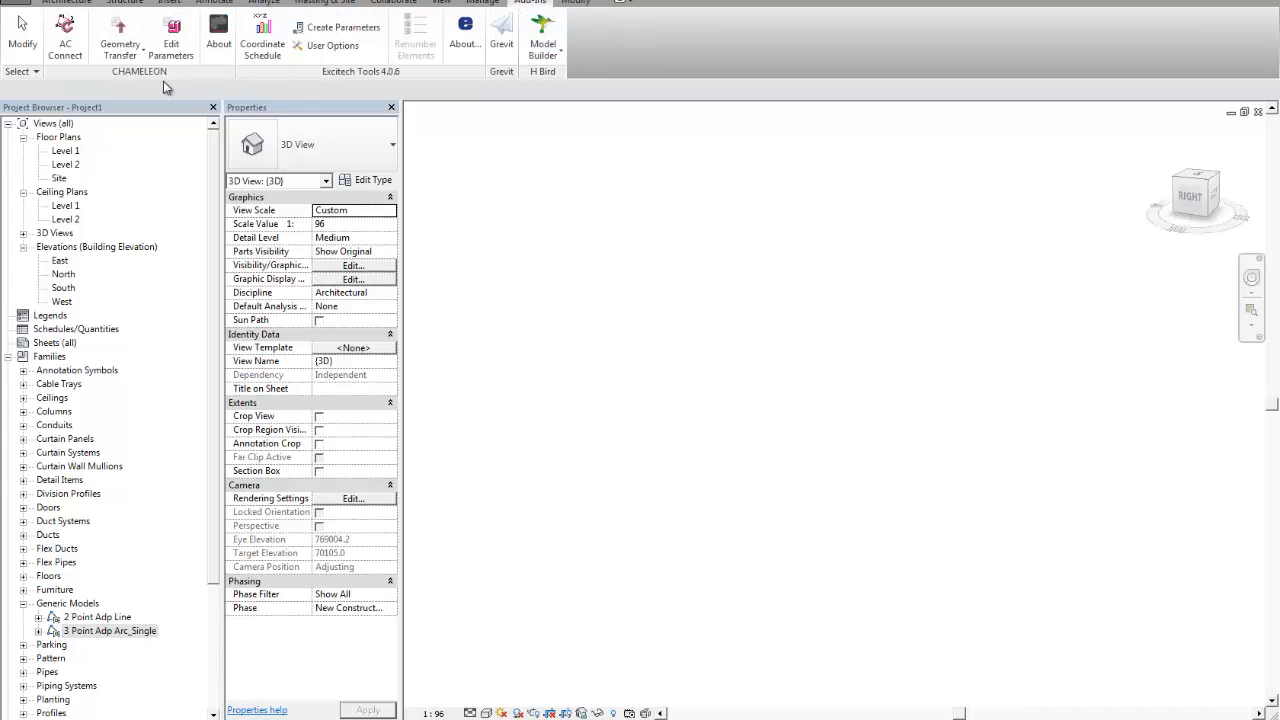
click(75, 48)
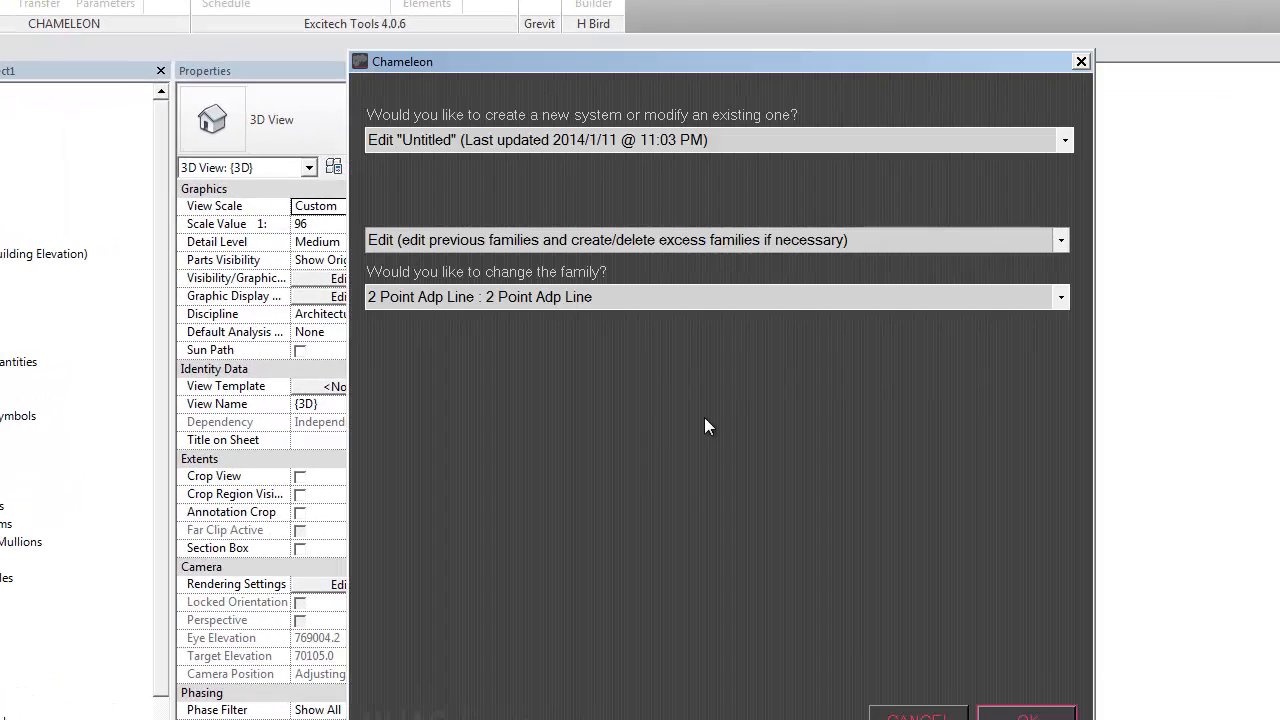
Create a new unnamed Chameleon system using the 3 Point Adp Arc_Single adaptive component family type.
click(1065, 138)
click(652, 149)
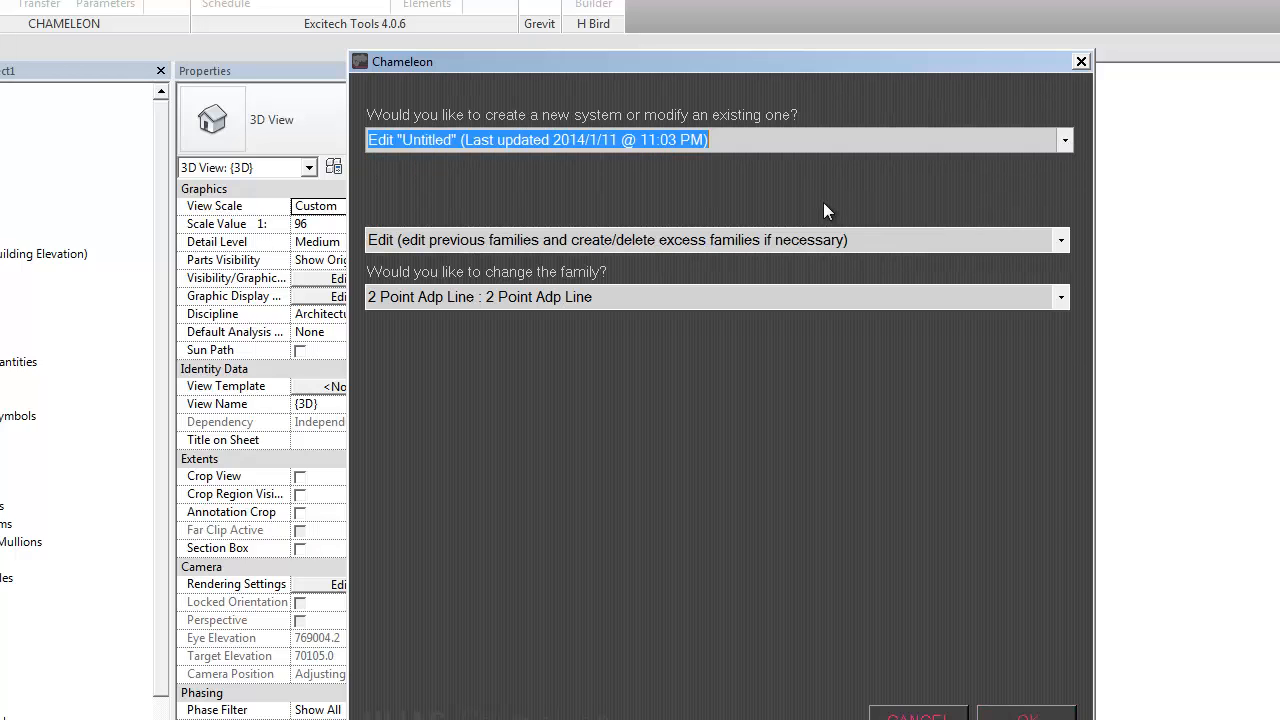
click(1065, 140)
click(594, 166)
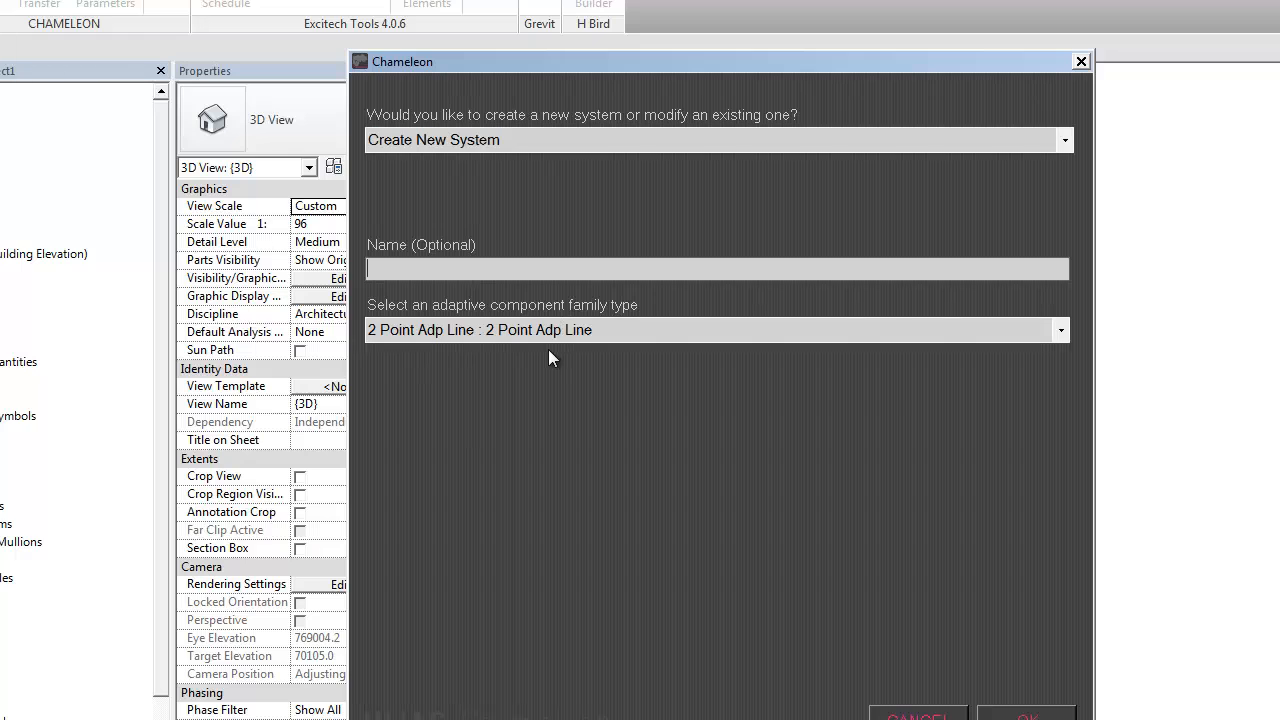
click(1062, 330)
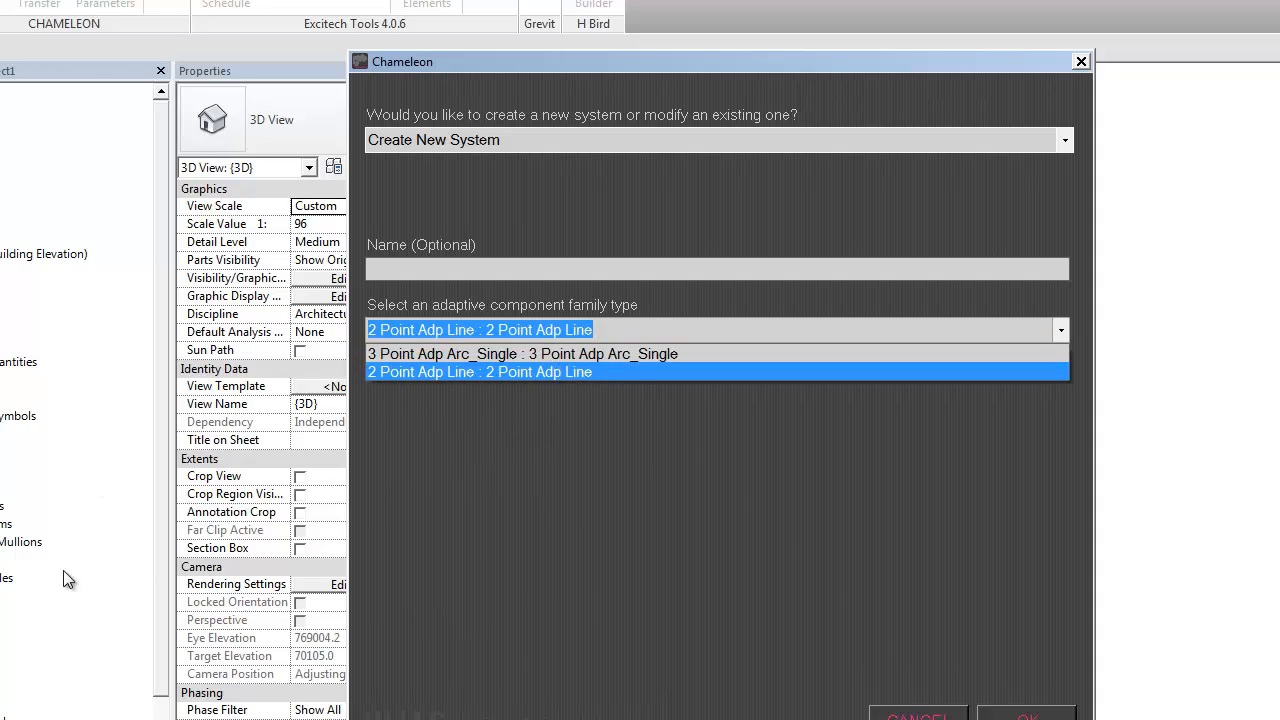
click(490, 354)
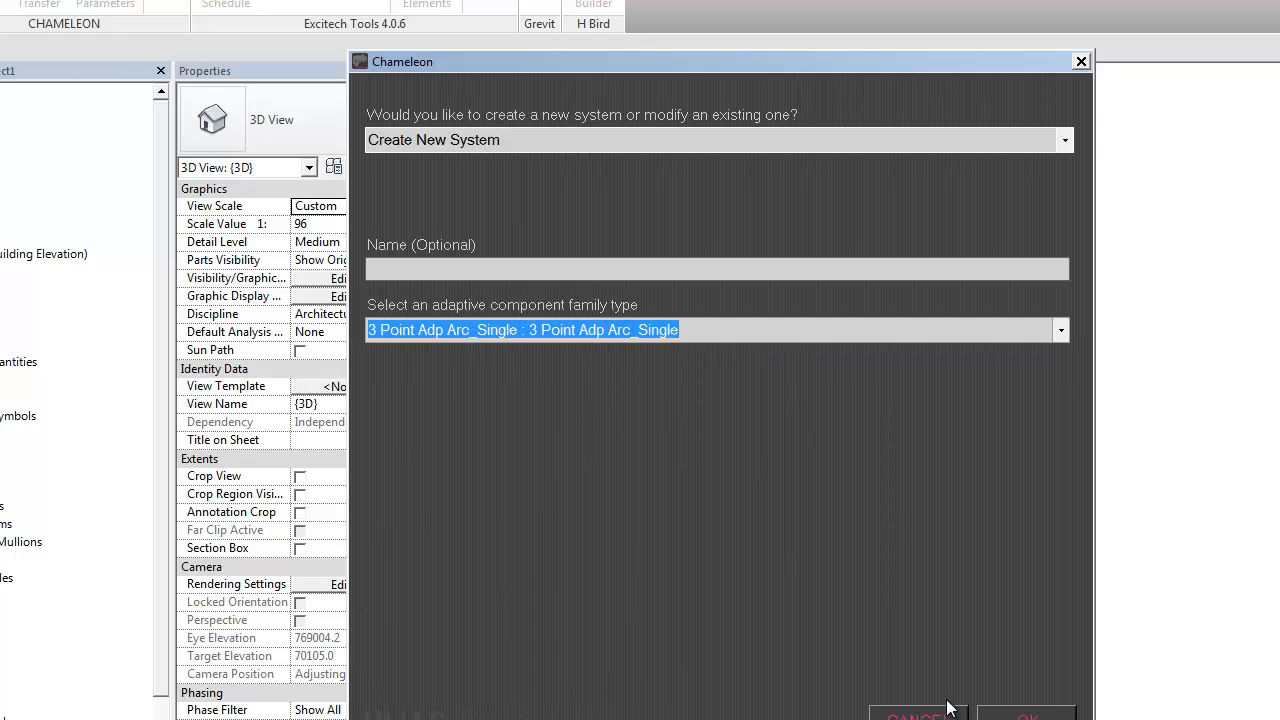
click(1042, 714)
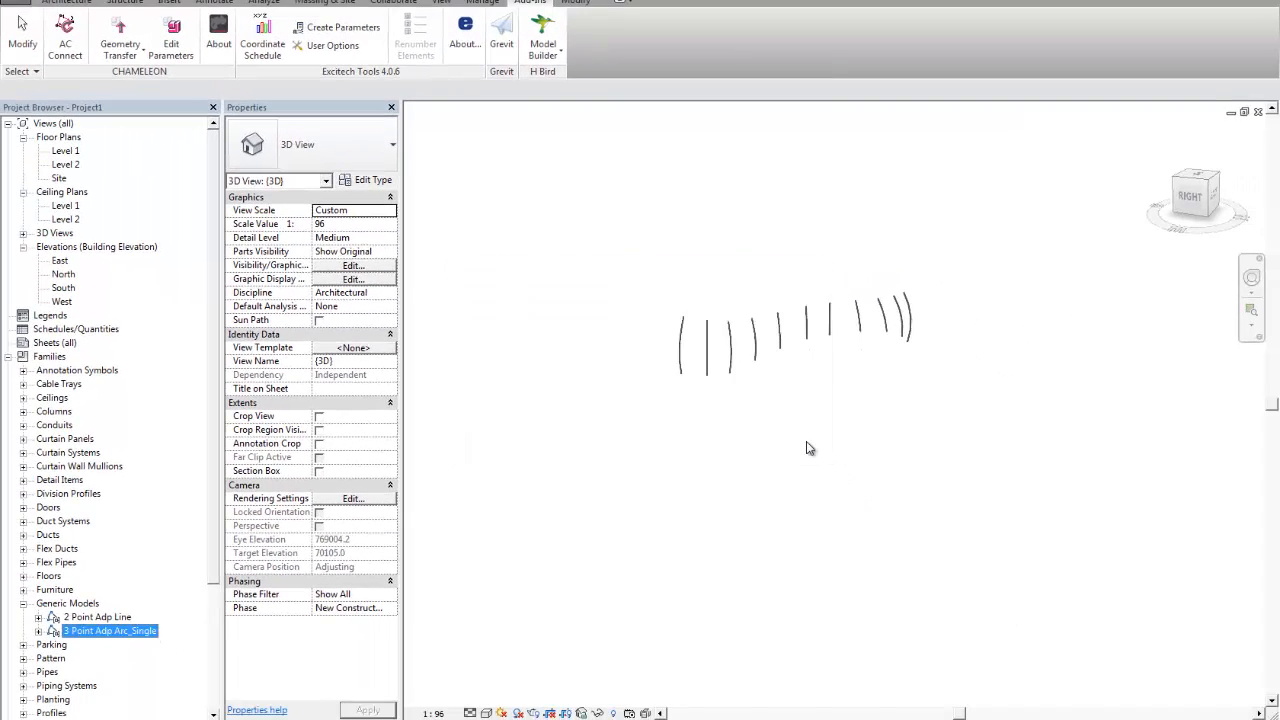
Examine the row of imported adaptive arcs in the 3D view from several angles and up close.
scroll(794, 353, up, 2)
shift+middle_drag(772, 404, 776, 354)
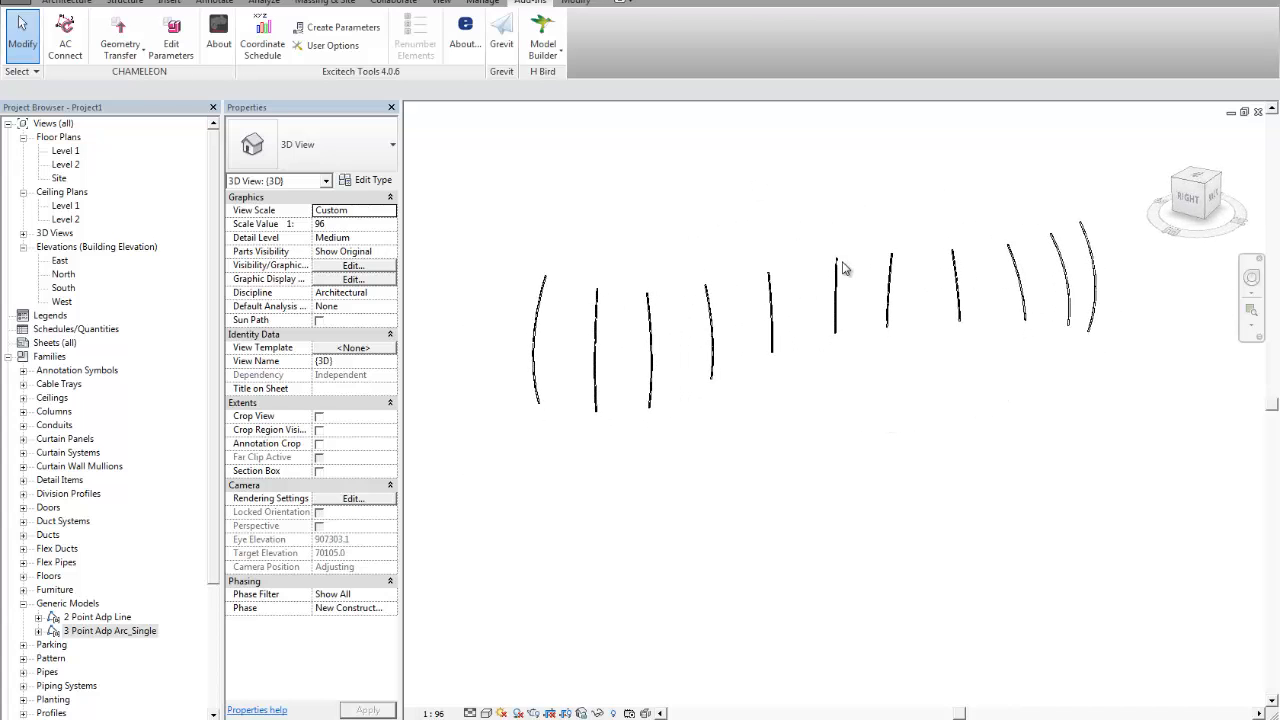
scroll(822, 335, up, 2)
click(821, 336)
shift+middle_drag(880, 369, 894, 443)
key(Escape)
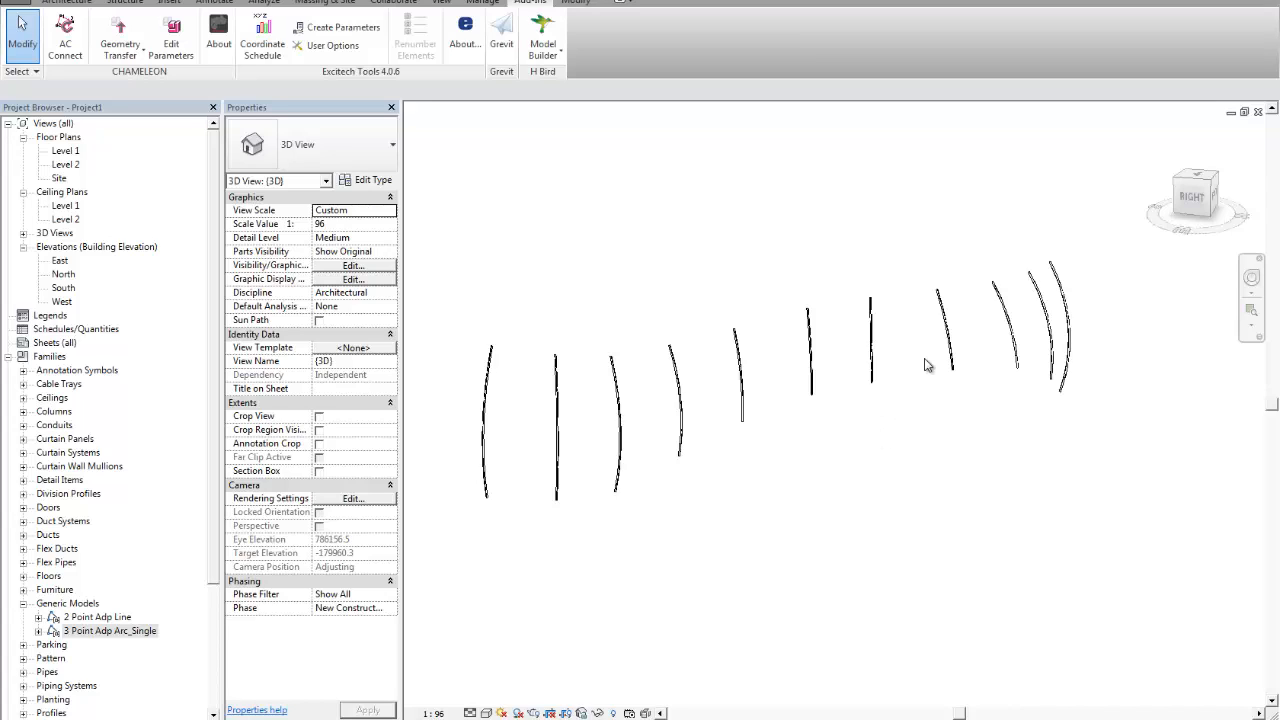
shift+middle_drag(927, 366, 614, 501)
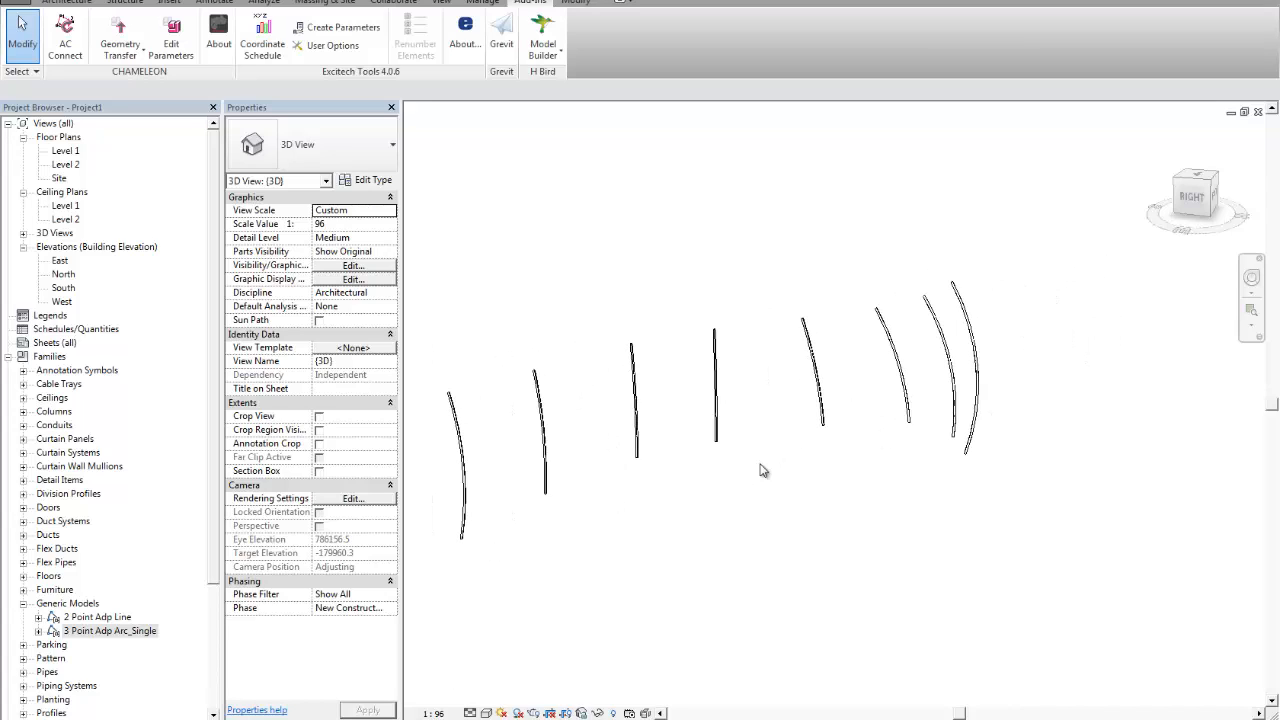
shift+middle_drag(762, 470, 845, 355)
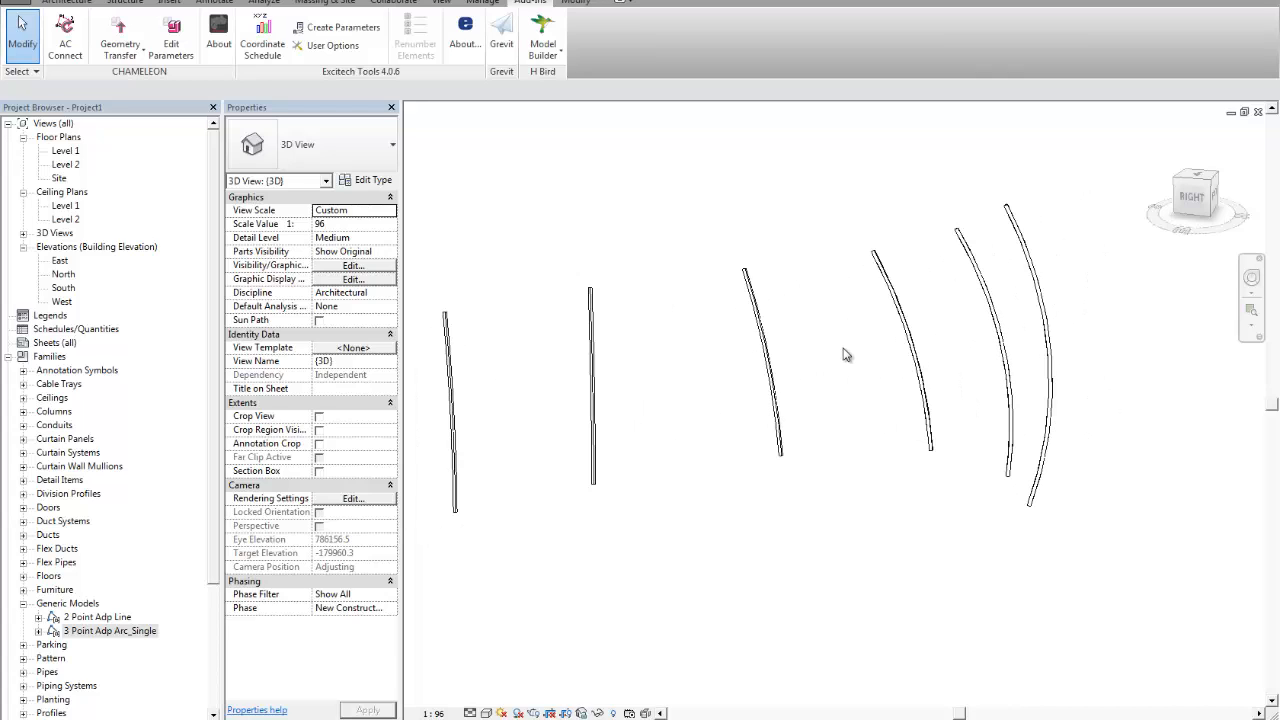
middle_drag(792, 436, 771, 456)
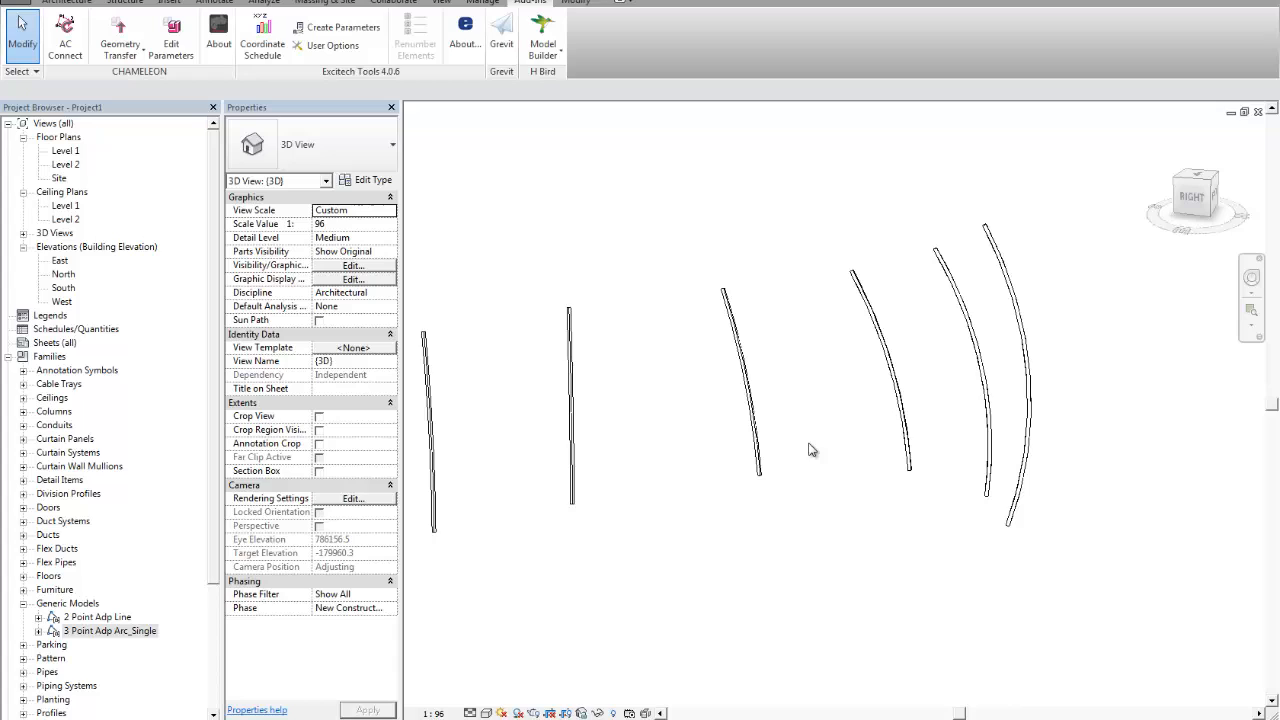
Inspect the adaptive points and instance properties of the third arc in the close-up view.
click(754, 424)
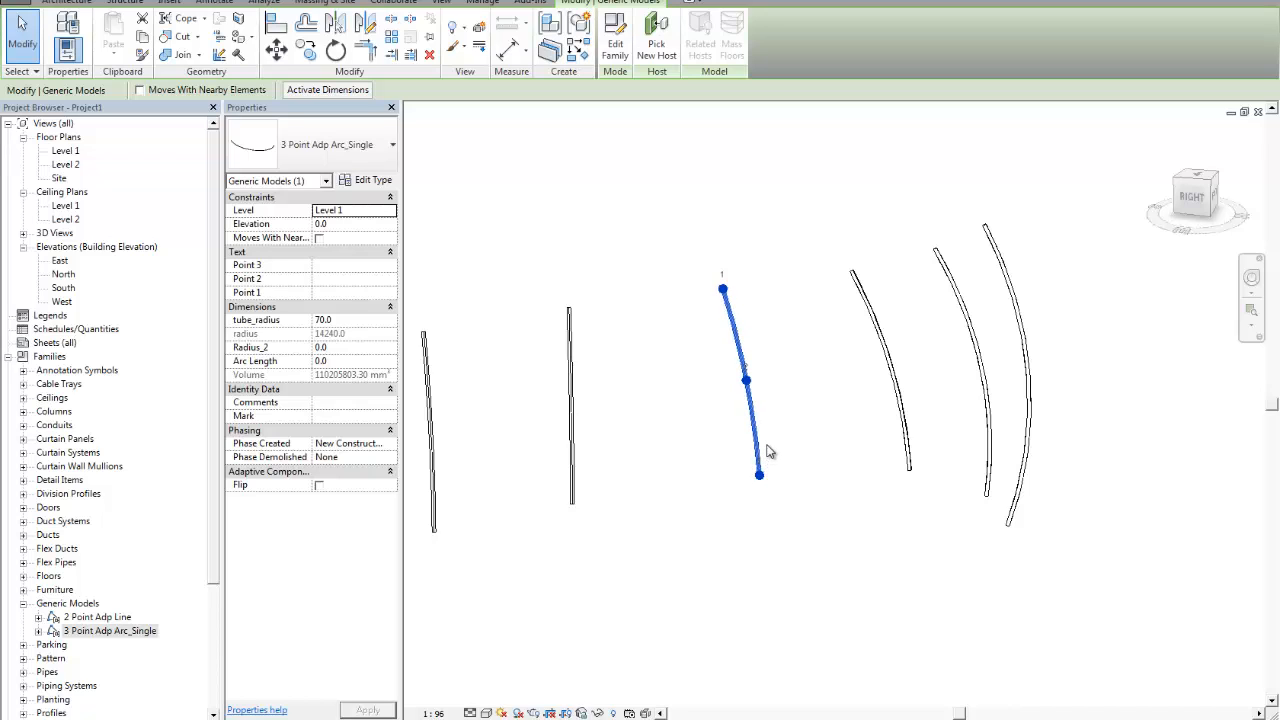
middle_drag(799, 418, 731, 423)
scroll(715, 422, up, 1)
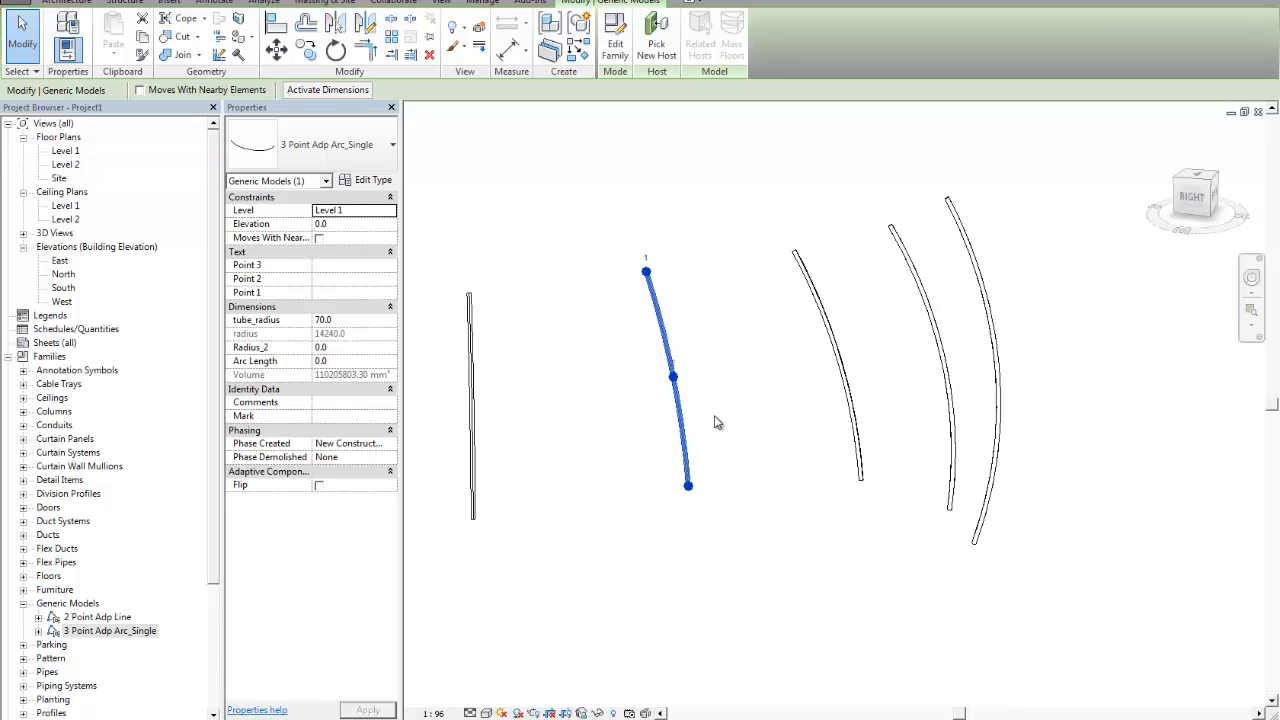
middle_drag(728, 423, 748, 389)
click(732, 362)
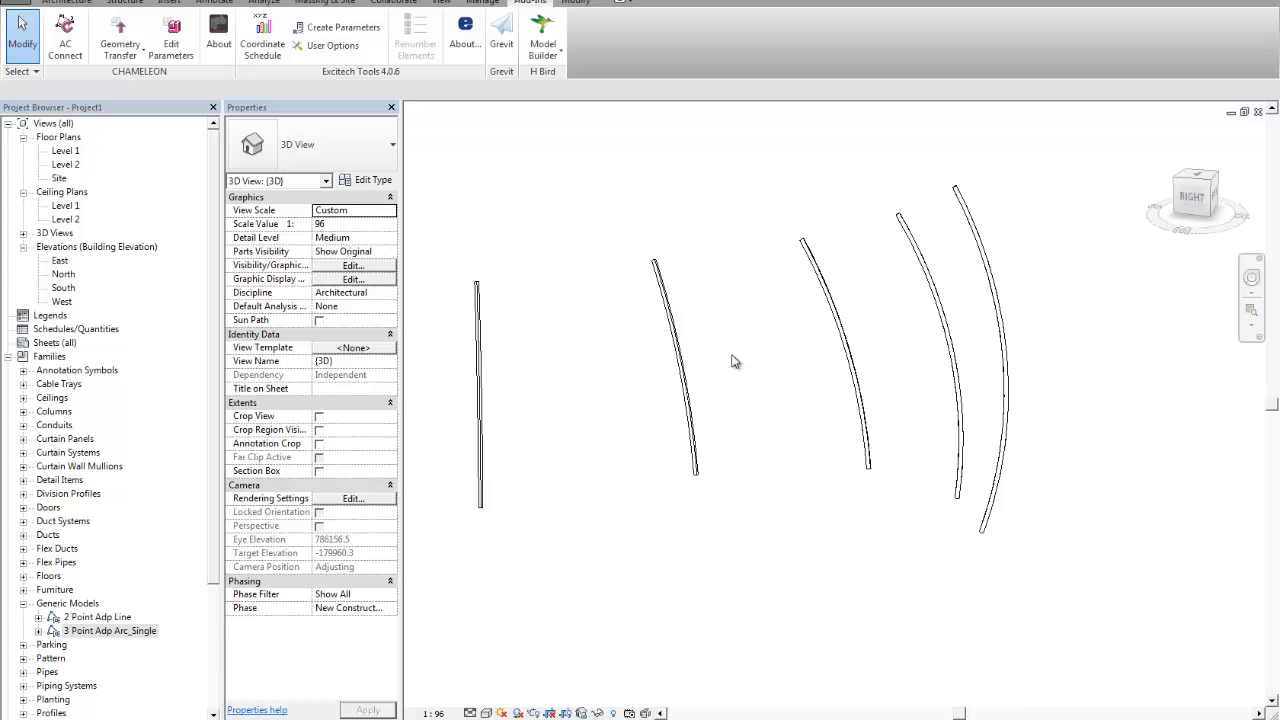
Review the full row of placed arcs and compare the curved ones at its far end.
middle_drag(735, 361, 960, 398)
scroll(742, 384, down, 1)
scroll(960, 398, down, 2)
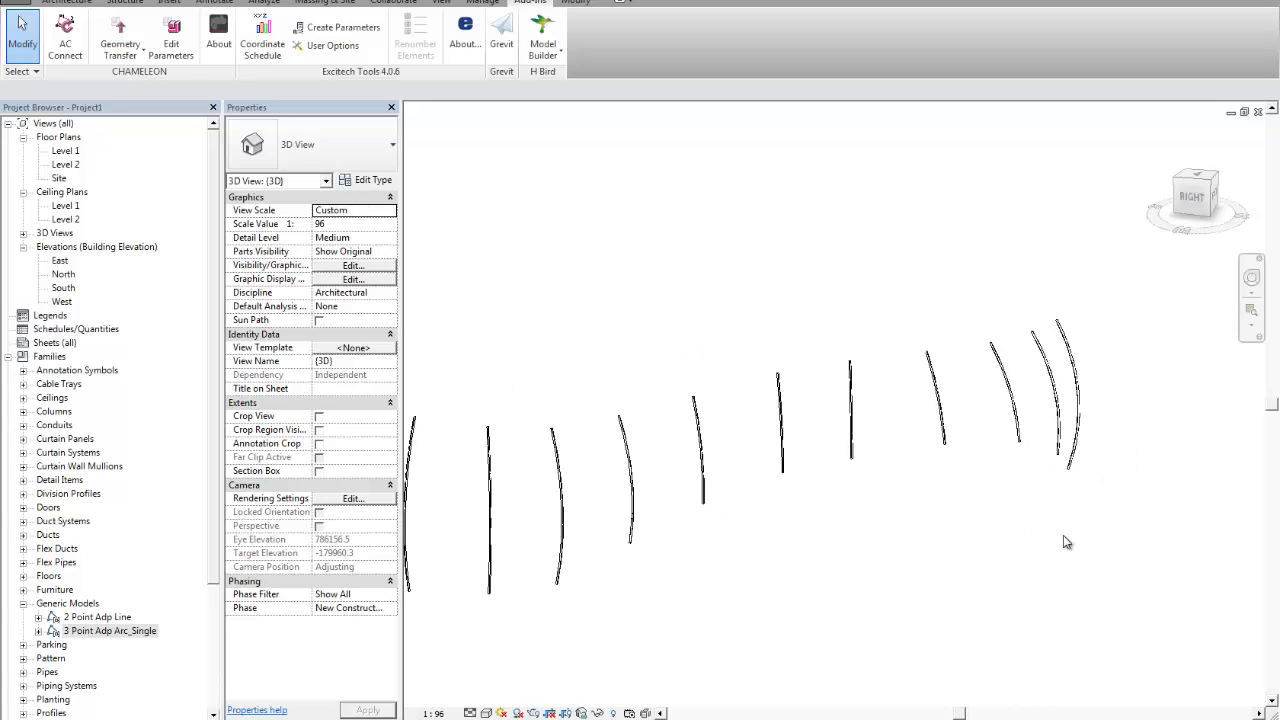
drag(1153, 545, 702, 304)
scroll(1008, 405, up, 2)
middle_drag(1008, 408, 864, 373)
middle_drag(712, 392, 806, 400)
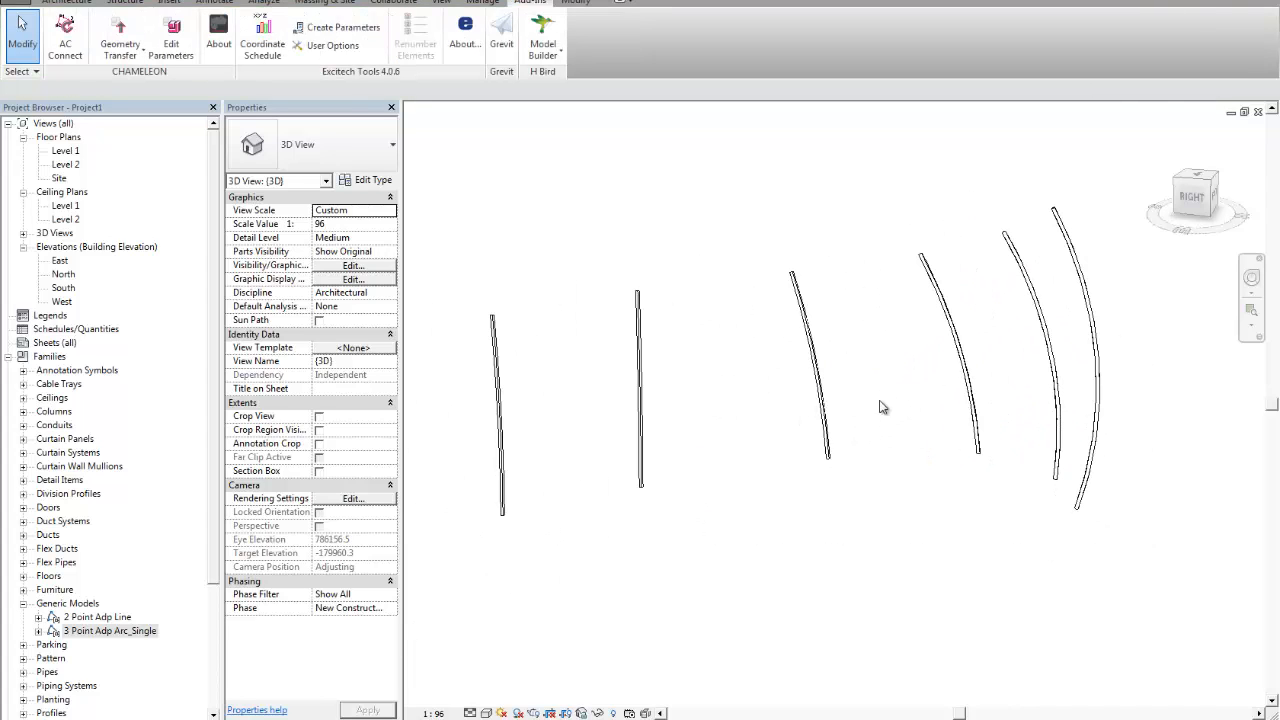
Delete all the arcs that Chameleon placed in the 3D view.
mouse_move(888, 381)
middle_down()
mouse_move(851, 414)
mouse_move(842, 403)
mouse_move(912, 380)
middle_up()
scroll(843, 409, down, 2)
scroll(912, 380, down, 1)
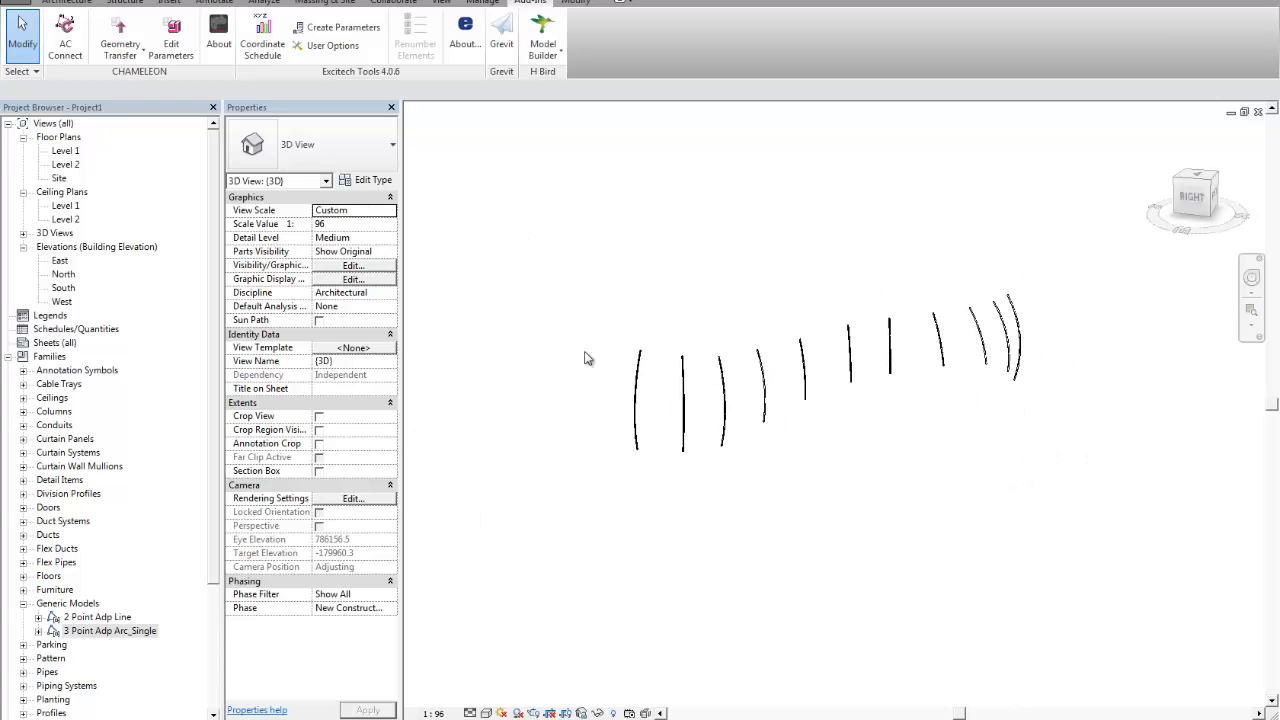
drag(516, 228, 1111, 588)
key(Delete)
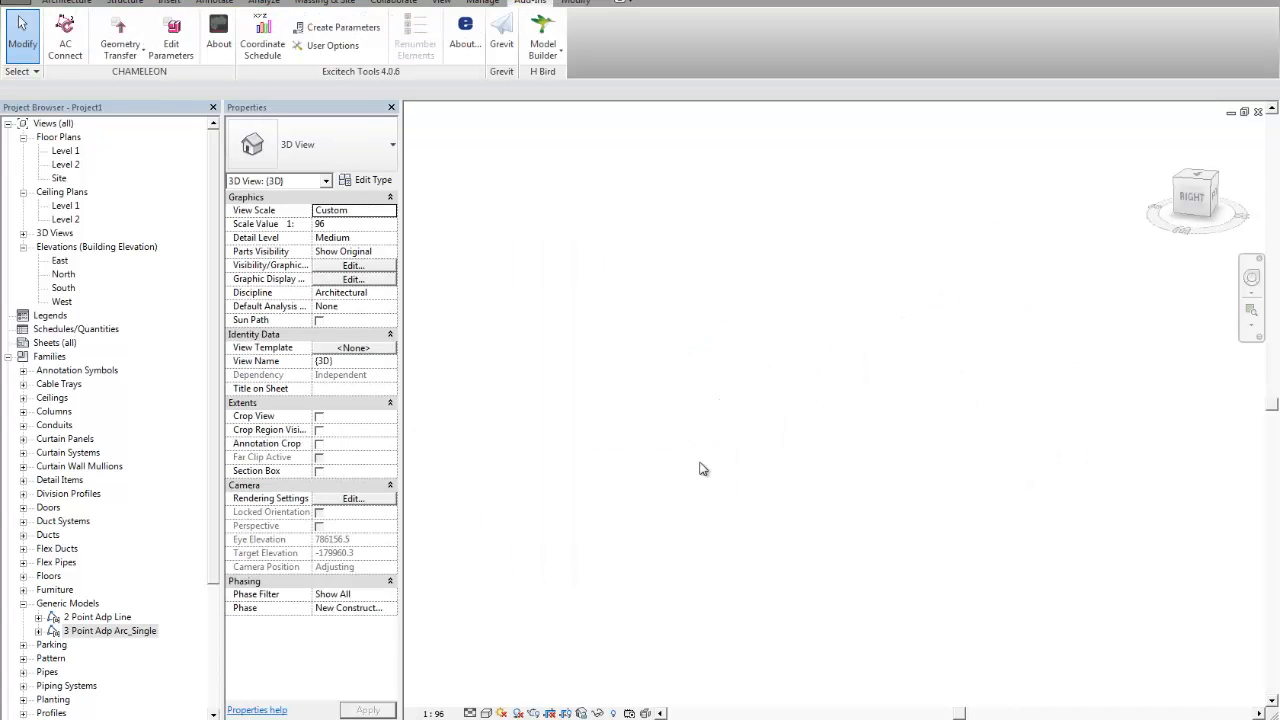
Switch to Grasshopper and locate the group that writes the 3_point_arcs CSV file.
mouse_move(187, 719)
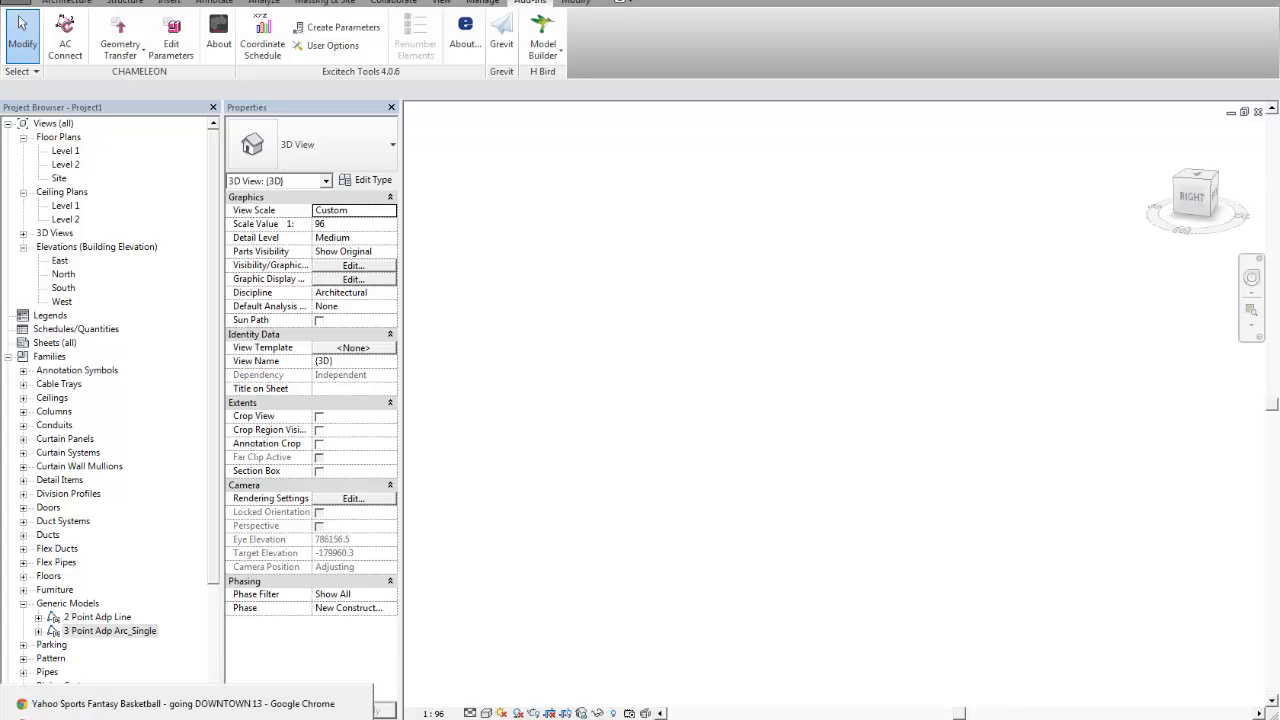
click(205, 719)
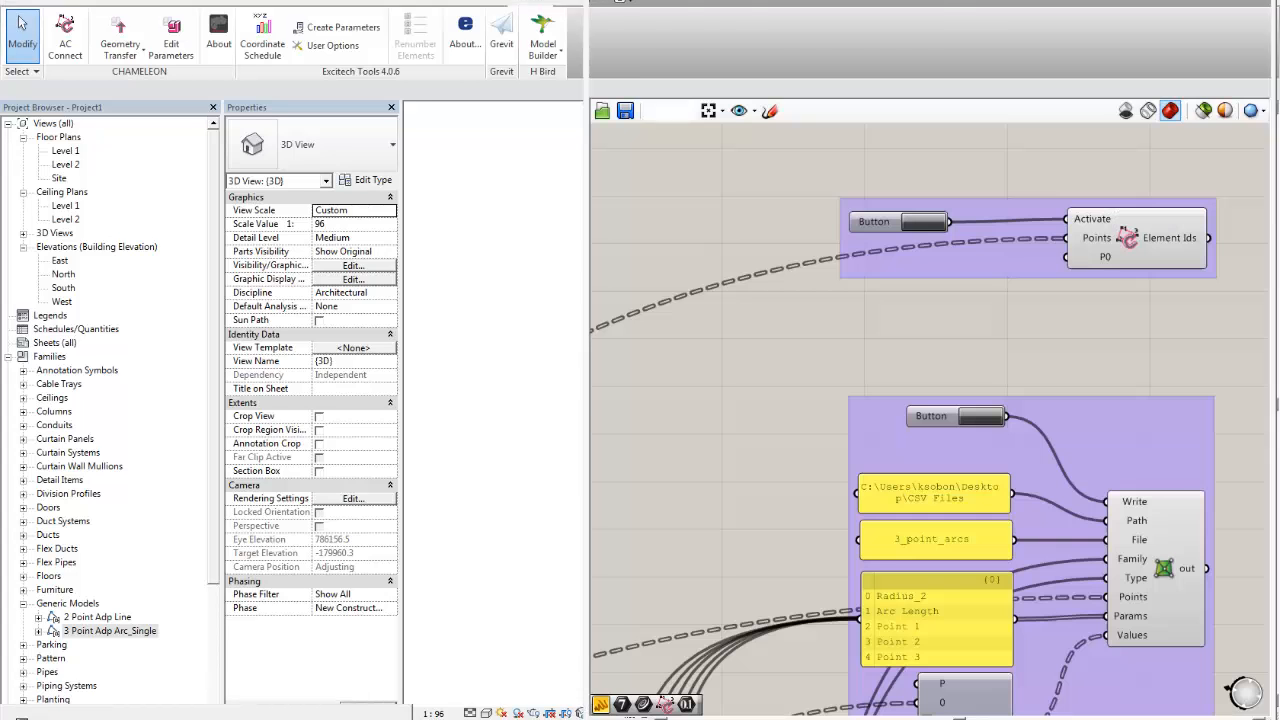
scroll(1060, 295, down, 10)
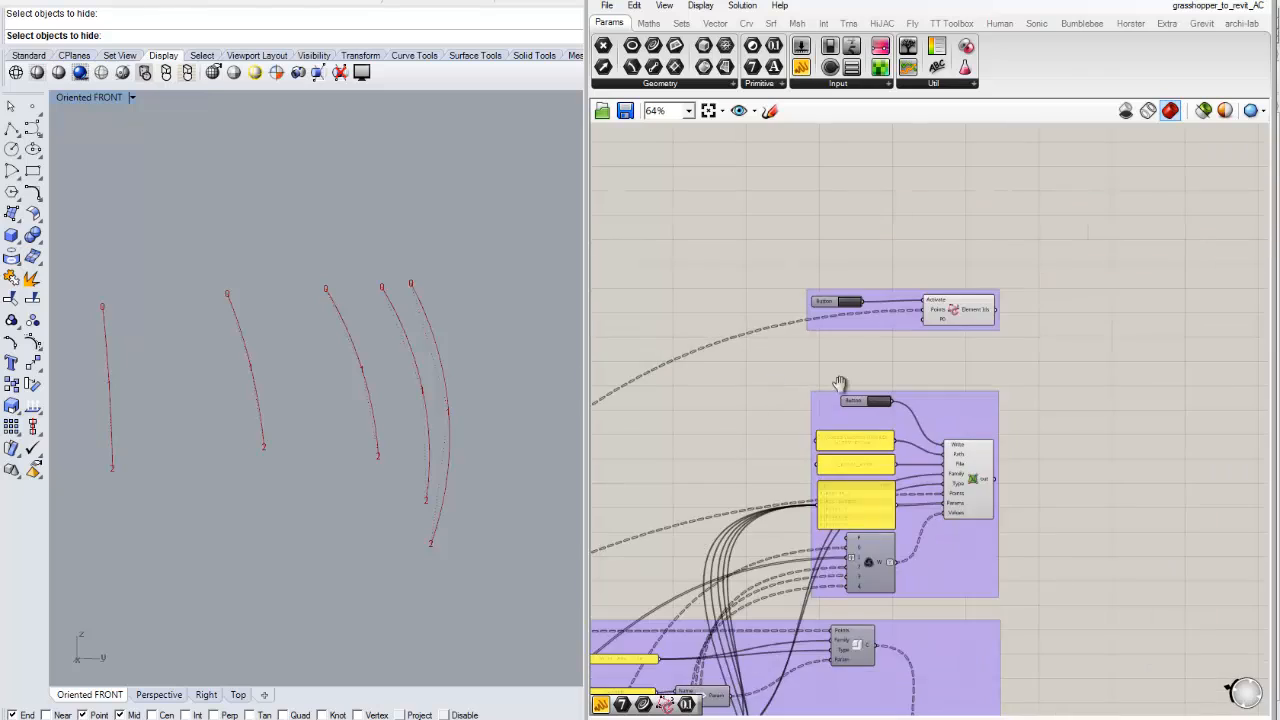
scroll(1010, 325, up, 10)
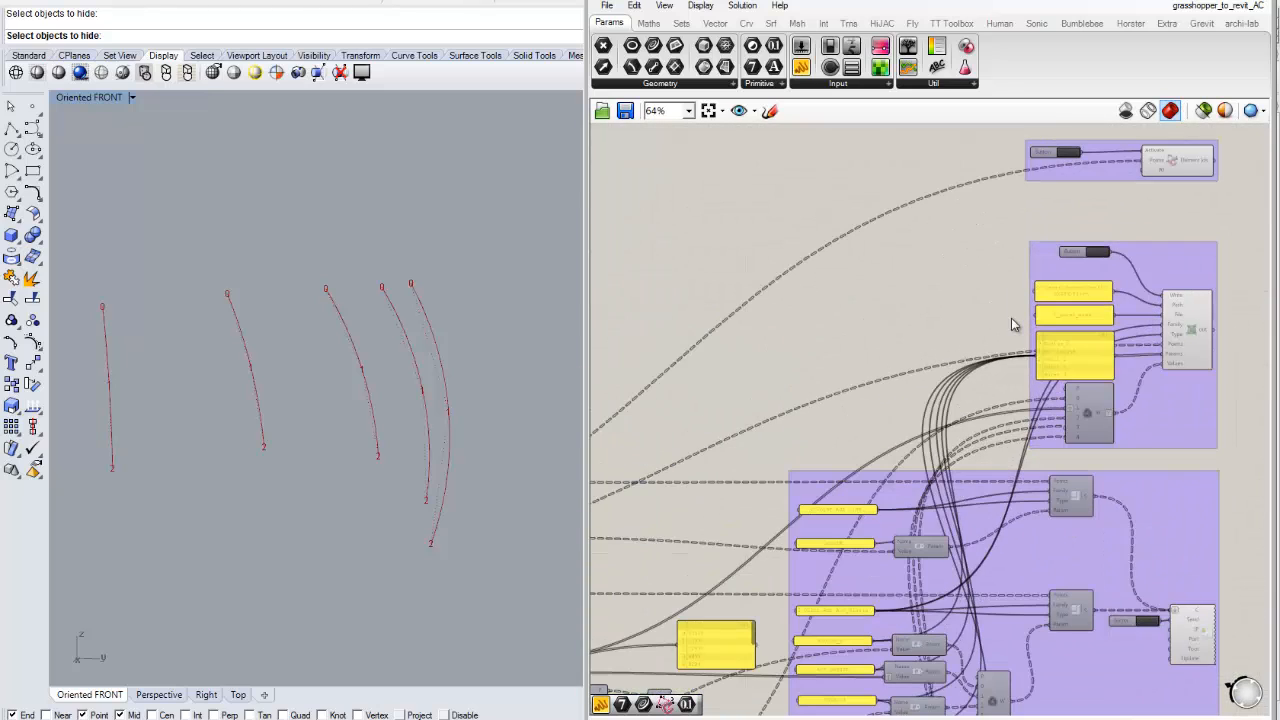
scroll(993, 352, down, 1)
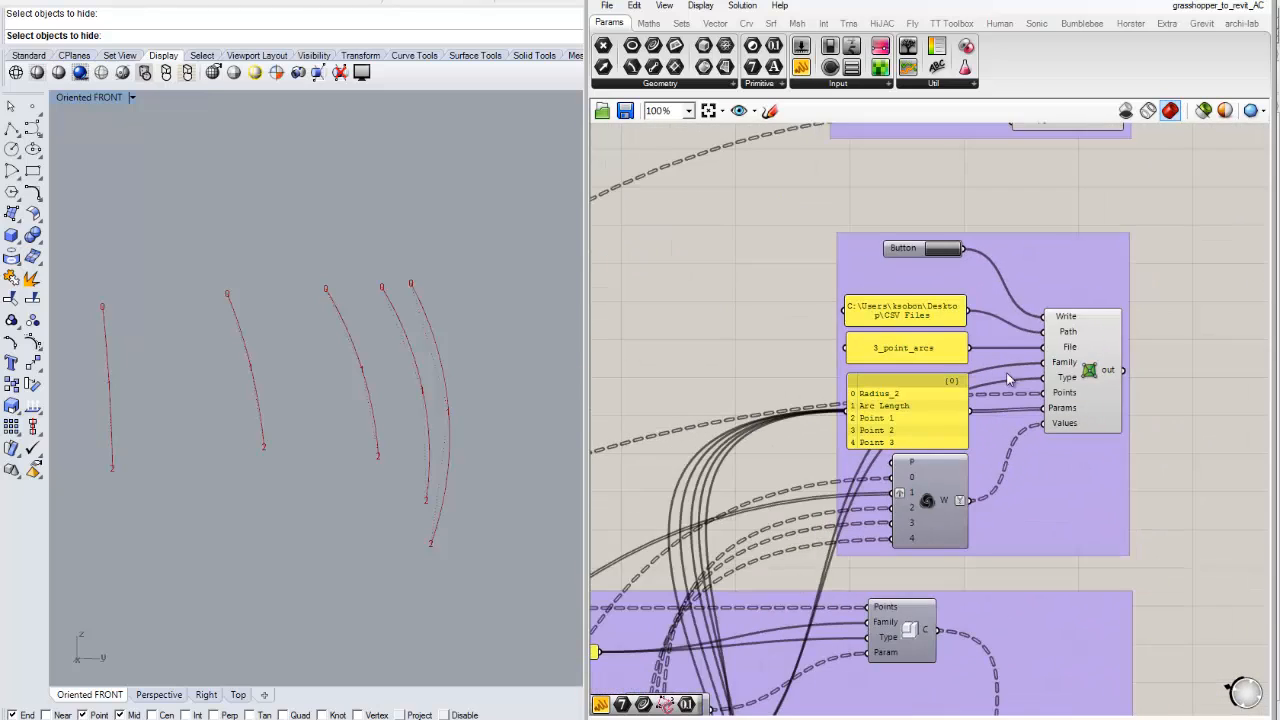
right_drag(990, 368, 877, 362)
mouse_move(650, 188)
mouse_down()
mouse_move(1154, 527)
mouse_move(1122, 576)
mouse_up()
click(1080, 555)
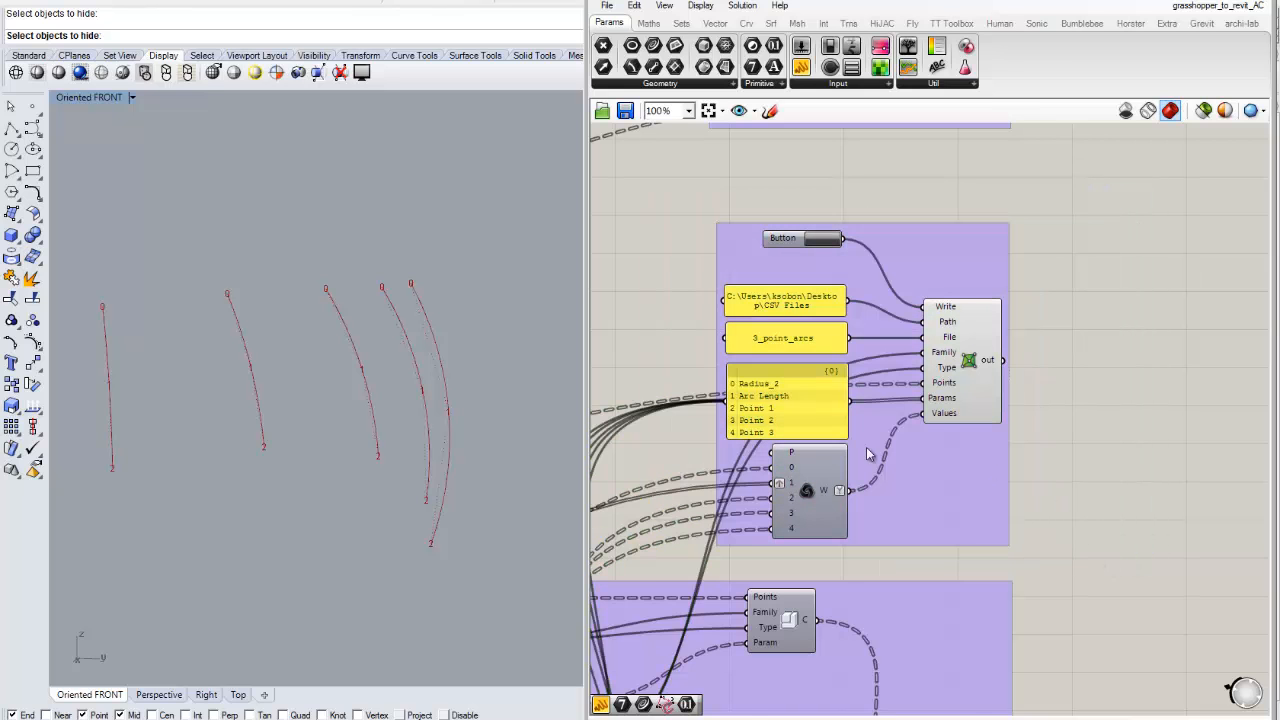
Examine the inputs of the CSV writer component, including folder path, file name, family, type, points, parameters and values.
right_drag(821, 450, 977, 440)
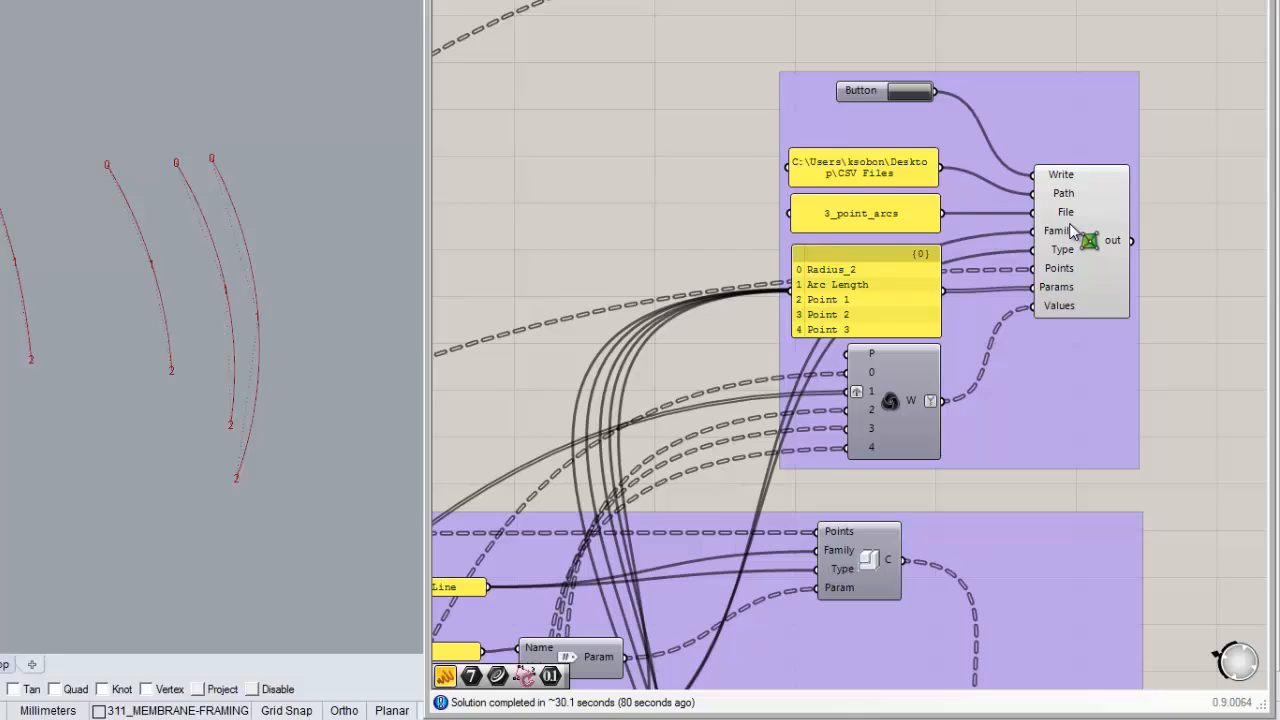
right_drag(823, 280, 814, 307)
scroll(992, 314, up, 1)
right_drag(992, 312, 882, 301)
scroll(796, 164, up, 1)
scroll(796, 164, down, 1)
right_drag(879, 236, 962, 244)
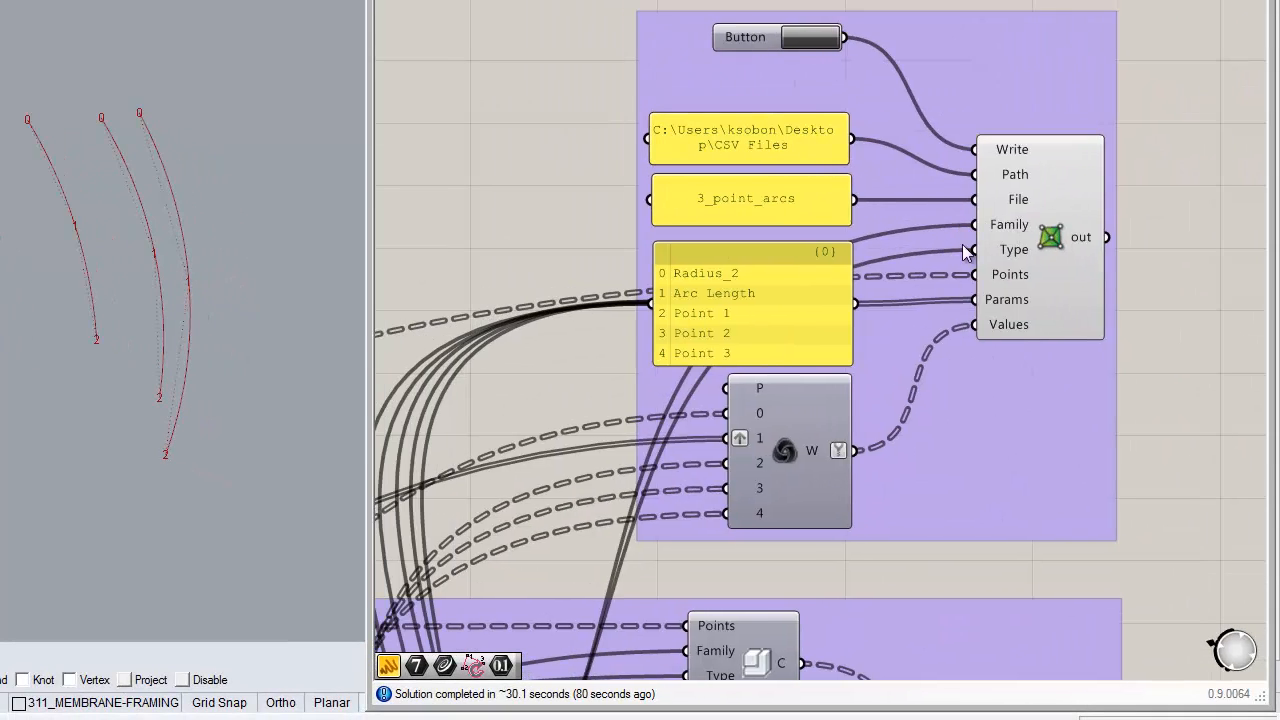
drag(1063, 236, 1075, 241)
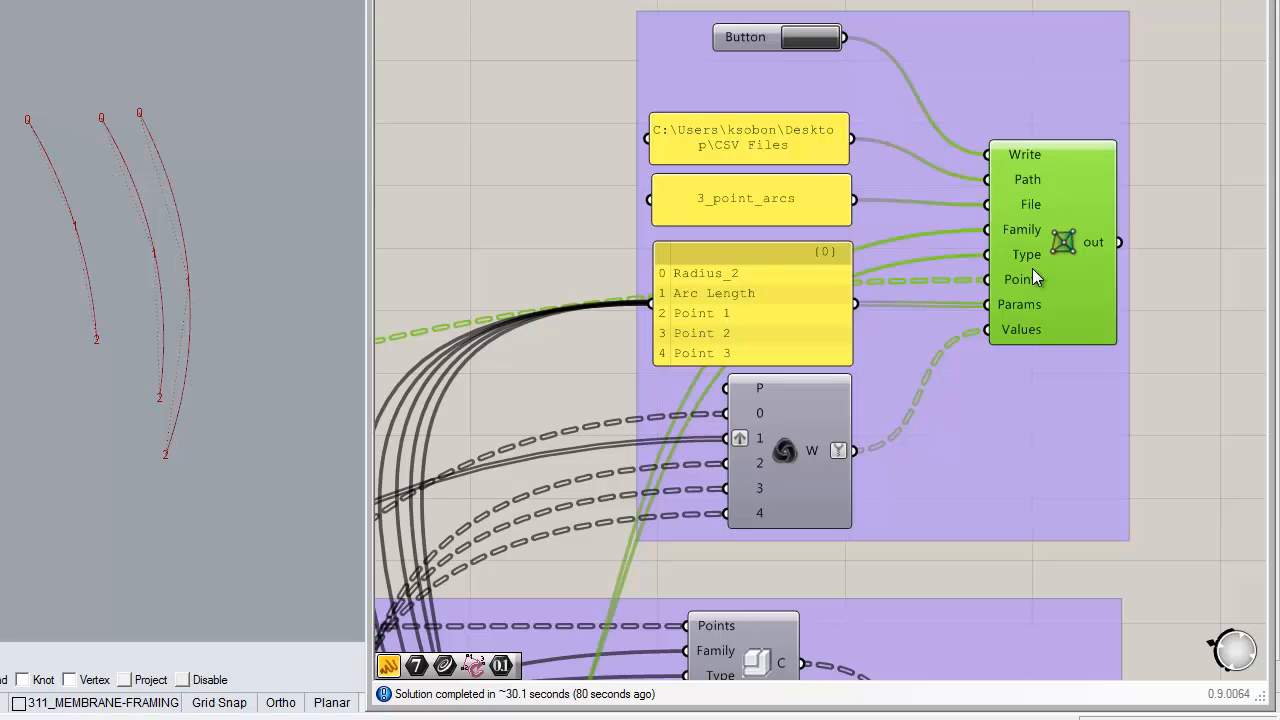
click(1144, 199)
scroll(830, 204, up, 1)
right_drag(970, 266, 929, 253)
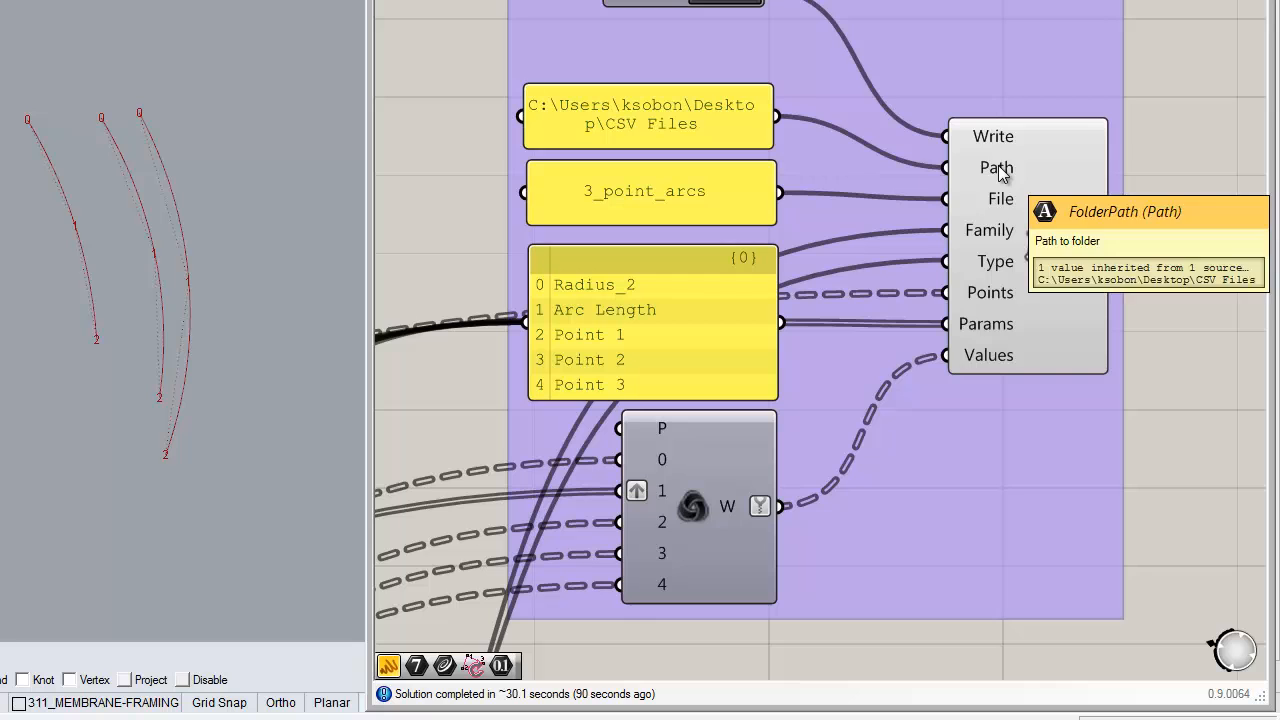
Examine the panels that supply the folder path and the file name 3_point_arcs to the CSV writer component.
right_drag(694, 138, 733, 145)
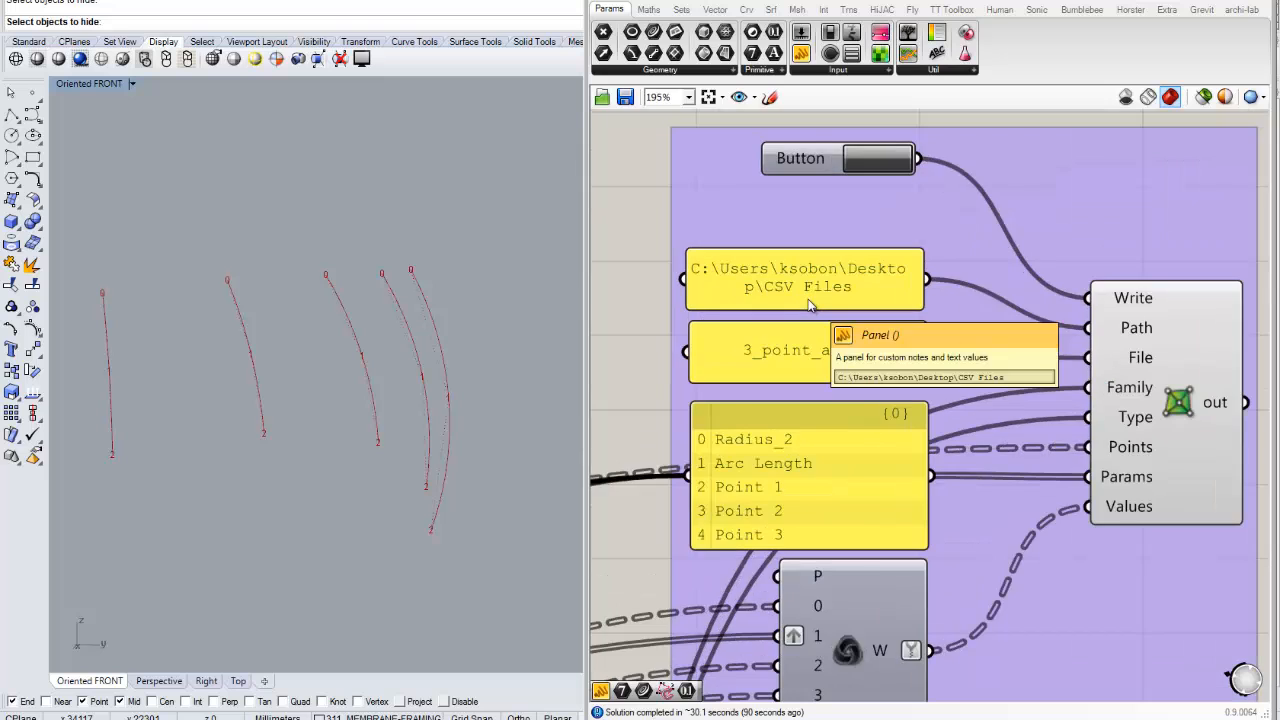
scroll(810, 305, down, 2)
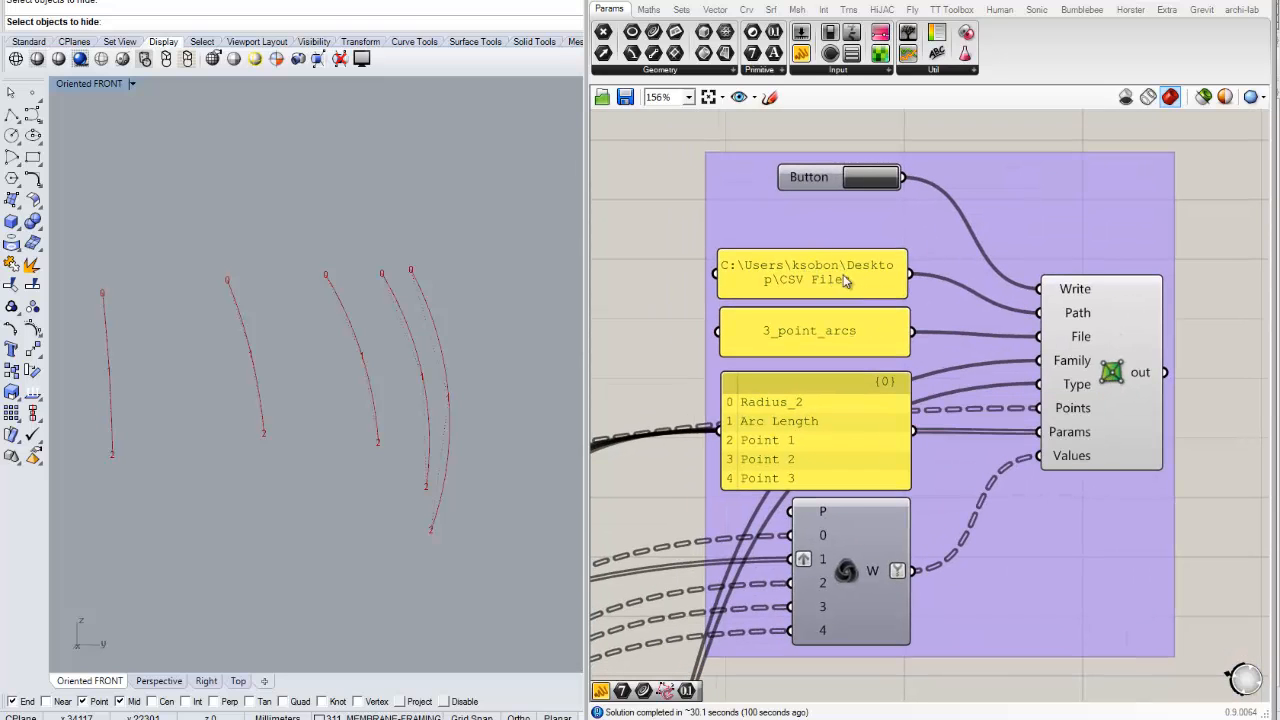
scroll(843, 282, up, 2)
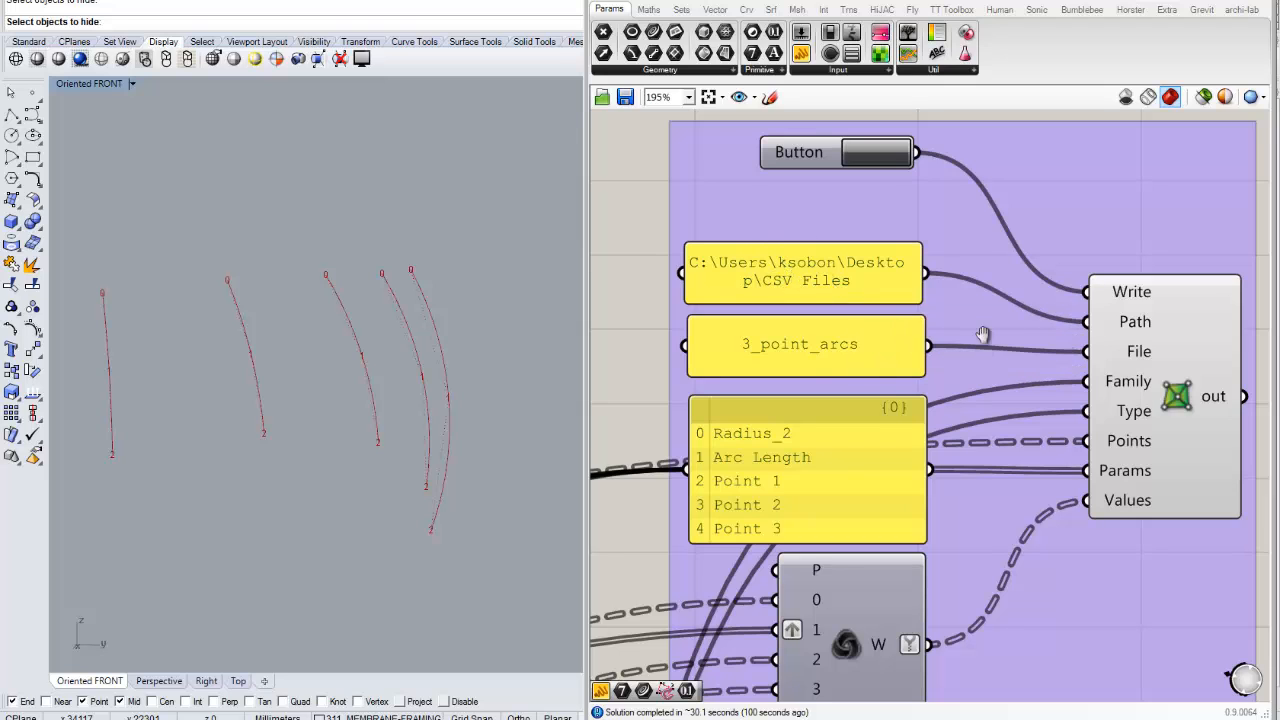
right_drag(982, 338, 985, 302)
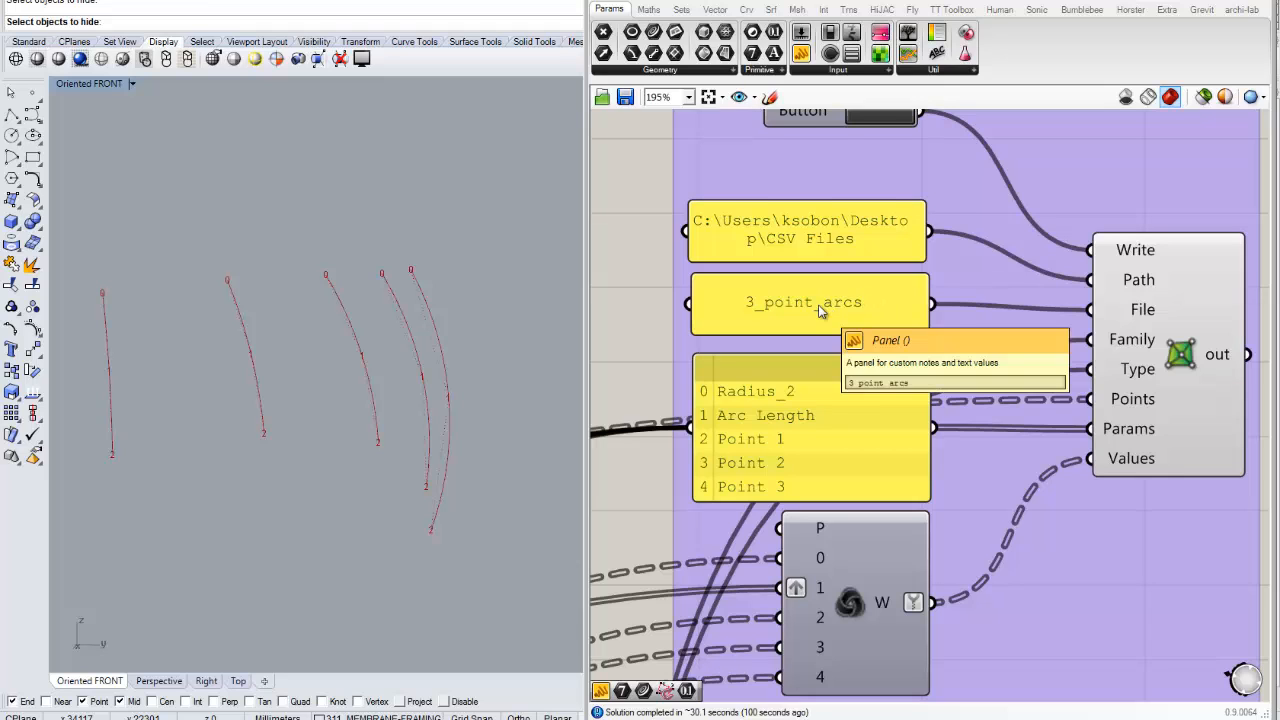
right_drag(855, 315, 845, 321)
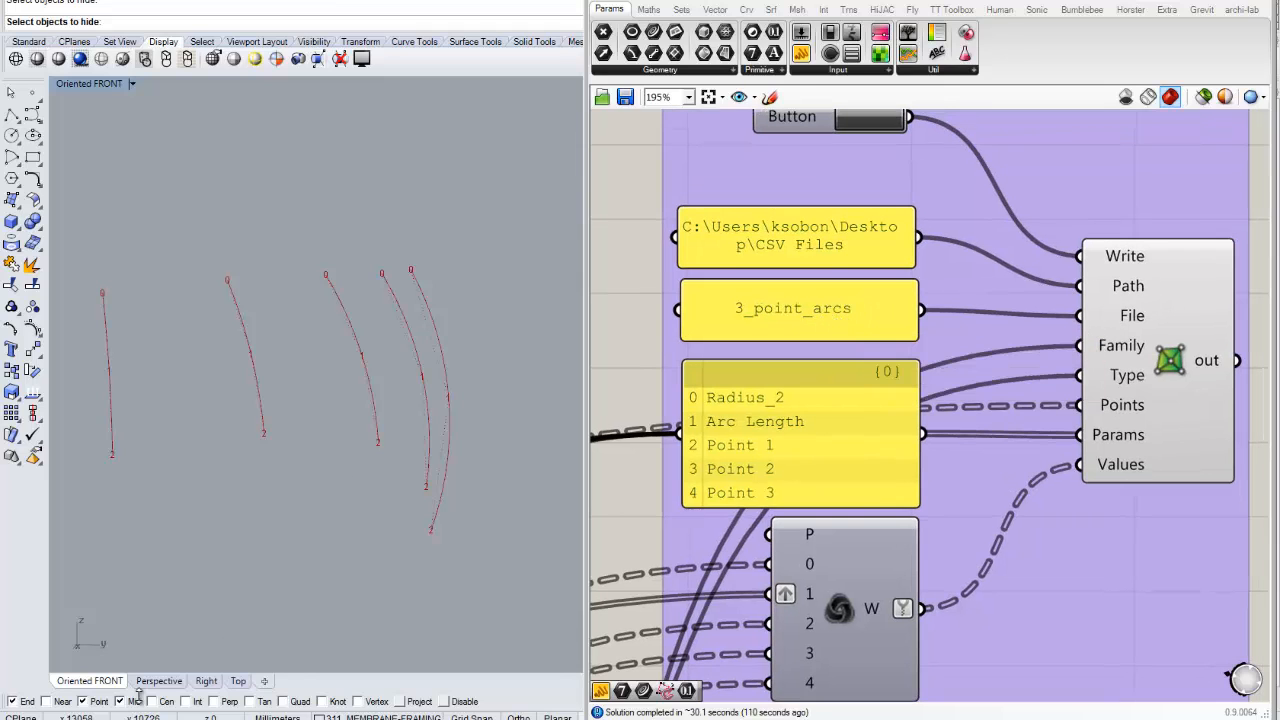
Switch to Windows Explorer and open the CSV Files folder on the Desktop.
click(24, 718)
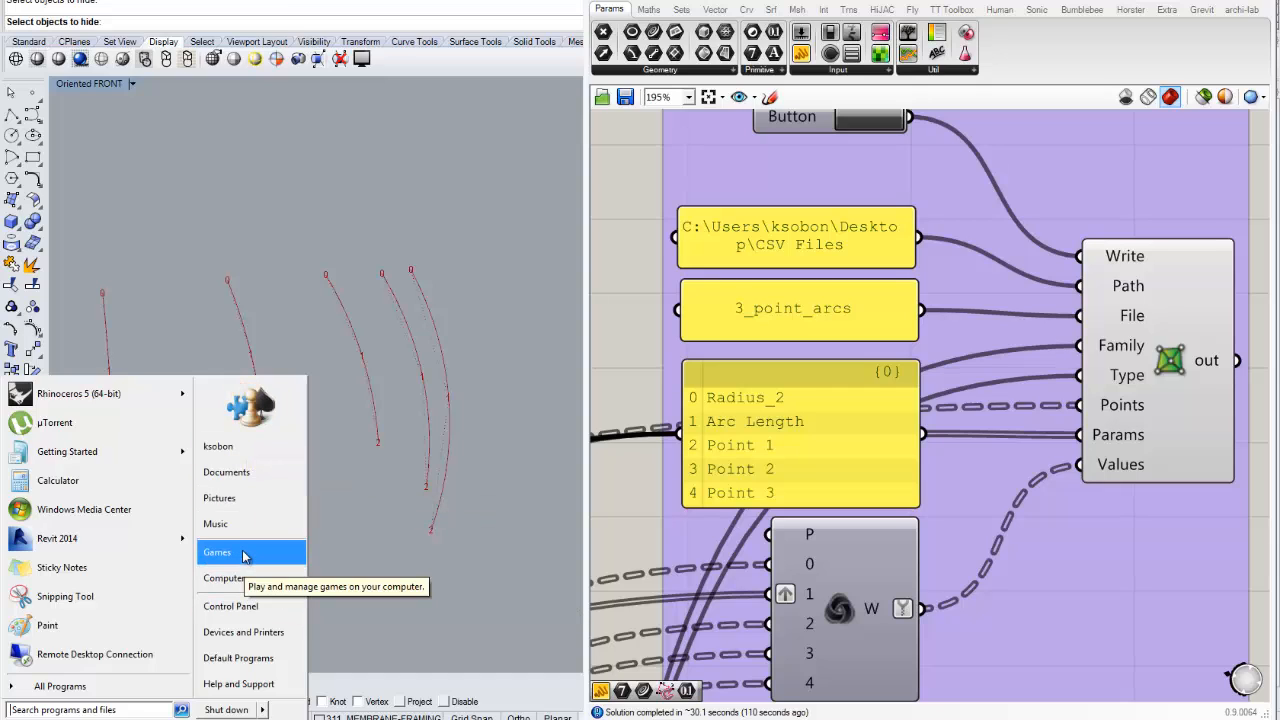
click(257, 587)
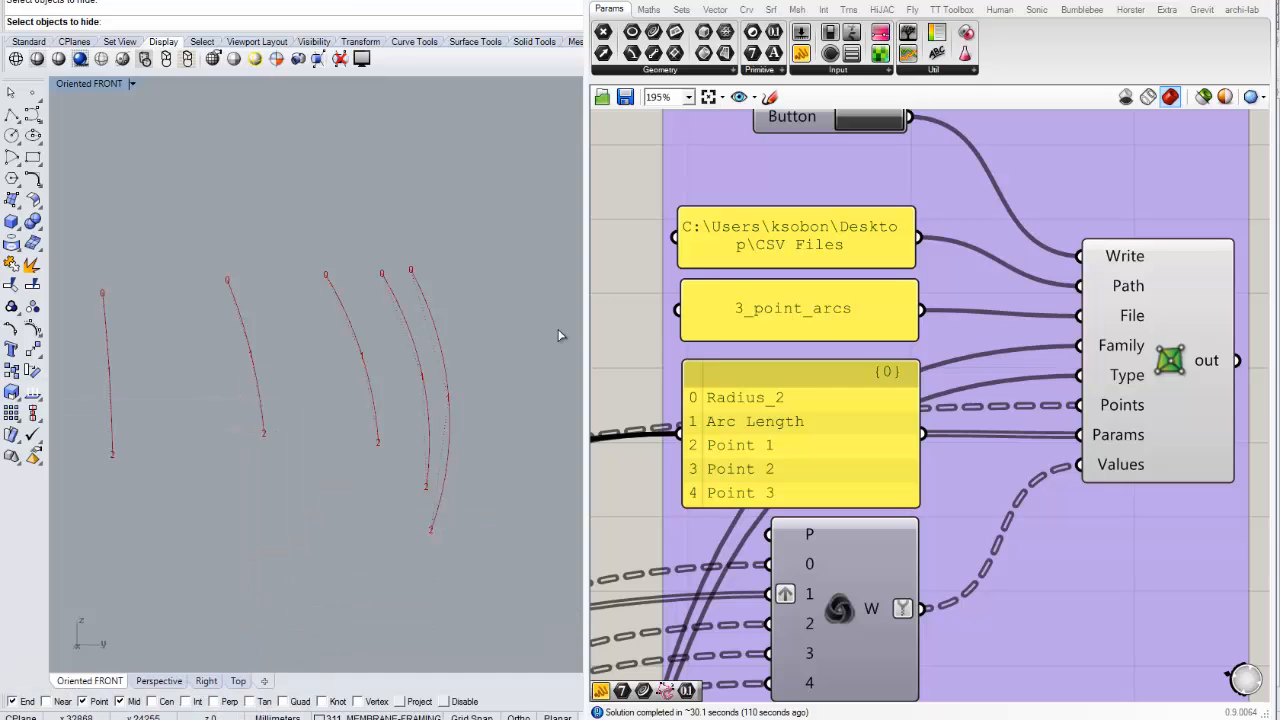
drag(1270, 60, 449, 1)
click(261, 81)
click(603, 437)
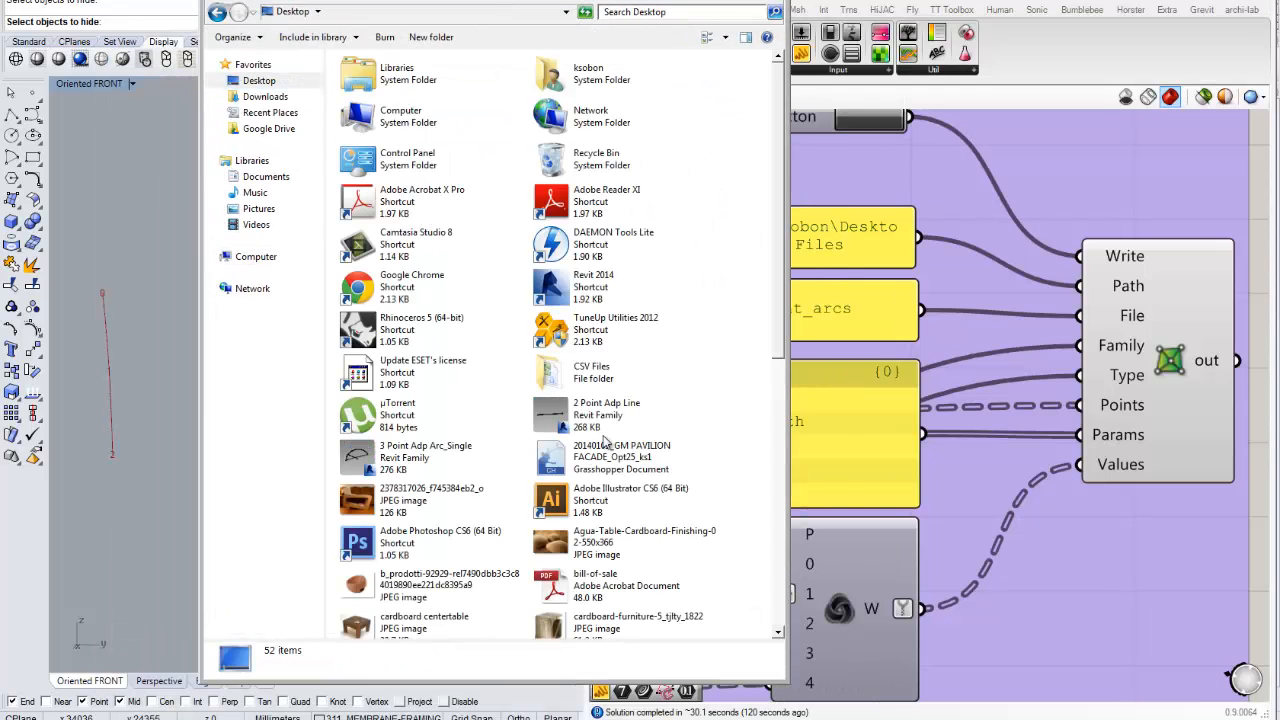
key(c)
key(c)
key(c)
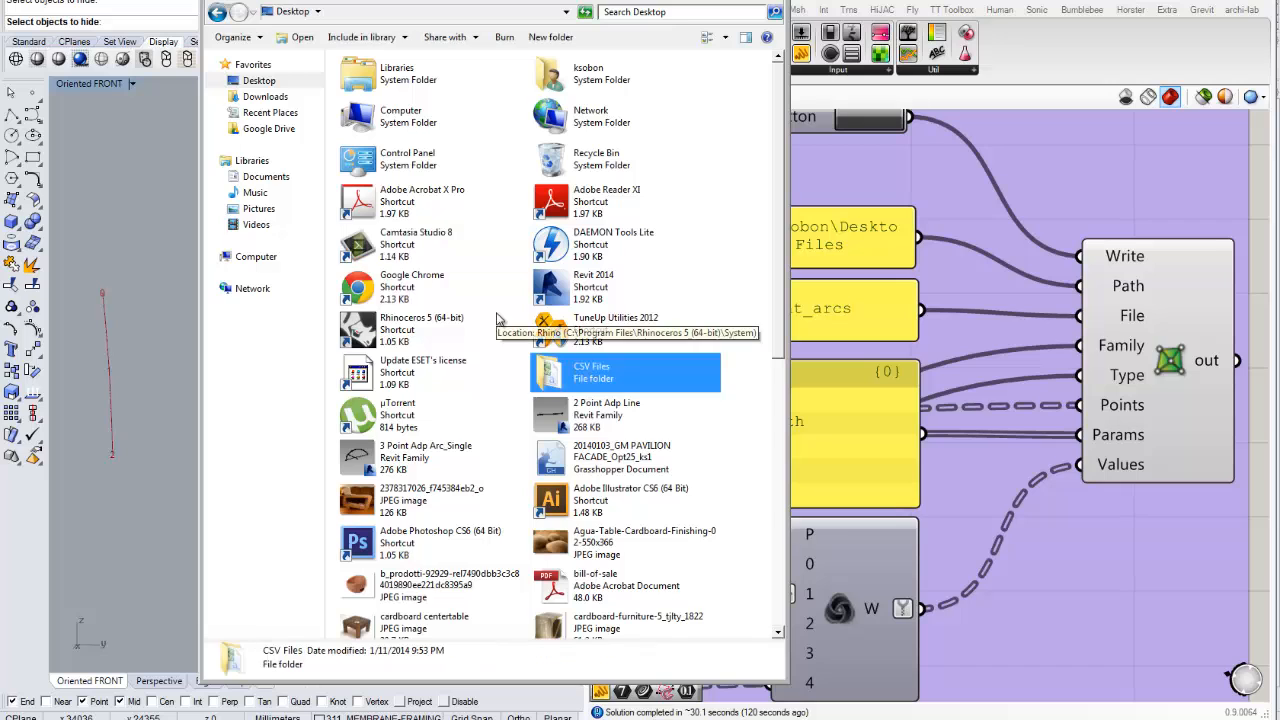
double_click(603, 375)
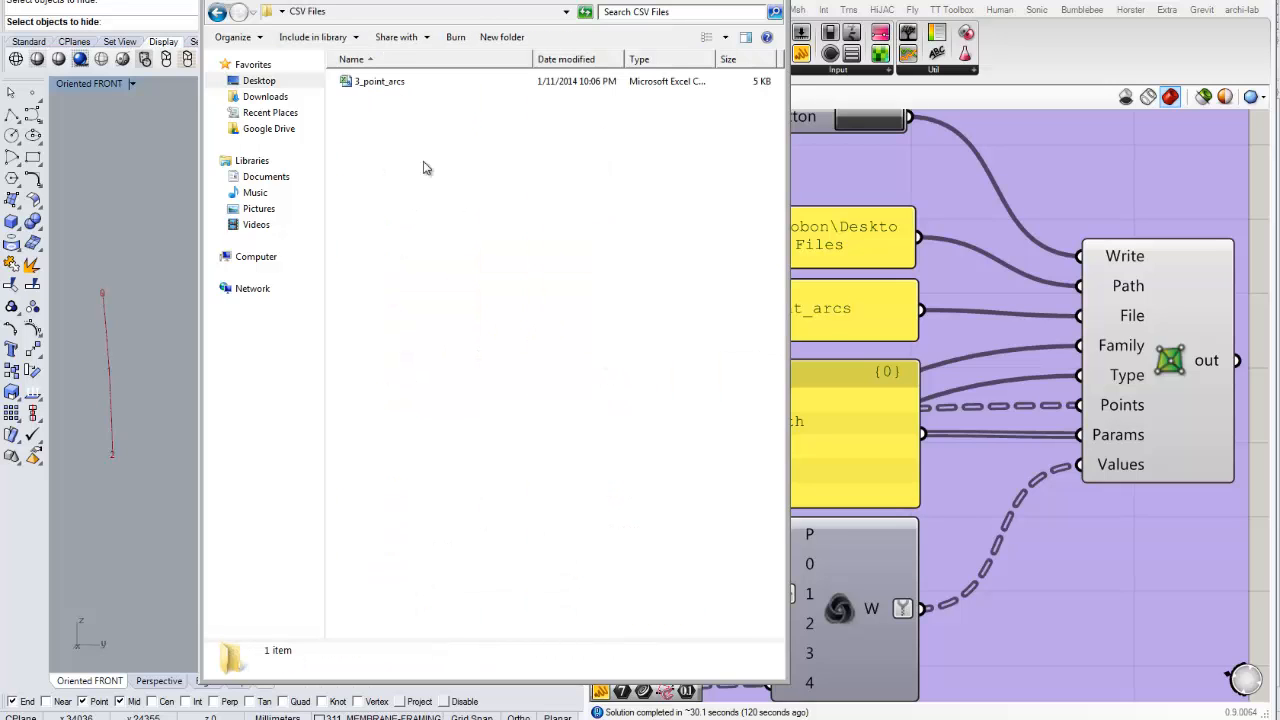
Move the Explorer window aside and delete the existing 3_point_arcs file from the CSV Files folder.
click(390, 84)
drag(489, 12, 344, 0)
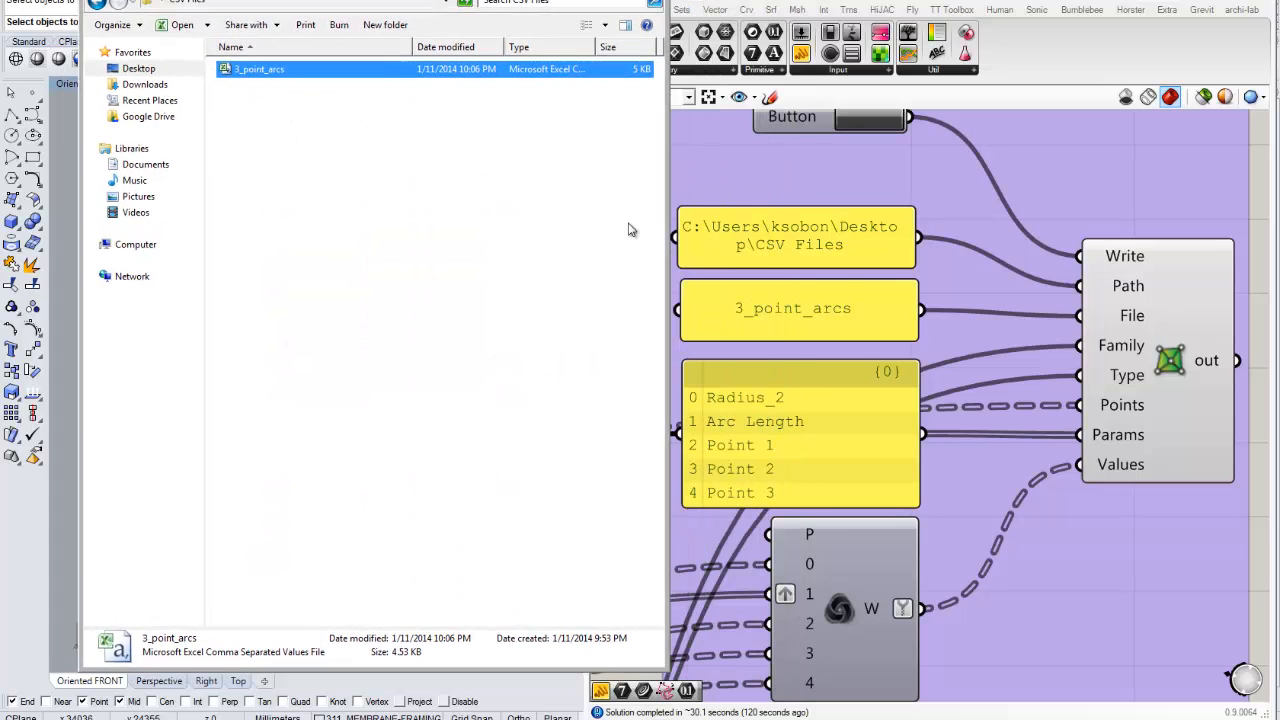
click(271, 123)
click(261, 72)
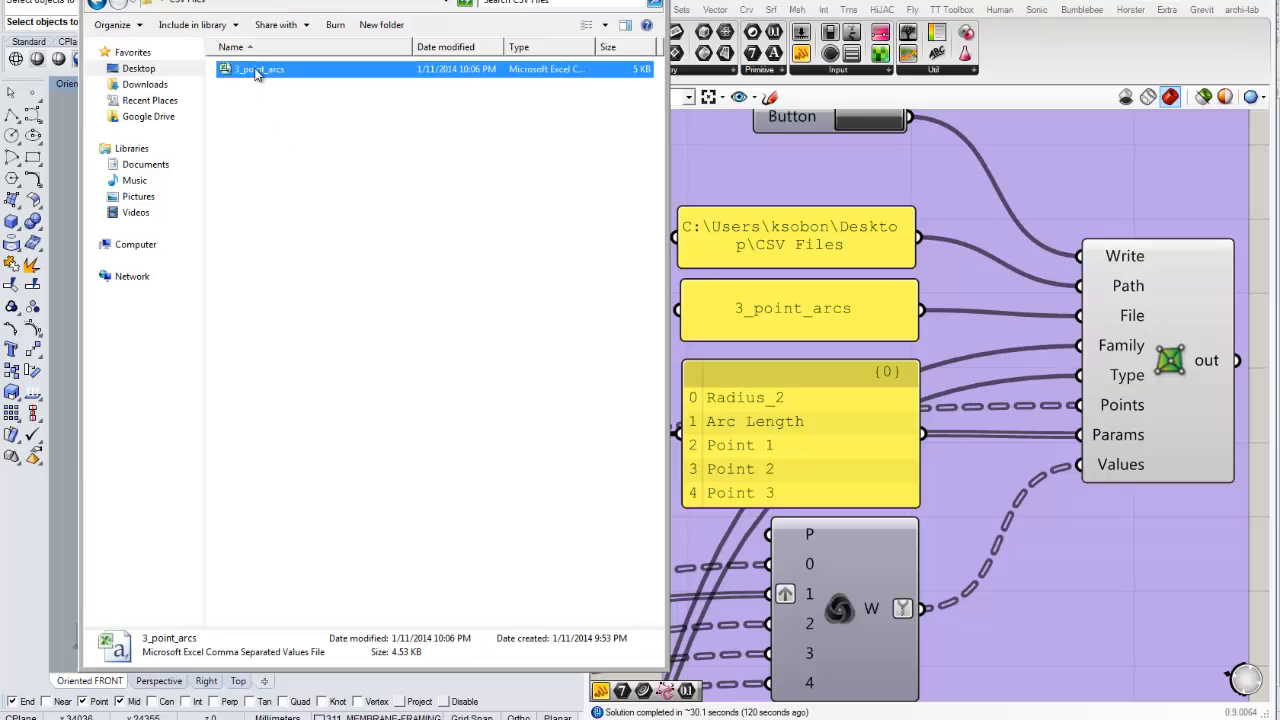
key(Delete)
click(700, 410)
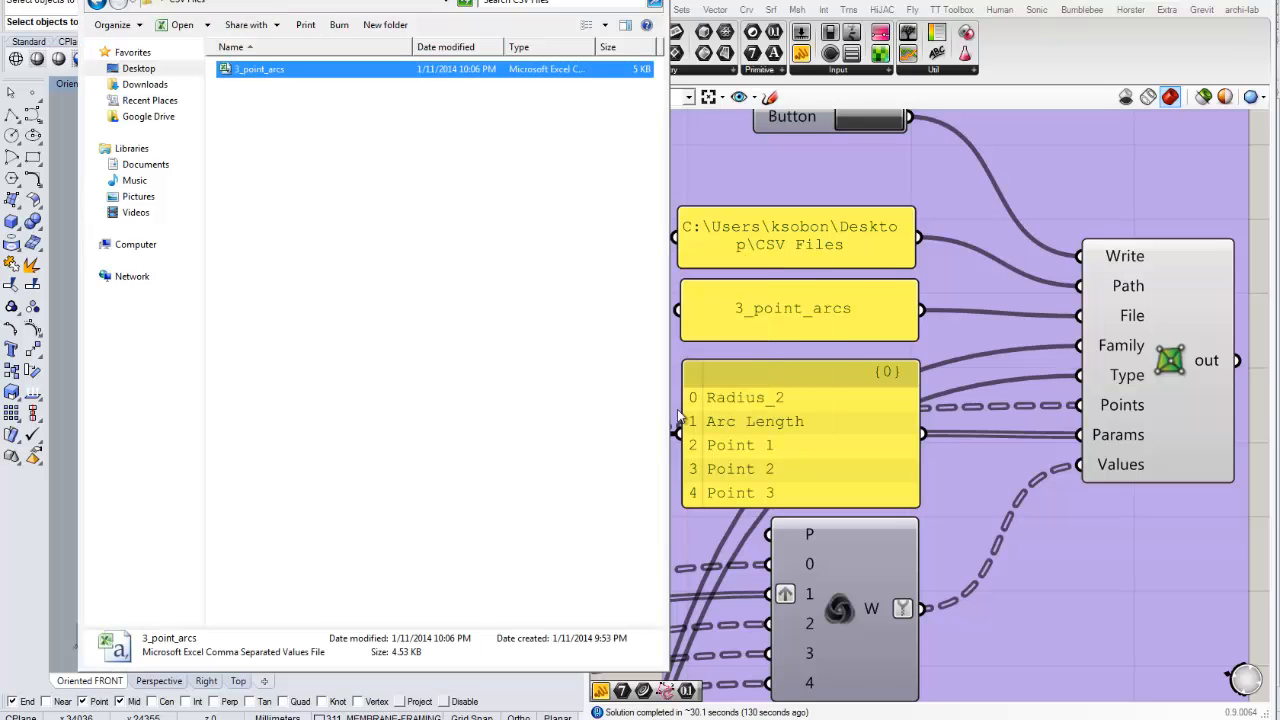
Write the 3_point_arcs CSV file from Grasshopper and check for it in the CSV Files folder in Windows Explorer.
right_drag(1039, 353, 1037, 358)
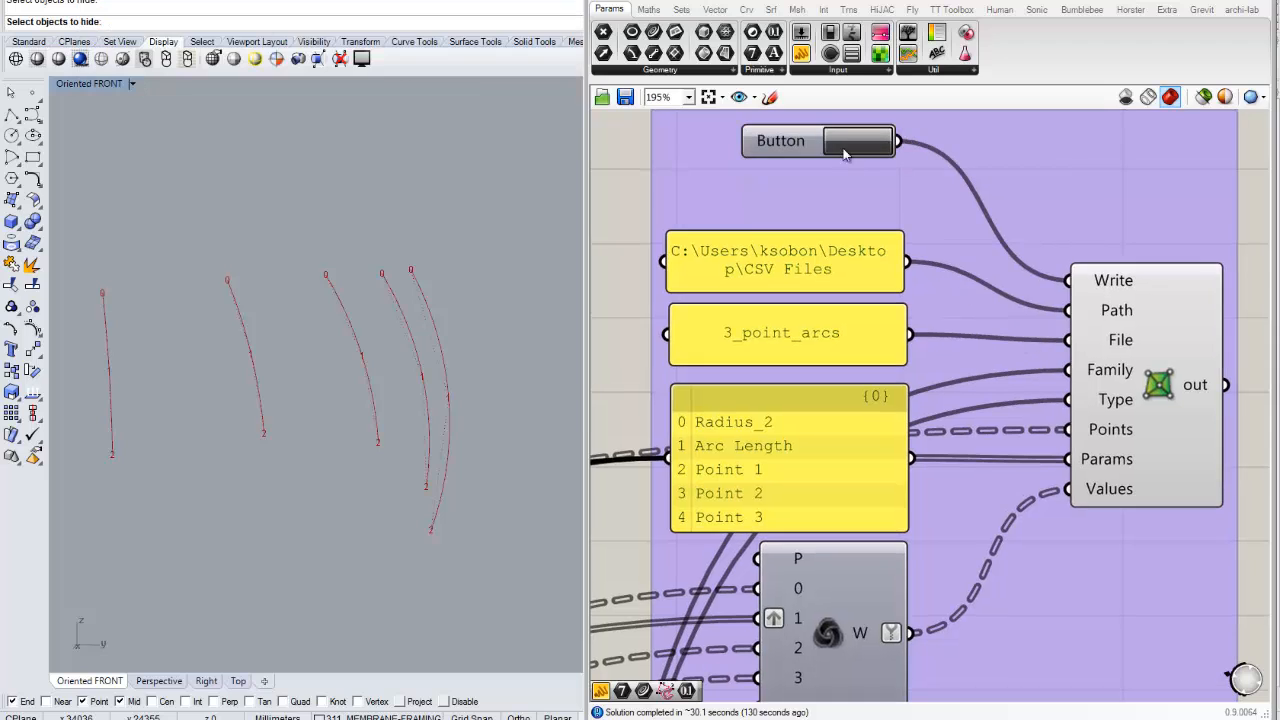
click(840, 148)
key(alt+Tab)
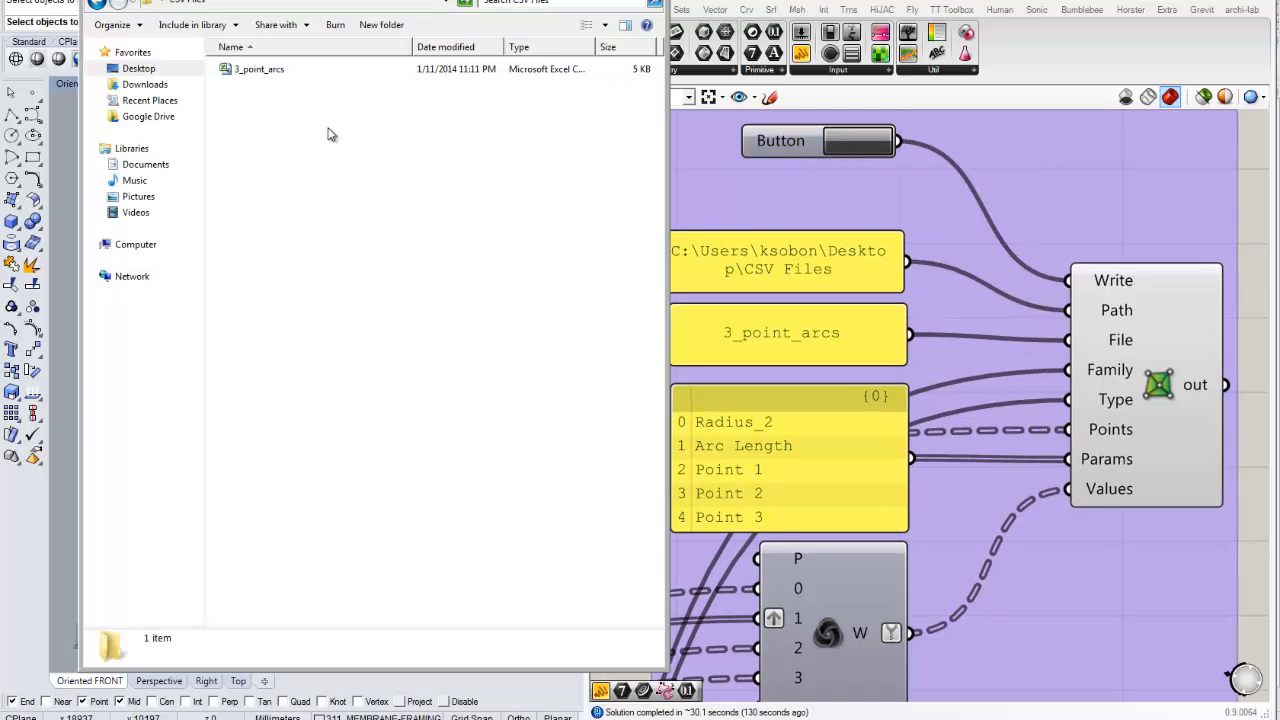
drag(415, 127, 239, 62)
click(340, 182)
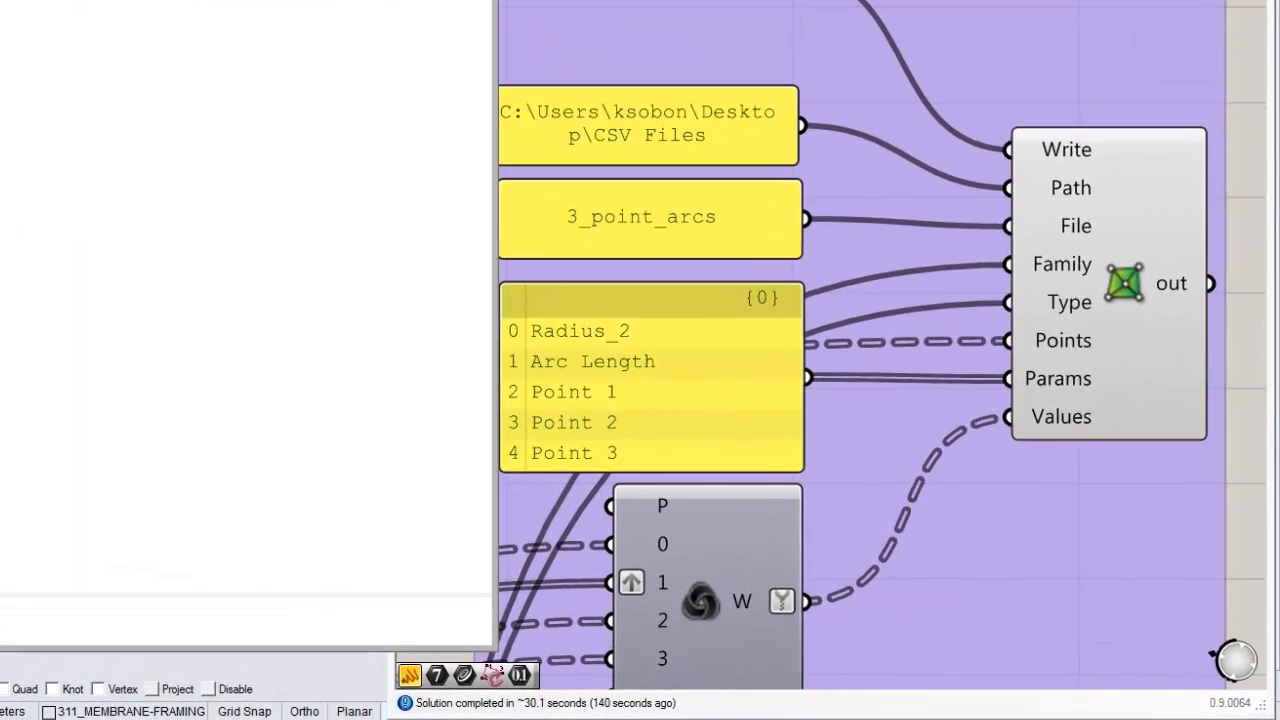
click(643, 2)
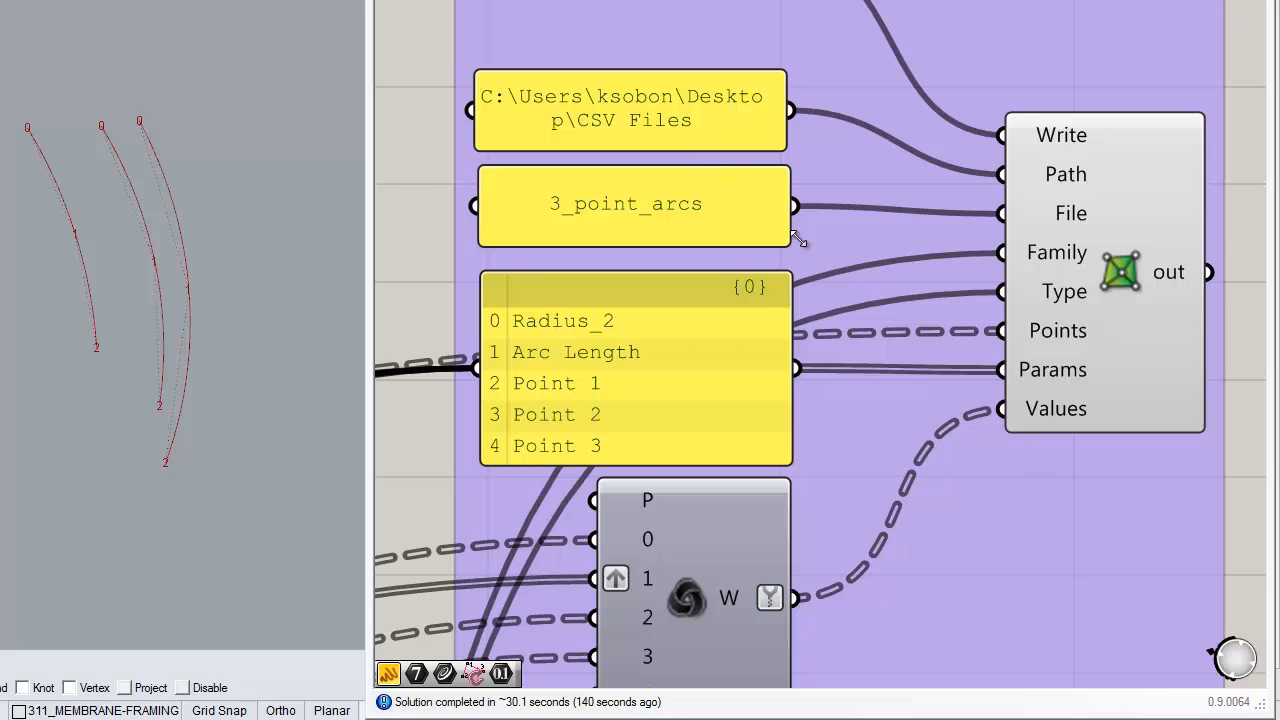
Examine the CSV writer's Family input and trace its wire back to the 3 Point Adp Arc_Single panel.
right_drag(798, 239, 850, 191)
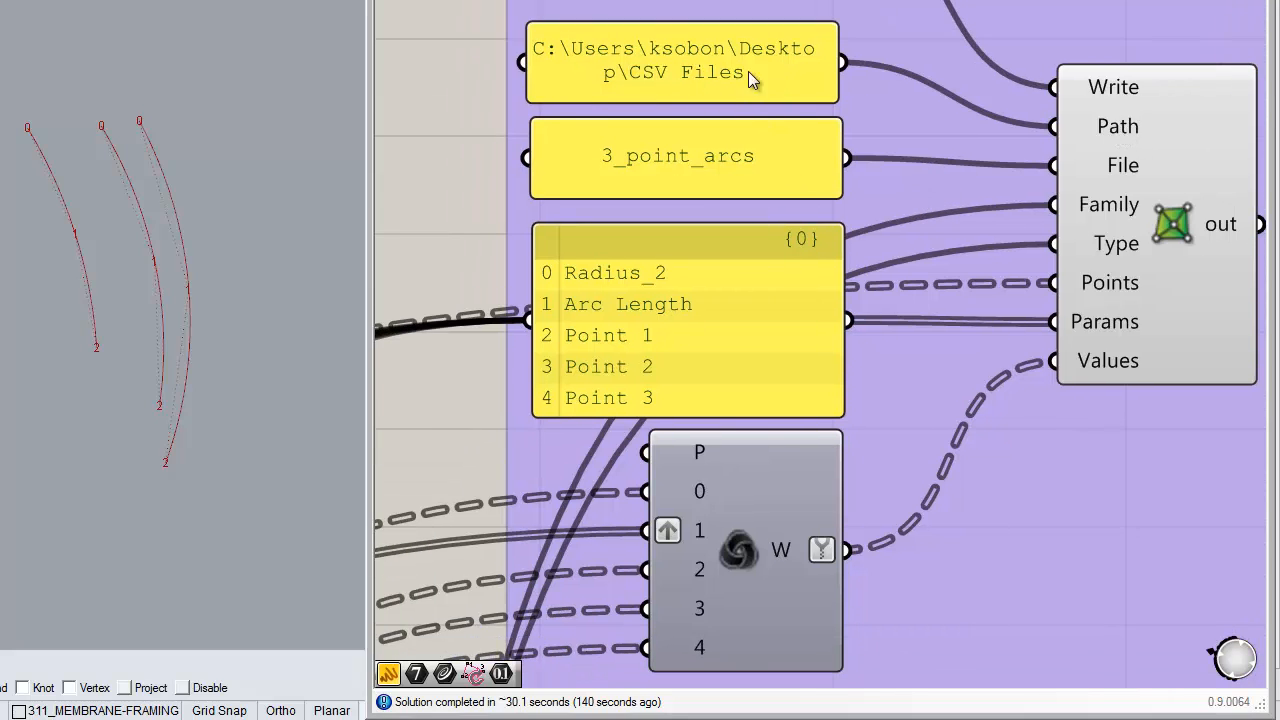
right_drag(923, 190, 846, 83)
right_drag(832, 136, 991, 137)
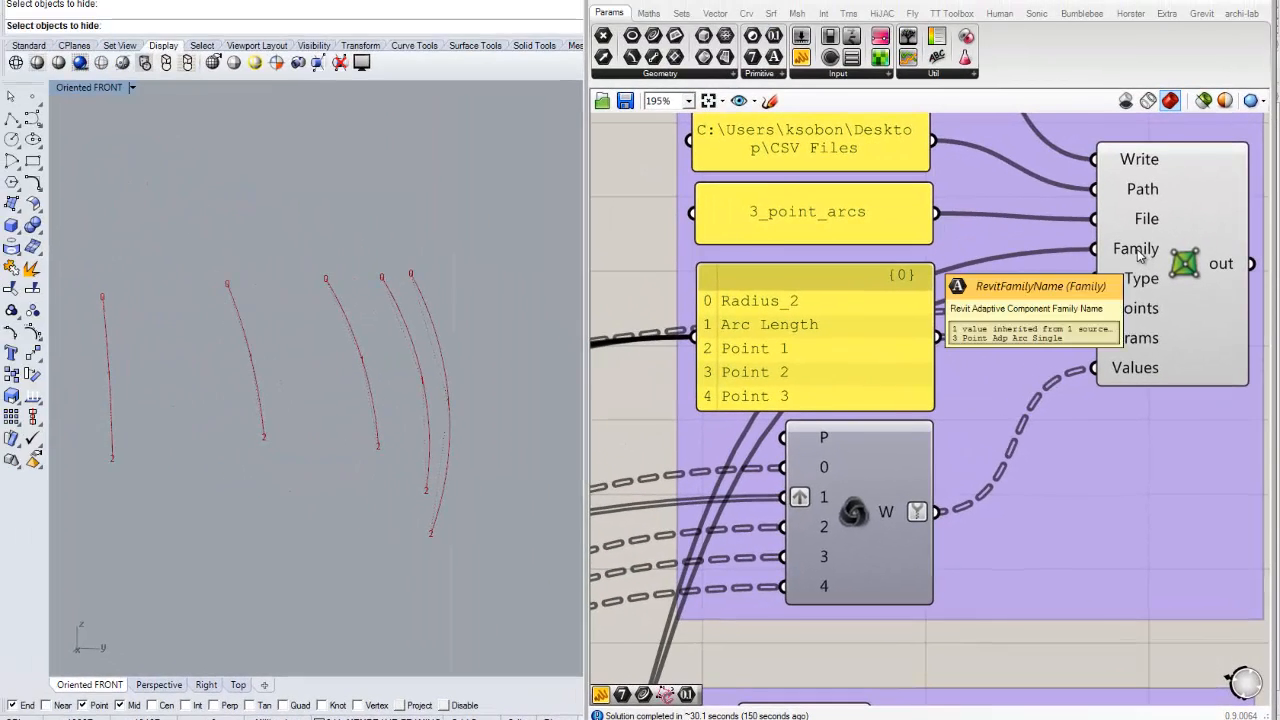
scroll(1045, 288, down, 2)
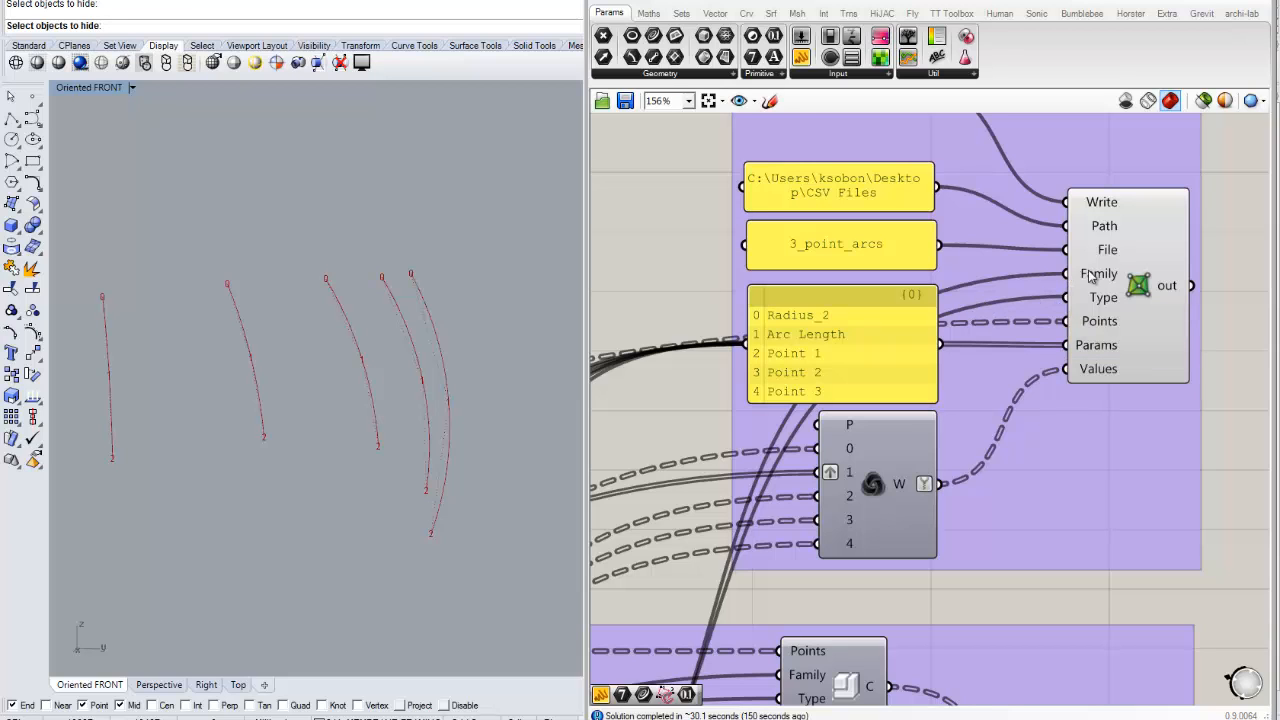
scroll(1050, 272, down, 7)
scroll(925, 425, up, 6)
scroll(764, 343, up, 1)
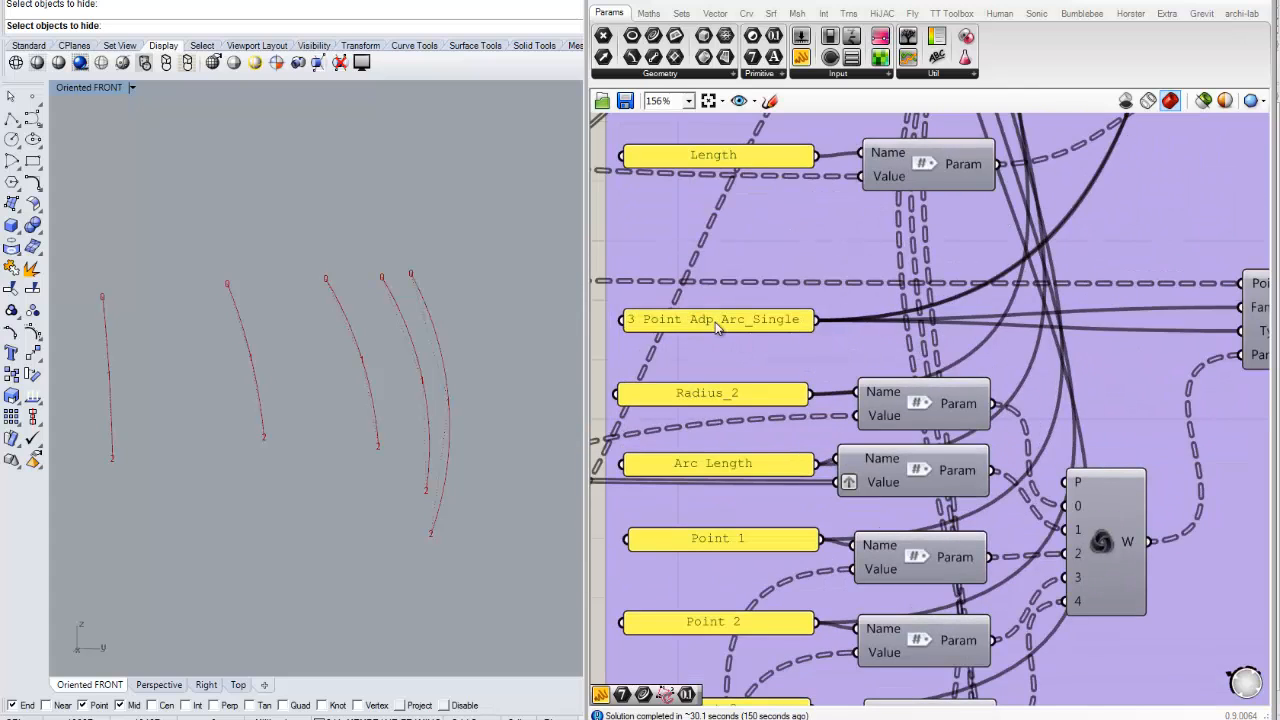
click(716, 327)
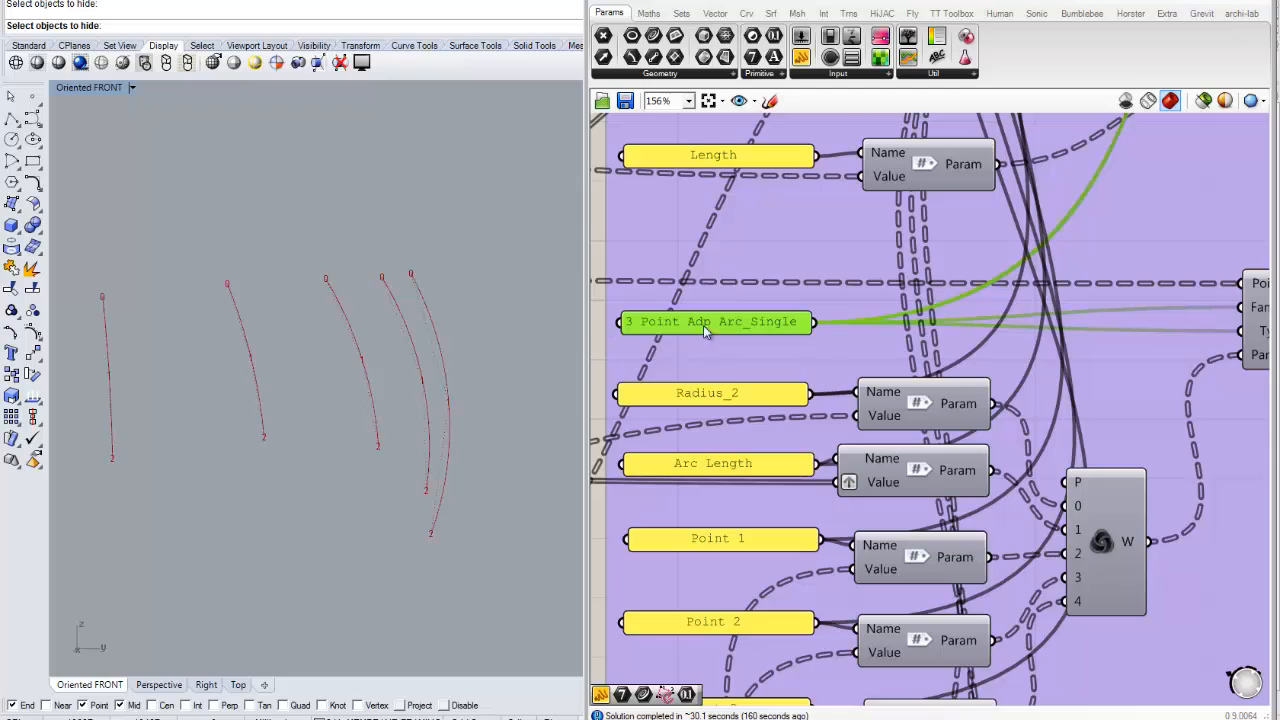
scroll(769, 325, down, 4)
right_drag(1070, 125, 1048, 354)
scroll(1077, 282, up, 5)
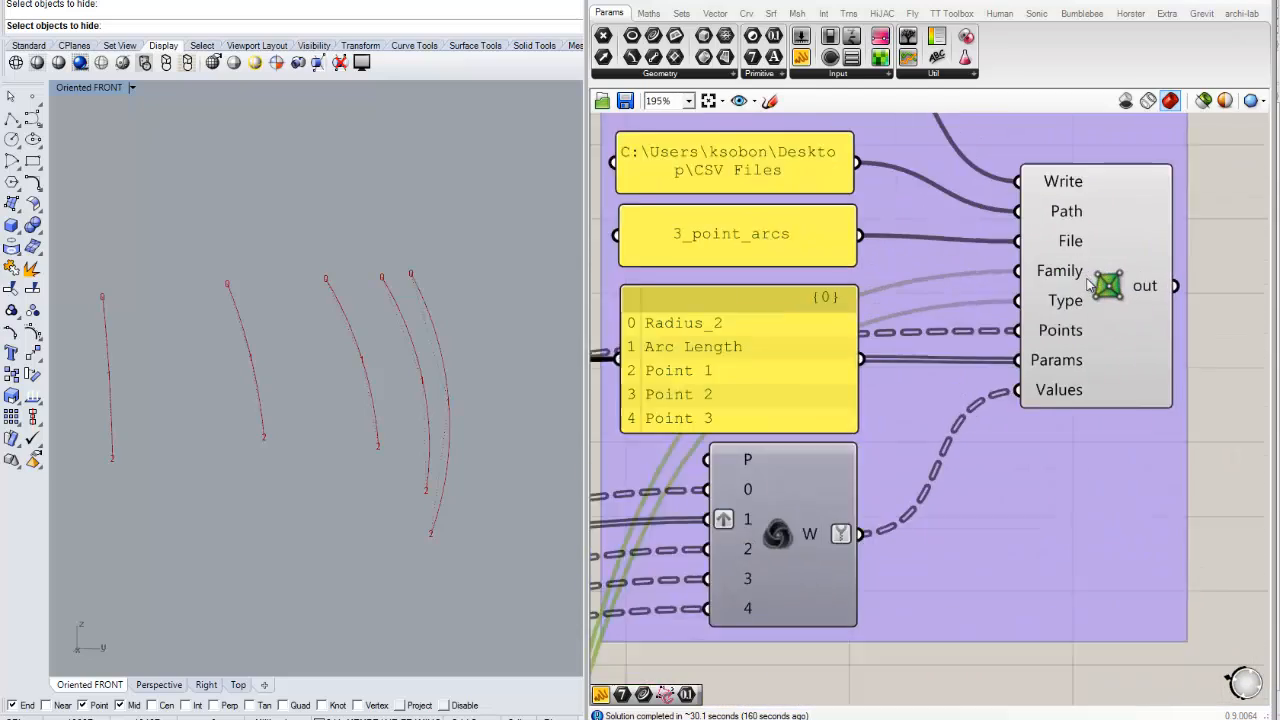
Compare the family name panel with the wires entering the CSV writer's Family and Type inputs.
scroll(1056, 278, down, 1)
scroll(1056, 282, down, 2)
scroll(892, 405, down, 4)
right_drag(842, 467, 764, 332)
scroll(795, 468, up, 7)
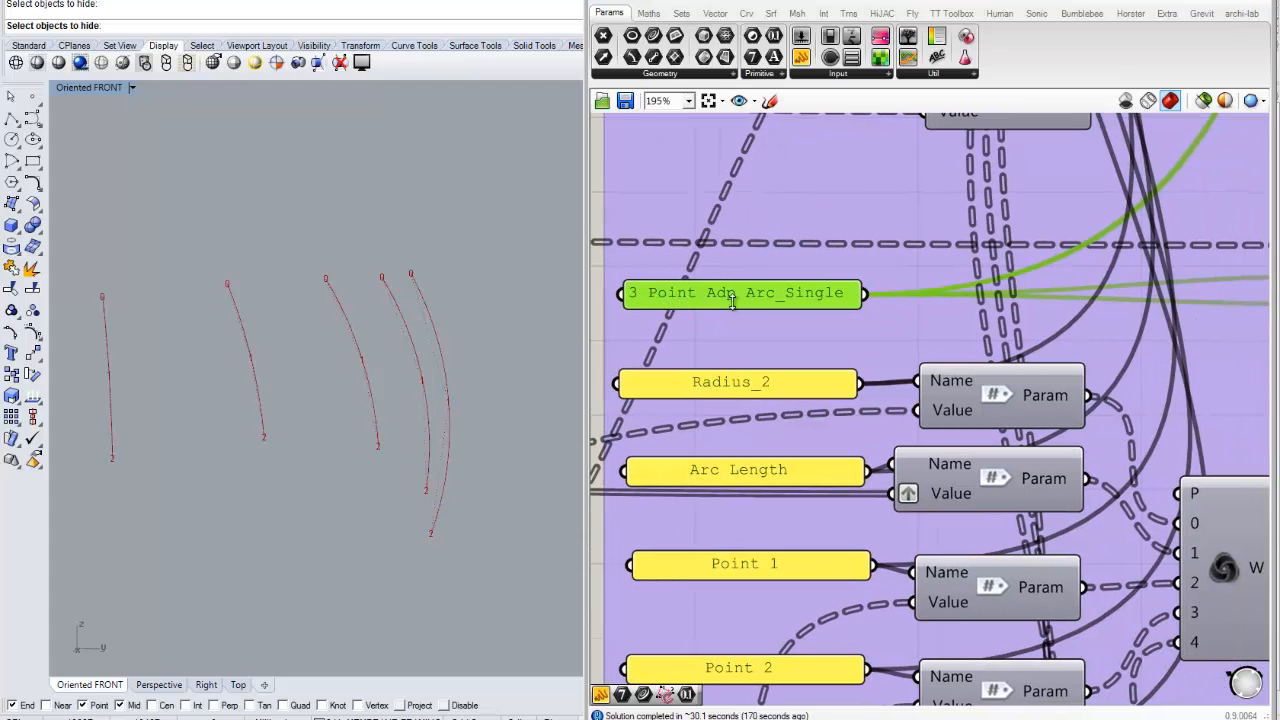
scroll(745, 303, down, 6)
right_drag(1035, 233, 961, 357)
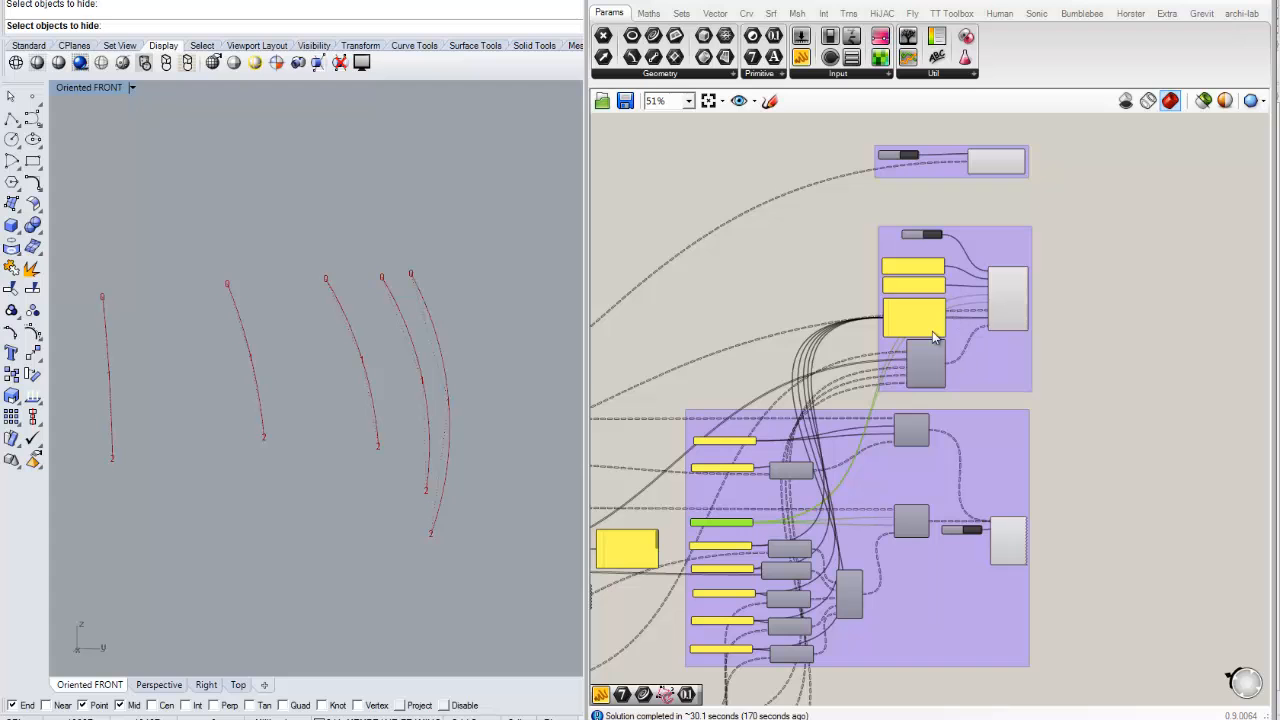
scroll(760, 488, up, 6)
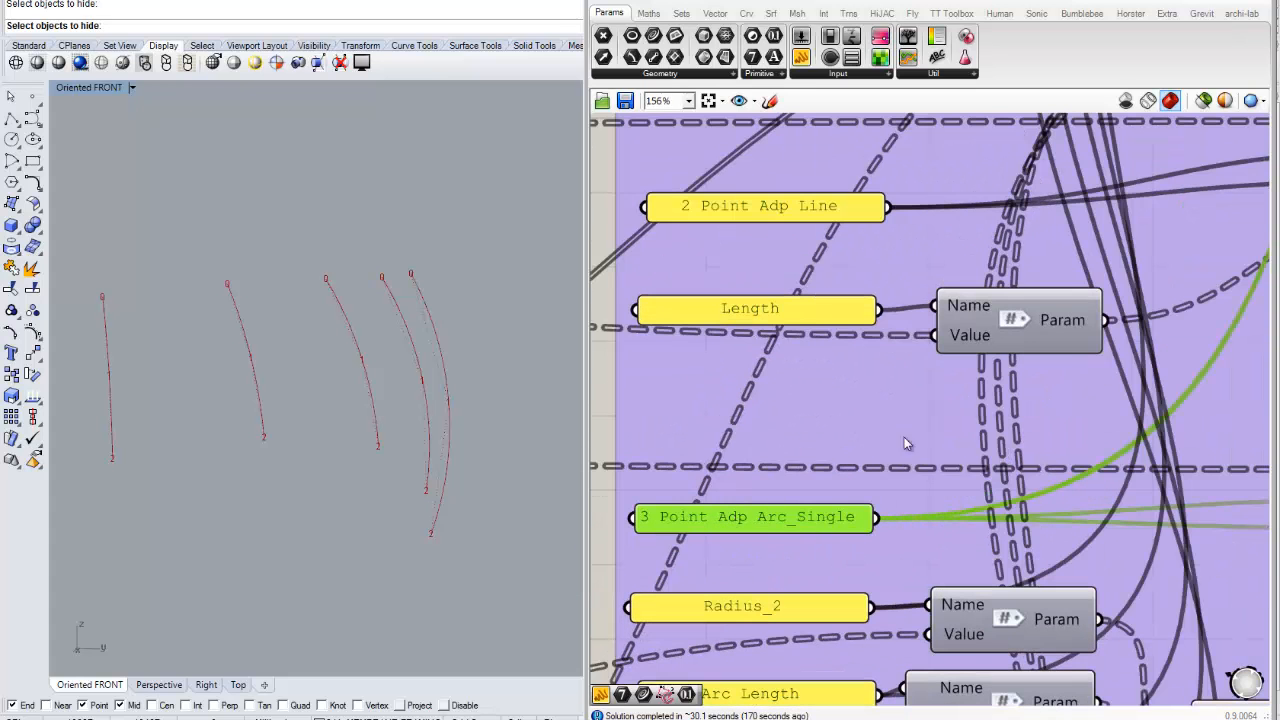
scroll(906, 444, down, 4)
scroll(1070, 205, up, 3)
scroll(1037, 265, down, 3)
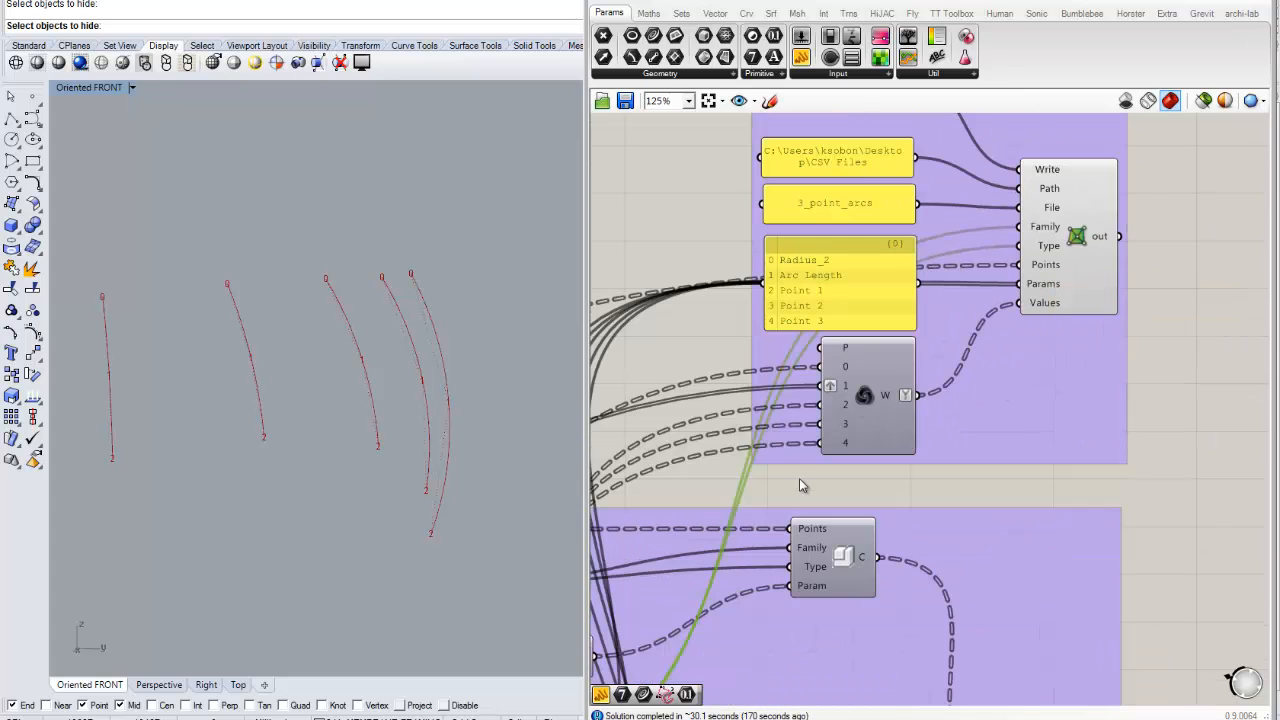
scroll(1060, 235, up, 2)
scroll(1097, 198, up, 1)
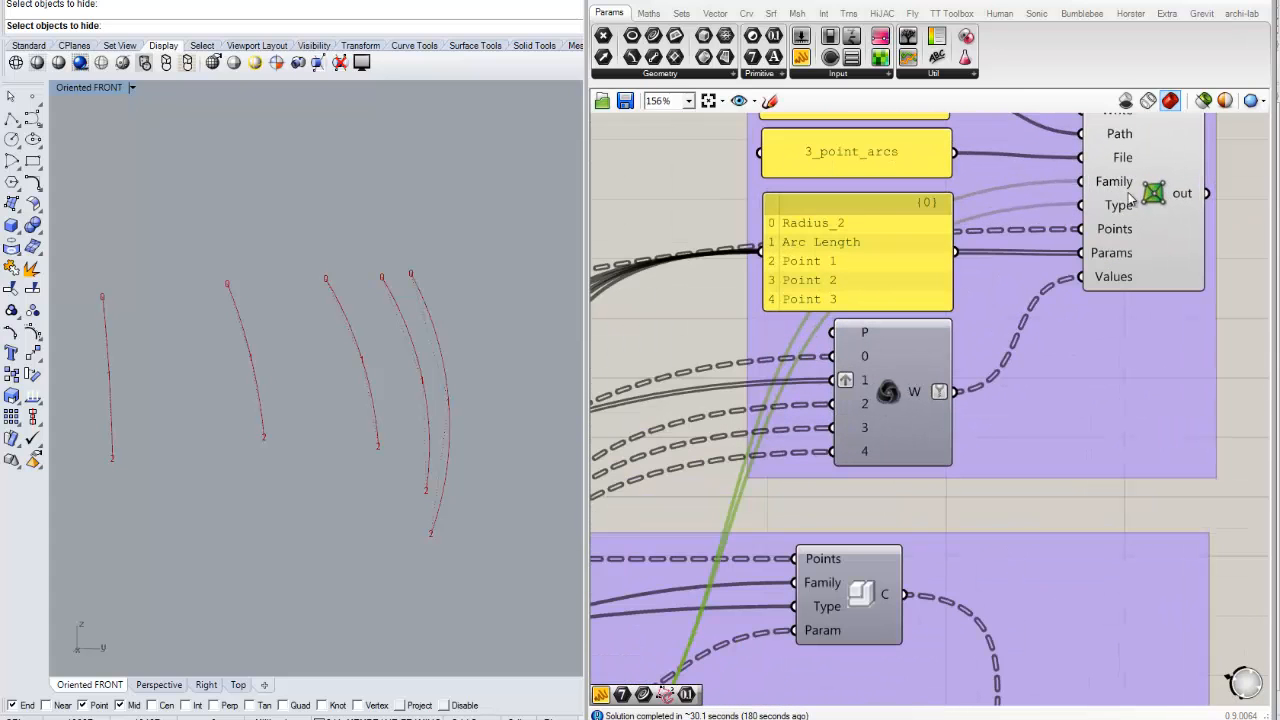
scroll(1118, 290, down, 1)
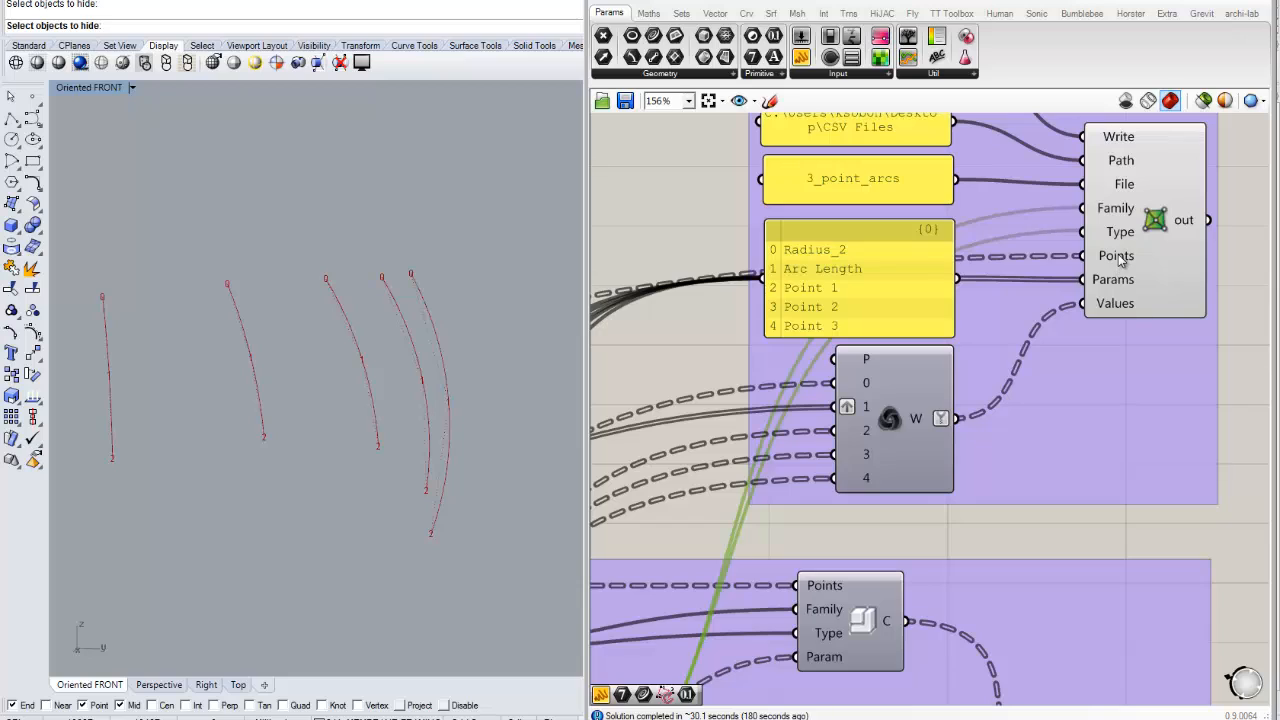
Trace the CSV writer's Points input back to the point parameter under Vertical Framing - Single Curves.
scroll(1120, 262, down, 3)
right_drag(883, 370, 1070, 353)
scroll(842, 362, down, 2)
right_drag(732, 483, 965, 417)
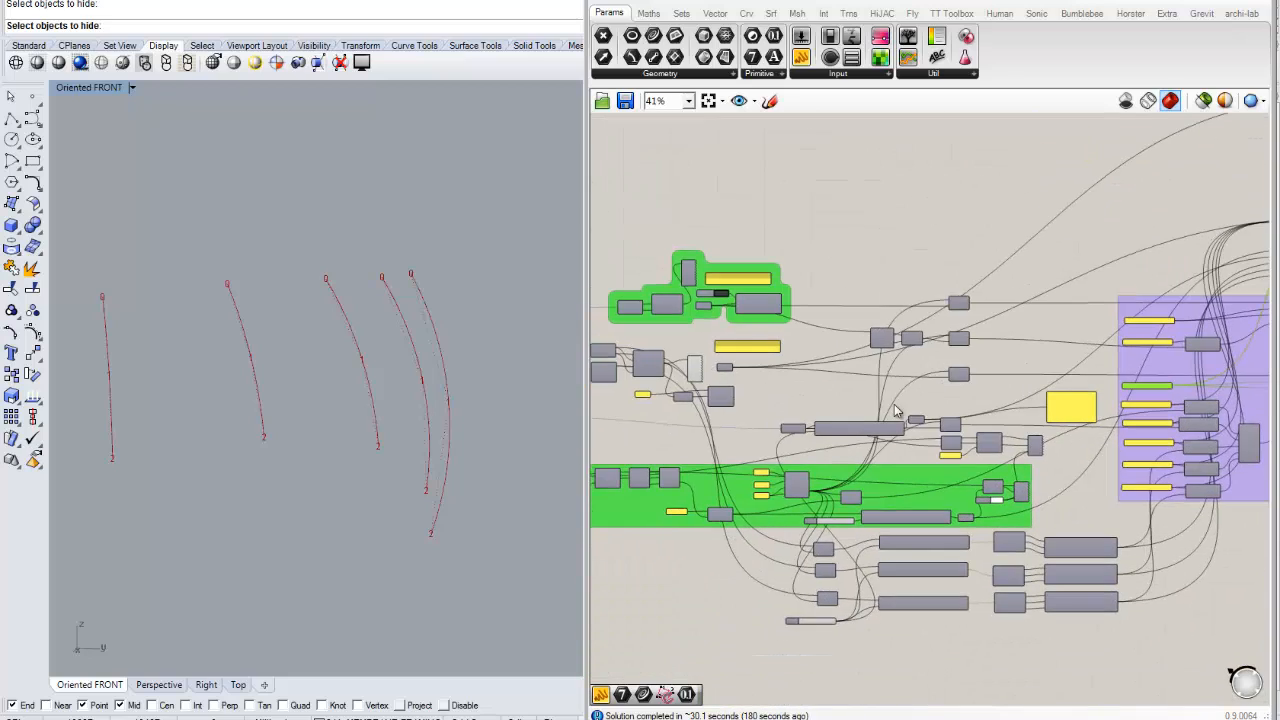
scroll(742, 344, up, 3)
scroll(743, 363, up, 2)
click(711, 393)
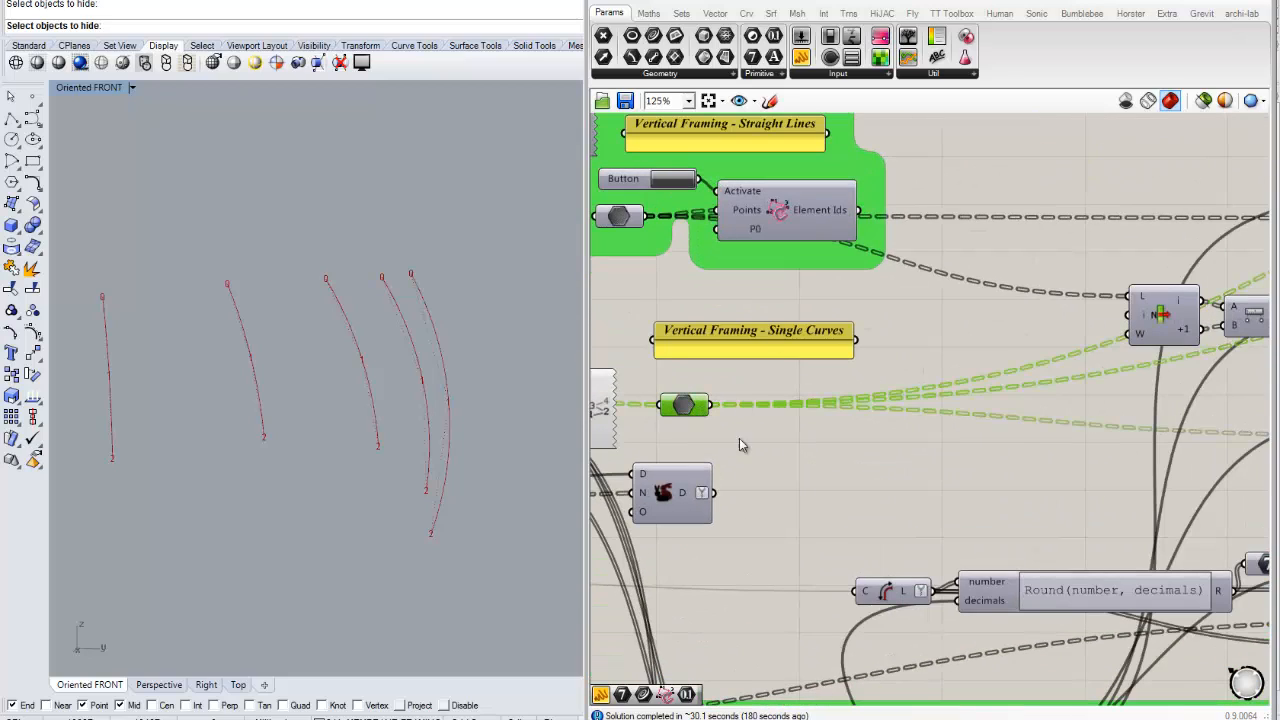
scroll(845, 385, down, 9)
right_drag(951, 337, 711, 426)
scroll(864, 386, up, 2)
scroll(800, 392, up, 7)
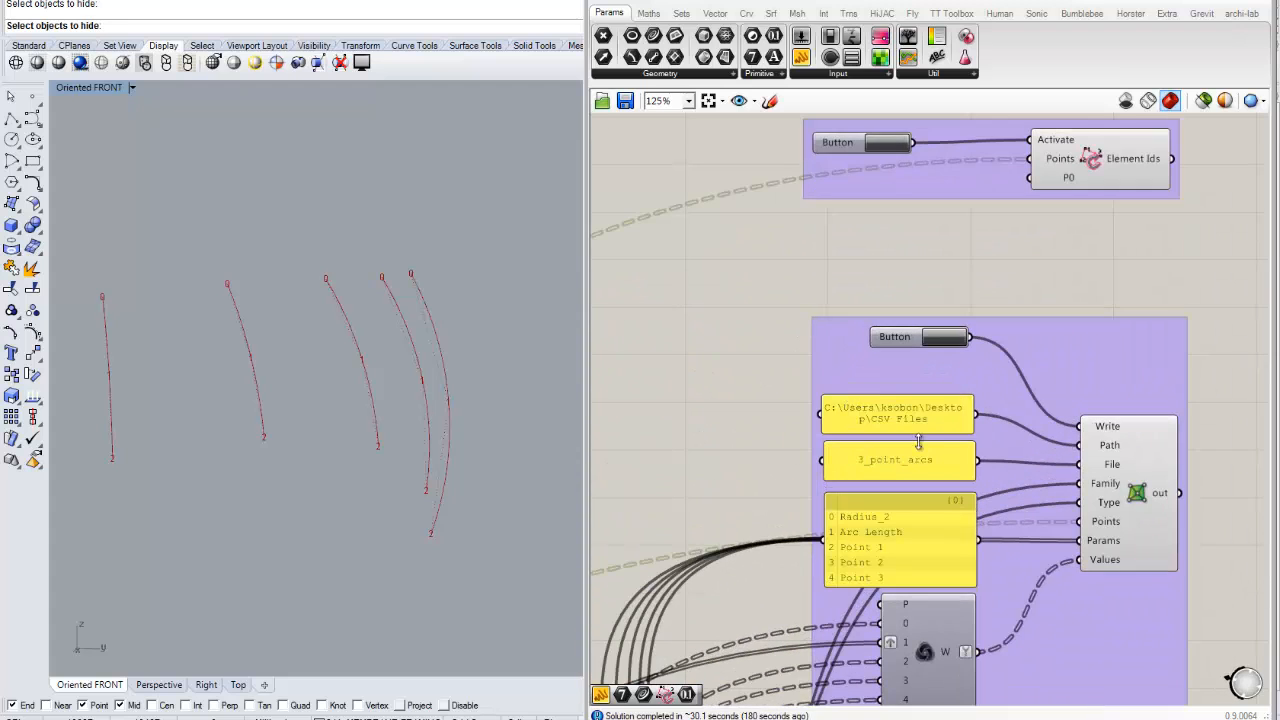
Examine the parameter name list and the woven values that feed the CSV writer's Params and Values inputs.
right_drag(982, 344, 957, 348)
scroll(1016, 194, down, 1)
right_drag(983, 436, 962, 290)
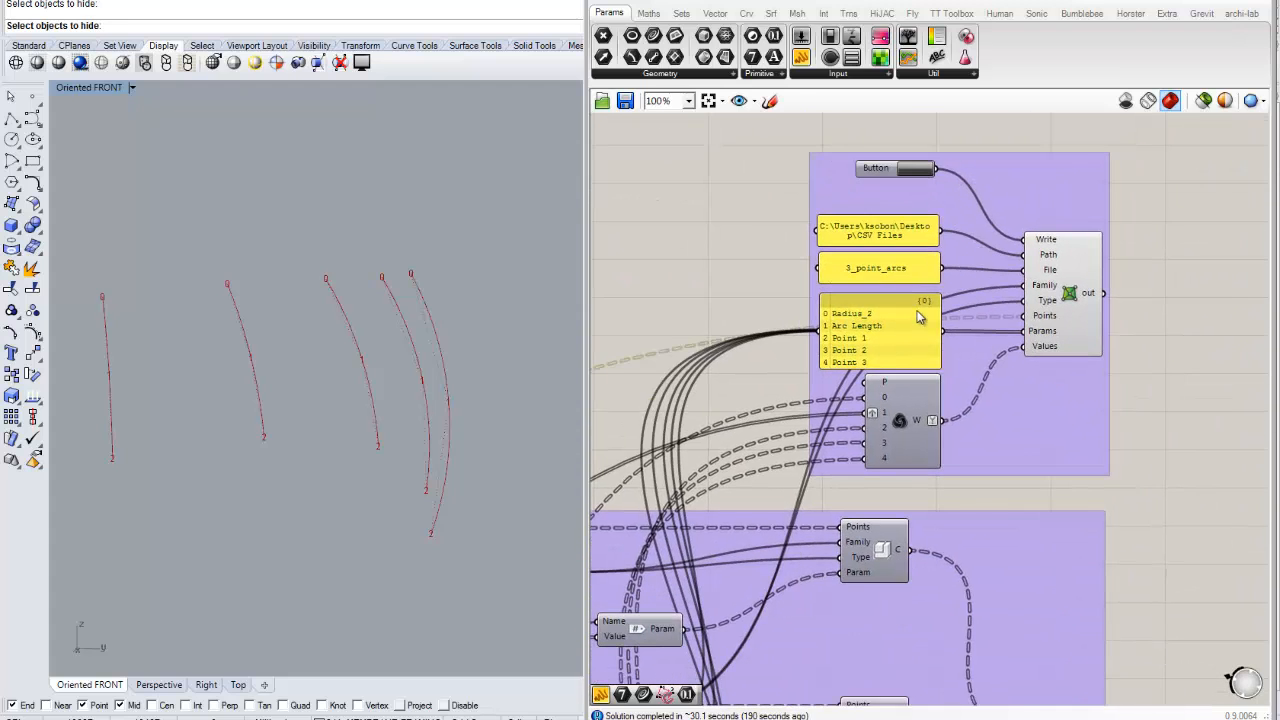
scroll(918, 312, up, 1)
scroll(955, 340, up, 1)
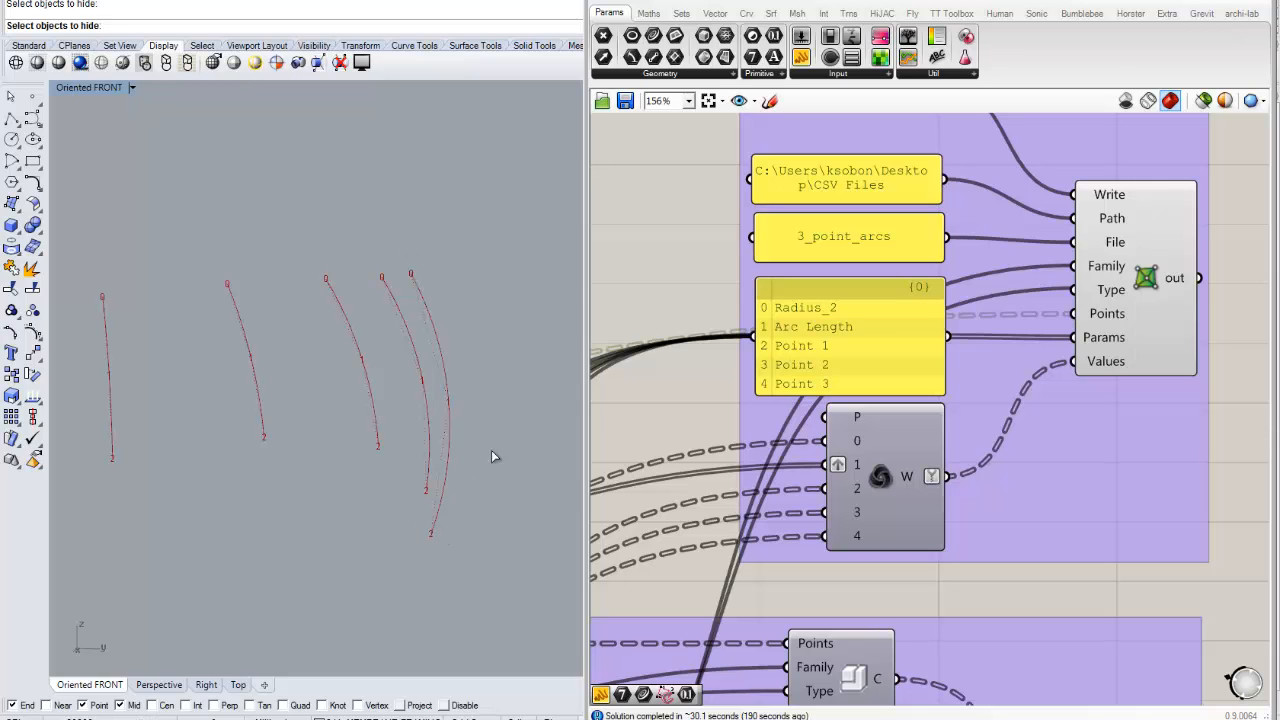
right_drag(988, 345, 962, 323)
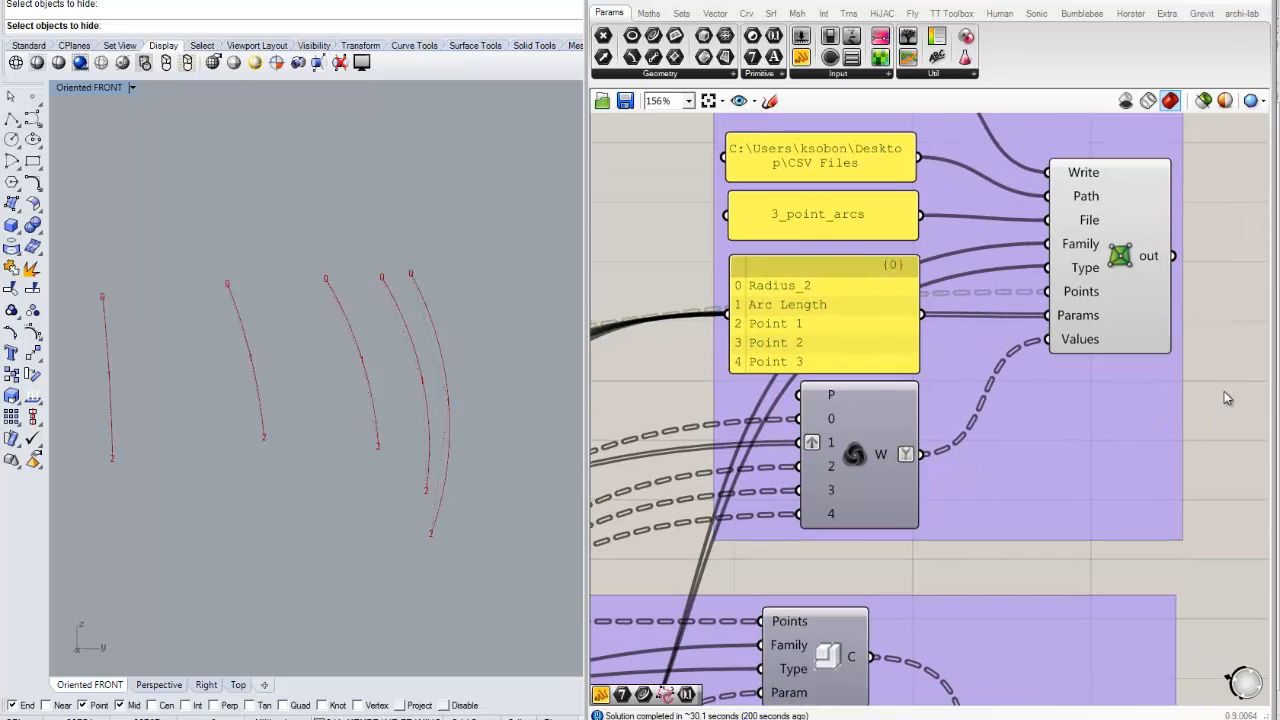
Examine the Radius_2, Arc Length and Point 1 to 3 names listed for the CSV writer's Params input.
right_drag(1224, 391, 1173, 369)
mouse_move(1064, 285)
right_down()
mouse_move(1074, 315)
mouse_move(1080, 287)
right_up()
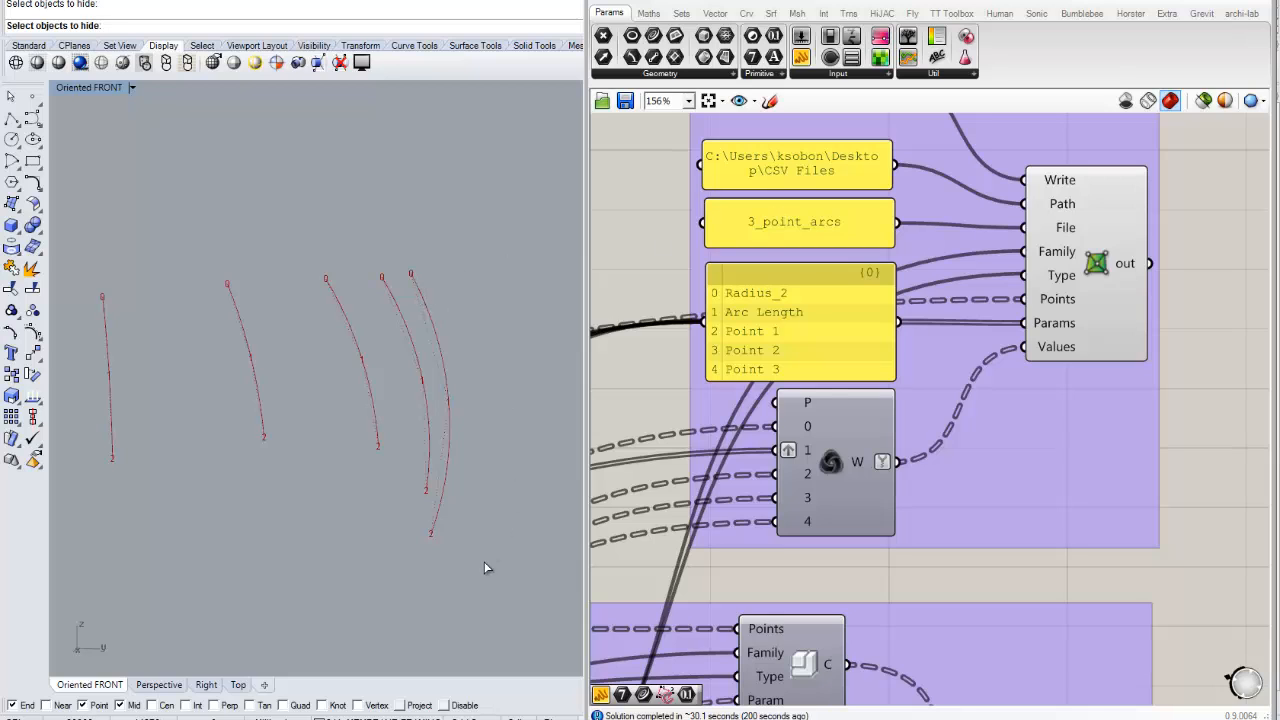
right_drag(866, 360, 907, 338)
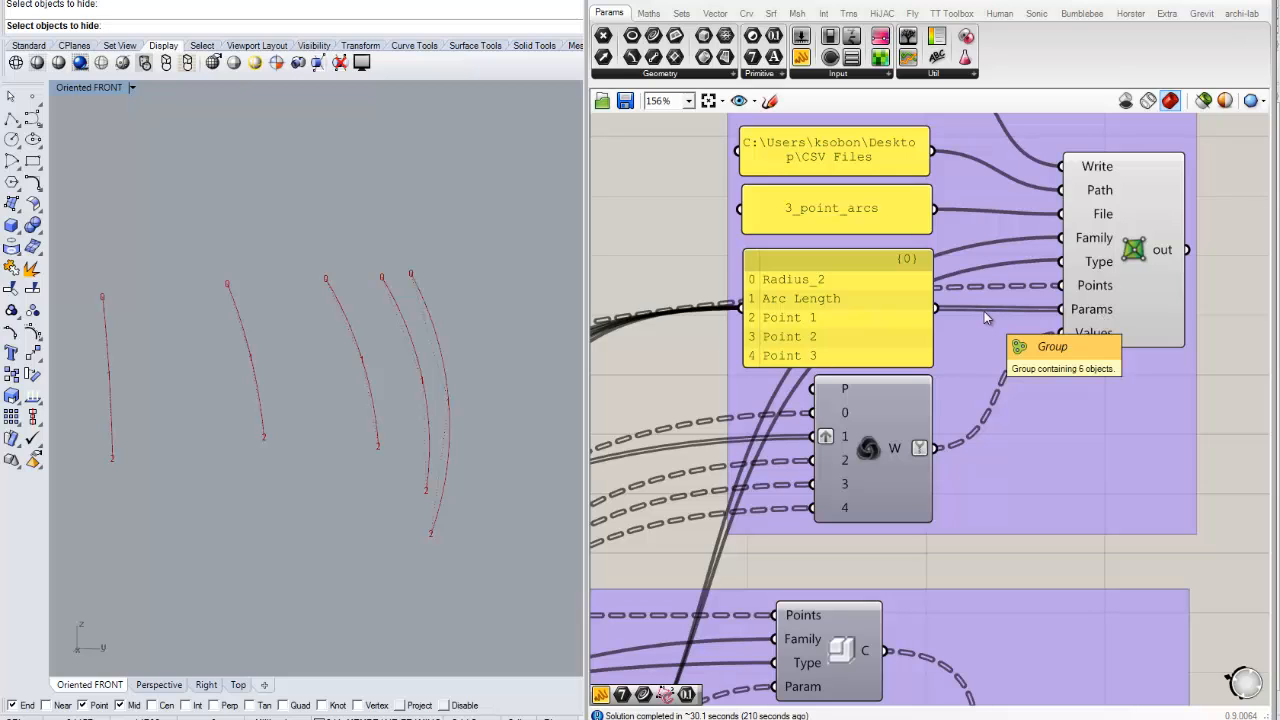
mouse_move(986, 331)
right_down()
mouse_move(1029, 305)
mouse_move(985, 322)
right_up()
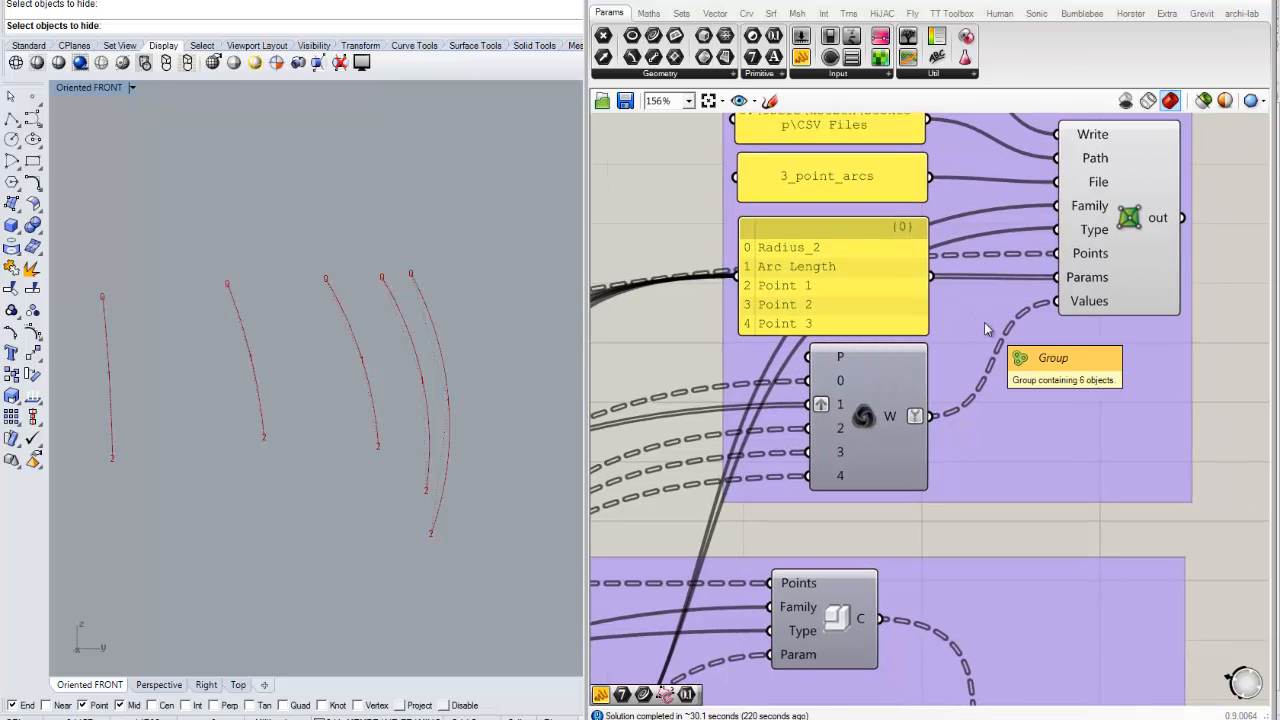
right_drag(978, 319, 990, 296)
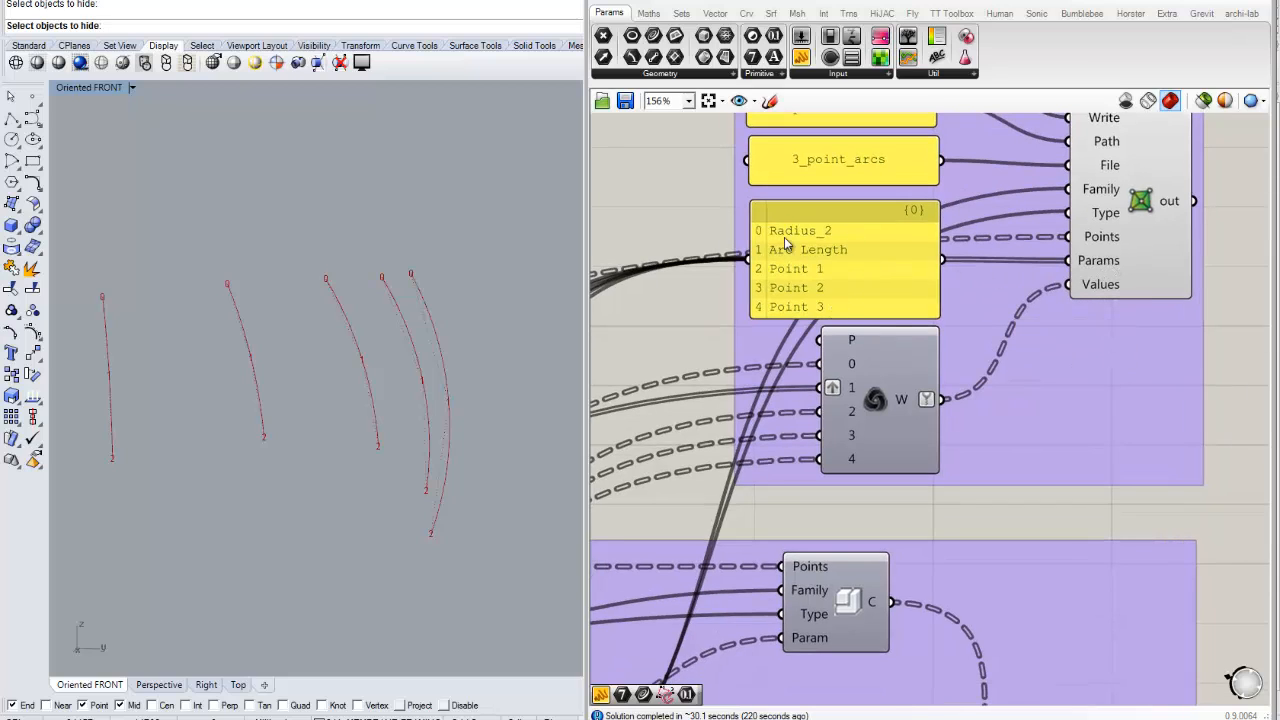
scroll(813, 238, up, 2)
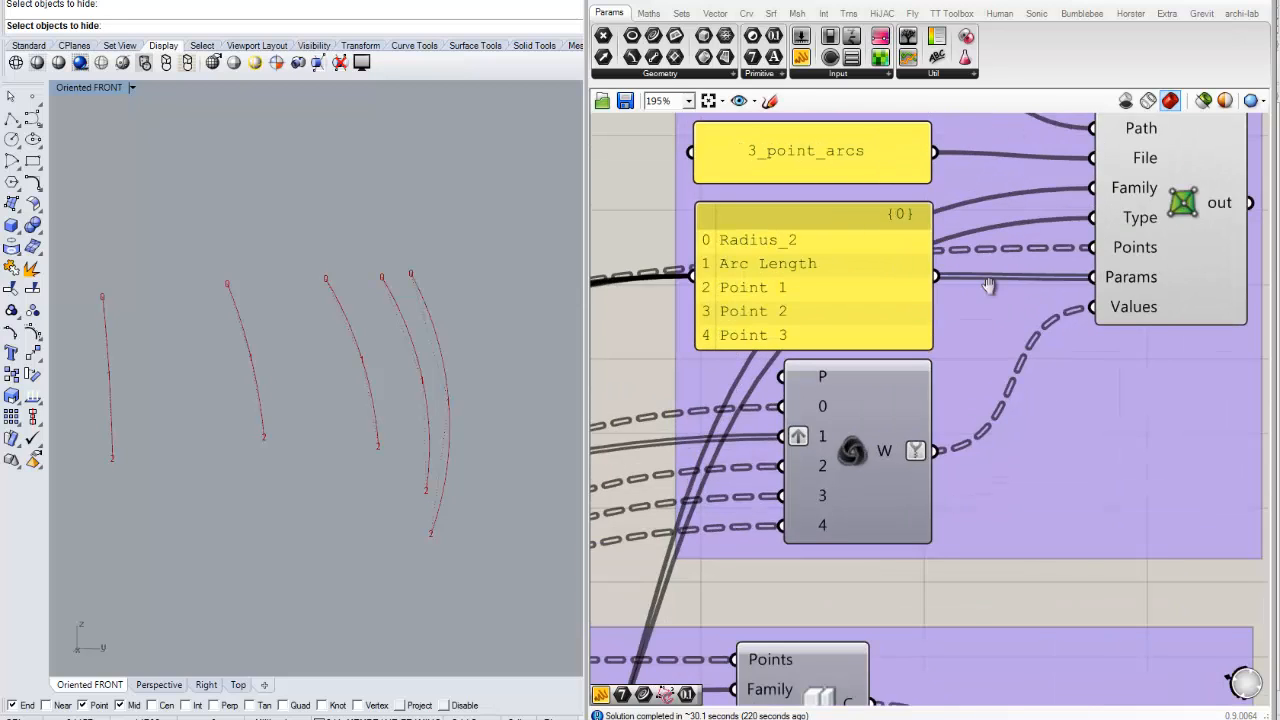
right_drag(976, 298, 946, 276)
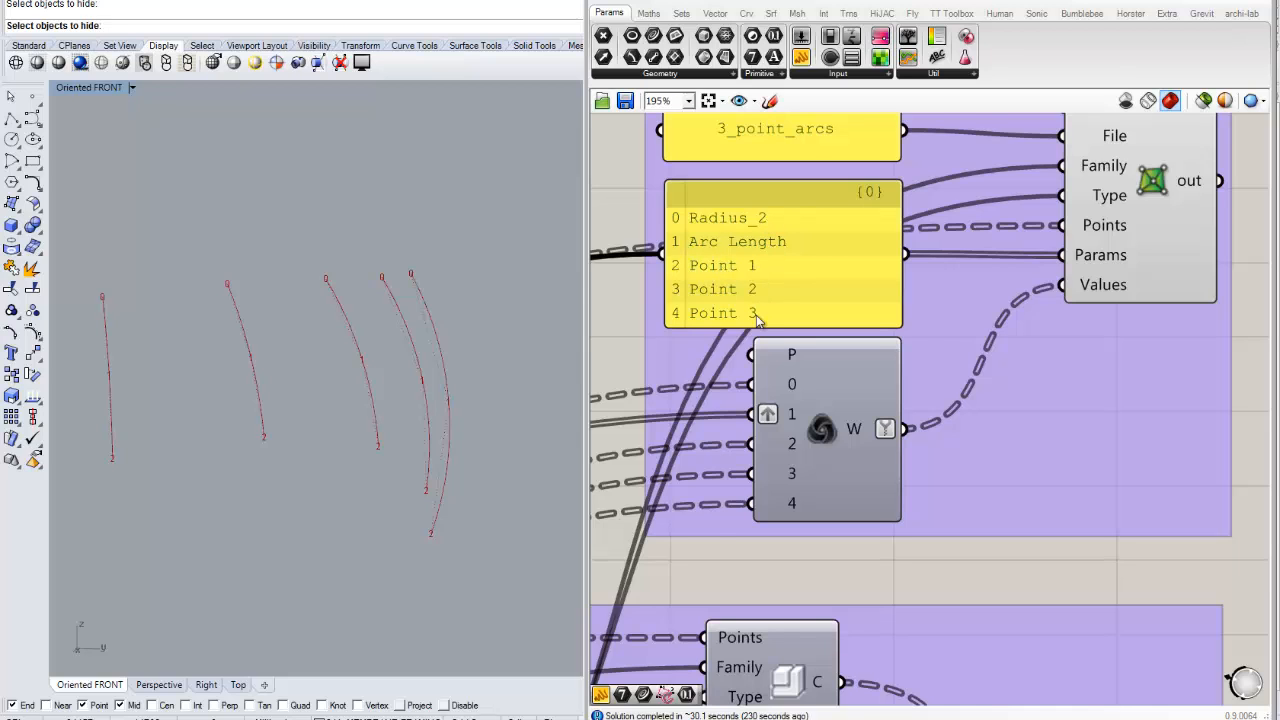
scroll(993, 325, down, 1)
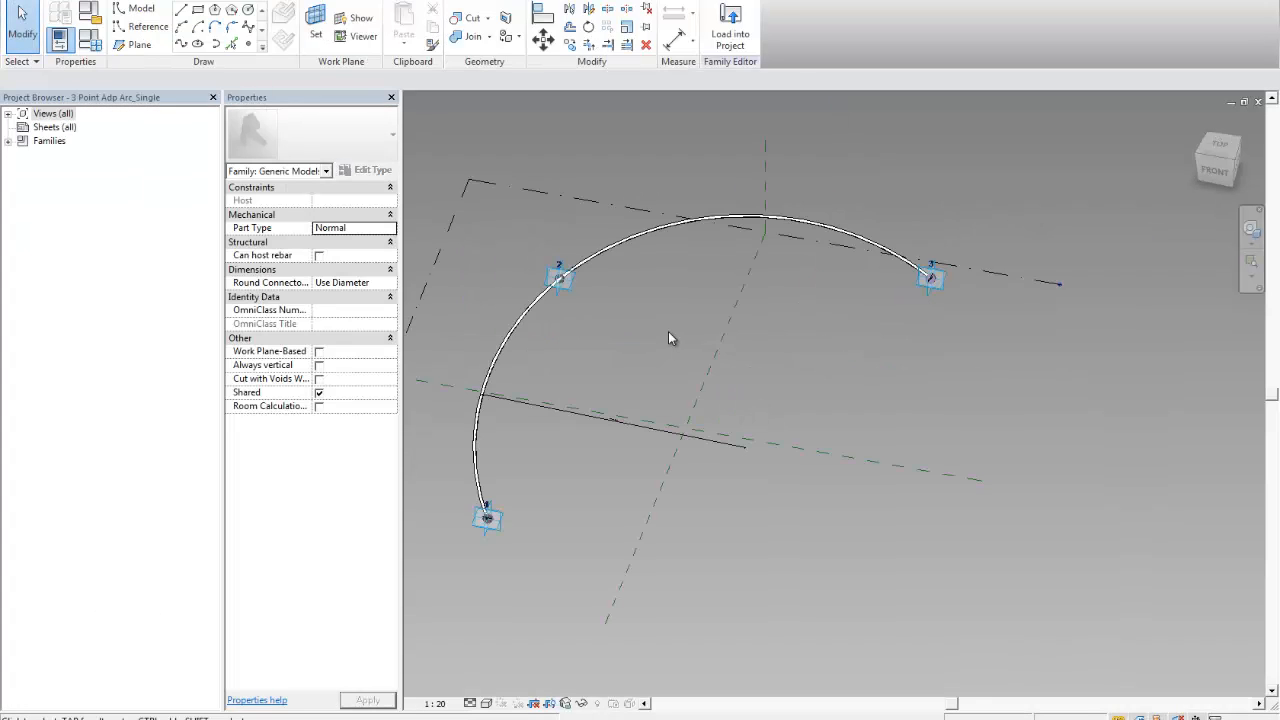
Switch to the 3 Point Adp Arc_Single family in Revit and open its Family Types parameter list.
shift+middle_drag(668, 331, 701, 357)
scroll(632, 366, up, 1)
click(94, 46)
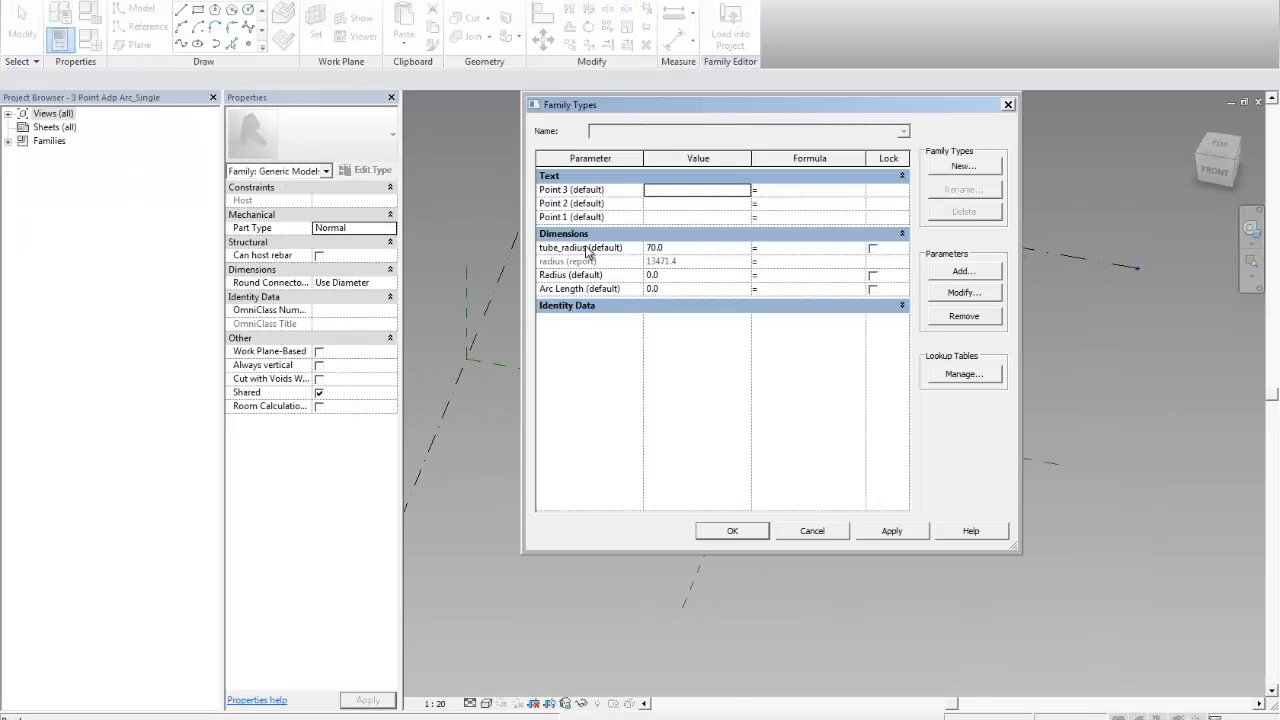
drag(712, 106, 677, 113)
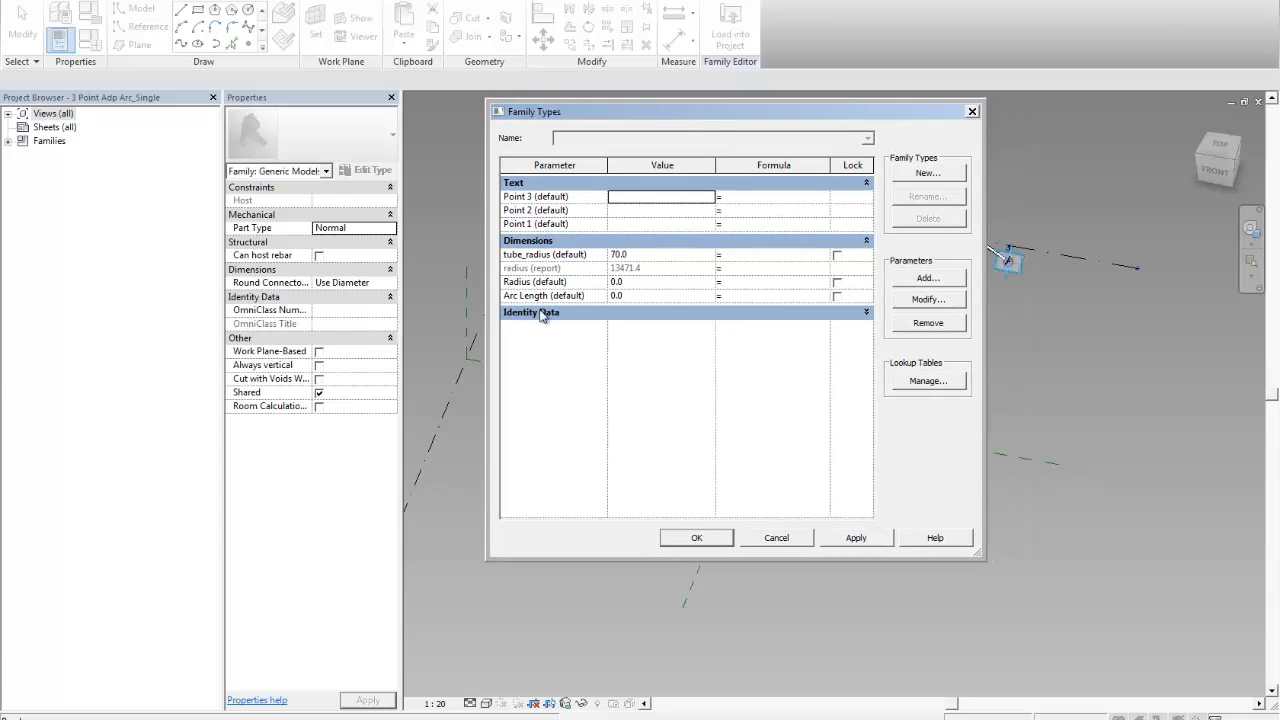
click(926, 278)
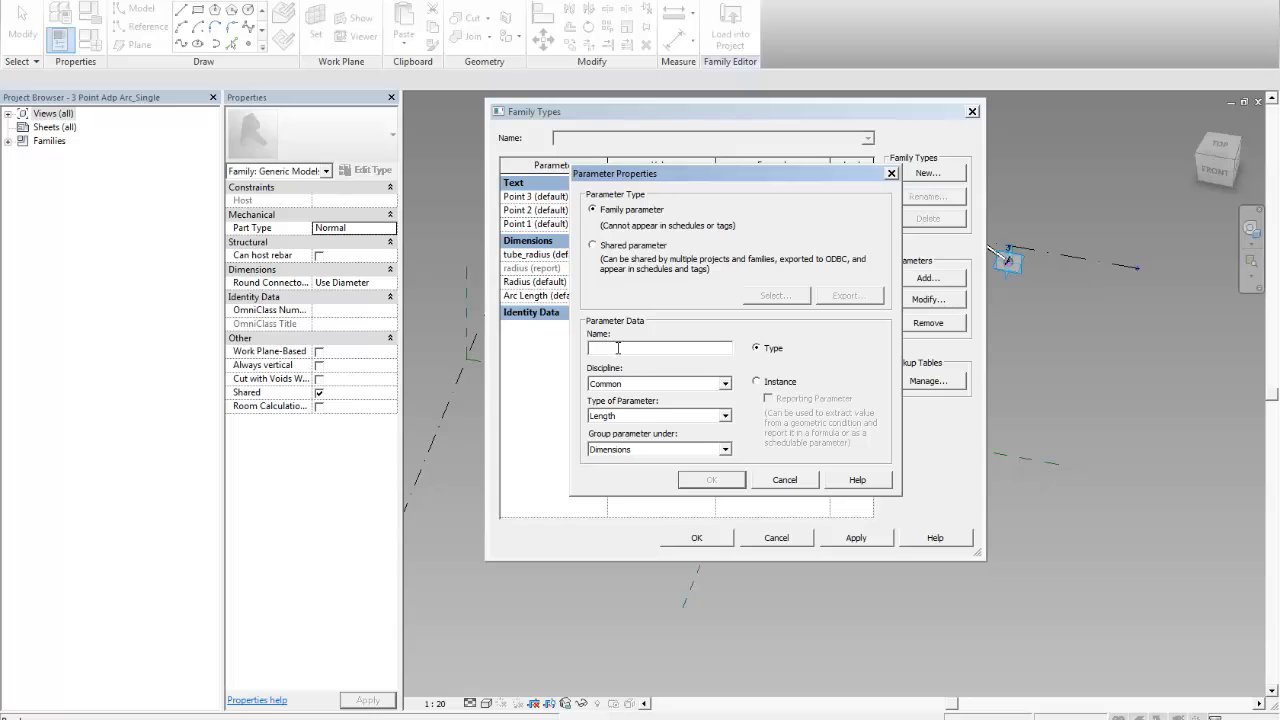
key(s)
key(a)
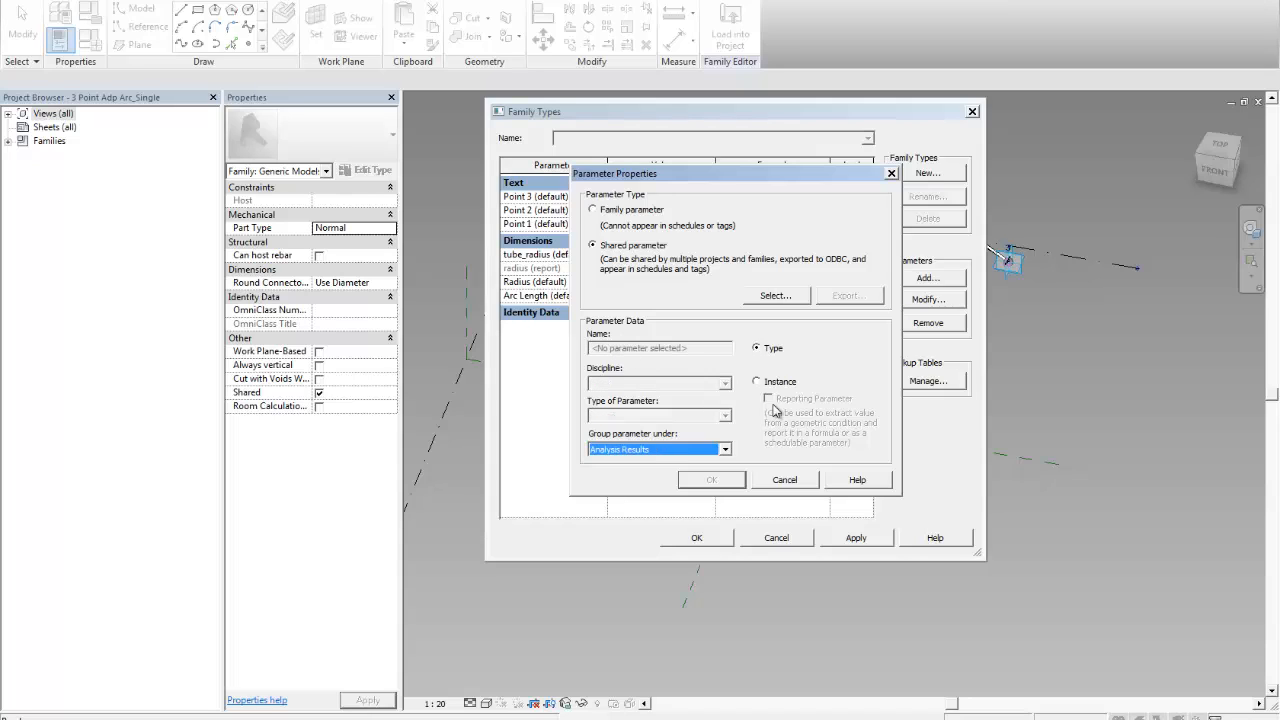
click(765, 382)
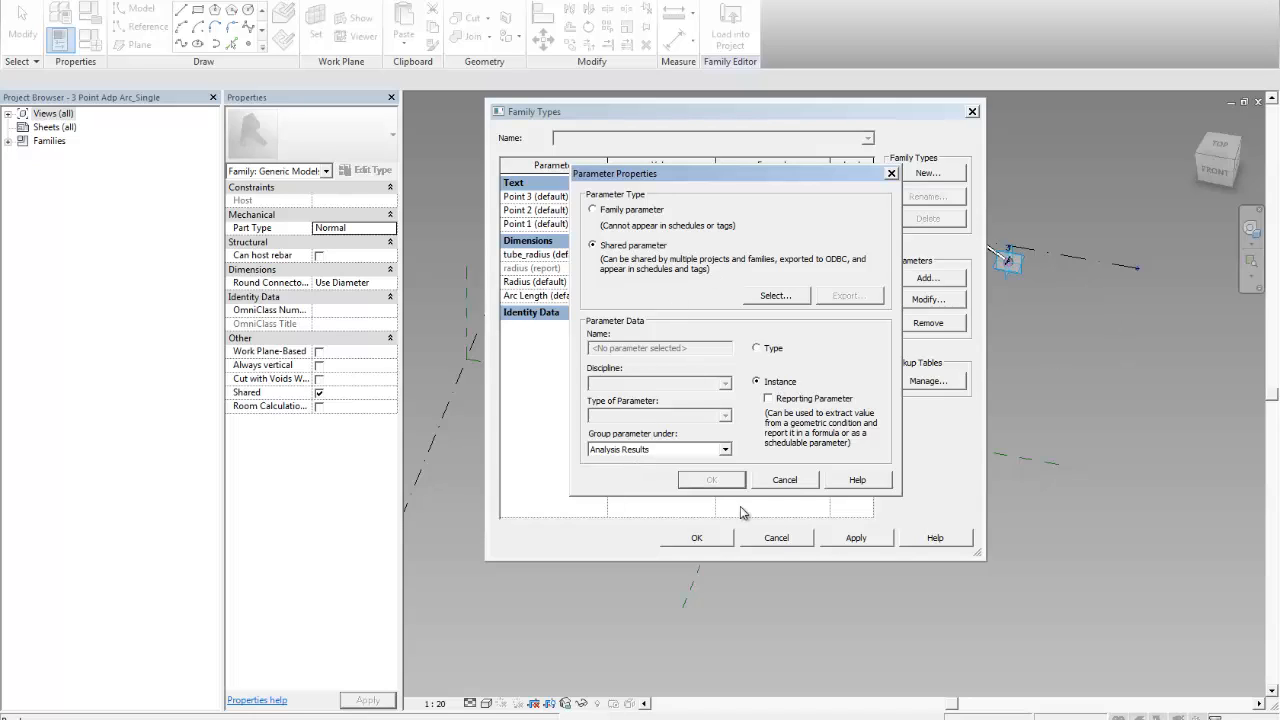
click(790, 484)
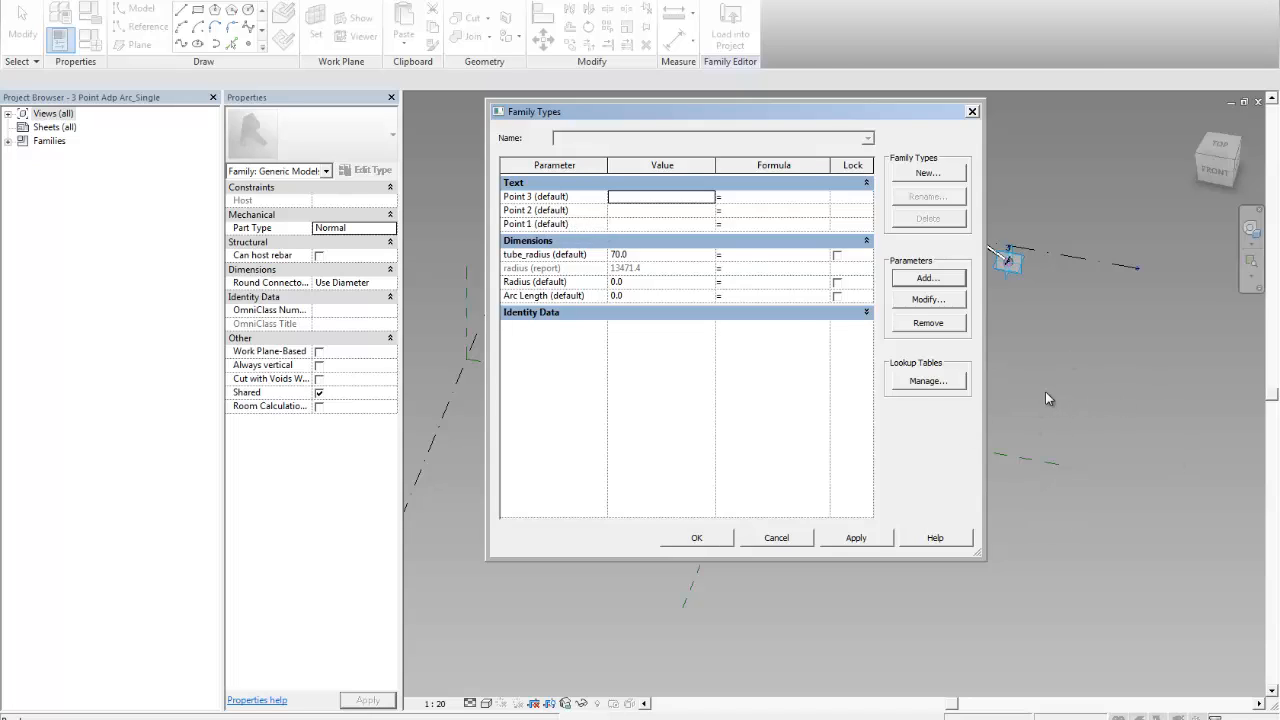
Rename the family's Radius instance parameter to Radius_2 and apply the change.
click(539, 284)
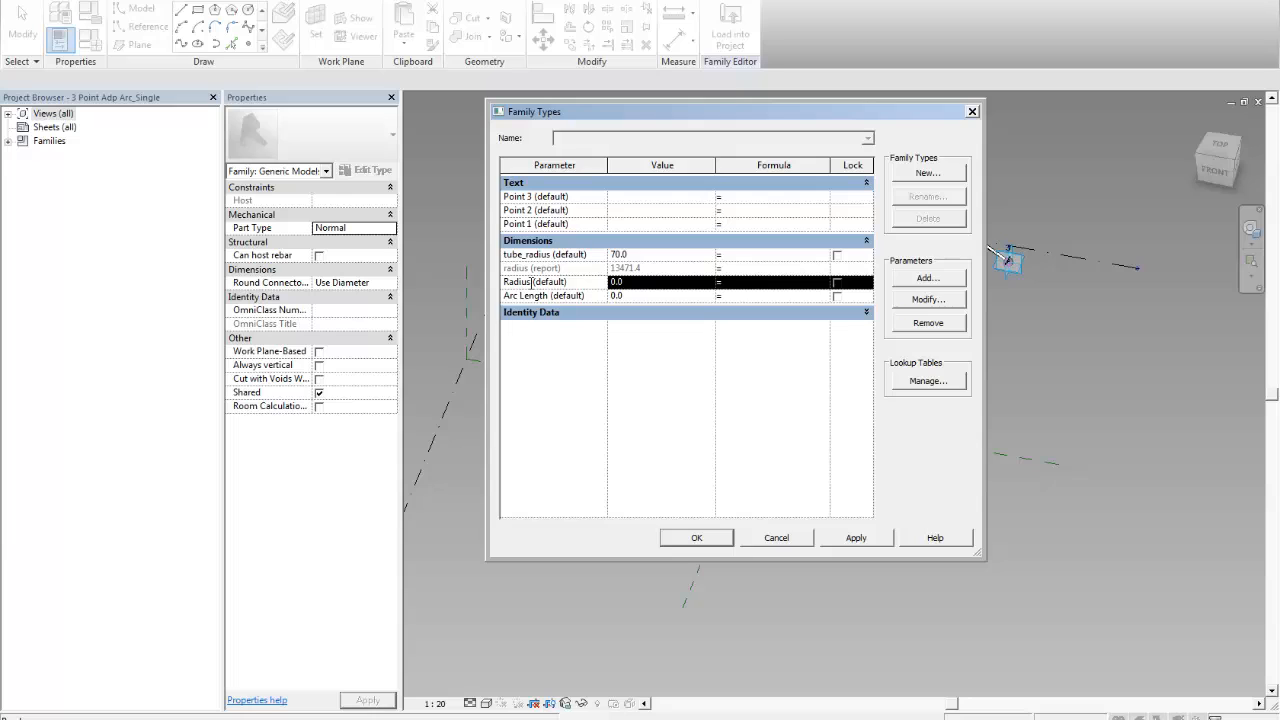
click(926, 302)
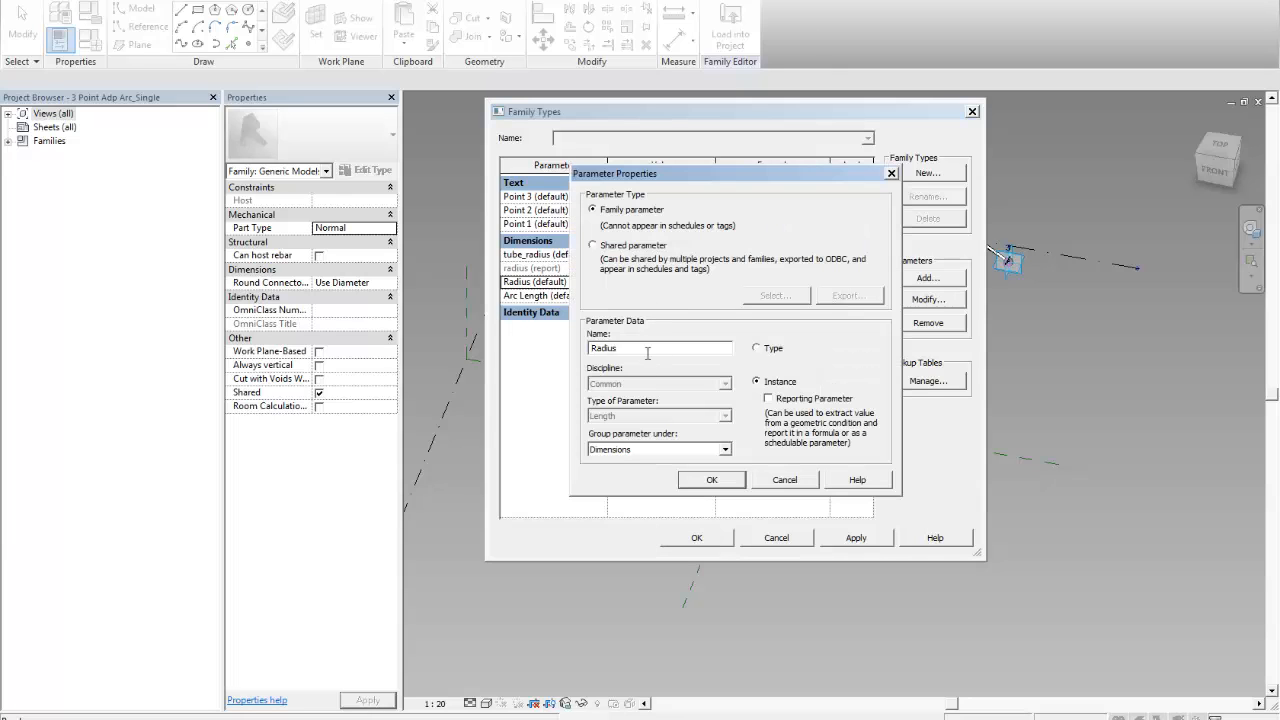
click(720, 480)
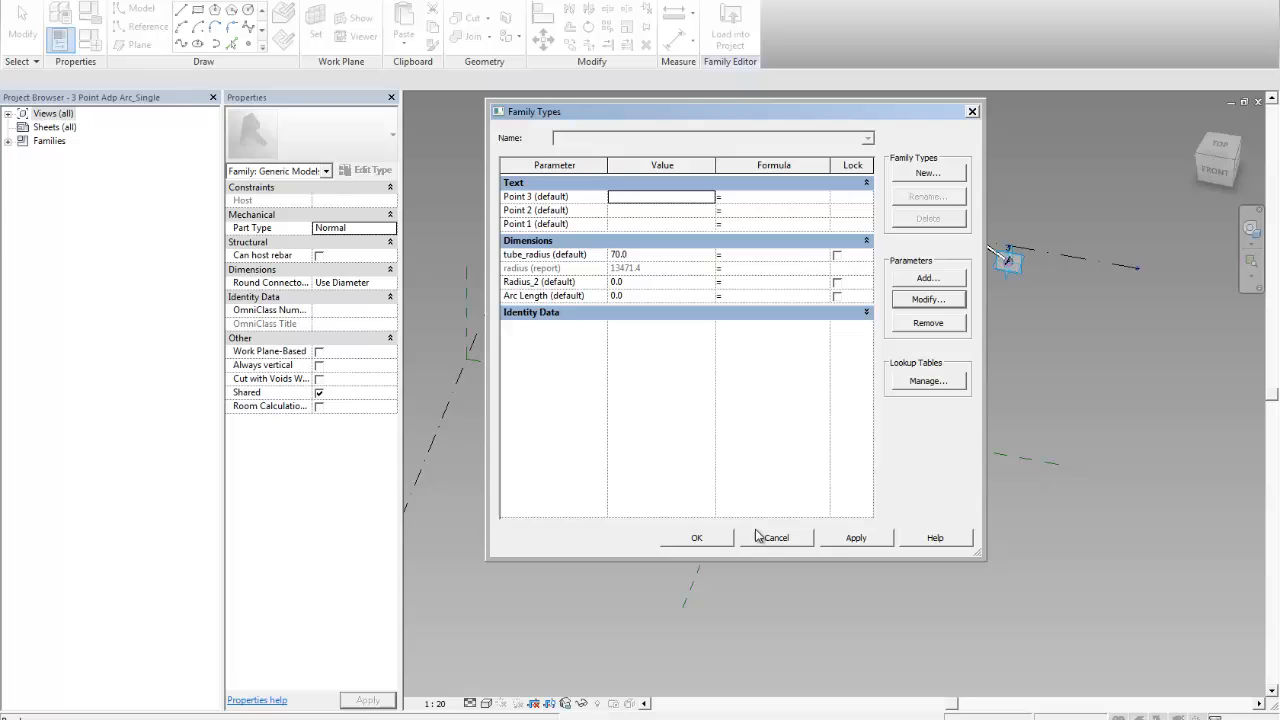
click(852, 538)
click(697, 538)
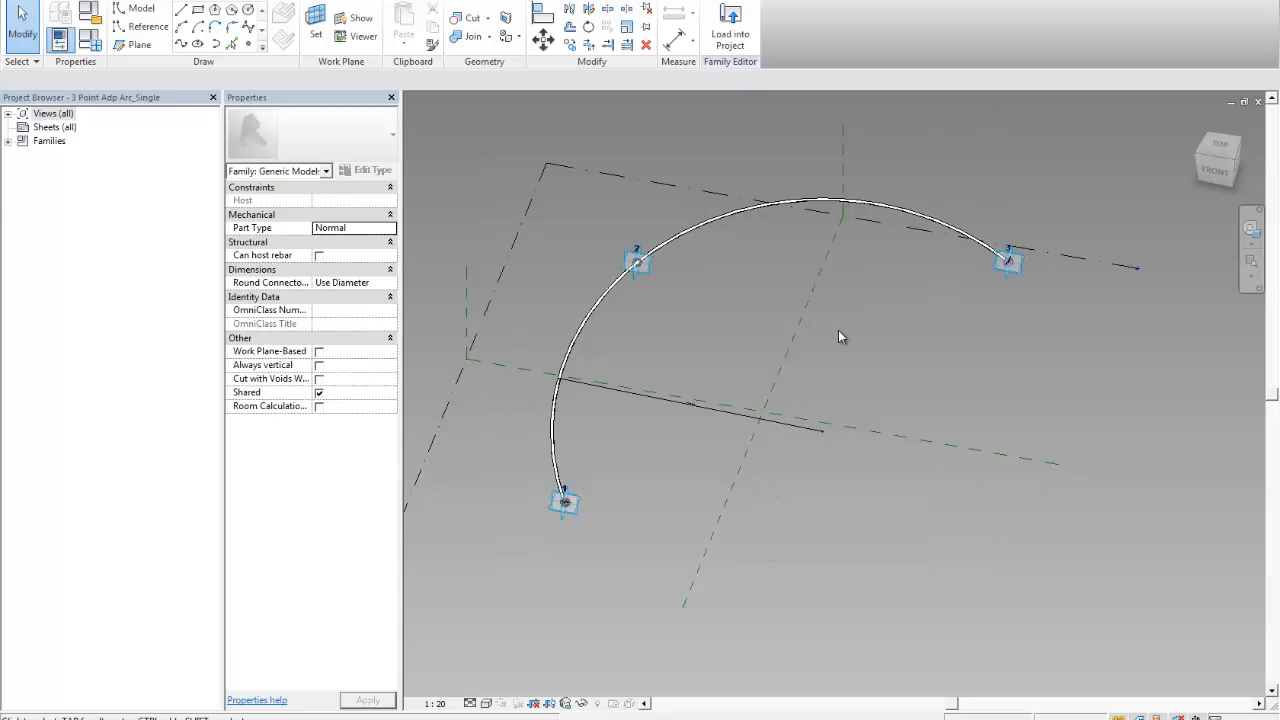
Load the edited 3 Point Adp Arc_Single family into Project1.
click(730, 30)
click(540, 284)
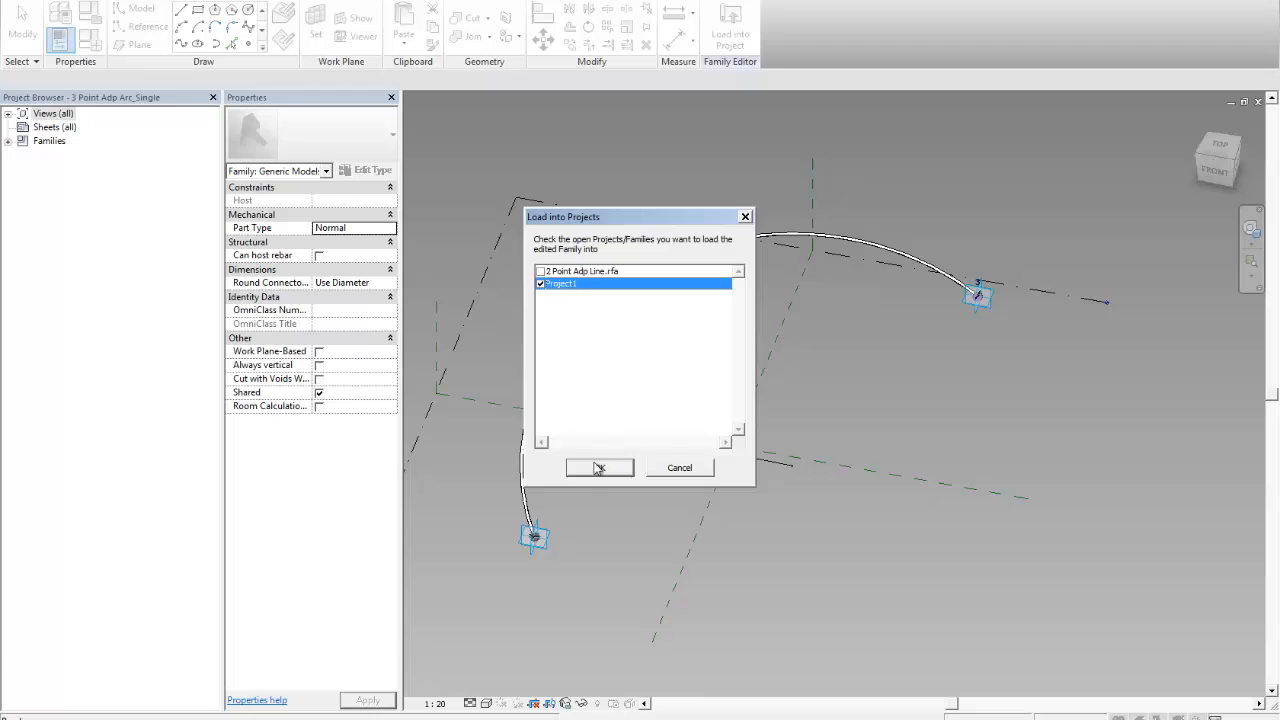
click(599, 468)
click(576, 320)
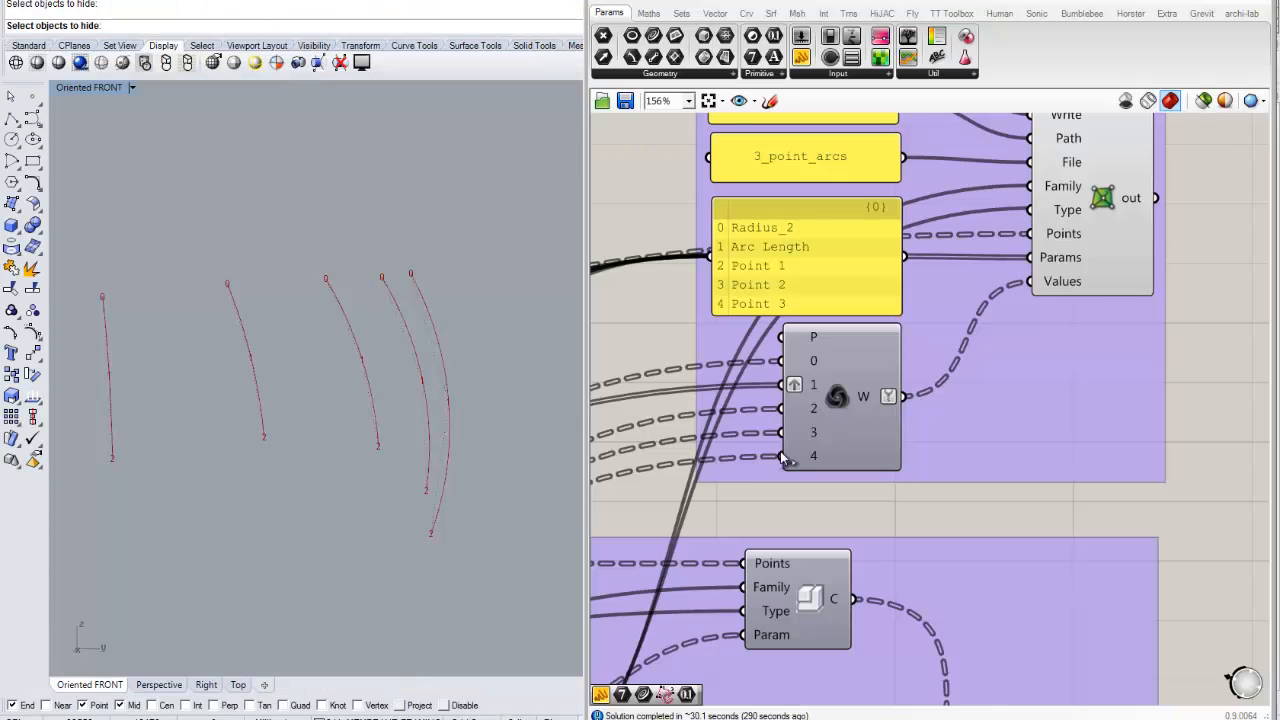
Switch back to Grasshopper and compare the parameter name panel's order with the Weave component's inputs.
scroll(1089, 403, down, 3)
scroll(969, 383, up, 3)
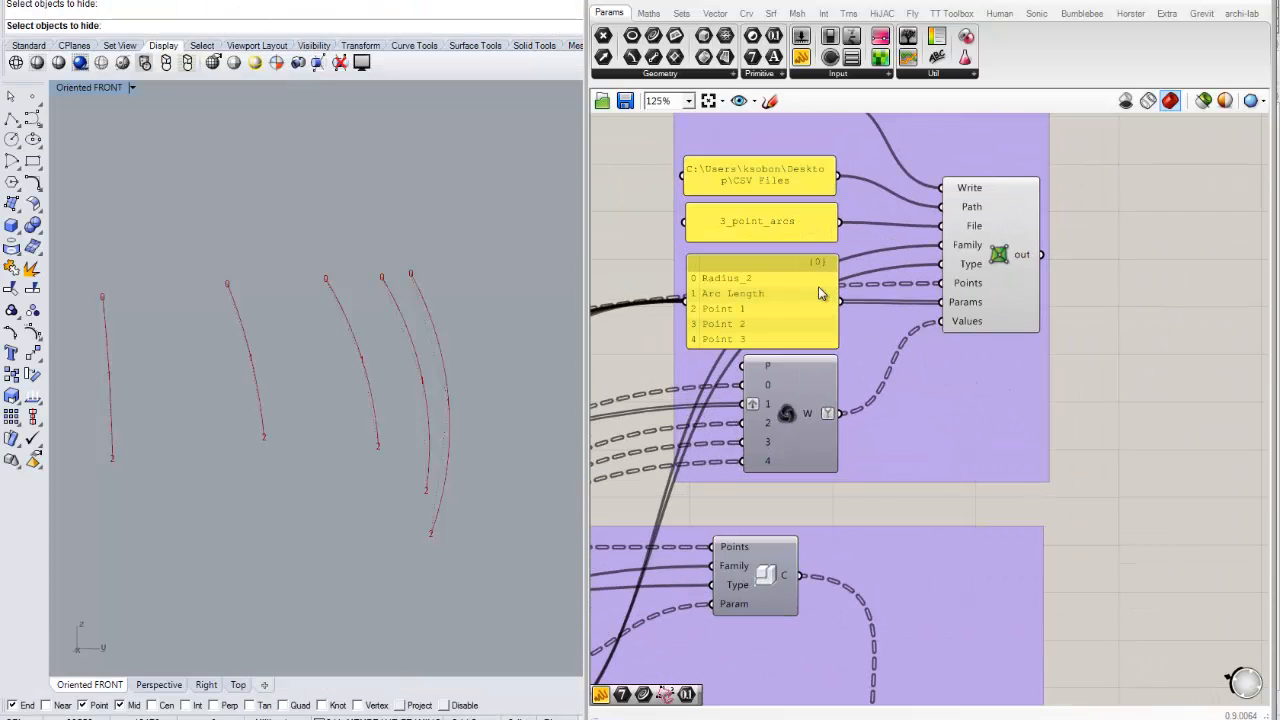
click(689, 293)
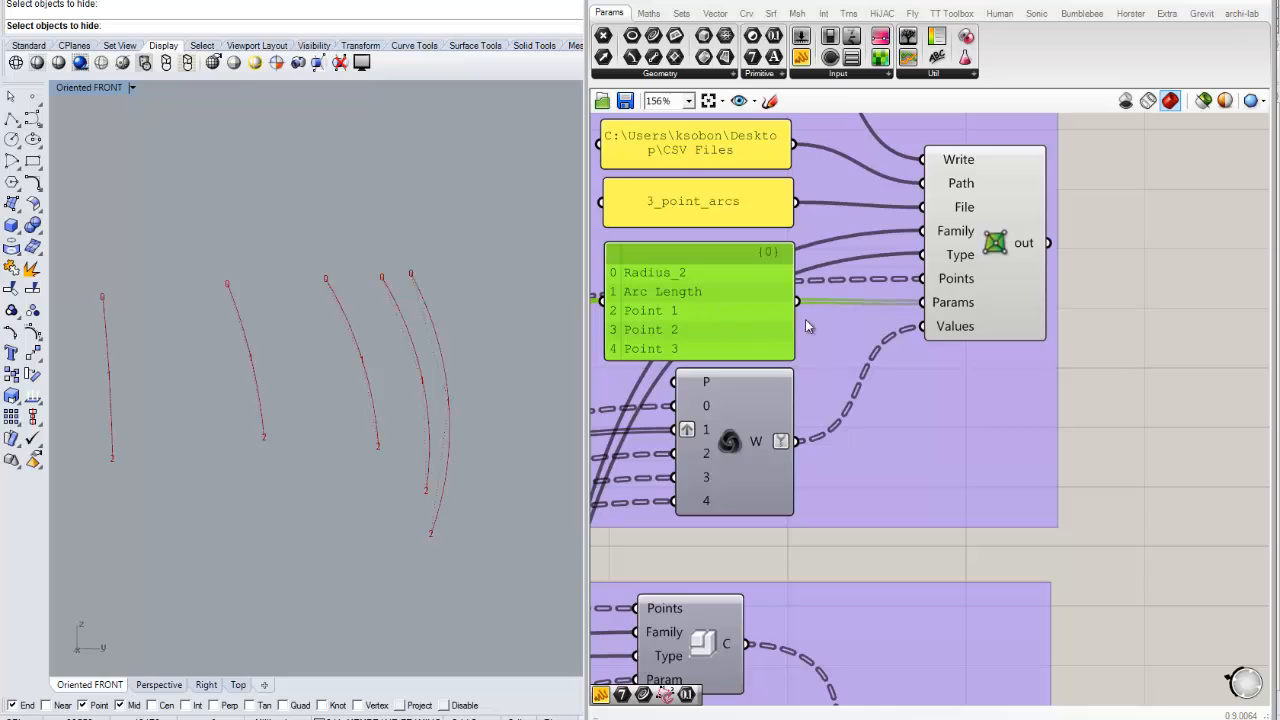
right_drag(808, 326, 798, 308)
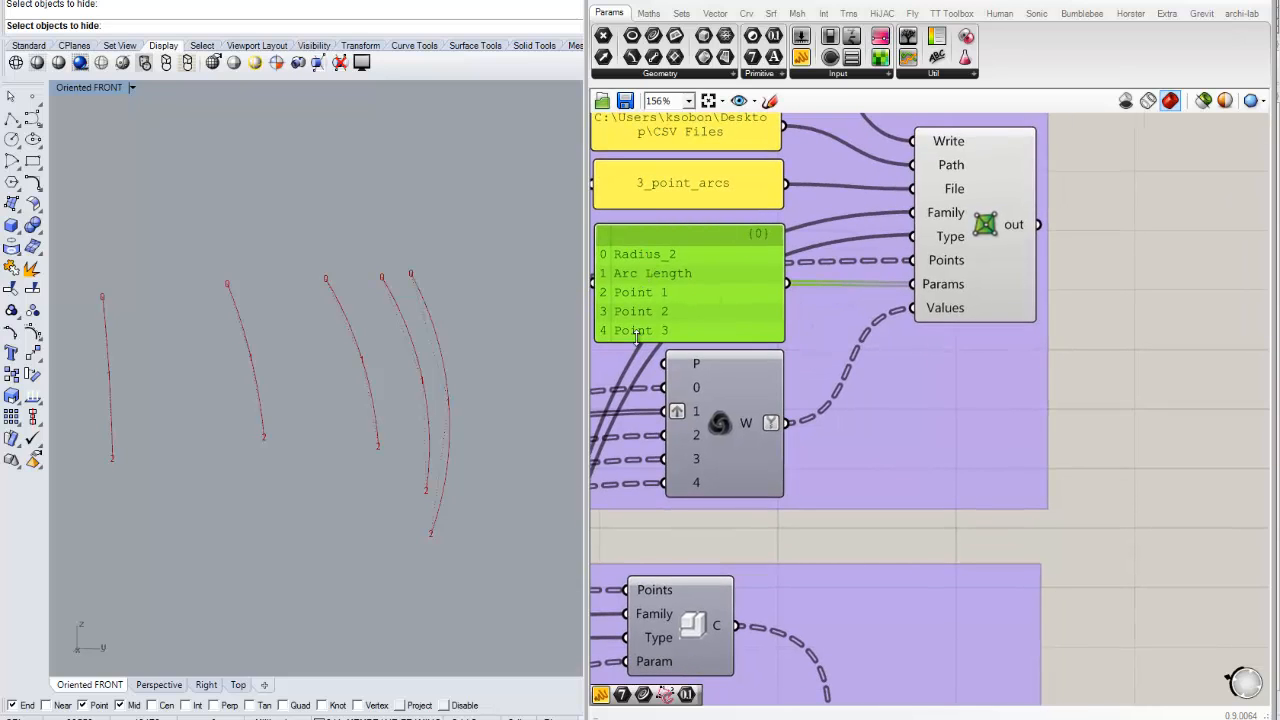
right_drag(866, 346, 856, 305)
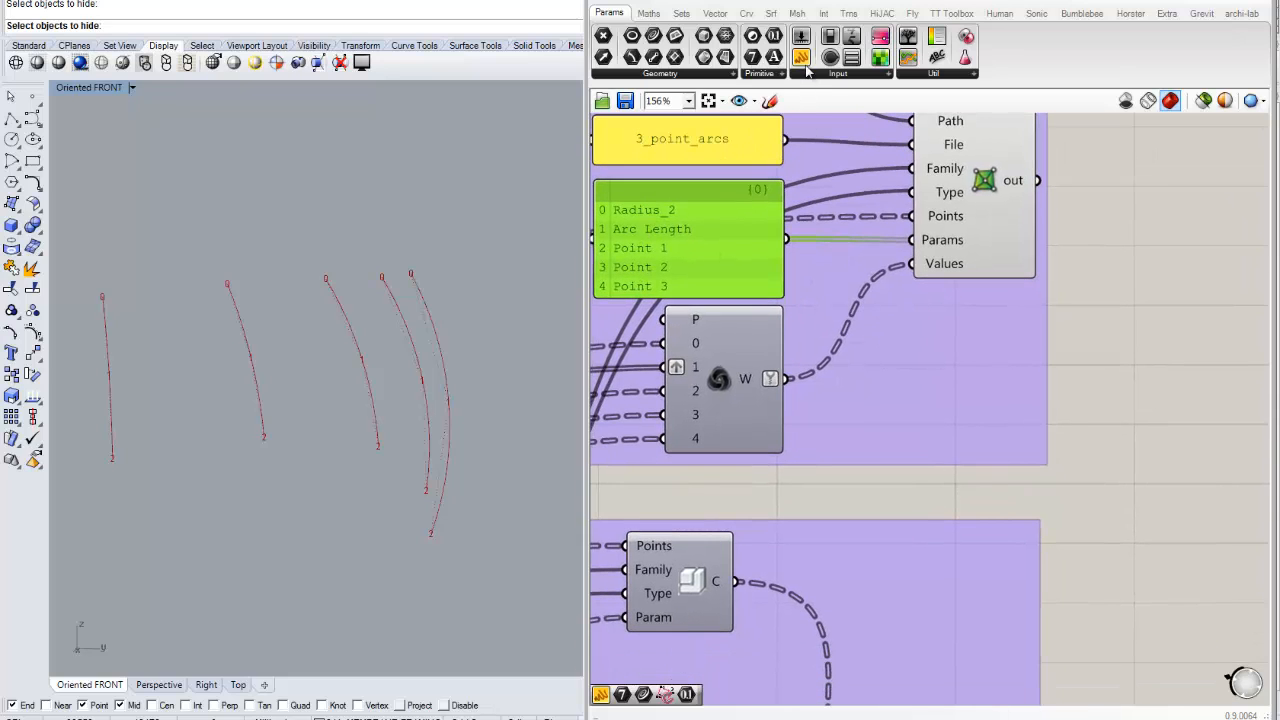
Place a new panel beside the CSV writer and connect the Weave component's W output to it.
drag(801, 57, 1108, 325)
right_drag(1091, 393, 1088, 397)
scroll(1088, 397, down, 1)
drag(1097, 352, 1103, 370)
scroll(1098, 419, up, 1)
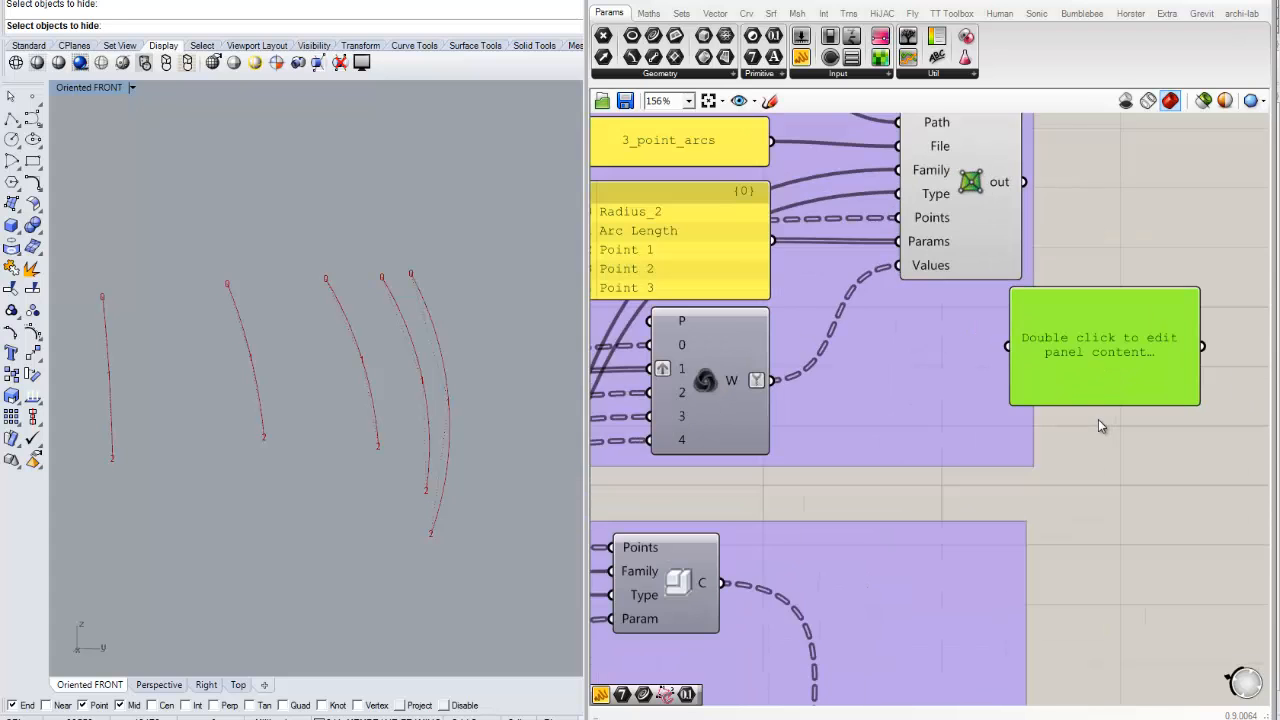
right_drag(842, 413, 859, 373)
drag(793, 342, 1025, 306)
scroll(900, 266, down, 2)
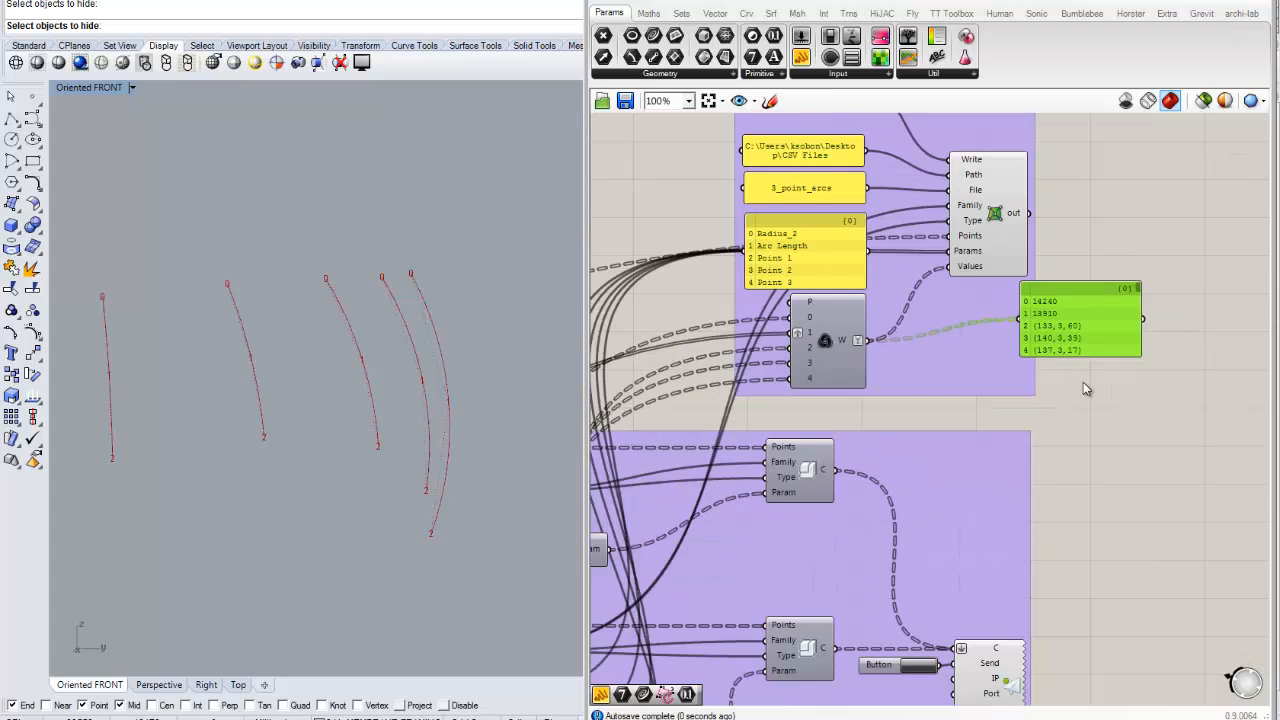
Reposition and enlarge the new panel, and examine the woven values in each arc's branch against the parameter names.
drag(1104, 308, 1128, 507)
scroll(980, 363, up, 1)
click(1134, 188)
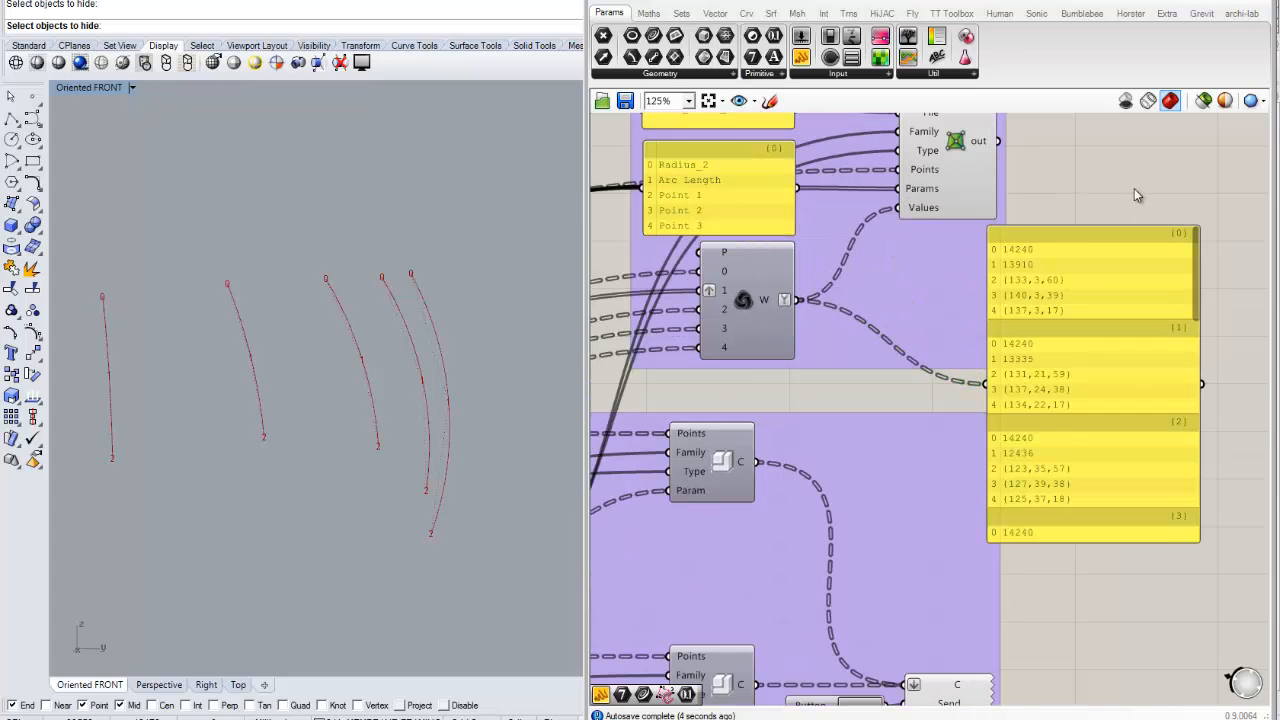
scroll(1133, 187, down, 1)
right_drag(1132, 185, 1119, 315)
scroll(1057, 398, up, 1)
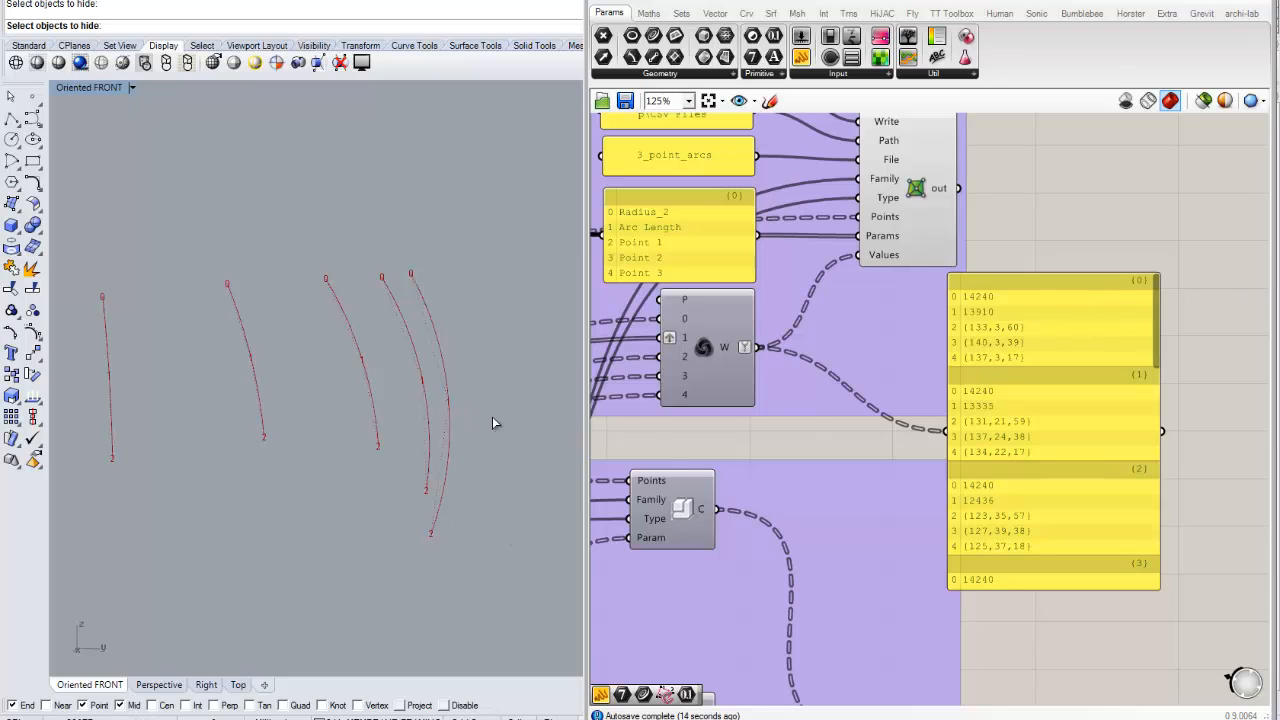
right_drag(790, 307, 813, 325)
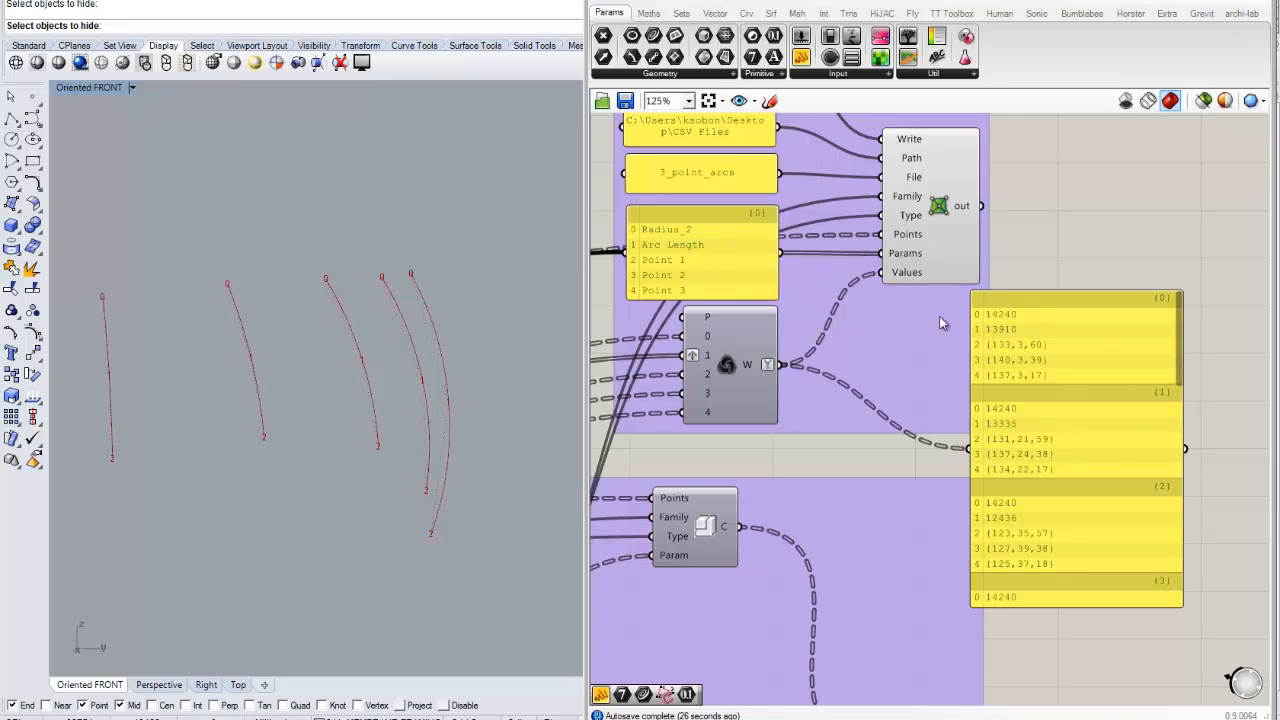
right_drag(1091, 408, 1099, 380)
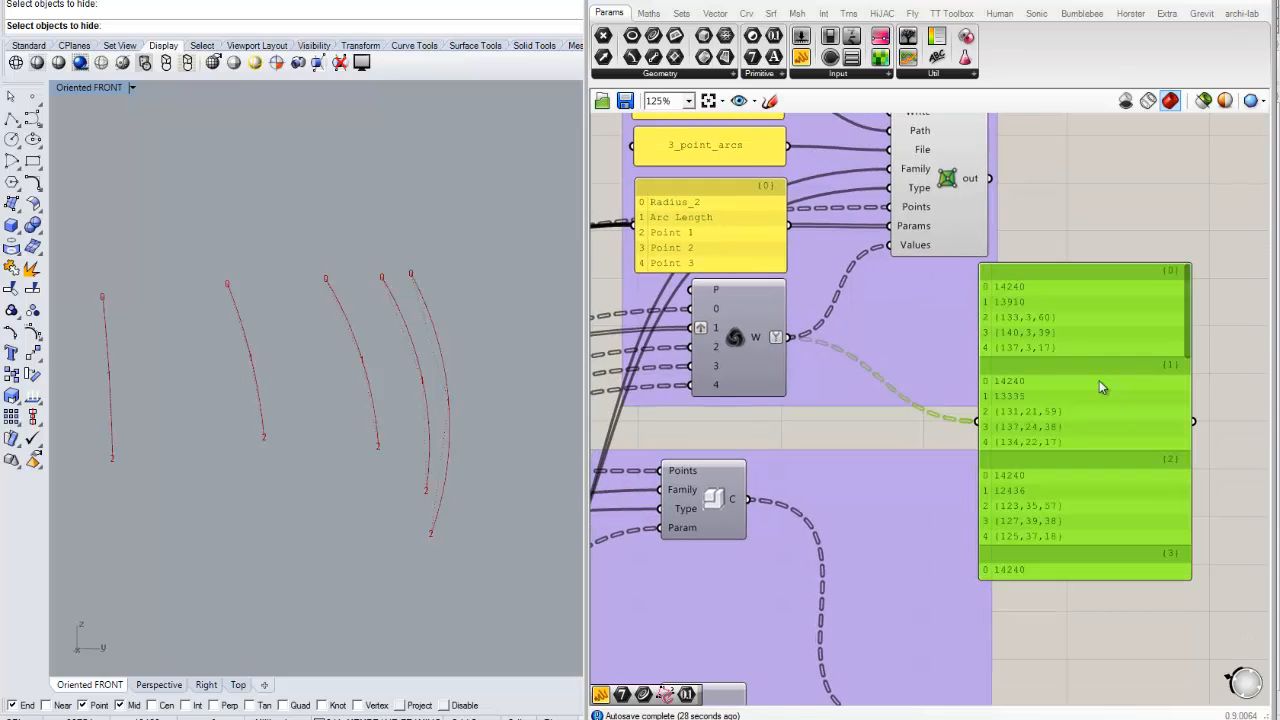
Delete the panel attached to the Weave component's output.
click(1099, 380)
right_drag(1081, 349, 1089, 370)
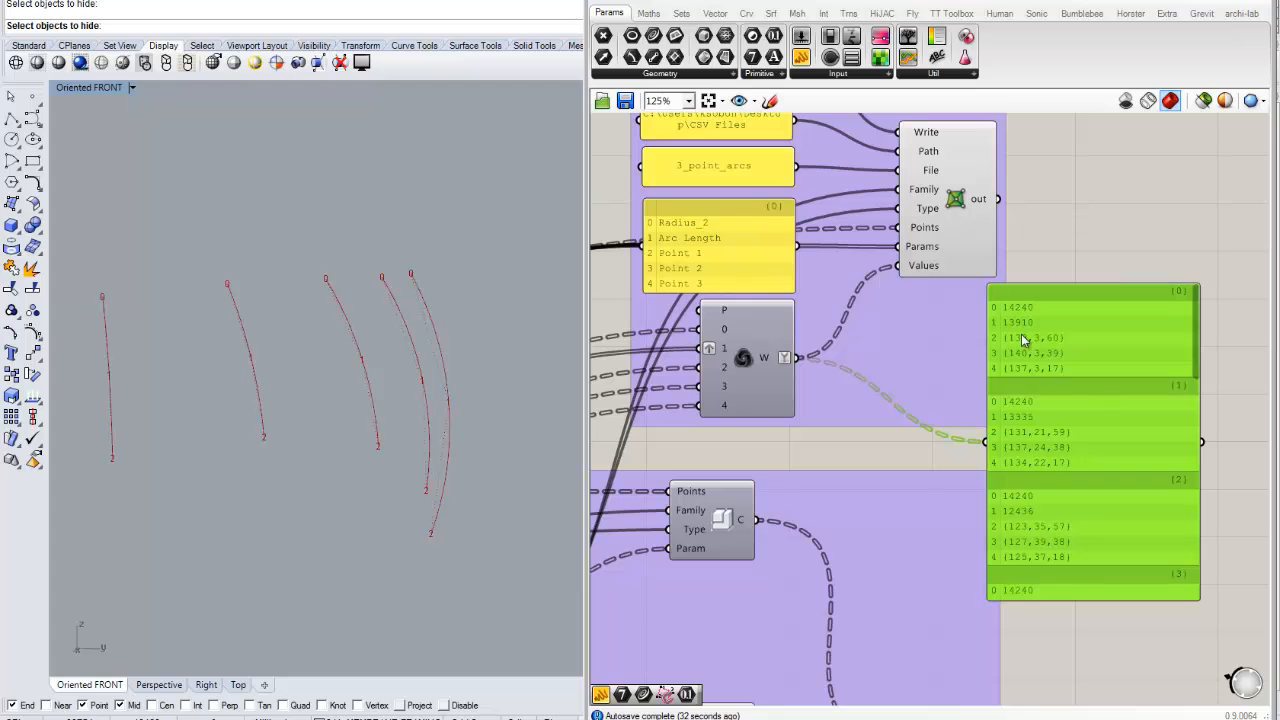
key(Delete)
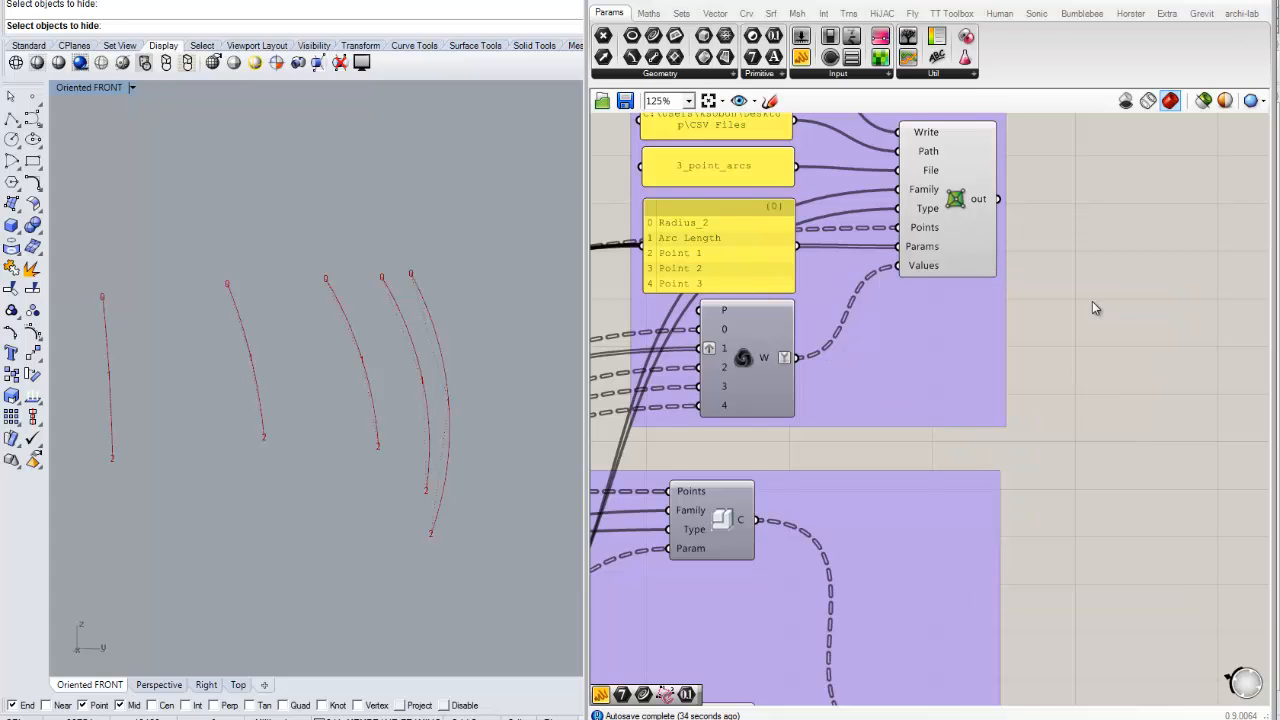
Place a panel beside the CSV writer and connect the writer's out output to it.
scroll(1092, 301, down, 3)
scroll(1118, 345, down, 1)
mouse_move(1119, 317)
right_down()
mouse_move(1094, 264)
mouse_move(1128, 328)
right_up()
scroll(1096, 265, up, 2)
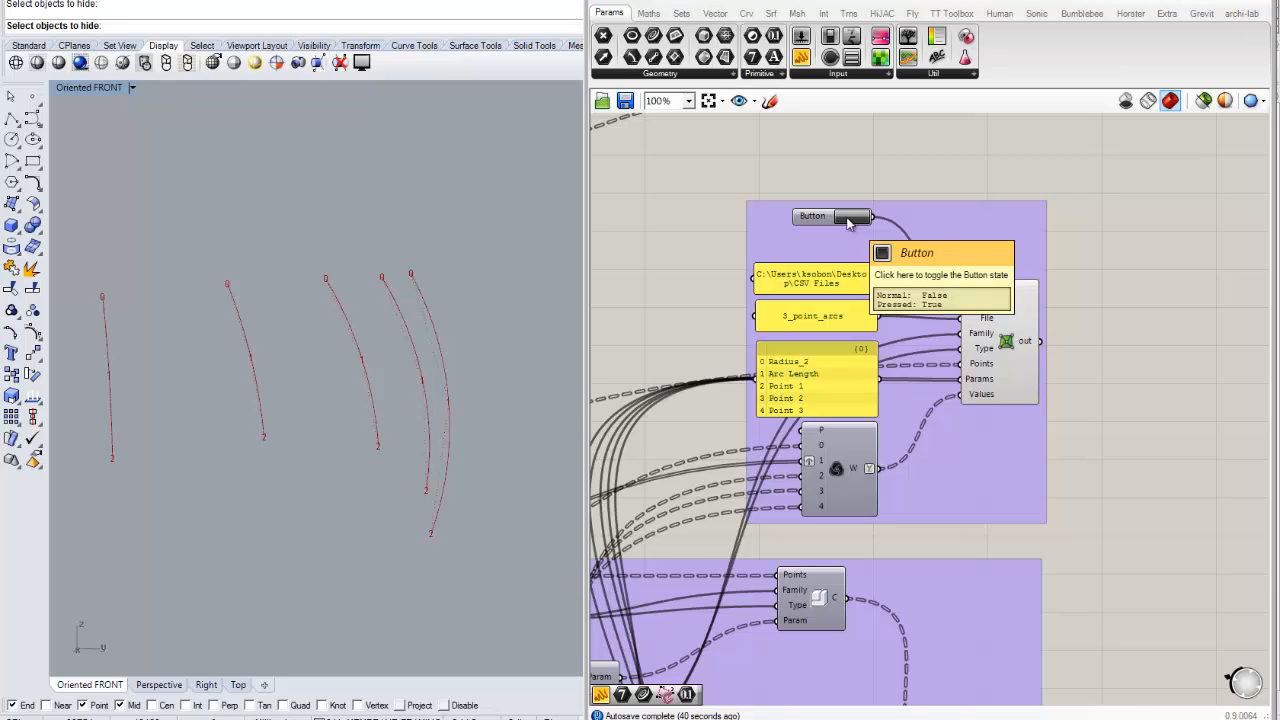
right_drag(853, 216, 737, 220)
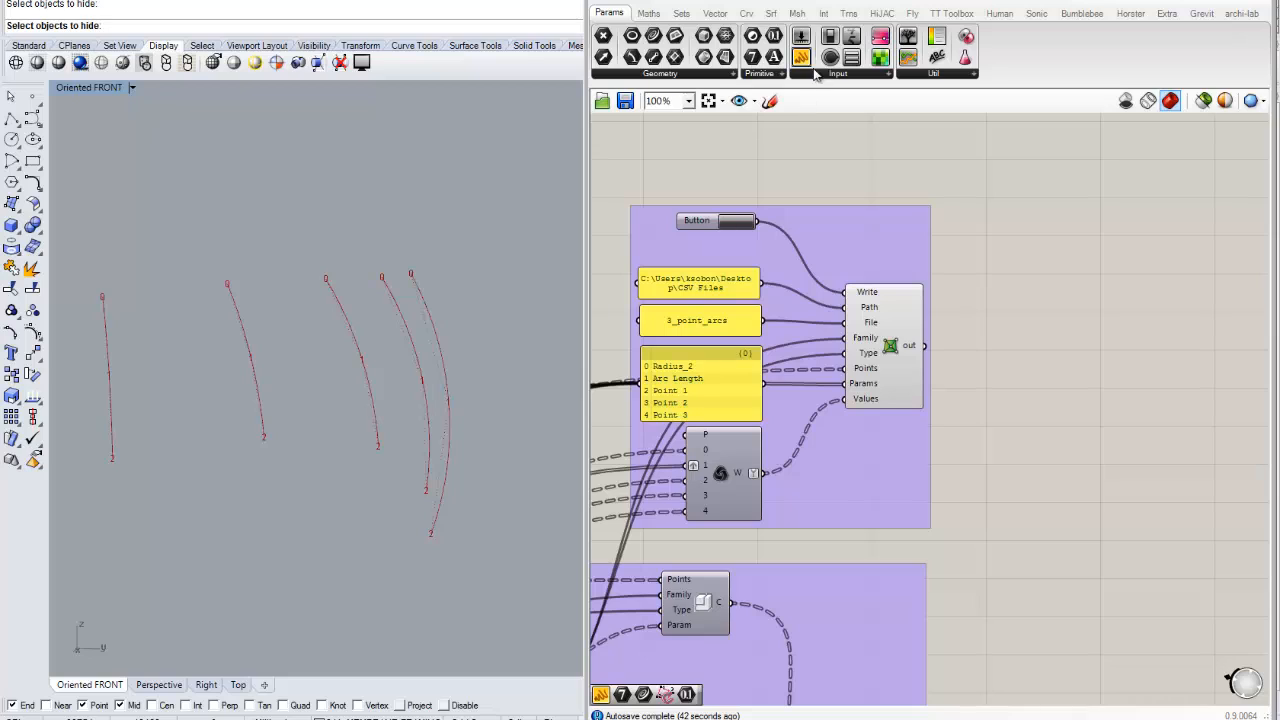
drag(812, 70, 1067, 330)
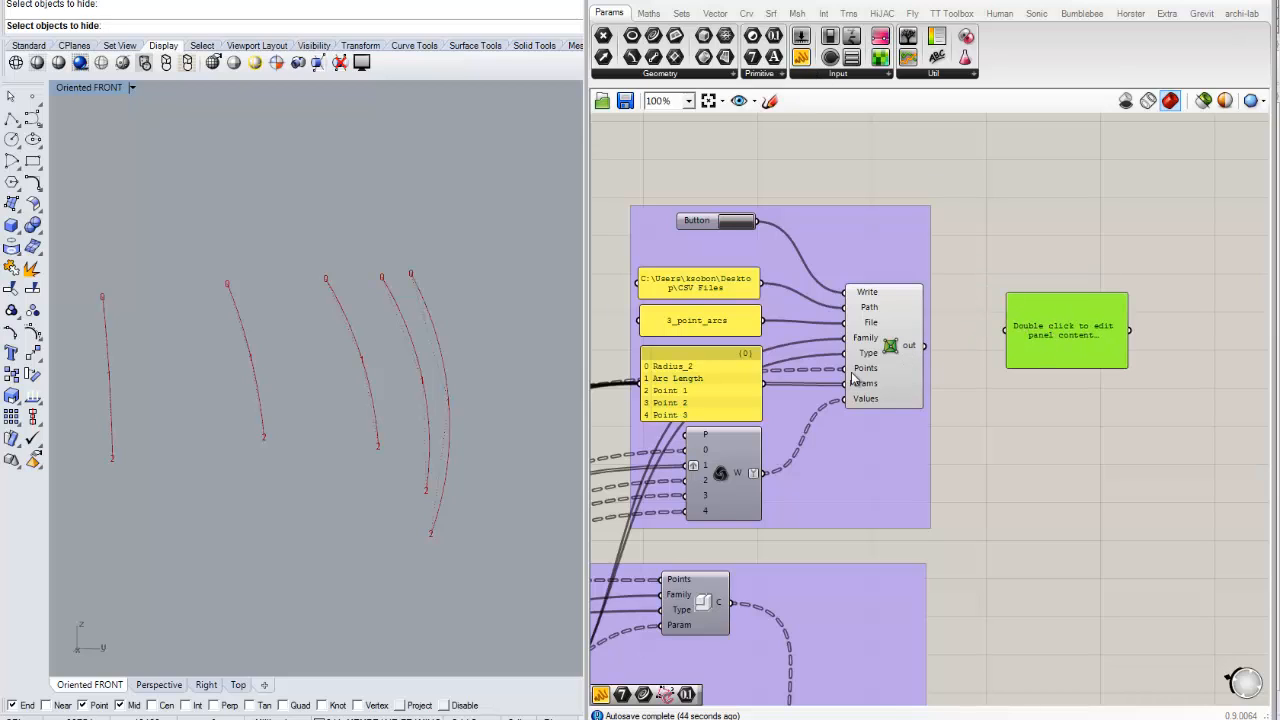
drag(924, 346, 1006, 333)
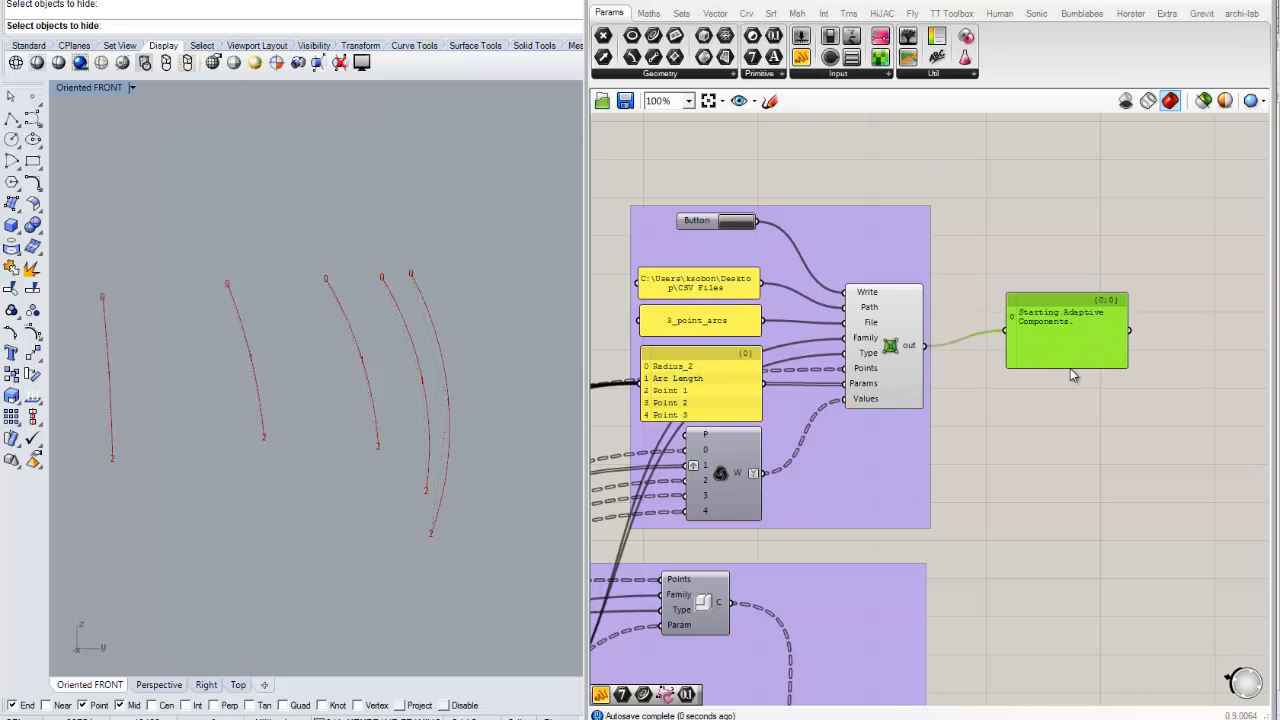
Run the CSV writer through its Write button to export the 3_point_arcs file.
scroll(1053, 360, up, 1)
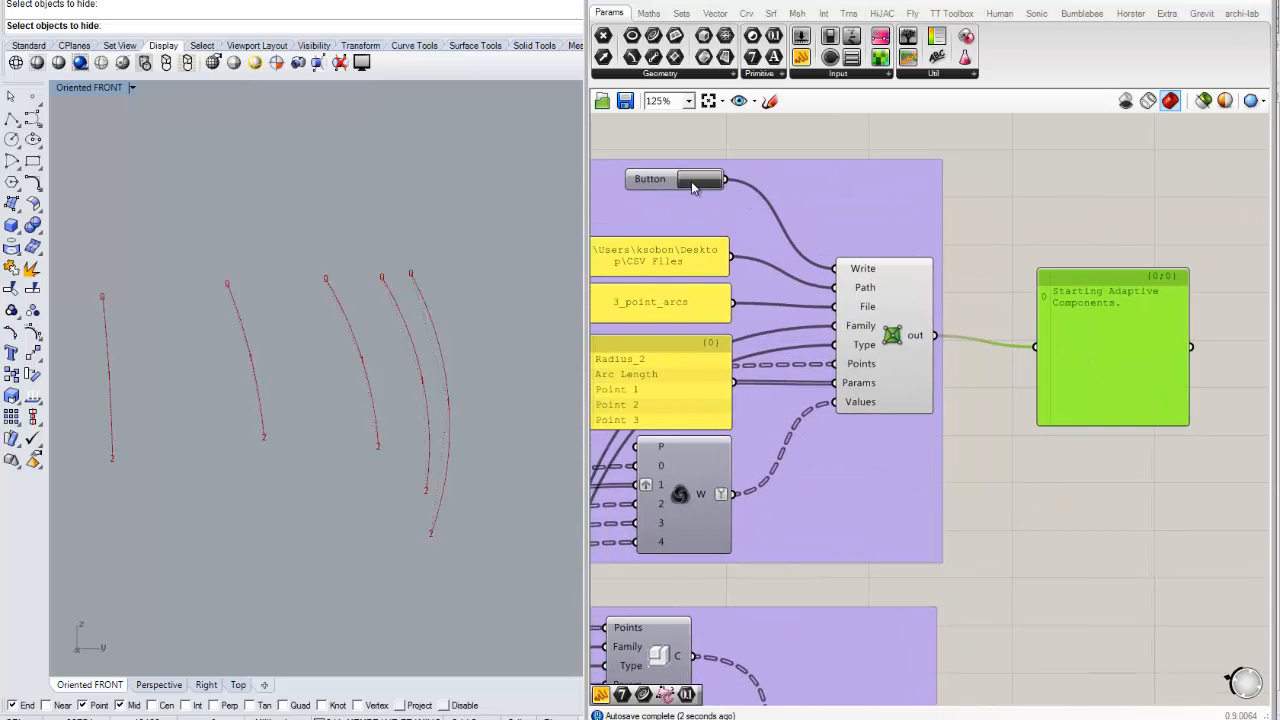
click(693, 182)
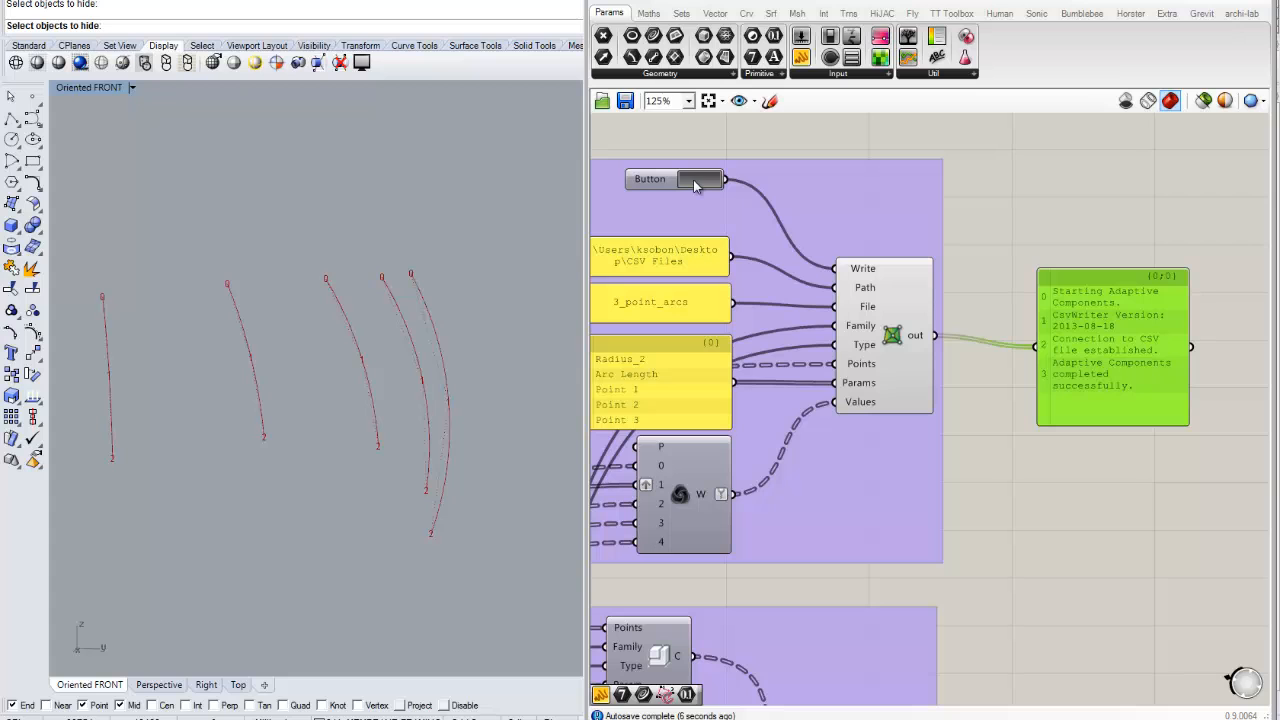
right_drag(995, 471, 997, 422)
click(1103, 438)
scroll(1040, 438, down, 1)
right_drag(826, 318, 818, 338)
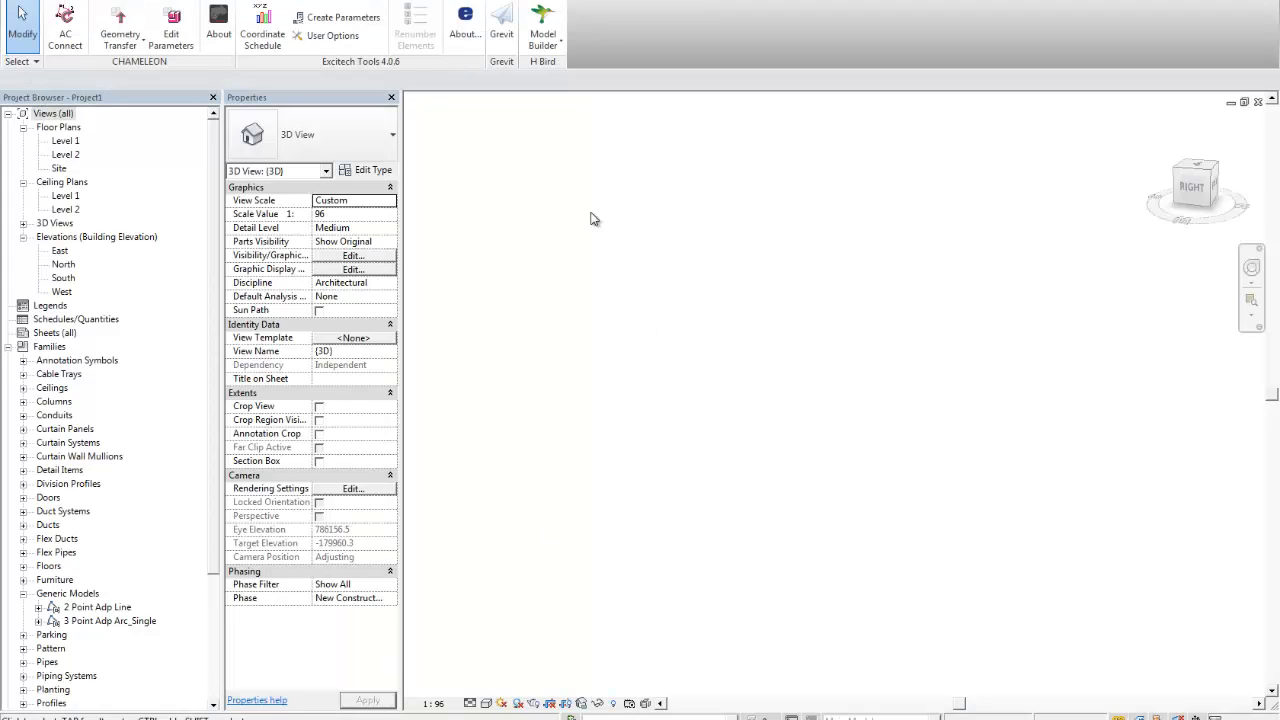
Switch to Revit, start Model Builder, dismiss its messages, and open Create Elements from File.
click(542, 22)
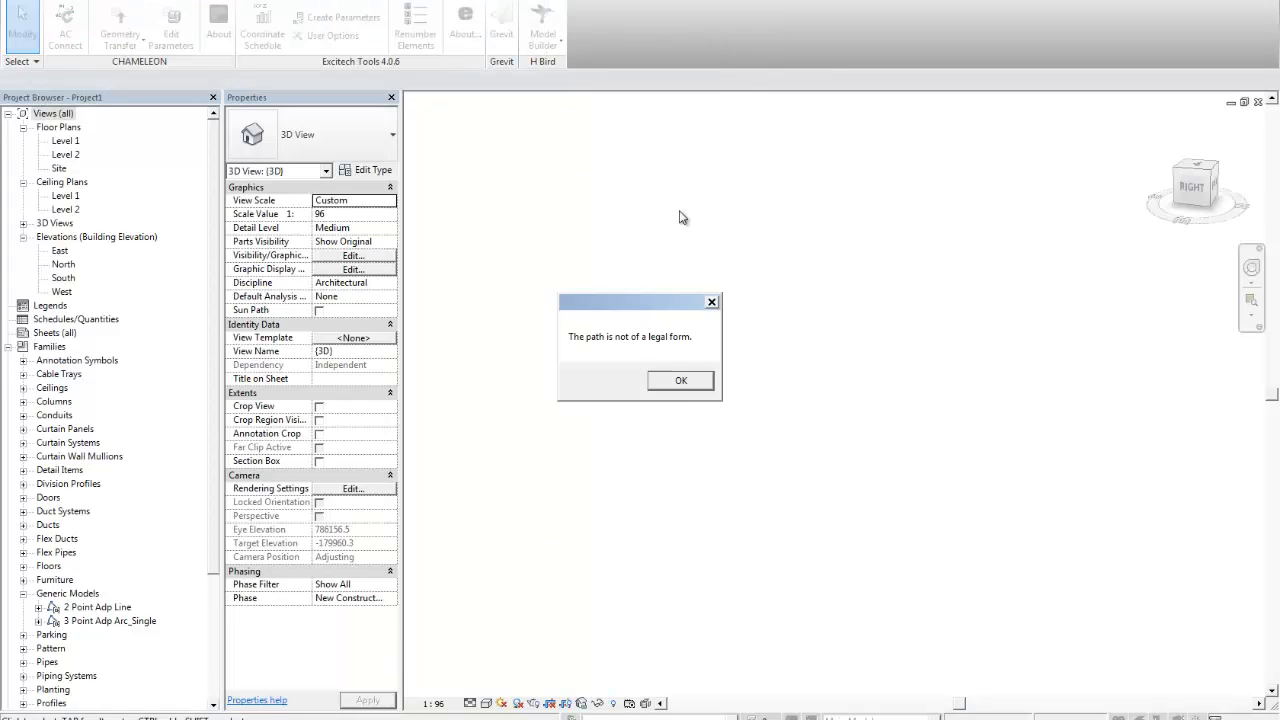
click(680, 381)
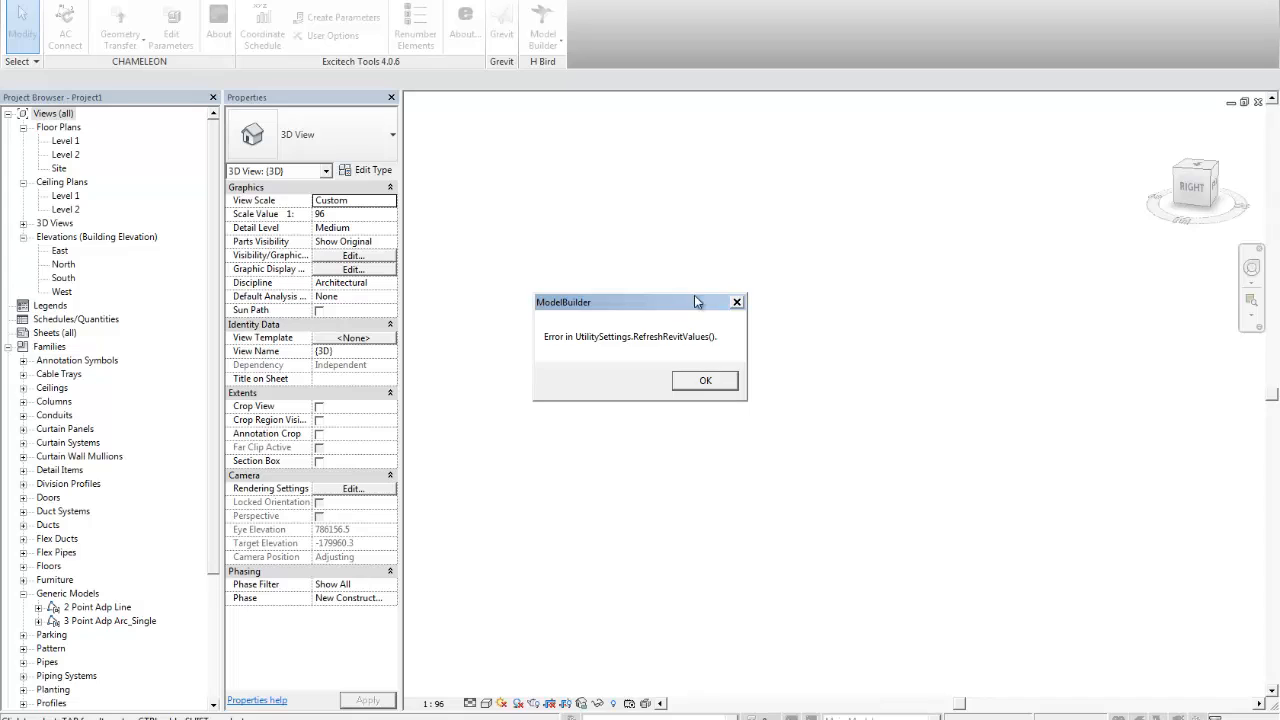
drag(695, 299, 747, 262)
click(767, 347)
drag(641, 236, 756, 168)
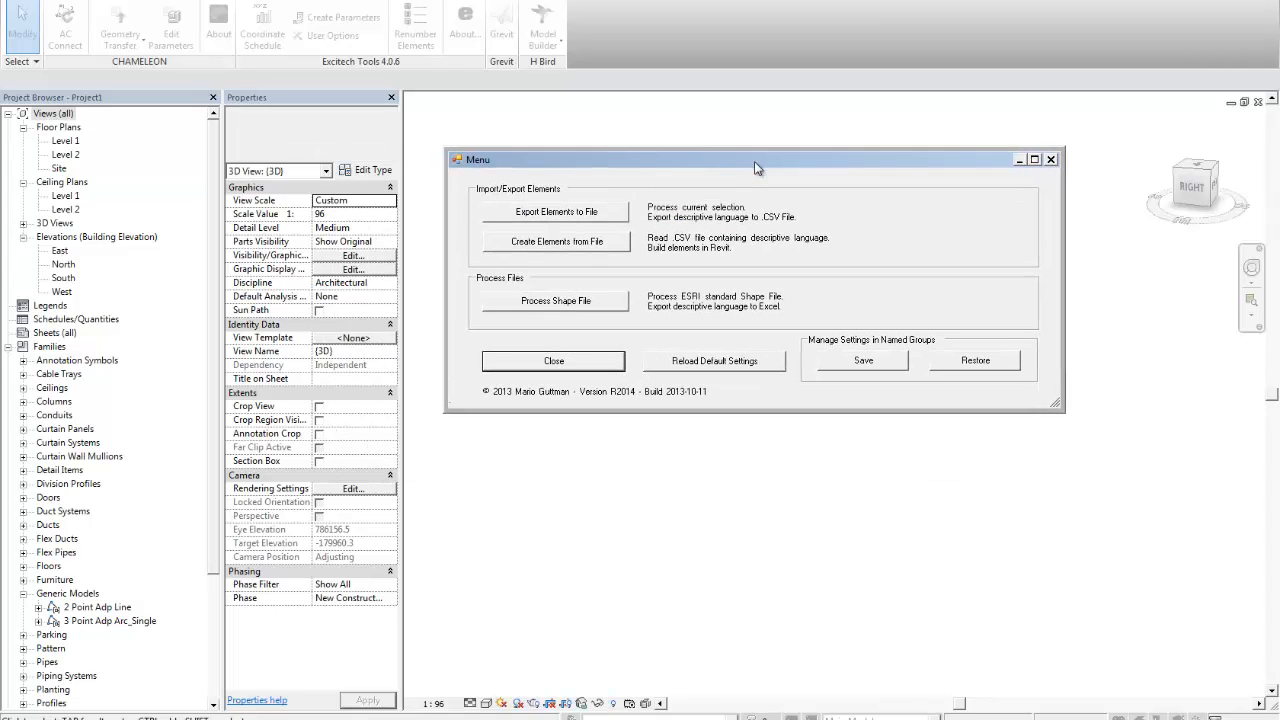
click(574, 246)
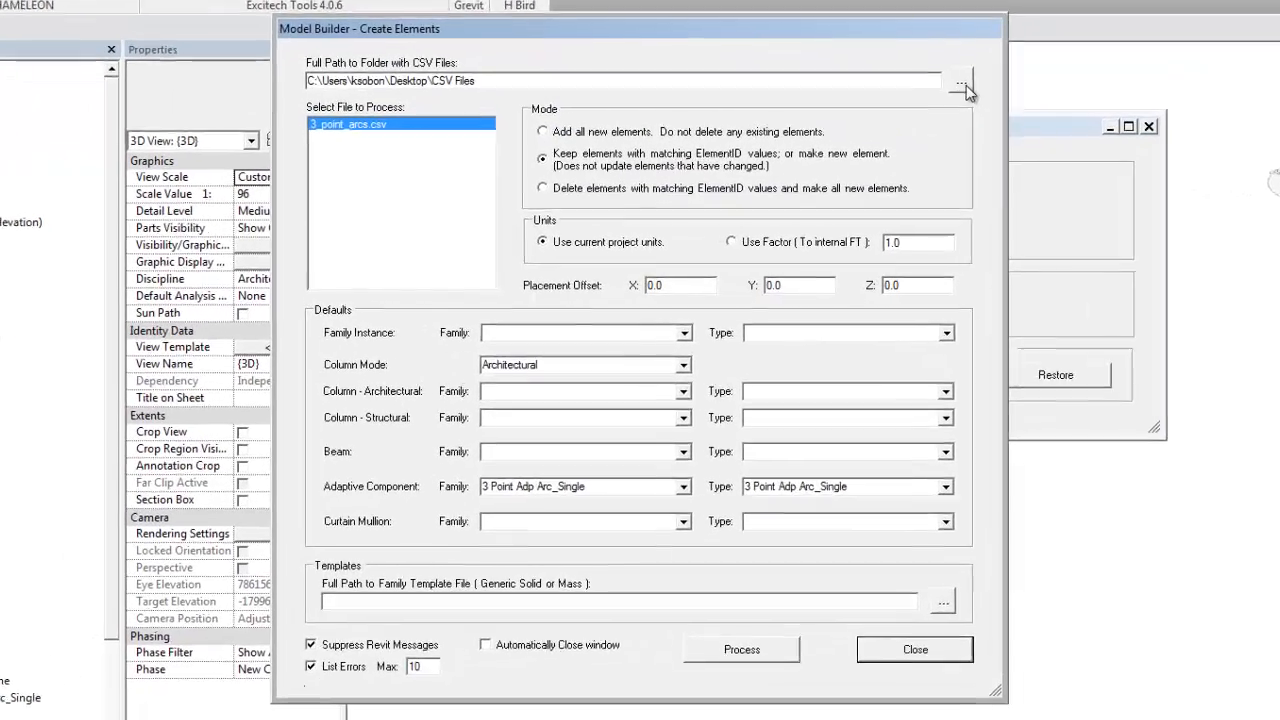
Choose the desktop's CSV Files folder, select 3_point_arcs.csv, and set the mode to add all new elements.
click(899, 122)
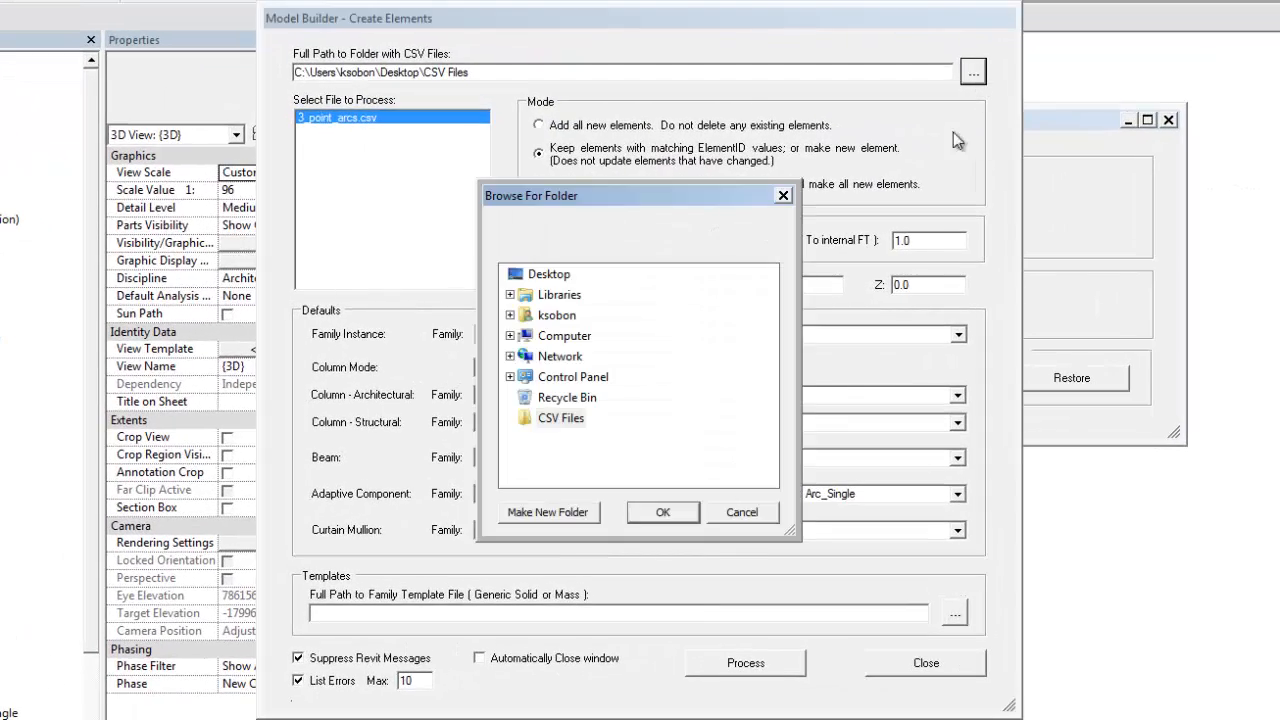
click(558, 420)
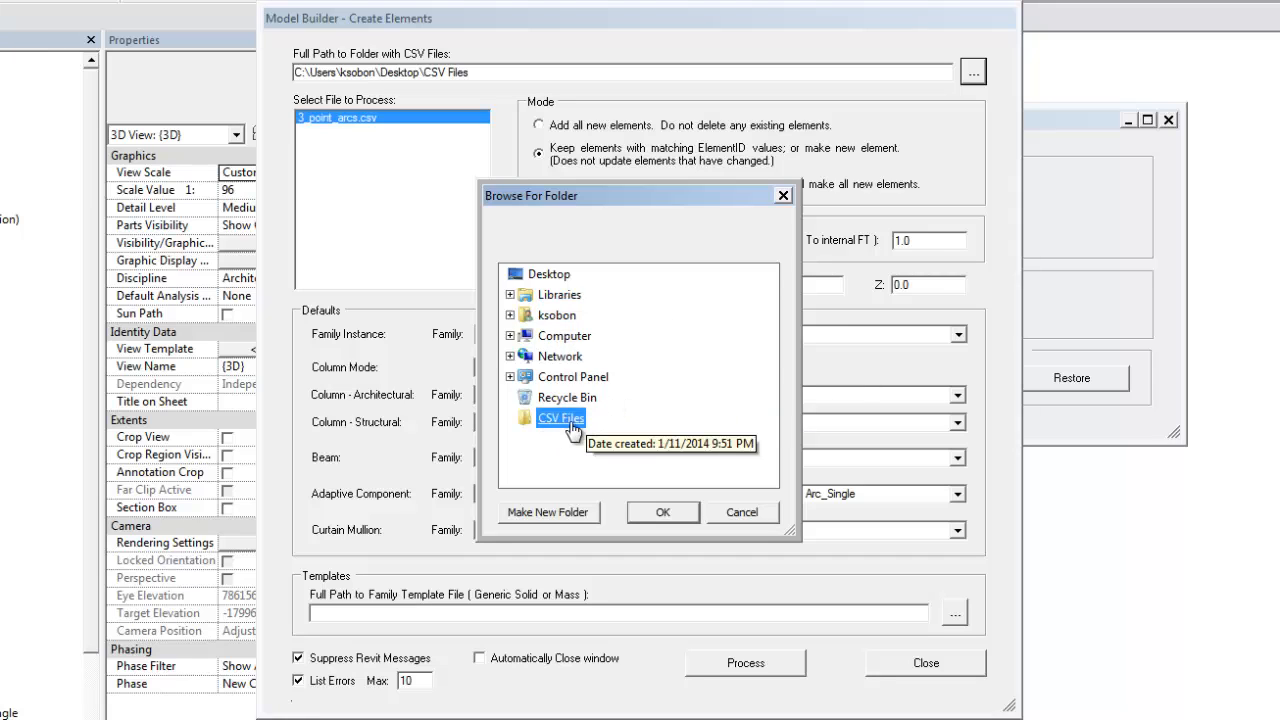
click(686, 519)
click(356, 119)
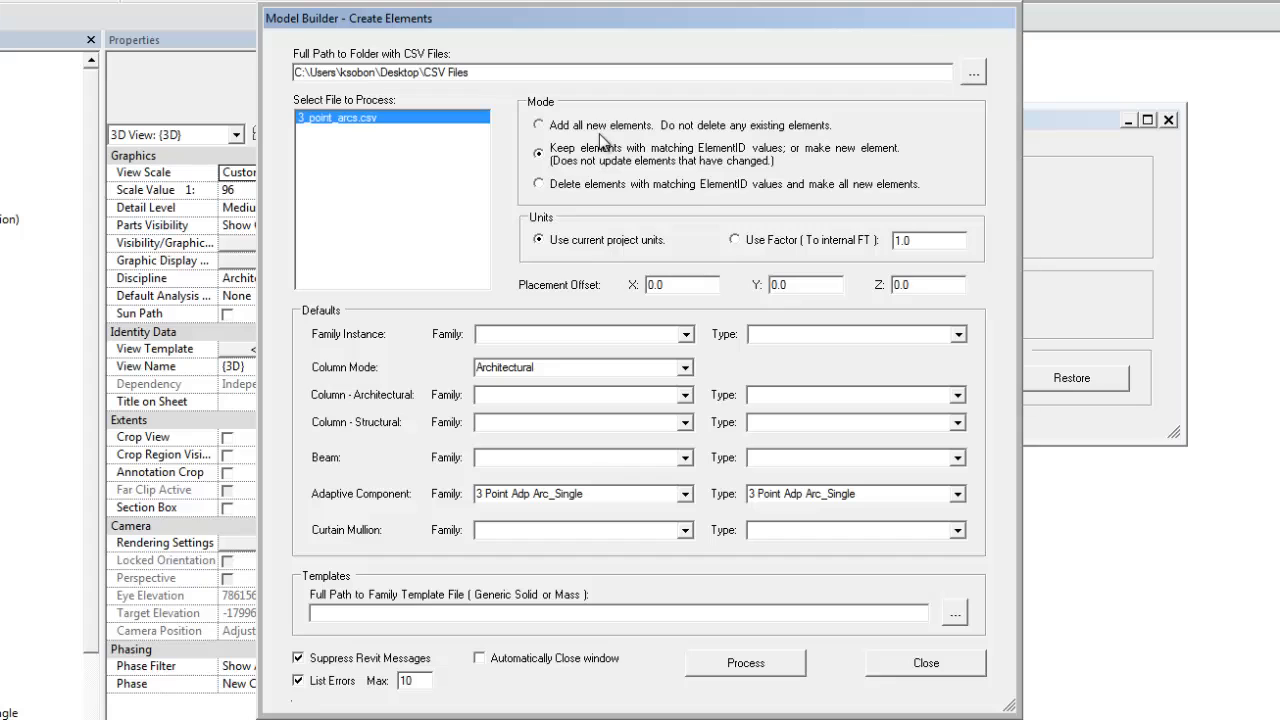
click(568, 128)
Choose 3 Point Adp Arc_Single as the adaptive component family, process the file, and close the dialog.
click(686, 494)
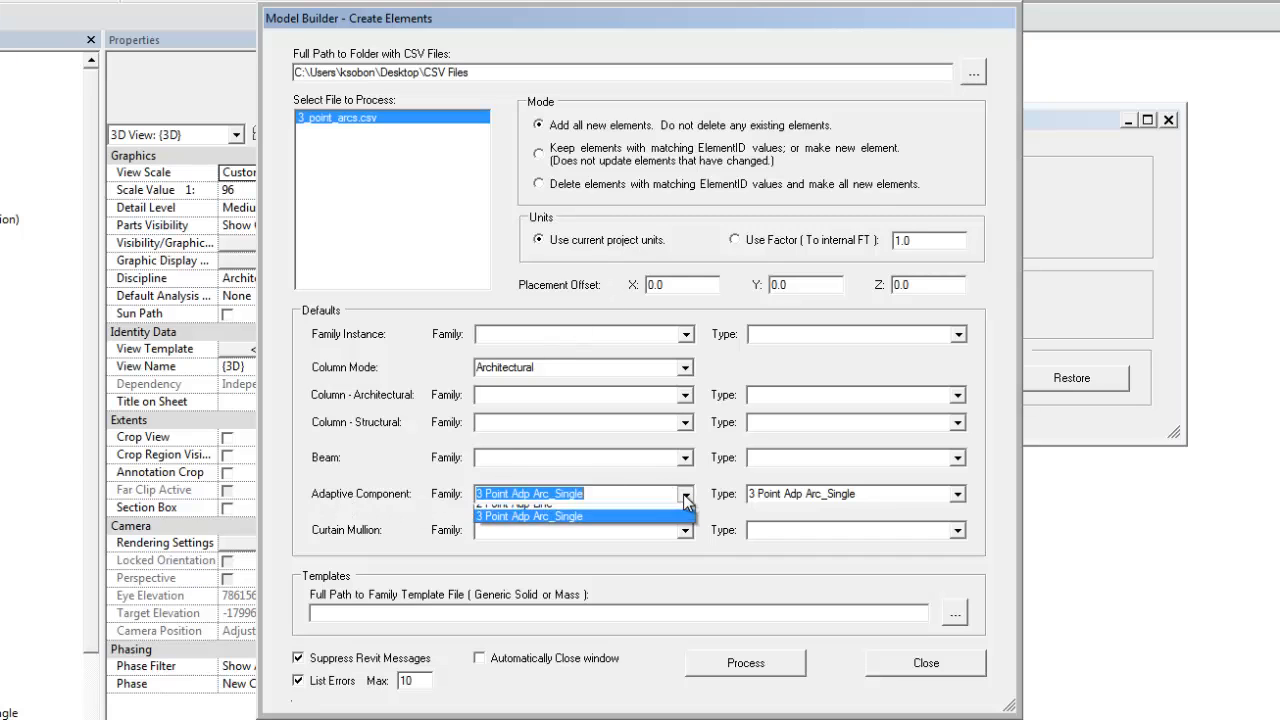
click(550, 525)
click(497, 499)
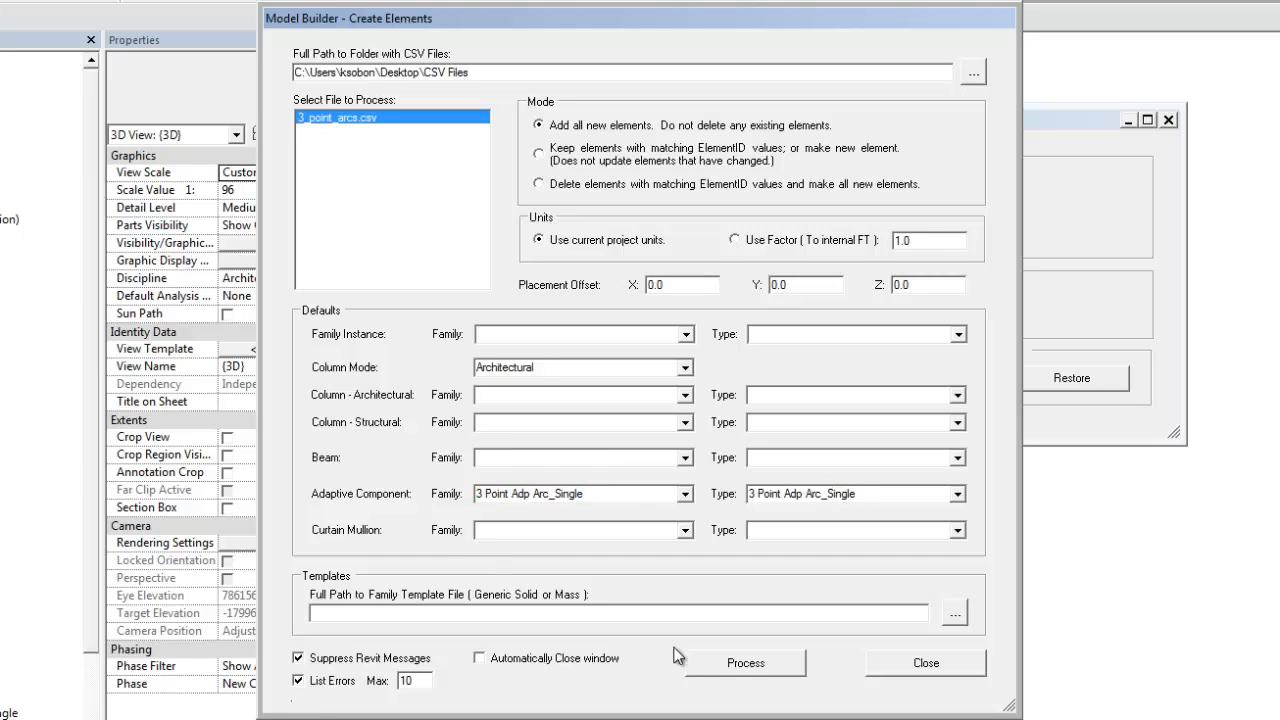
click(758, 663)
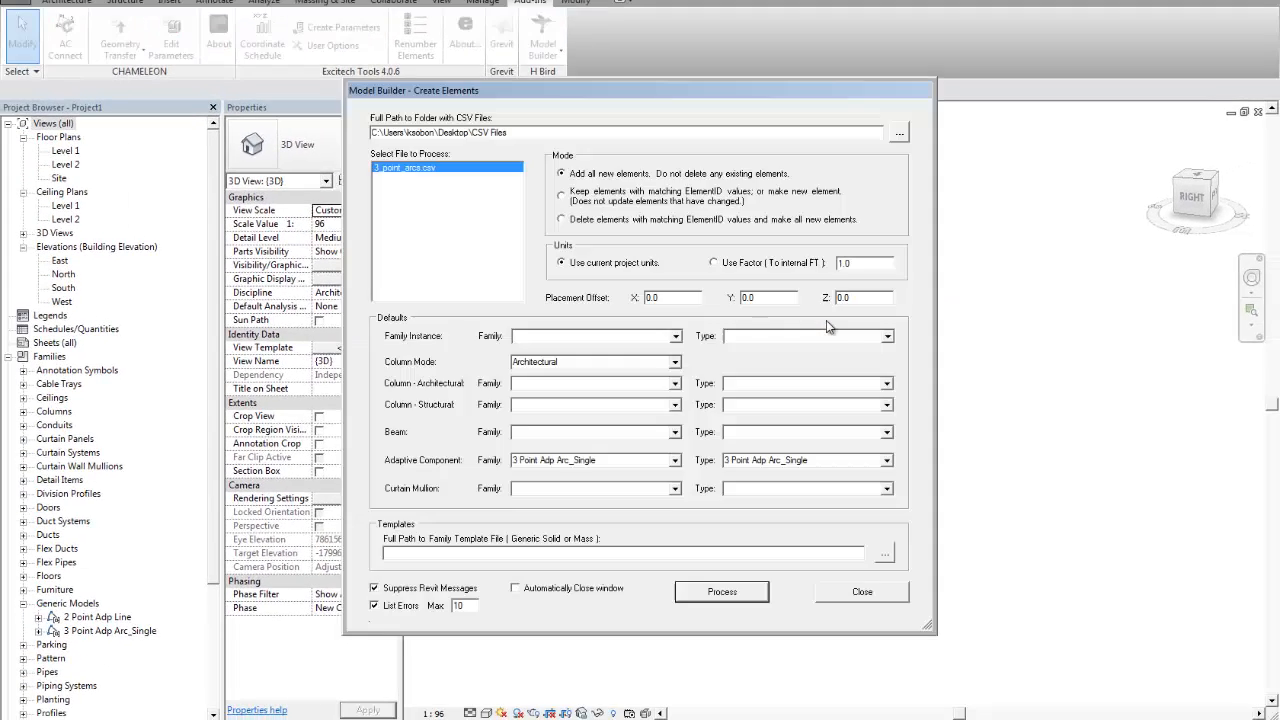
click(855, 590)
Select one of the arcs created in the 3D view and examine its point, Radius_2 and Arc Length parameters and its point order.
scroll(705, 368, up, 9)
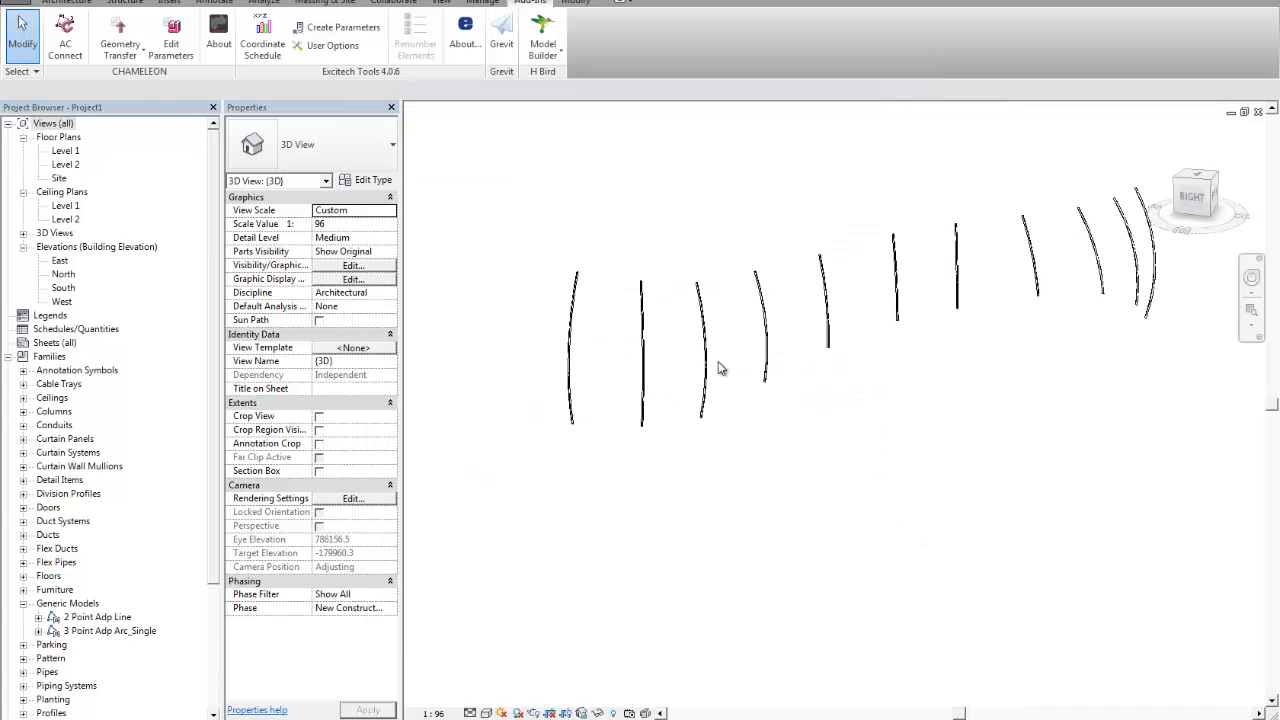
scroll(825, 425, down, 4)
middle_drag(830, 427, 832, 463)
scroll(646, 377, up, 5)
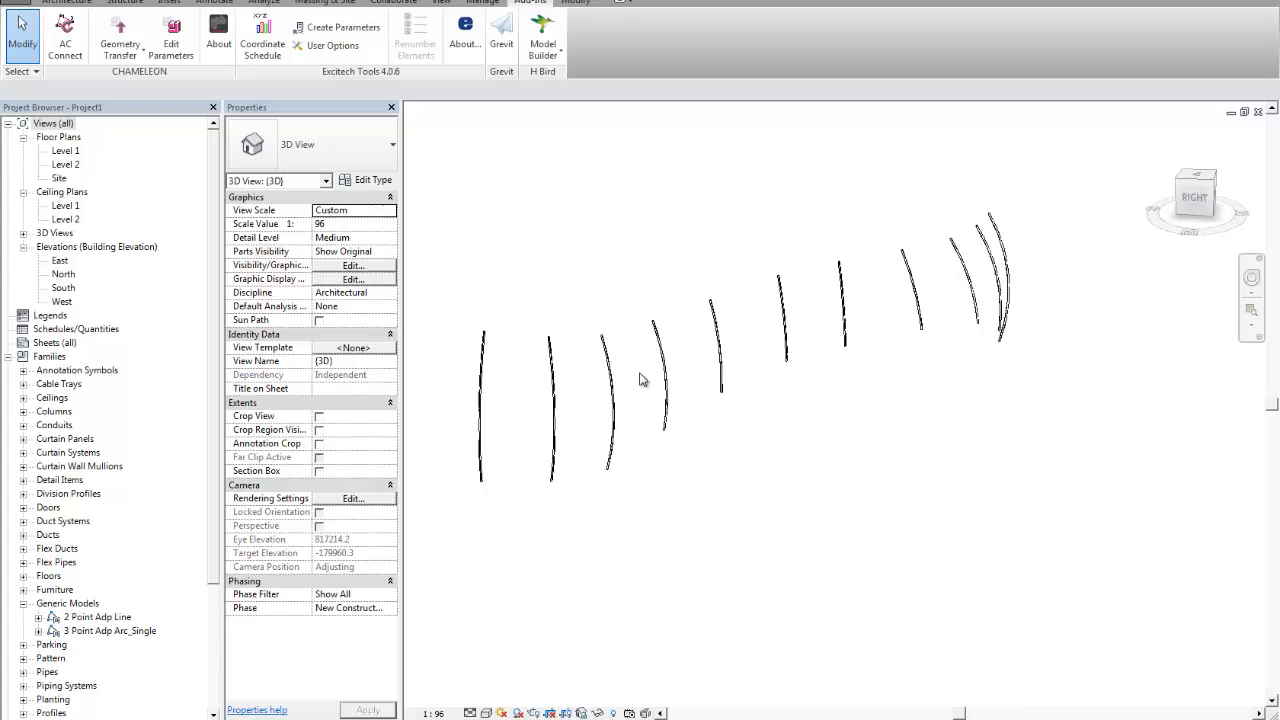
click(677, 420)
scroll(668, 380, up, 2)
scroll(668, 380, up, 1)
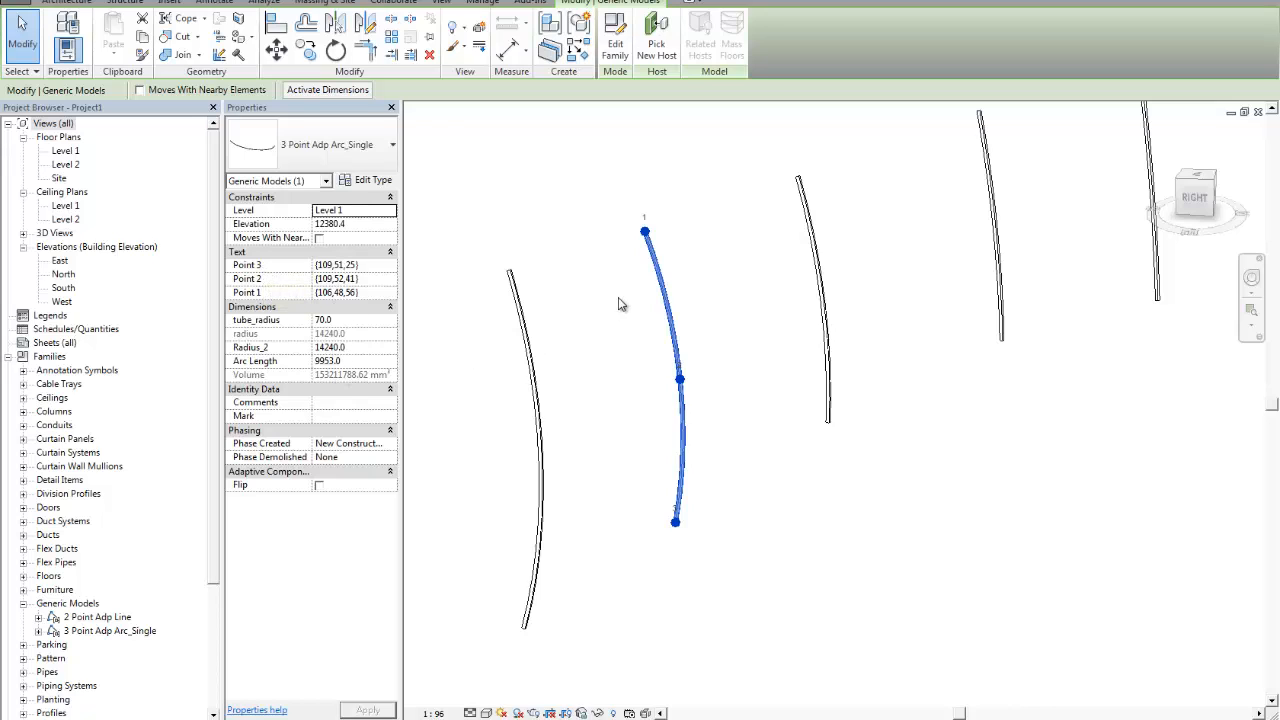
scroll(666, 294, up, 4)
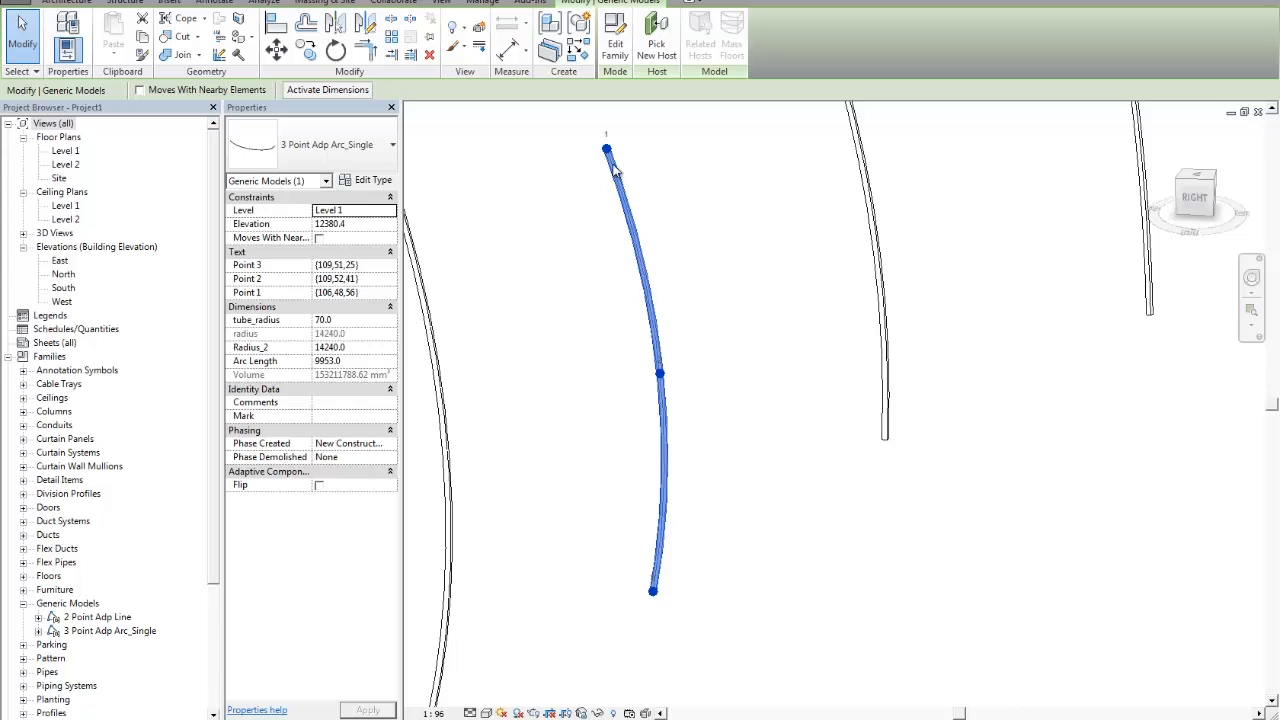
Select the neighbouring arc and compare its point coordinates, Radius_2 and Arc Length values.
click(751, 353)
scroll(803, 352, down, 2)
scroll(862, 328, up, 2)
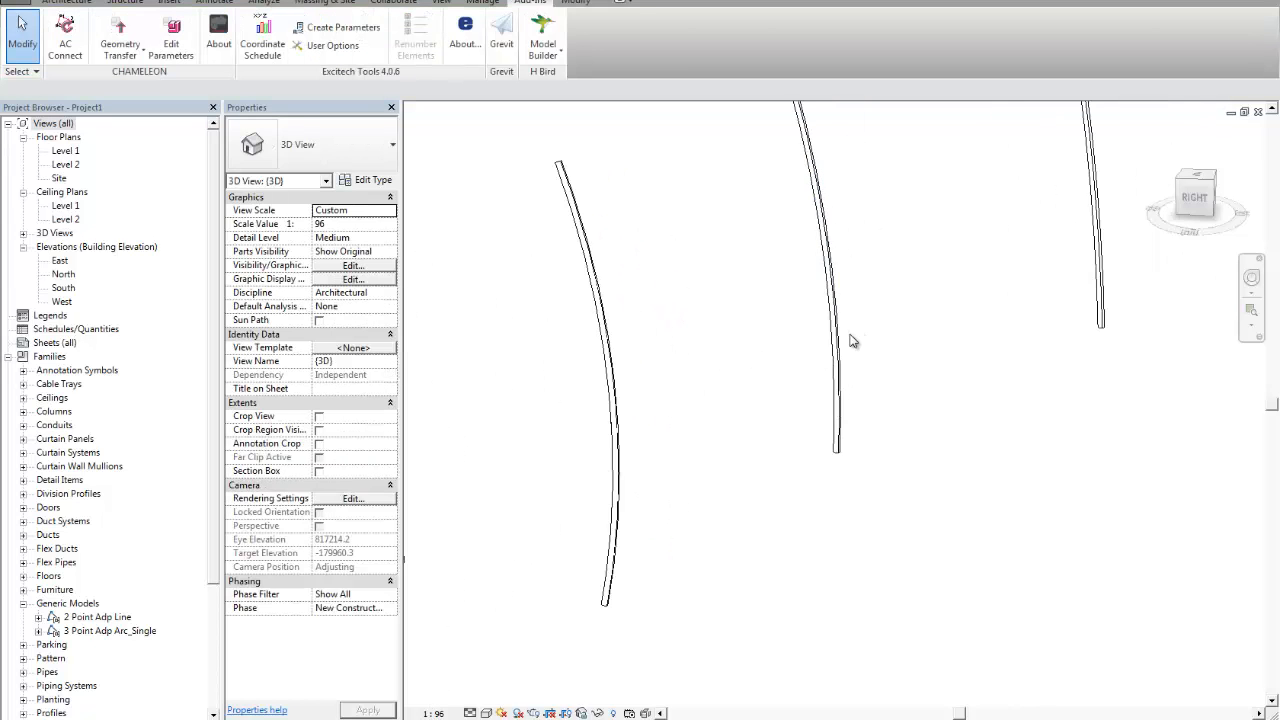
click(837, 338)
middle_drag(903, 351, 807, 453)
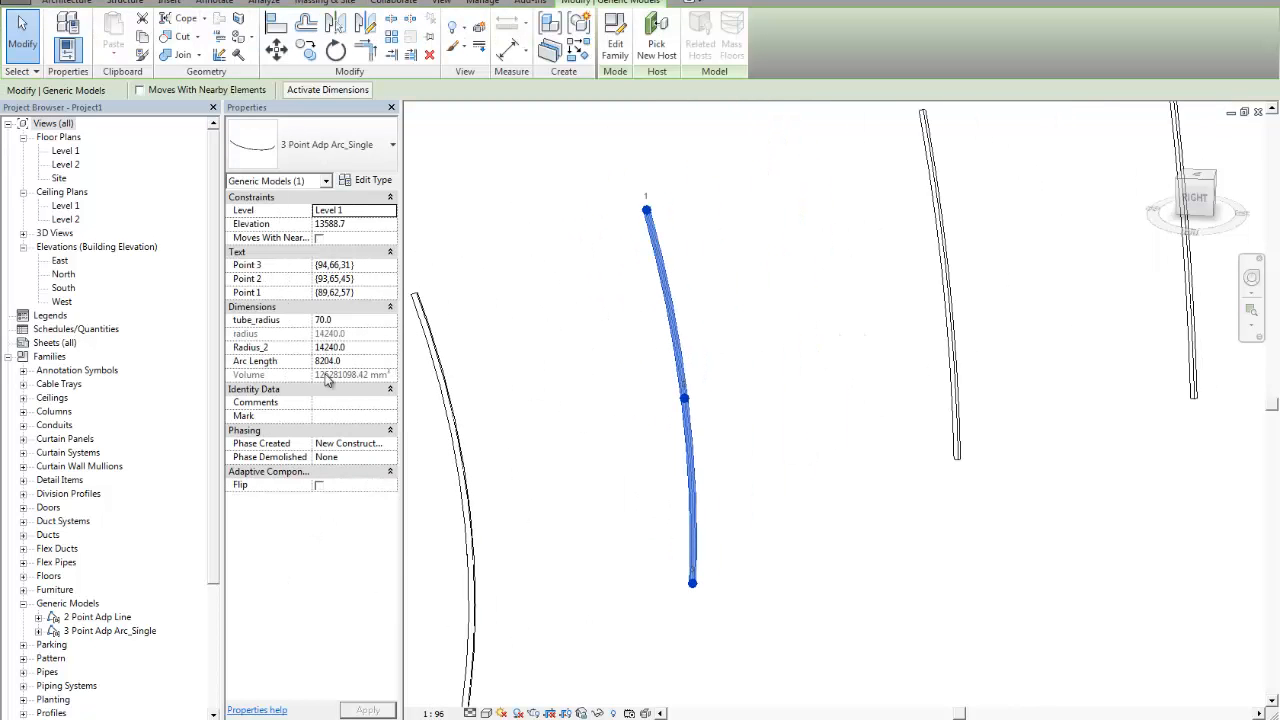
Select another arc farther along the row to check its parameters, and clear the selection.
scroll(770, 356, down, 3)
middle_drag(877, 348, 748, 363)
scroll(746, 360, up, 2)
click(745, 359)
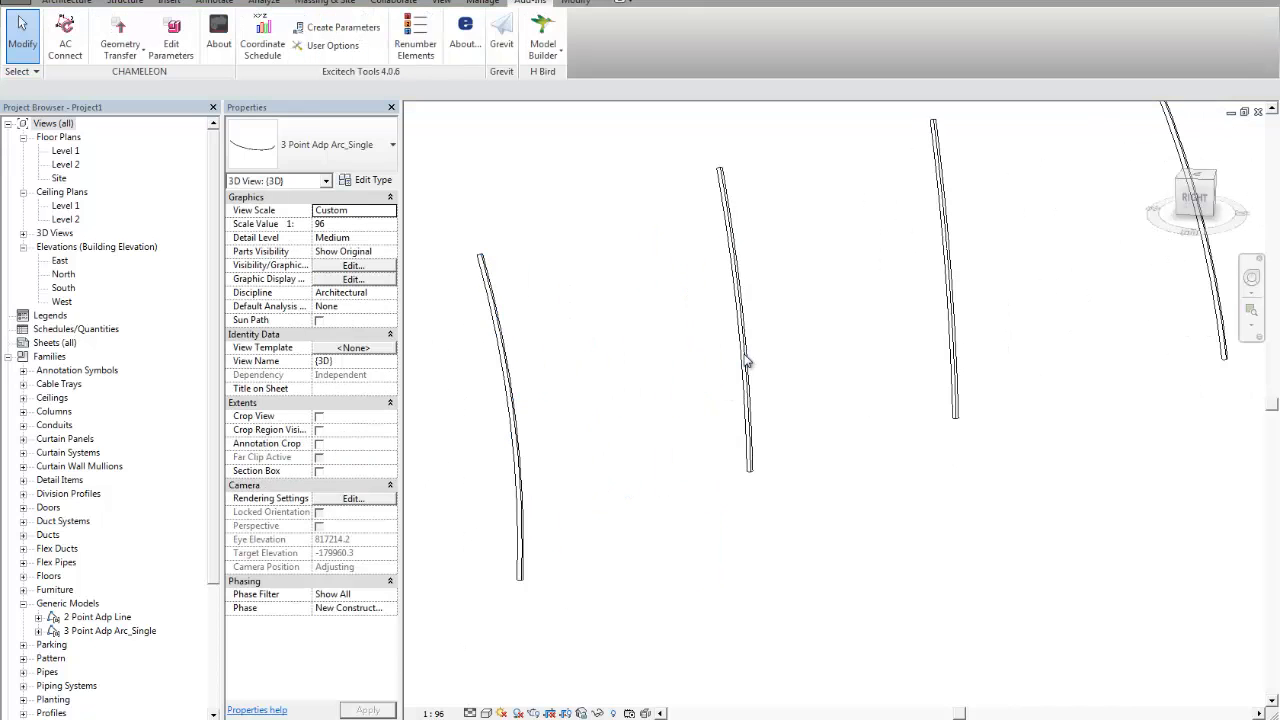
click(752, 364)
scroll(776, 362, down, 2)
click(840, 326)
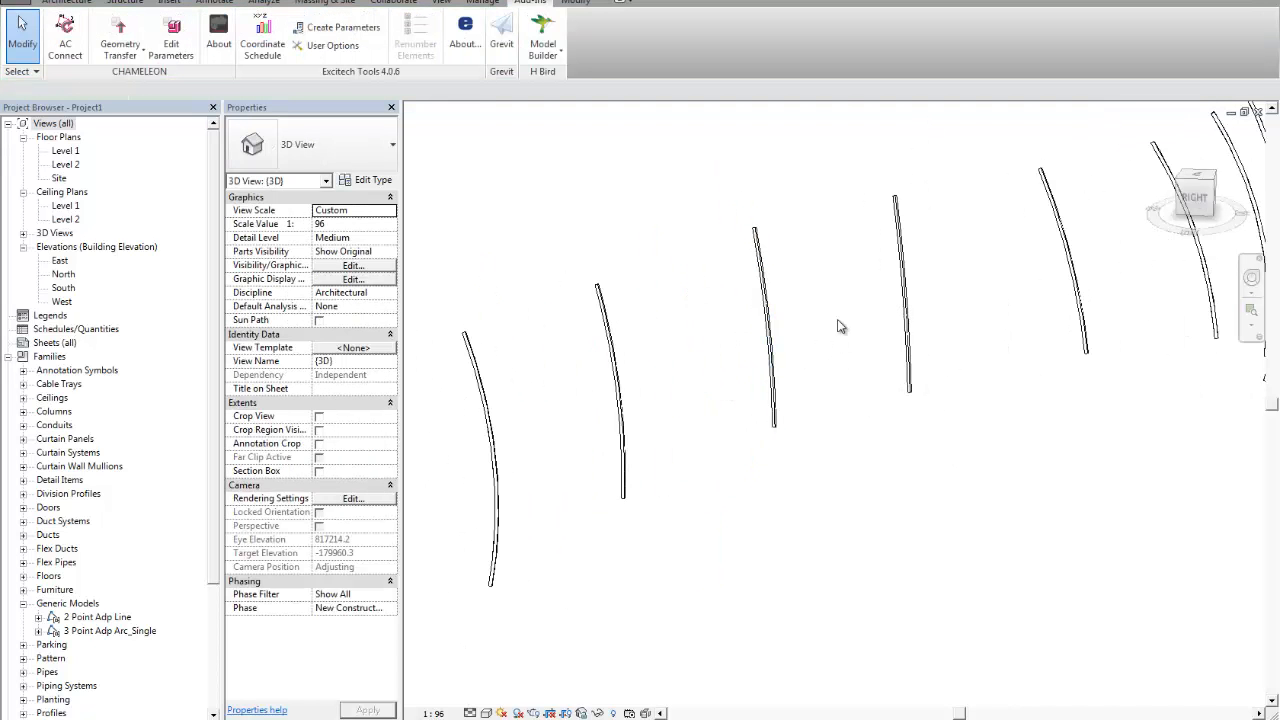
Select the whole row of arcs, check which parameter values they share, and clear the selection.
scroll(795, 310, up, 4)
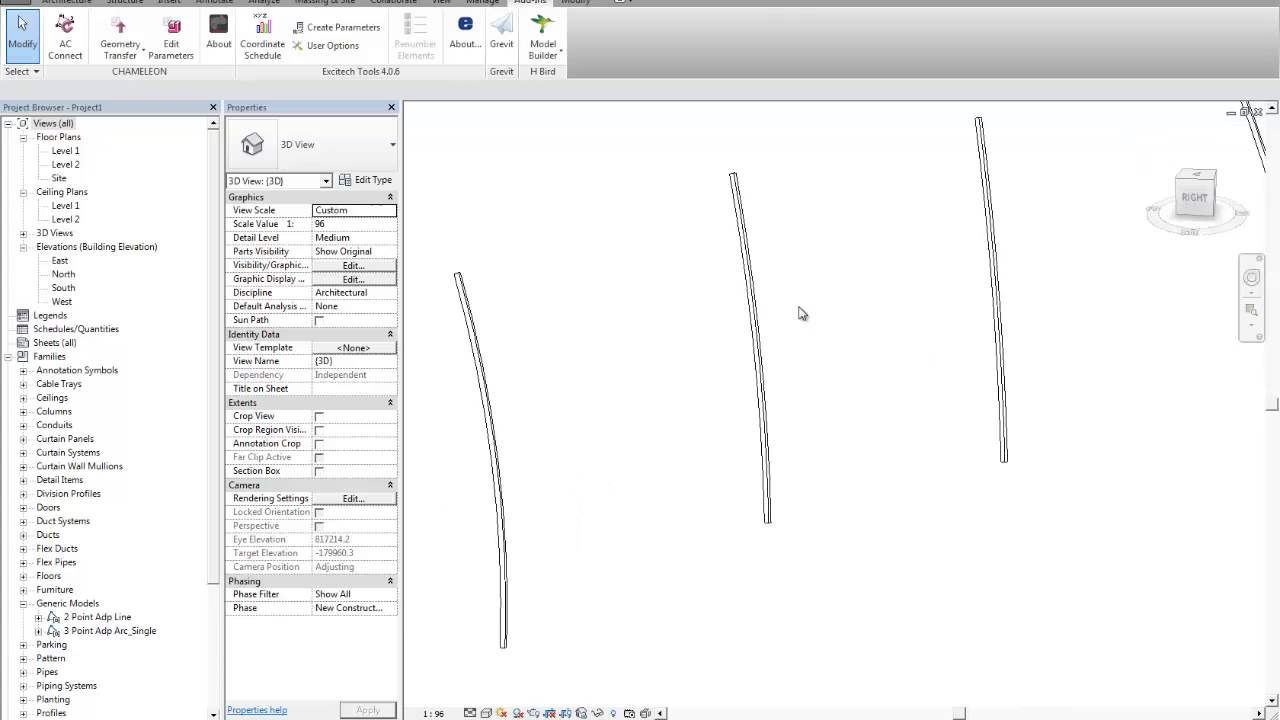
middle_drag(823, 329, 700, 388)
scroll(700, 388, down, 3)
shift+middle_drag(780, 412, 703, 368)
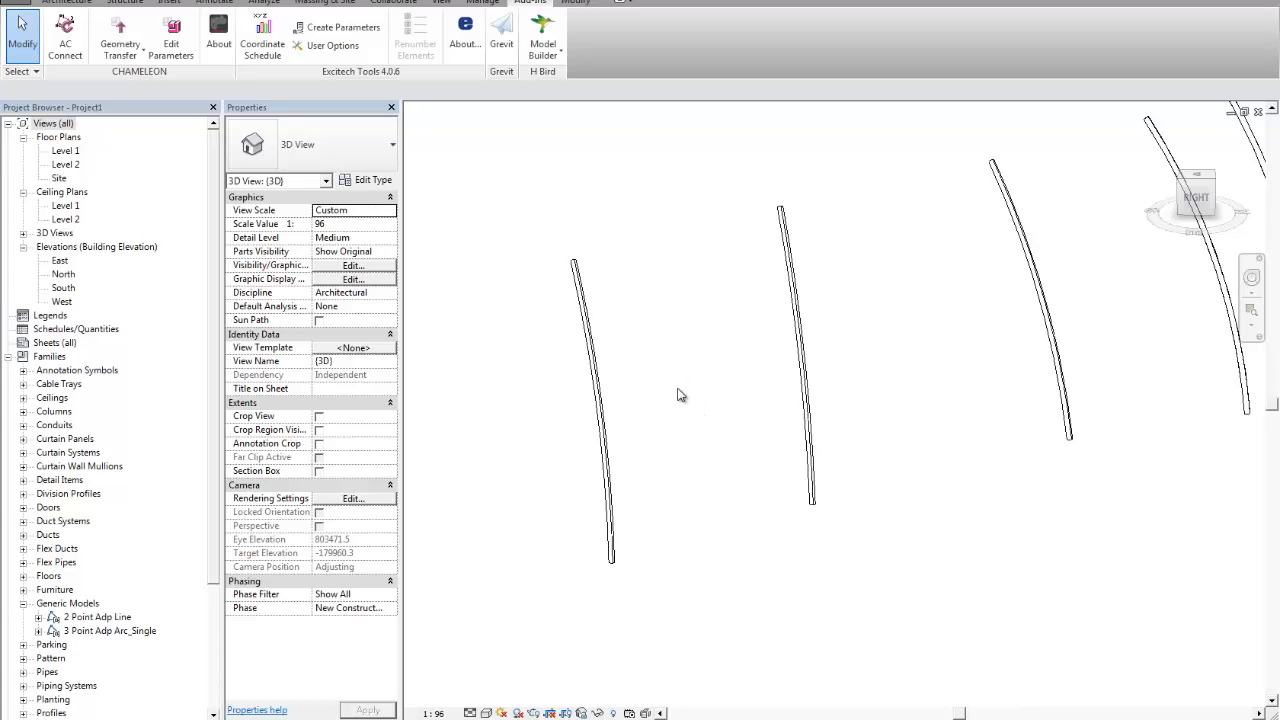
scroll(680, 395, down, 5)
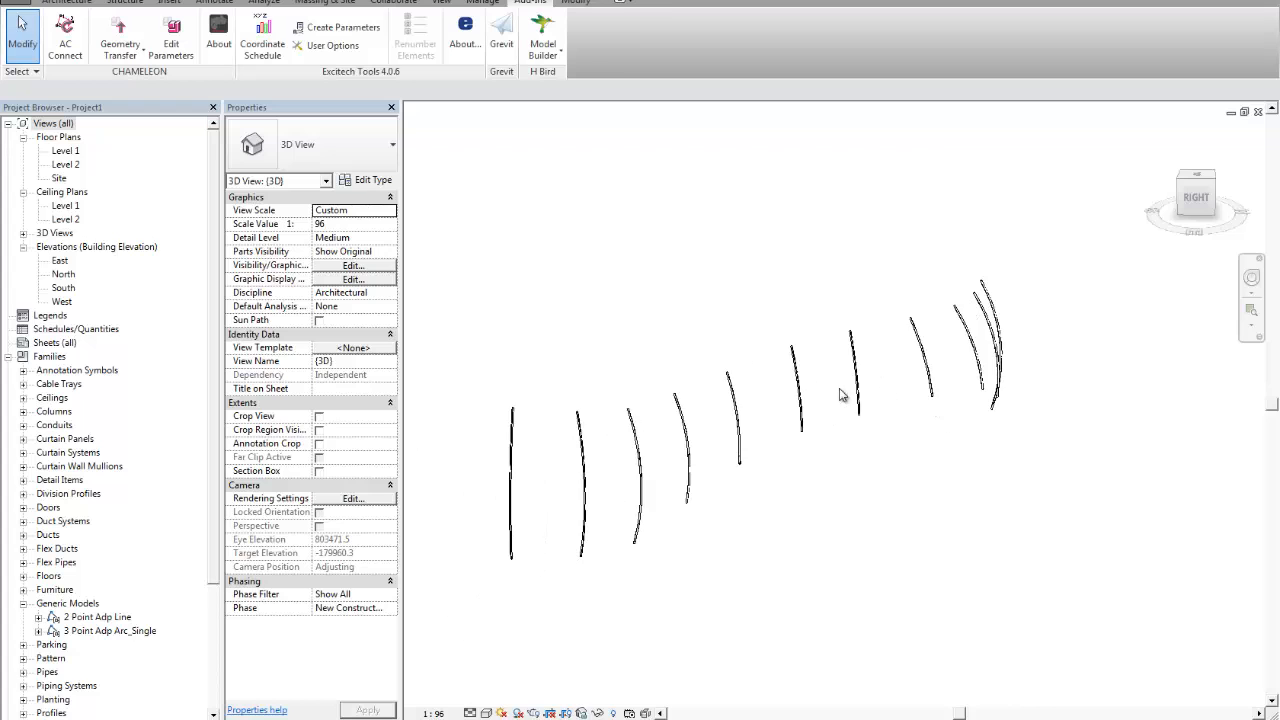
scroll(540, 324, down, 3)
drag(538, 214, 1007, 556)
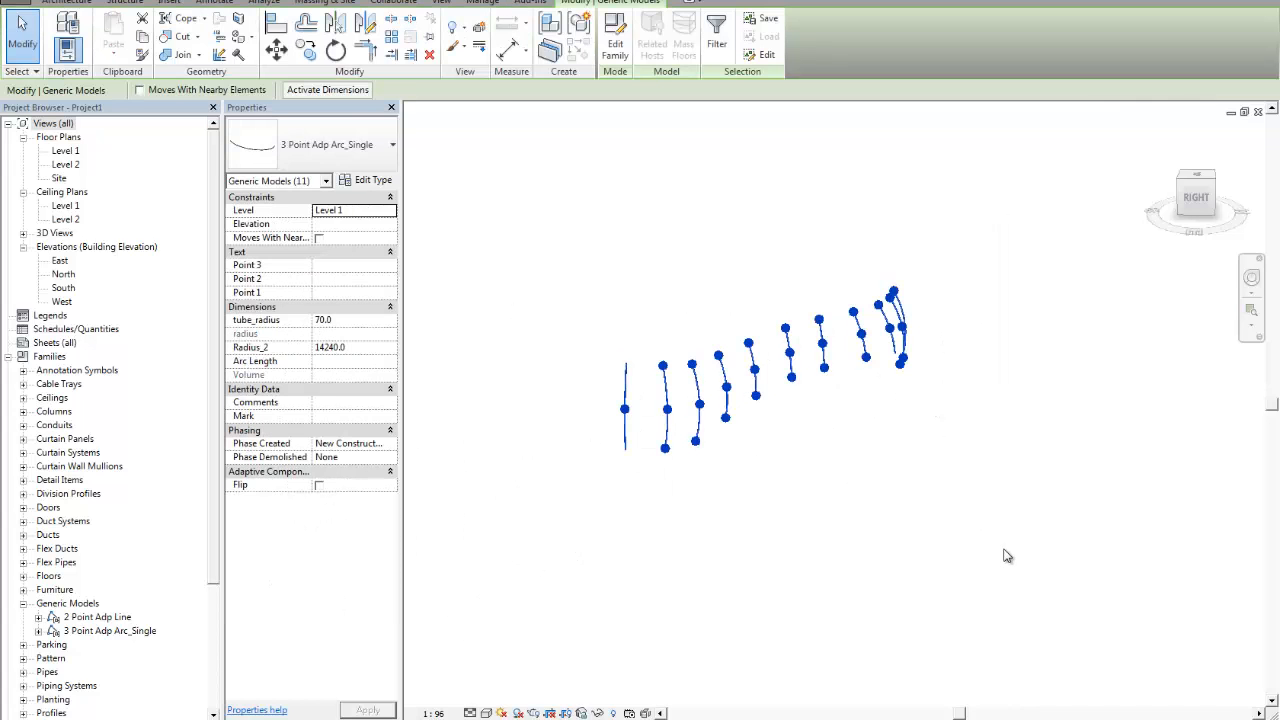
click(766, 423)
Revisit Model Builder's Create Elements settings for 3_point_arcs.csv, reselect the 3 Point Adp Arc_Single adaptive family, and close the dialog.
scroll(766, 400, up, 3)
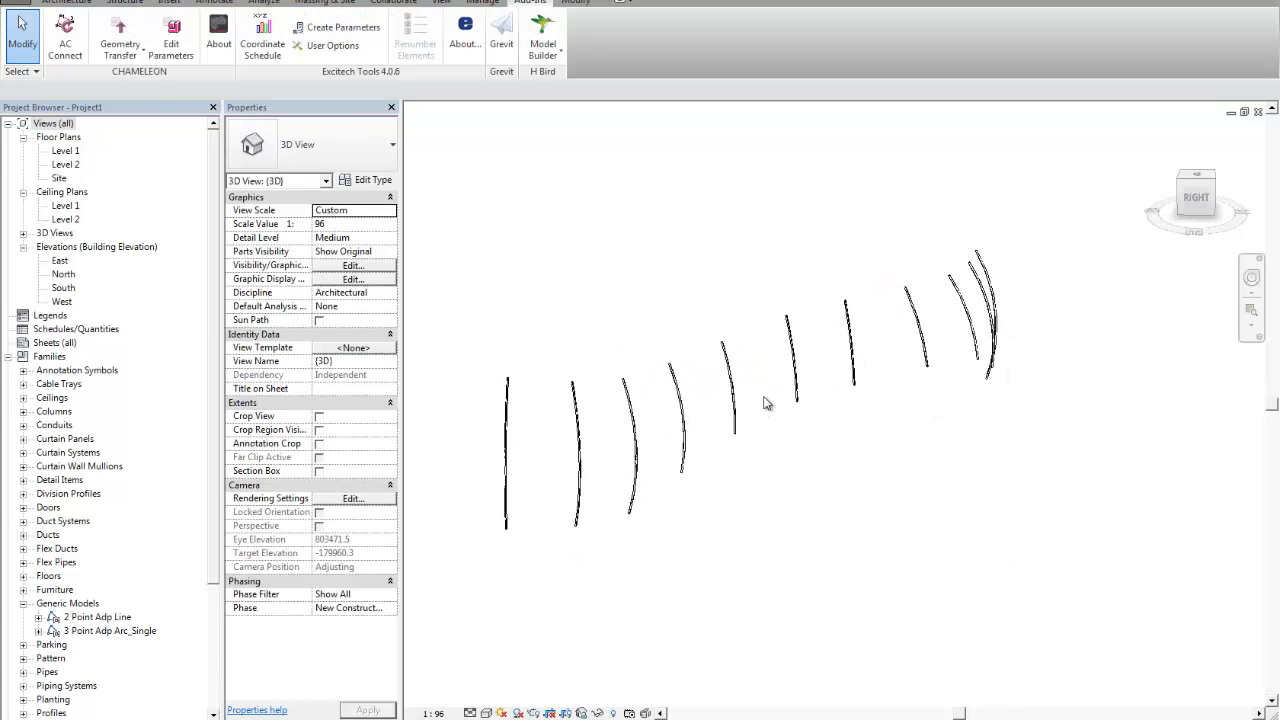
scroll(775, 405, up, 2)
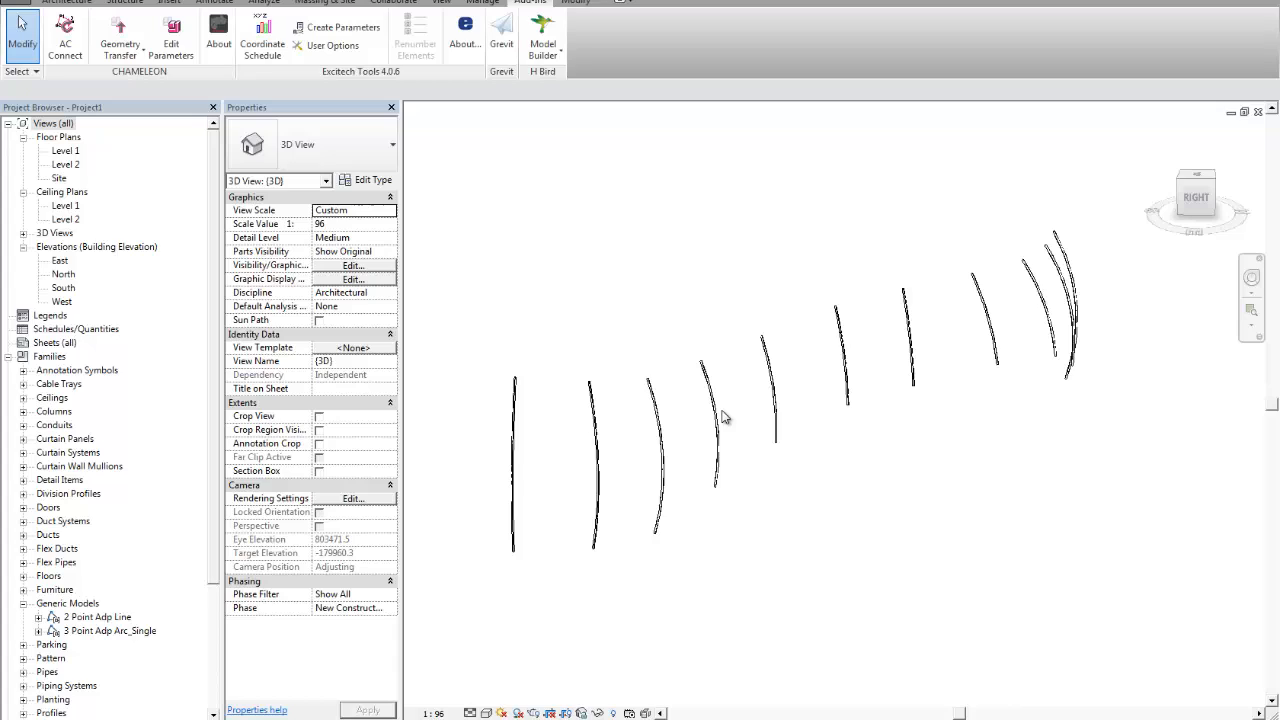
click(545, 27)
click(735, 389)
click(735, 391)
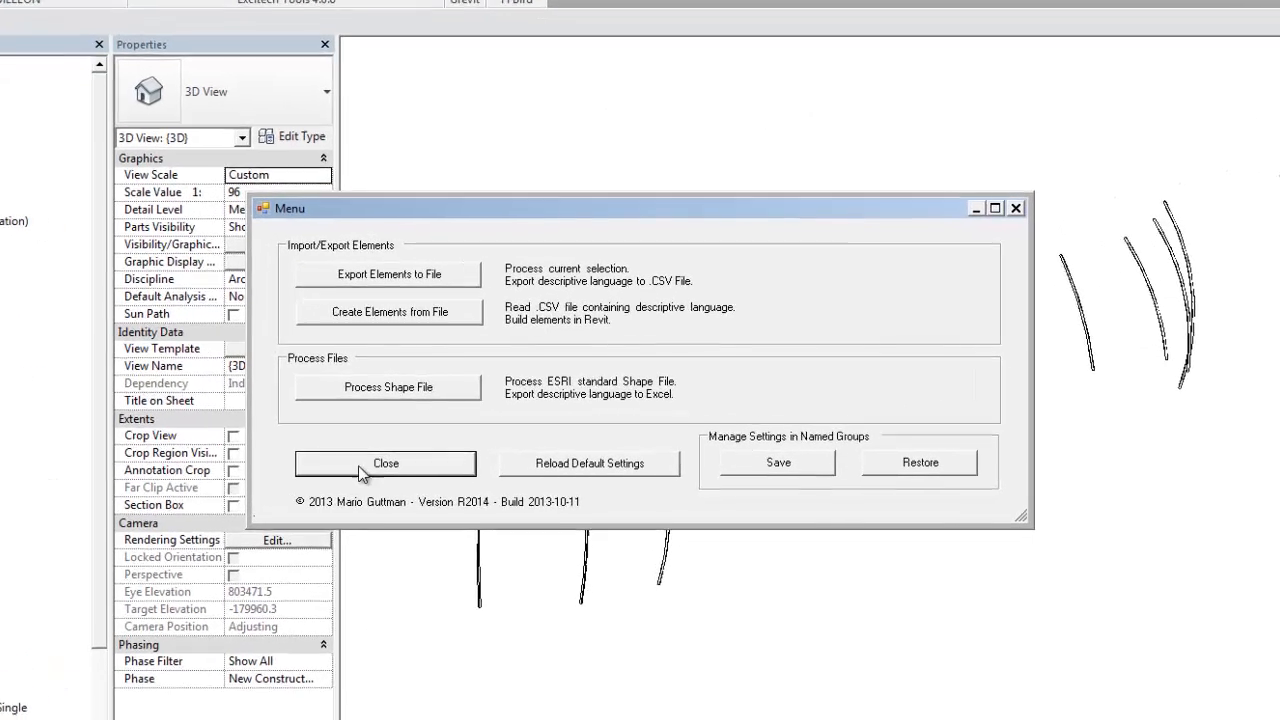
click(436, 311)
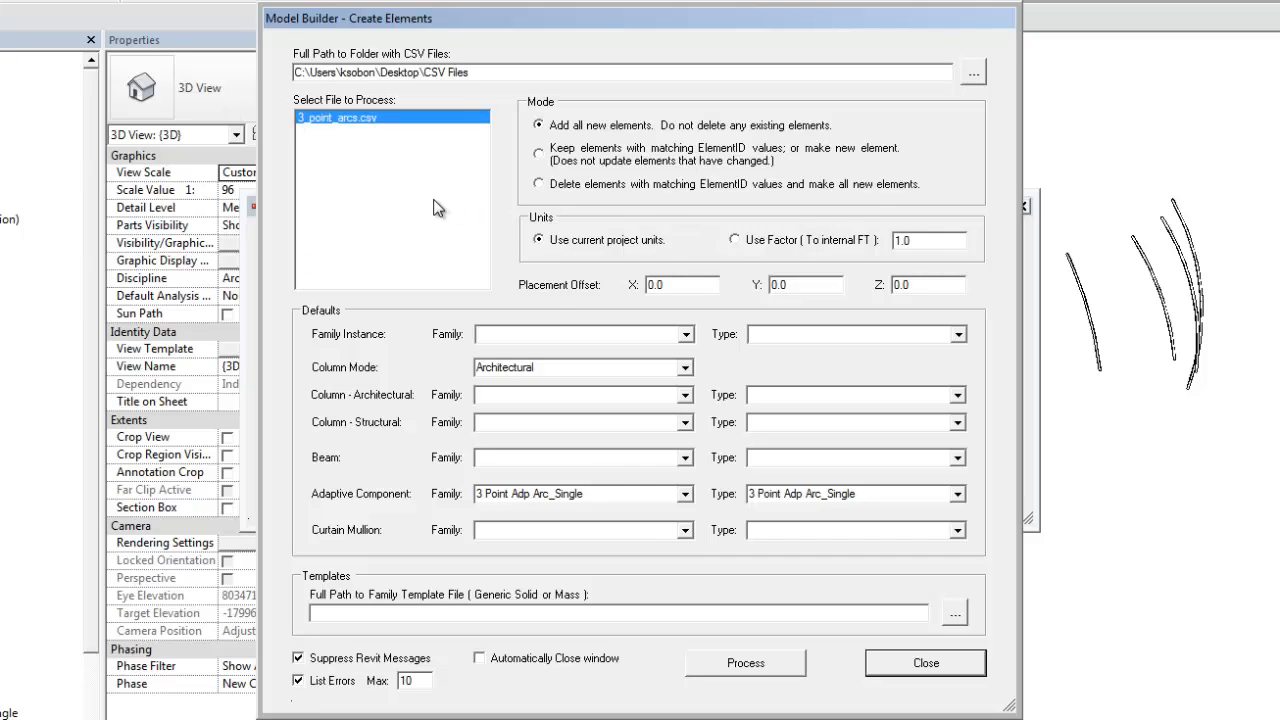
click(685, 494)
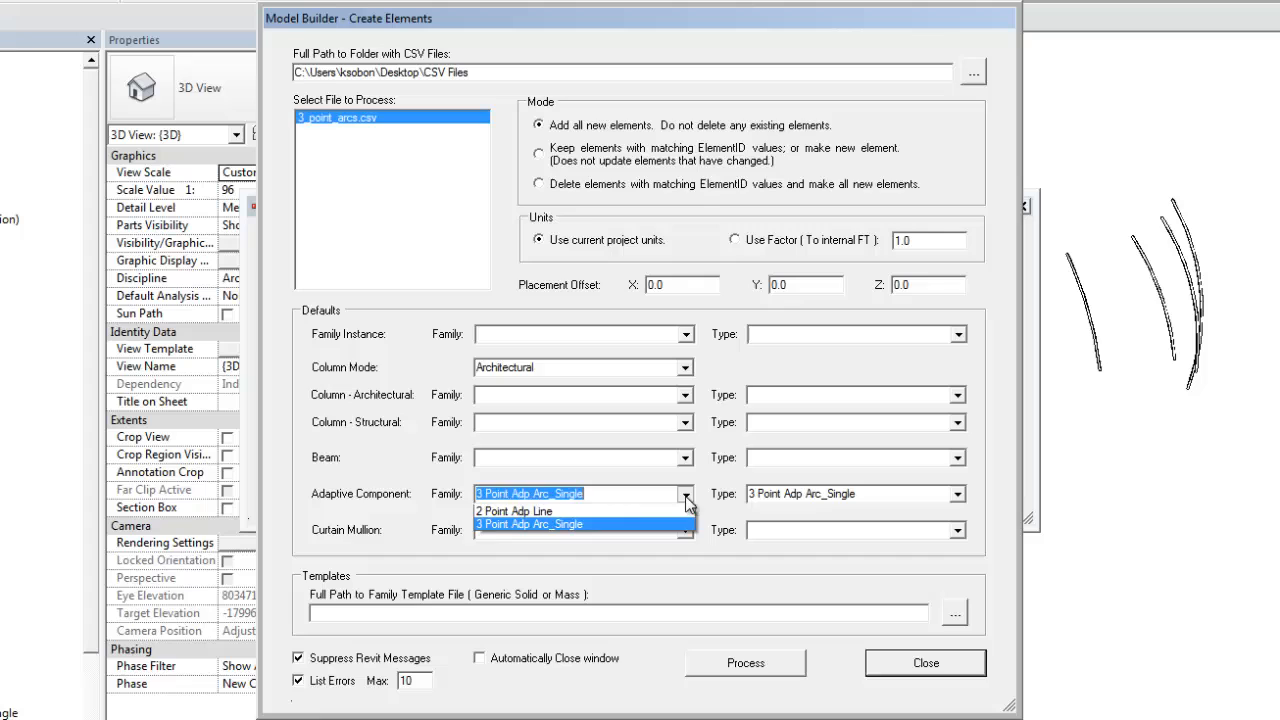
click(592, 526)
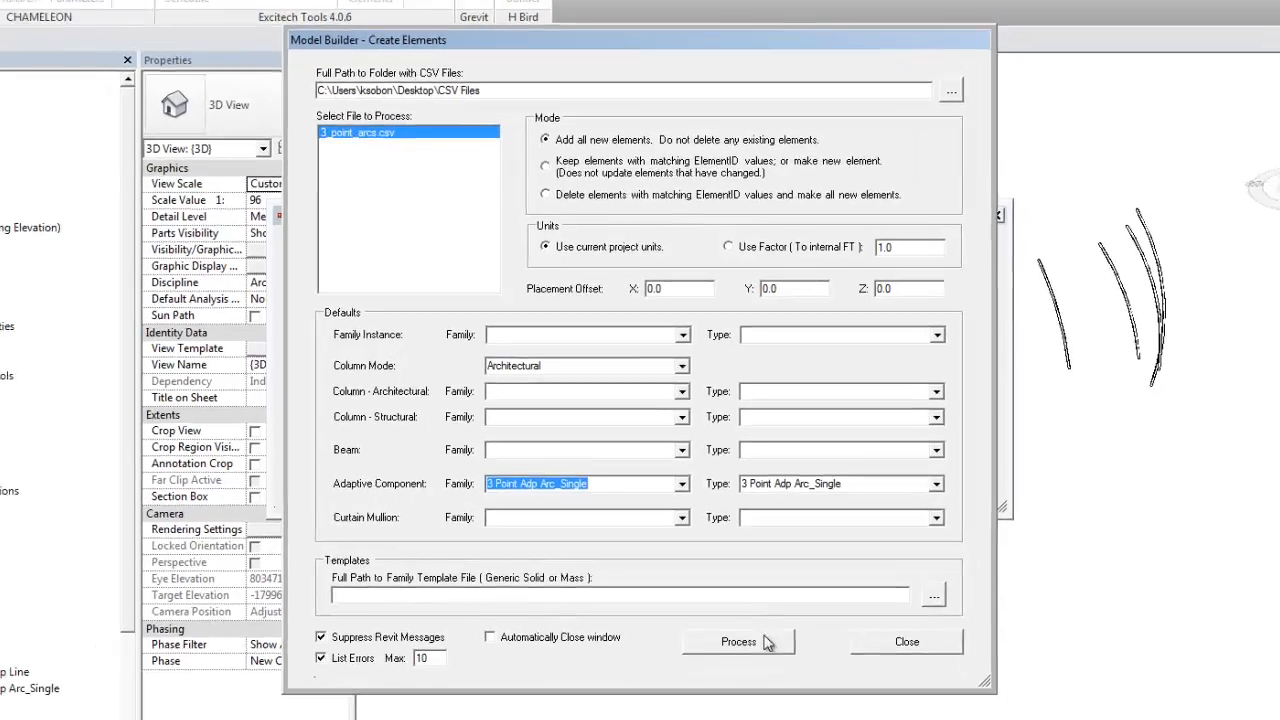
click(746, 663)
click(926, 663)
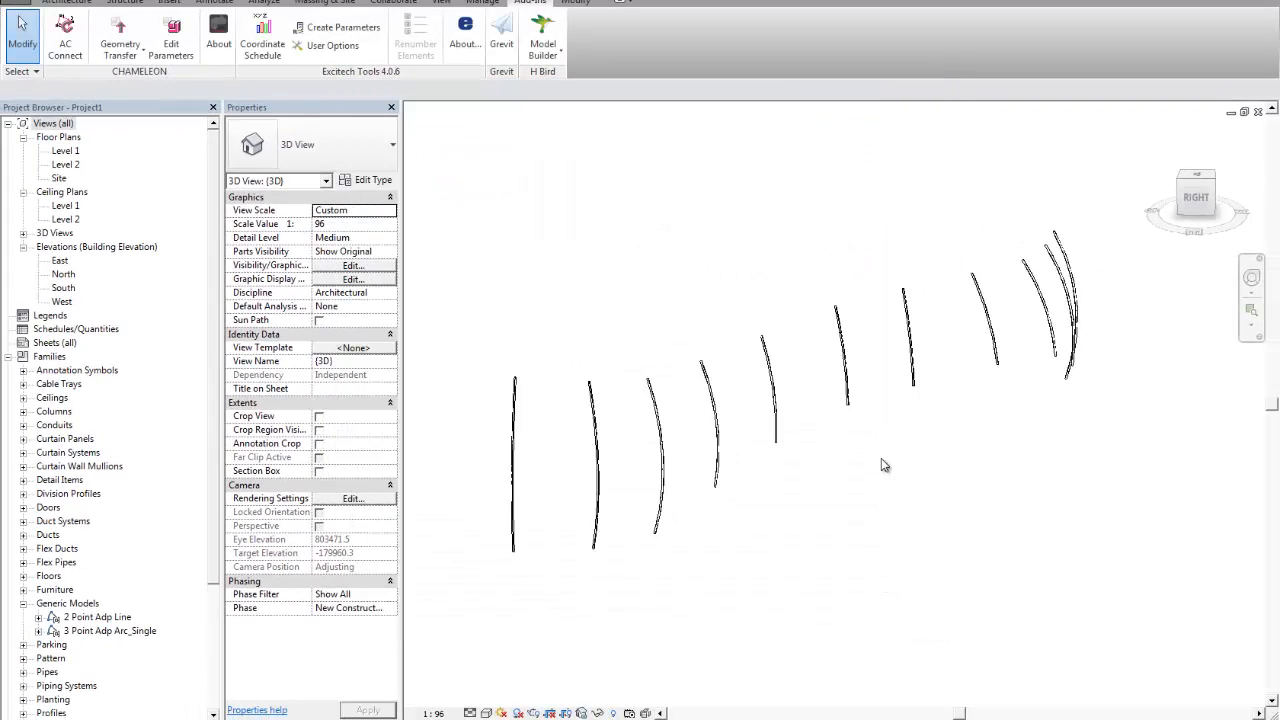
Select all of the placed arc components in the 3D view.
scroll(881, 460, down, 1)
middle_drag(881, 460, 853, 434)
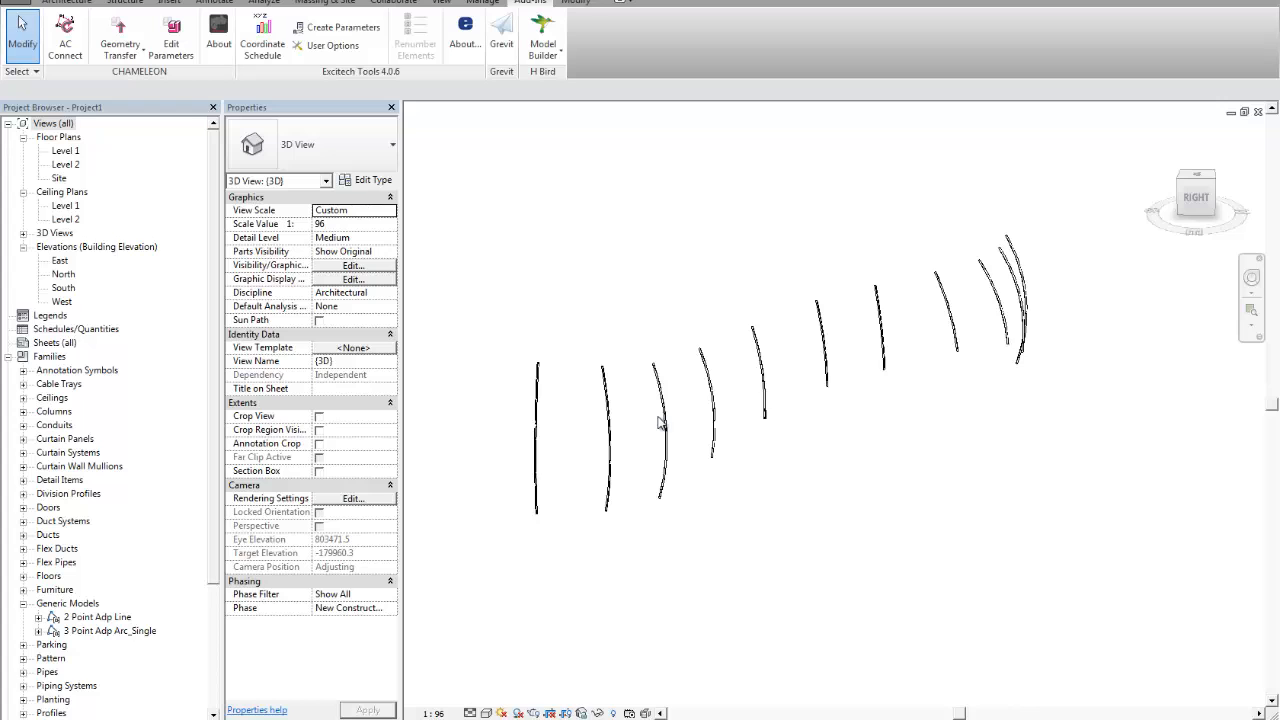
scroll(659, 423, up, 3)
scroll(600, 440, down, 3)
scroll(643, 358, down, 3)
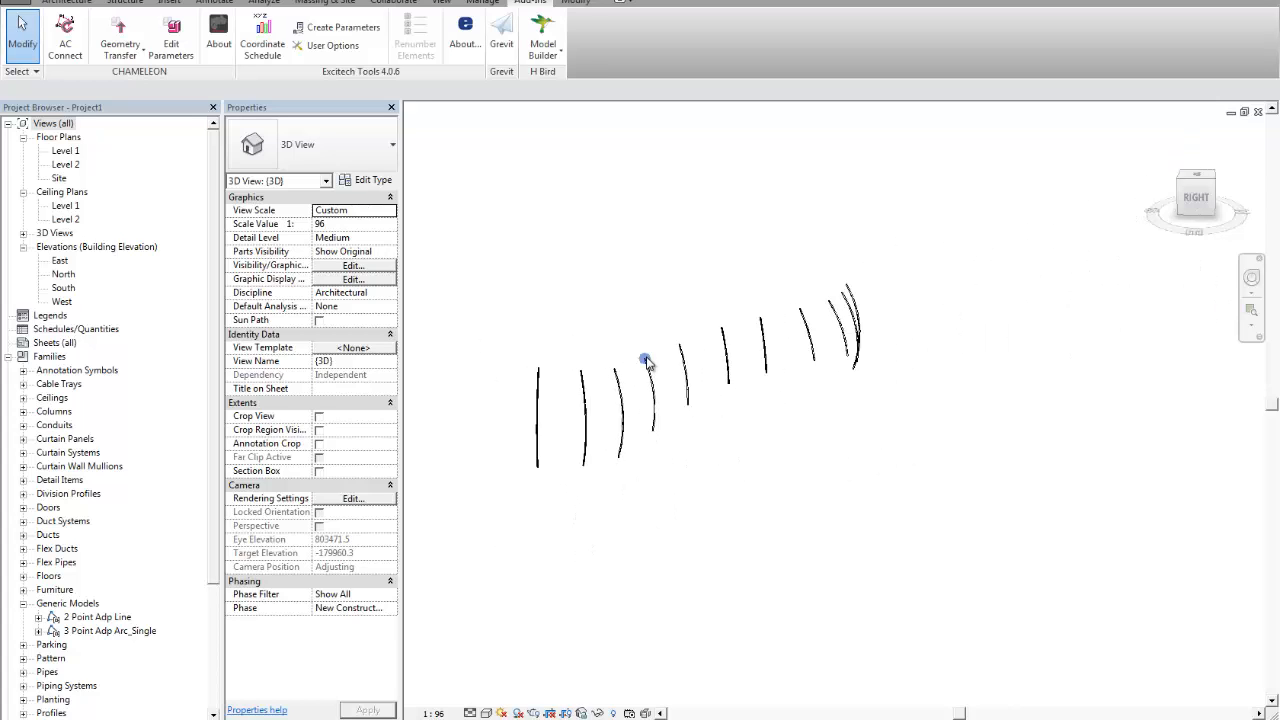
drag(523, 206, 962, 578)
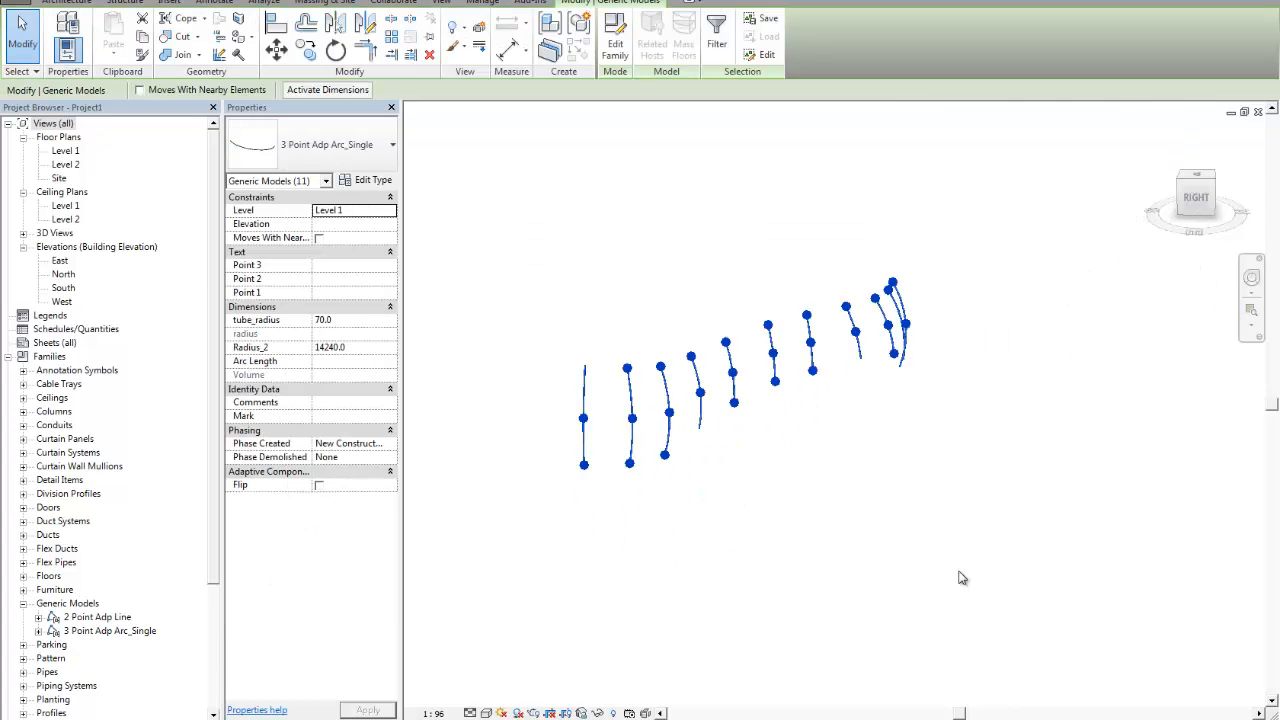
Delete the selected arc components from the Revit project and switch to the Grasshopper definition.
key(Delete)
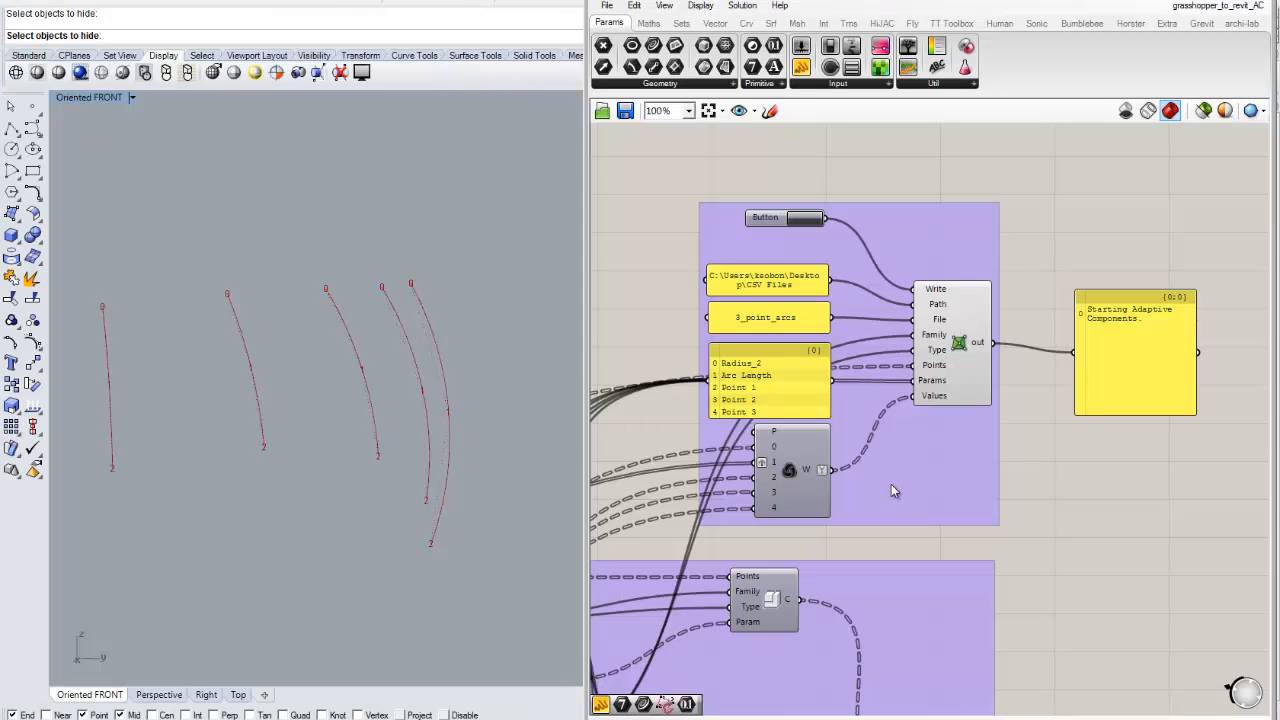
scroll(1106, 436, down, 2)
scroll(1129, 509, up, 4)
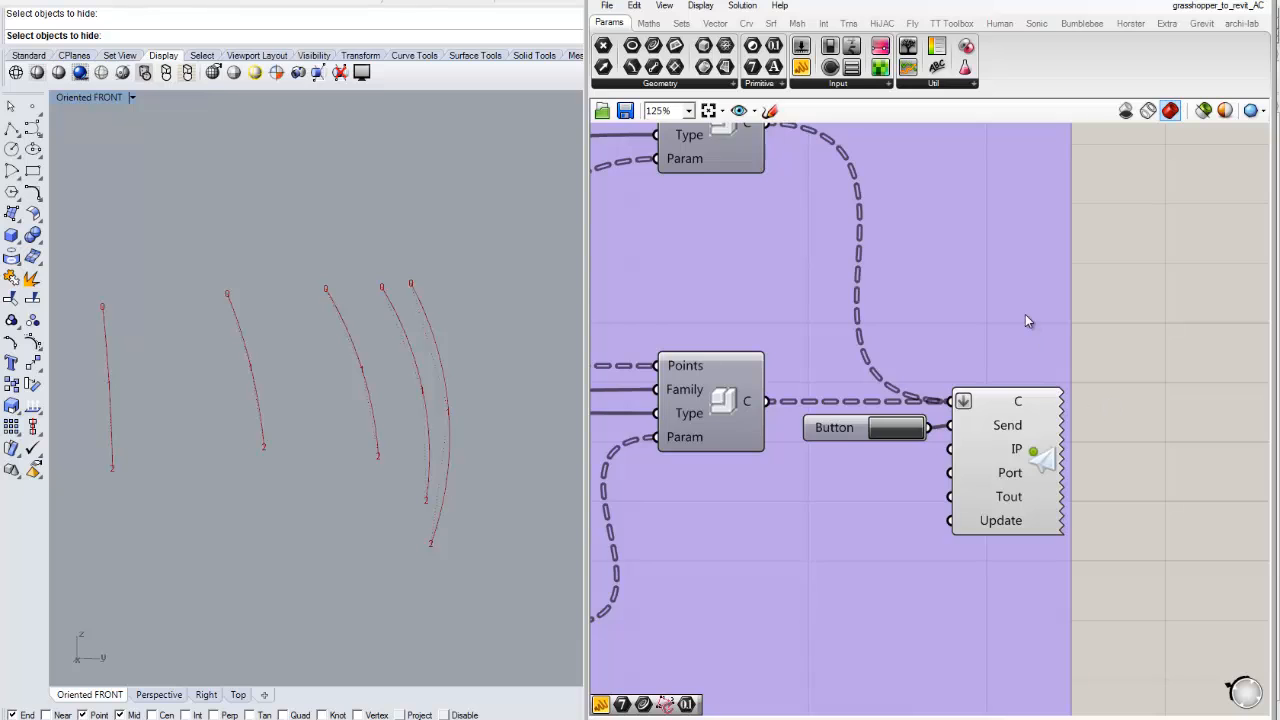
Examine how the 2 Point Adp Line and 3 Point Adp Arc_Single components feed the Send component in the purple group.
scroll(1068, 360, down, 3)
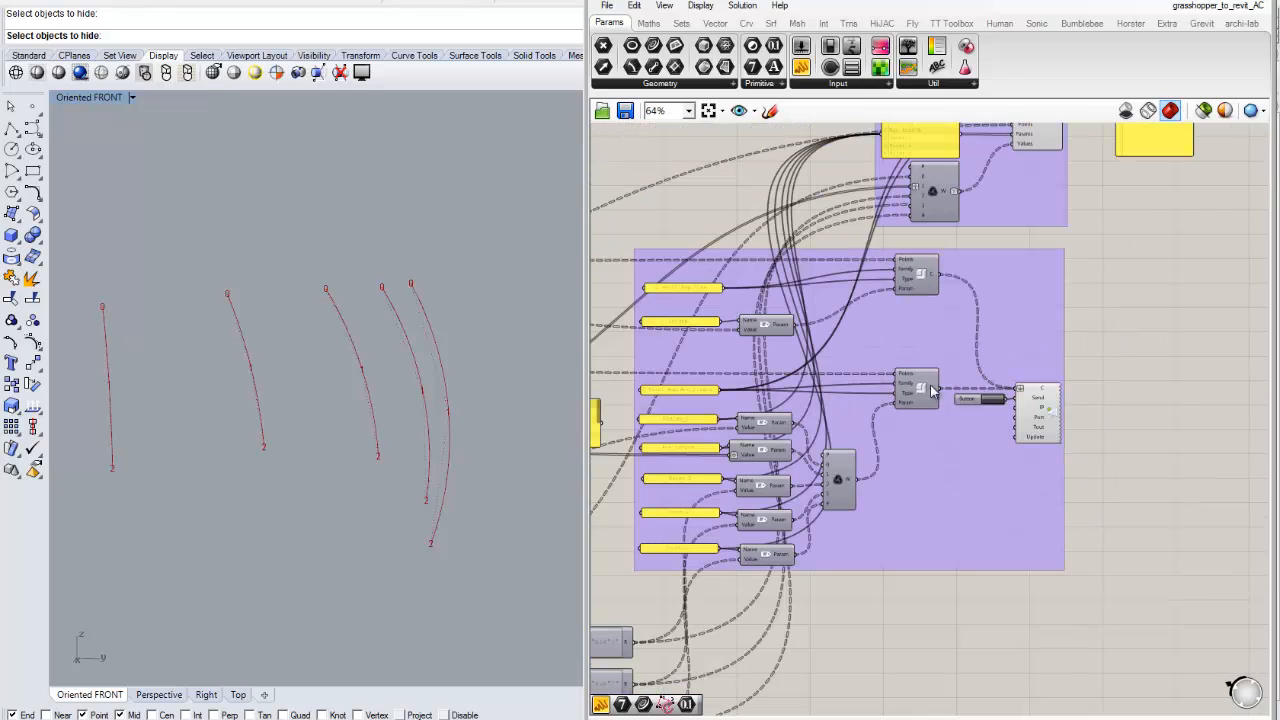
scroll(892, 394, up, 2)
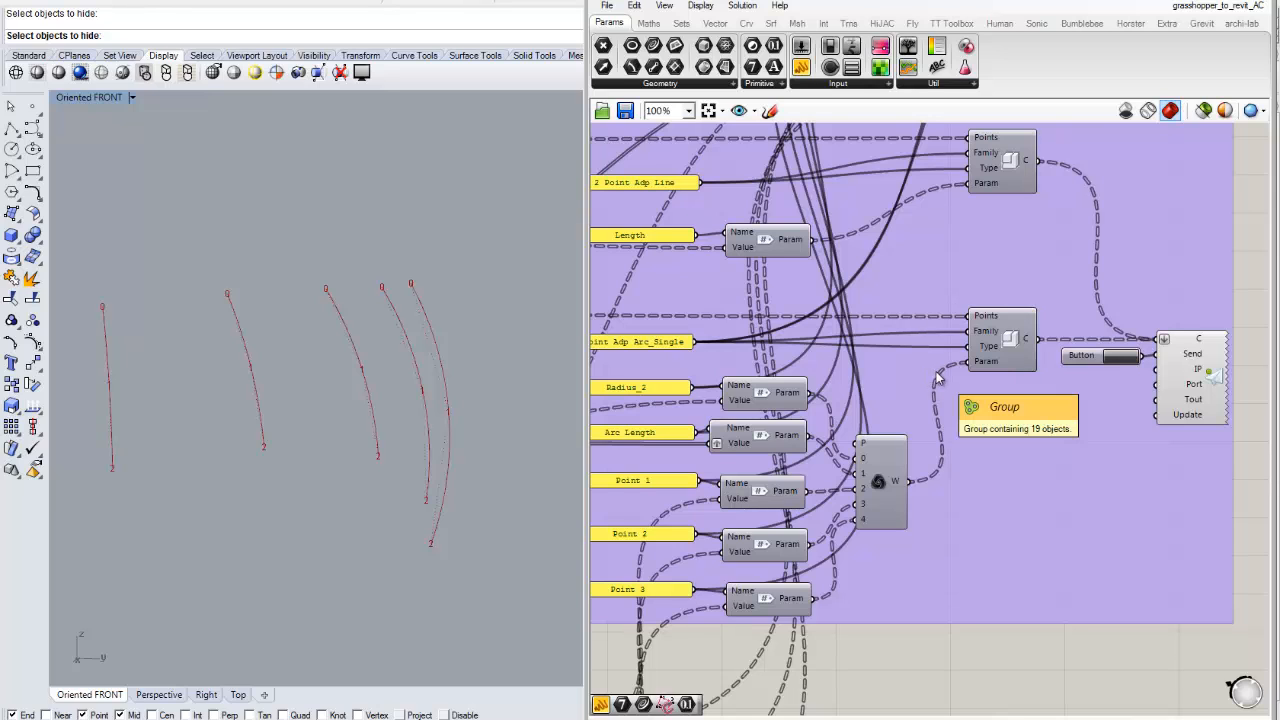
scroll(1040, 425, up, 2)
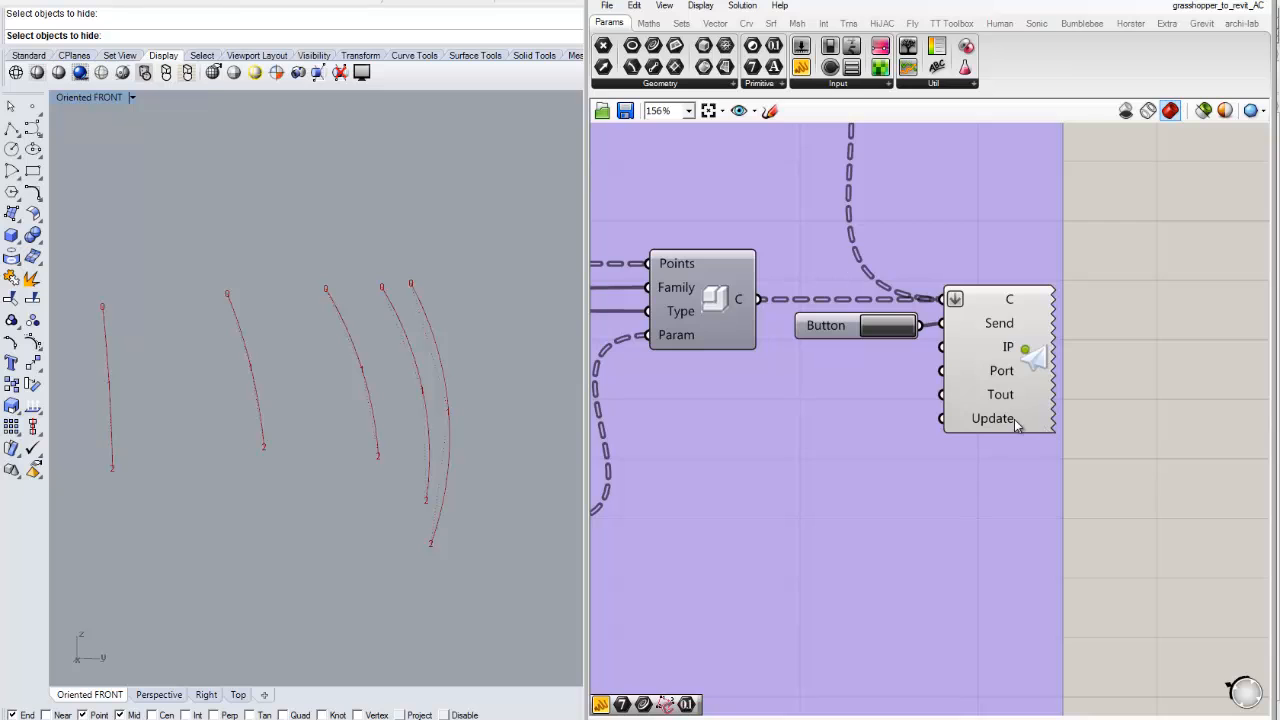
scroll(1017, 425, down, 4)
right_drag(911, 415, 1031, 421)
scroll(875, 417, up, 2)
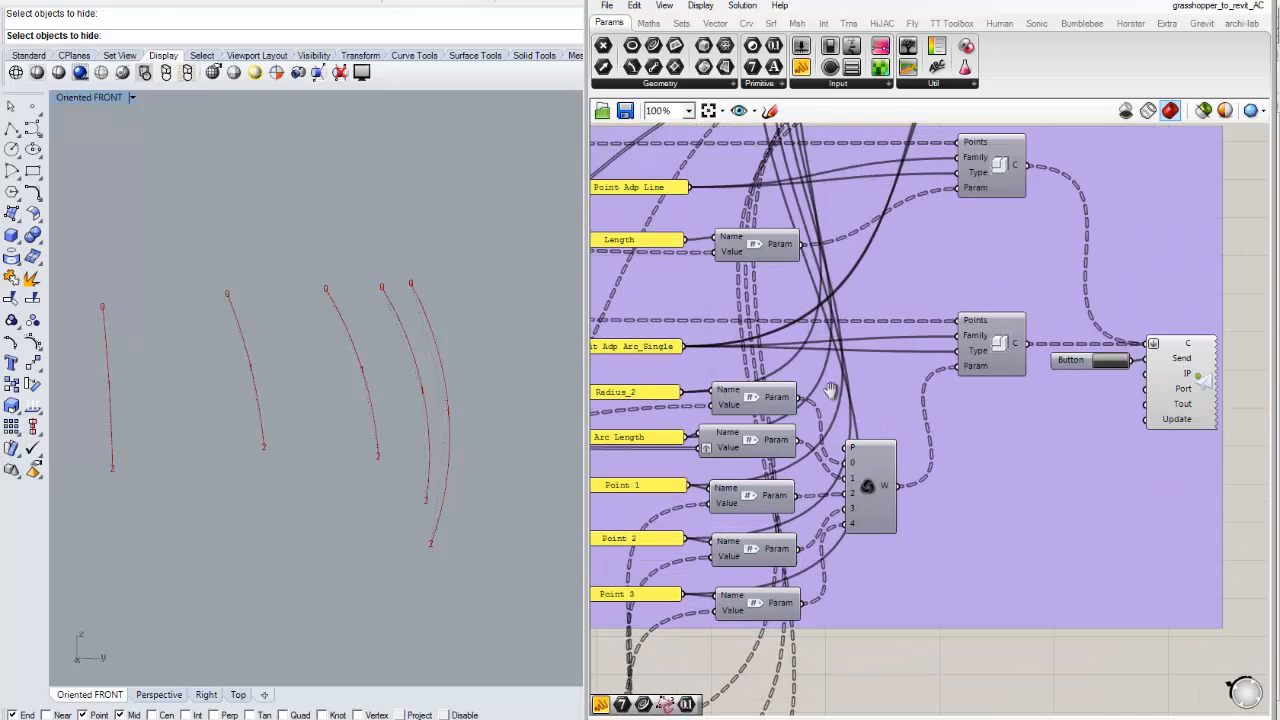
right_drag(831, 391, 978, 401)
scroll(1002, 352, down, 2)
right_drag(1002, 352, 897, 368)
scroll(897, 368, up, 2)
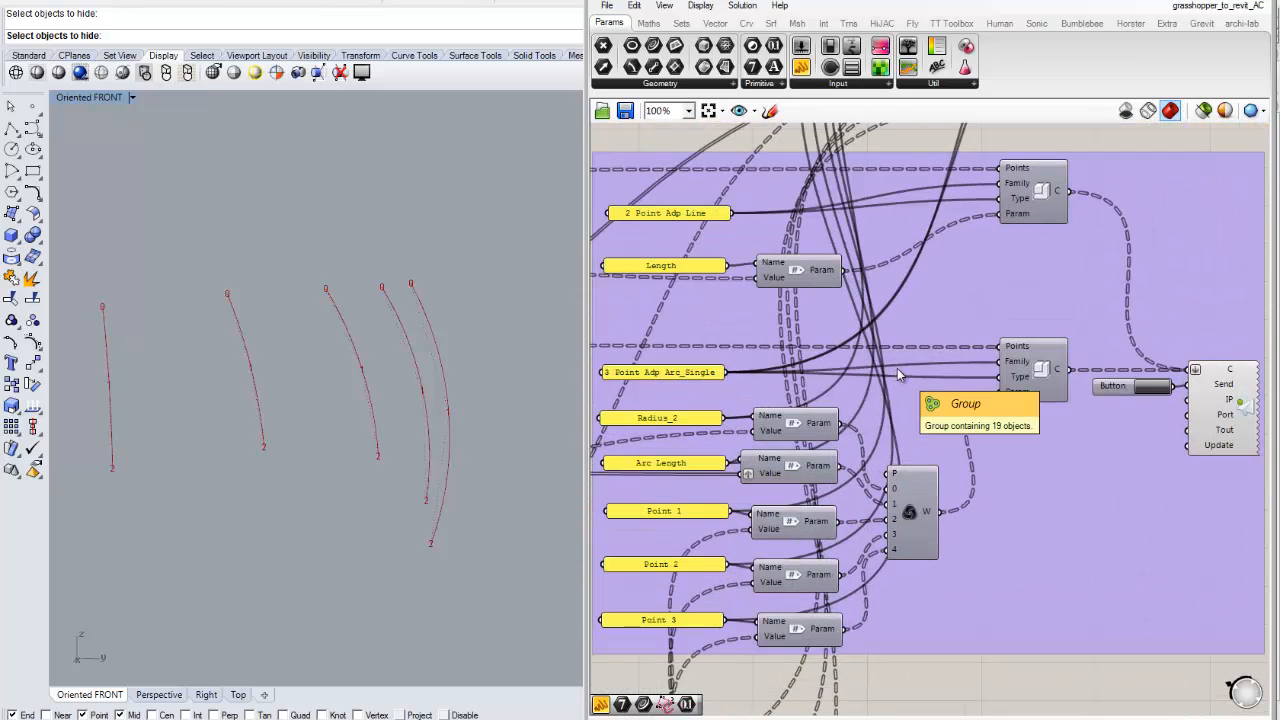
scroll(899, 370, down, 1)
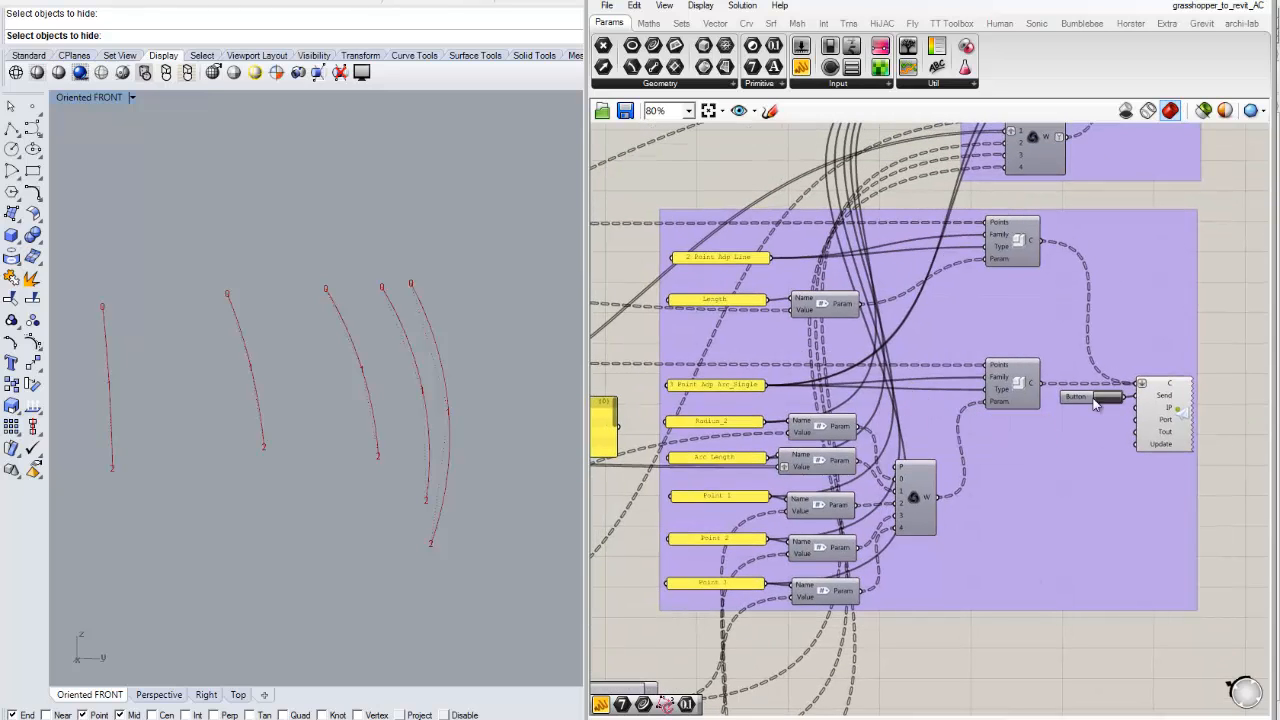
scroll(826, 485, up, 2)
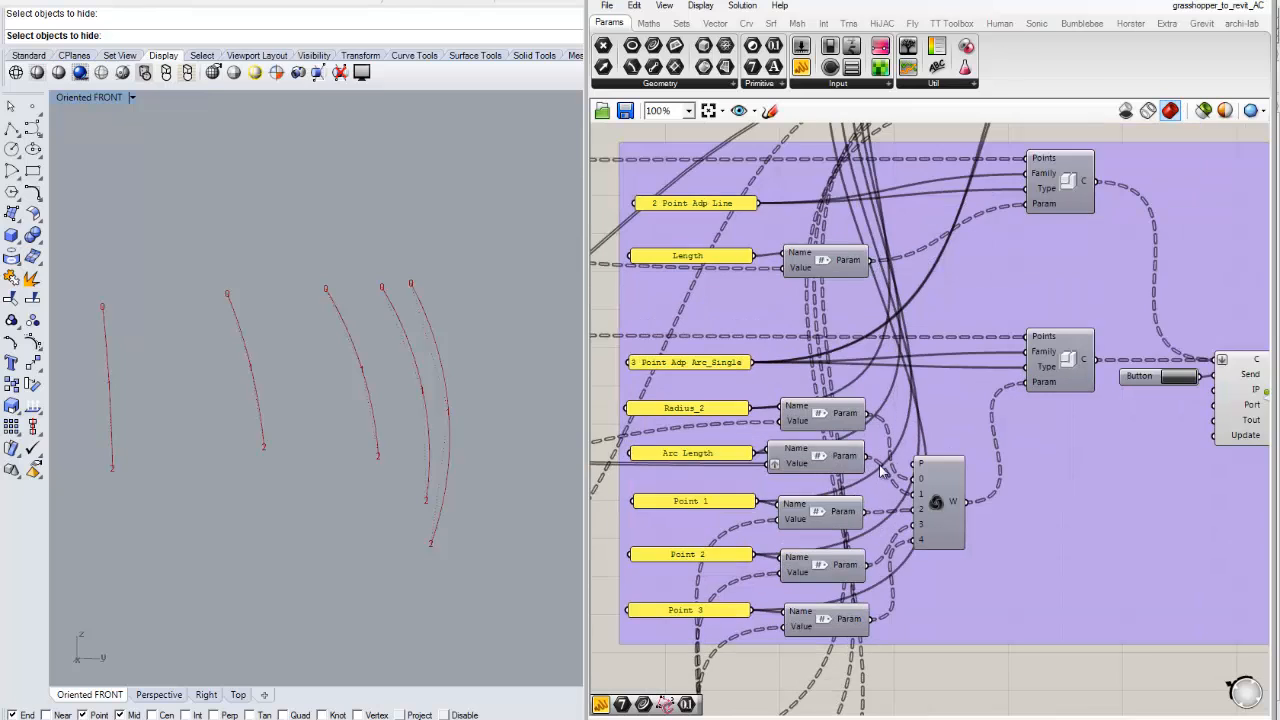
Review the parameter names and values wired to the line and arc components, including Length, Radius_2, Arc Length and Points 1 to 3.
scroll(740, 440, up, 2)
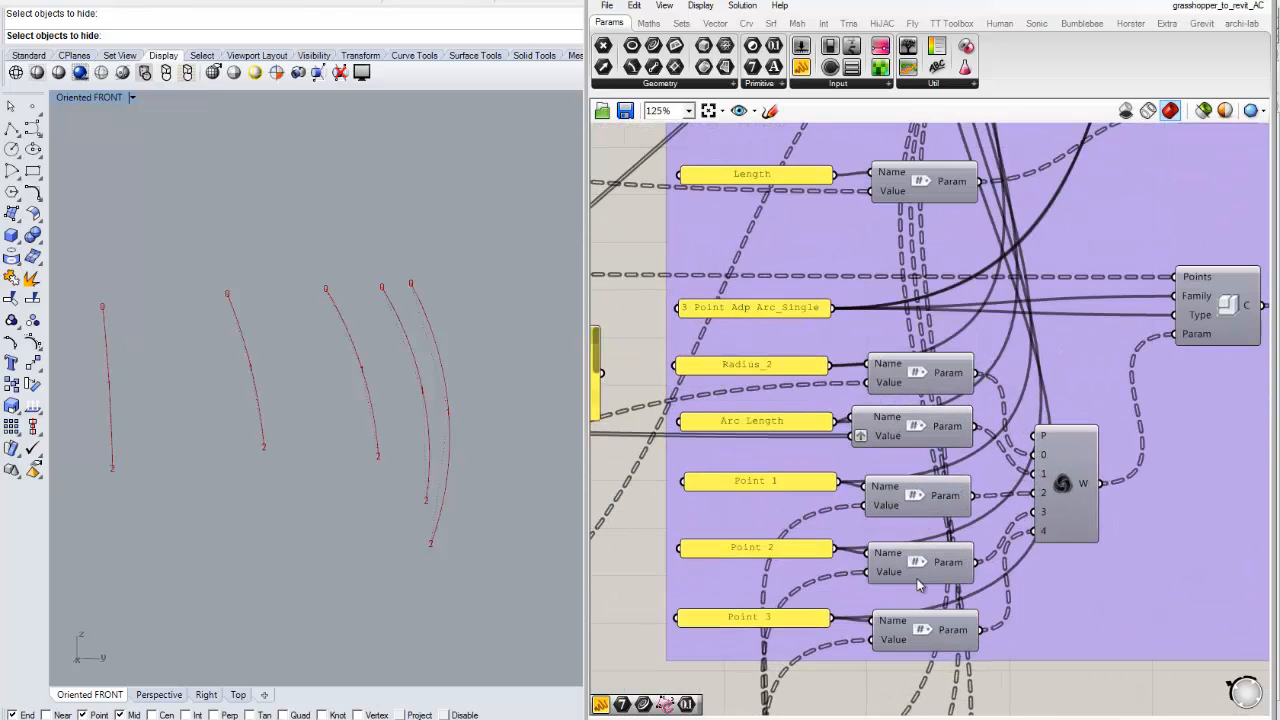
right_drag(916, 560, 901, 504)
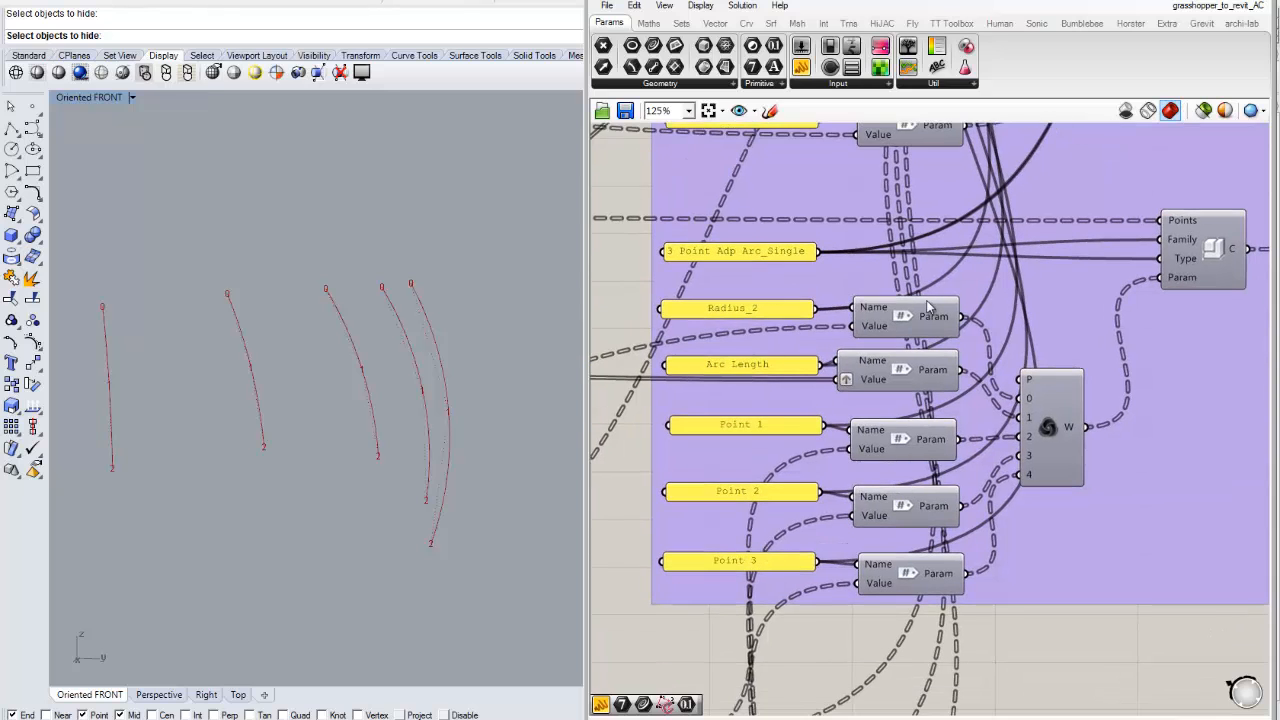
scroll(927, 306, down, 2)
right_drag(983, 297, 850, 366)
scroll(803, 355, up, 1)
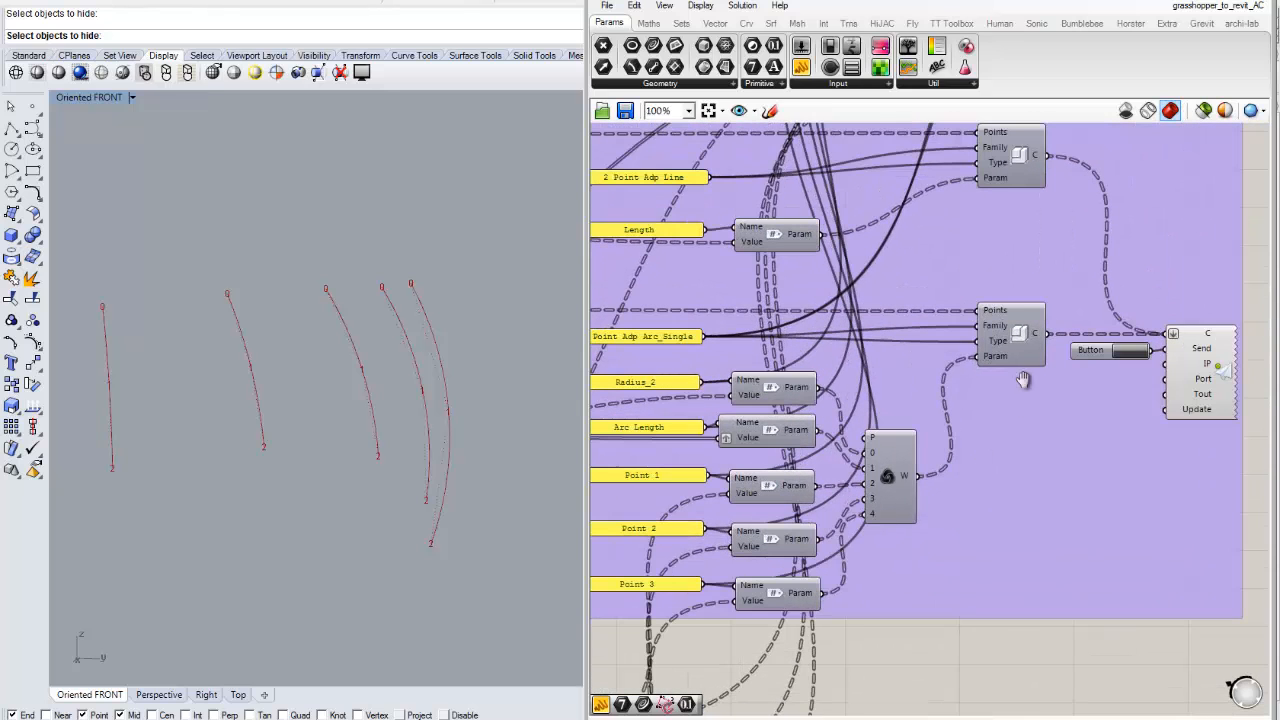
right_drag(1026, 369, 1021, 482)
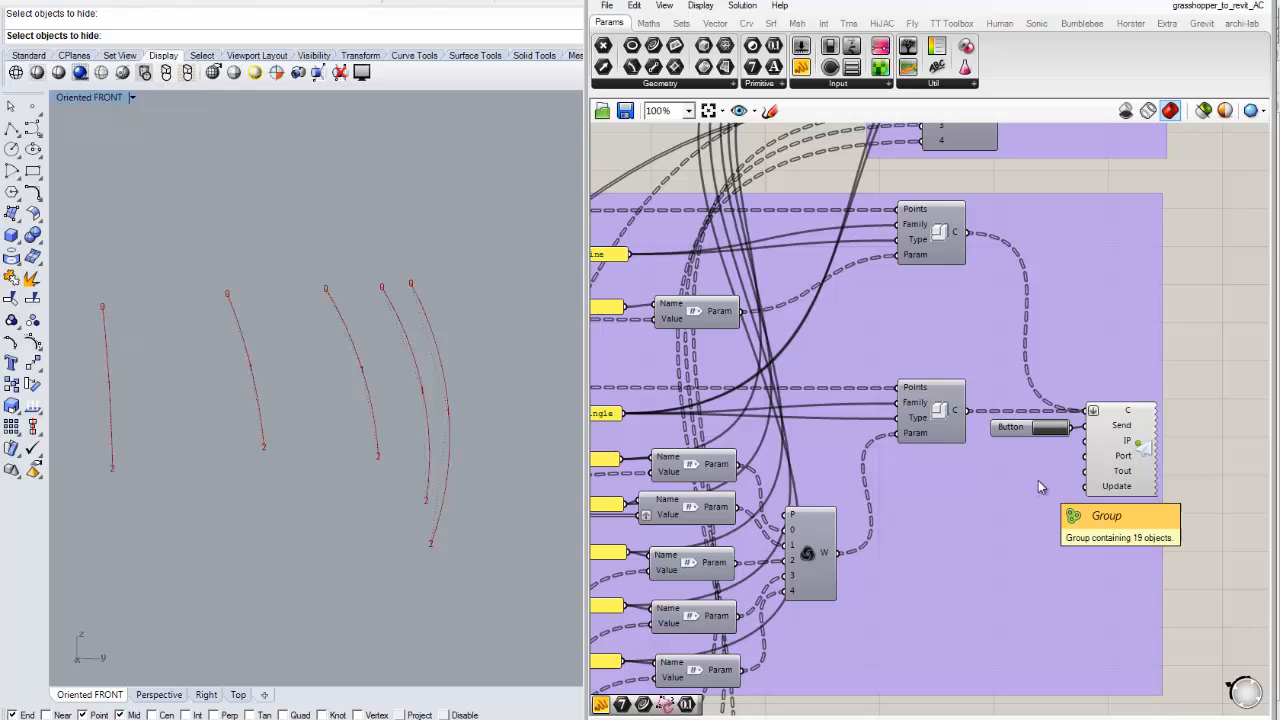
right_drag(915, 398, 1017, 392)
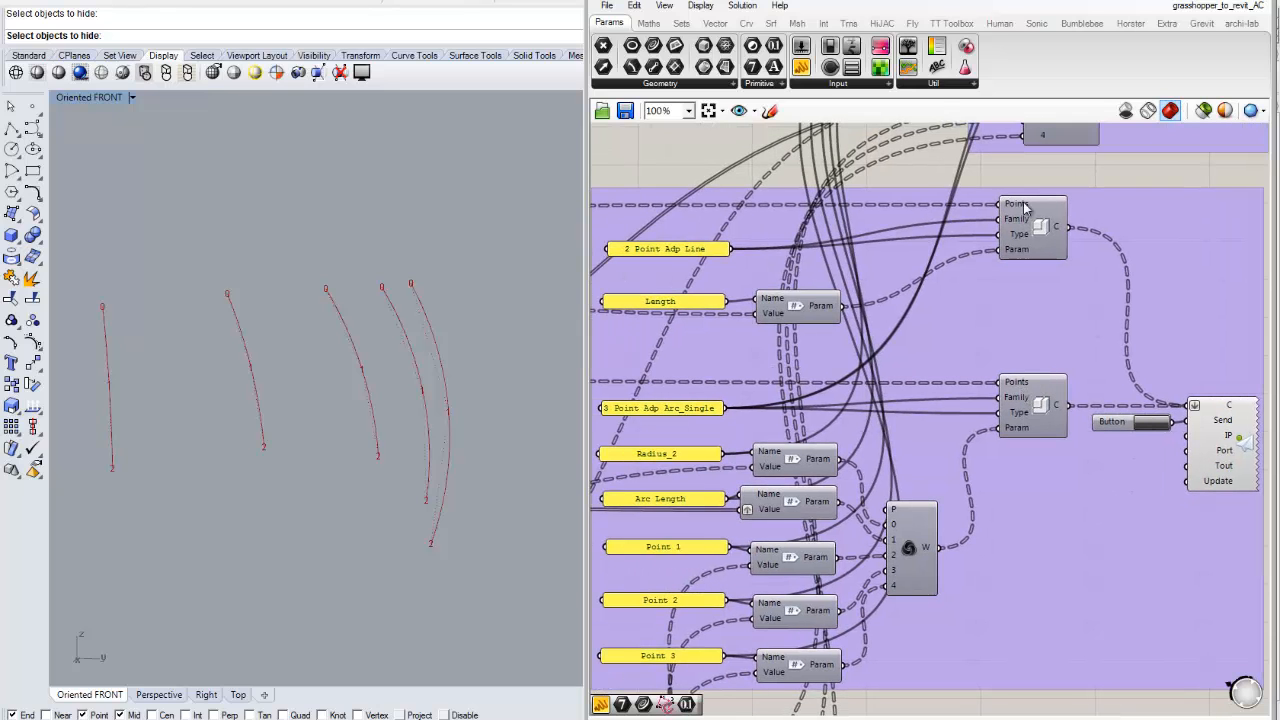
scroll(993, 440, down, 1)
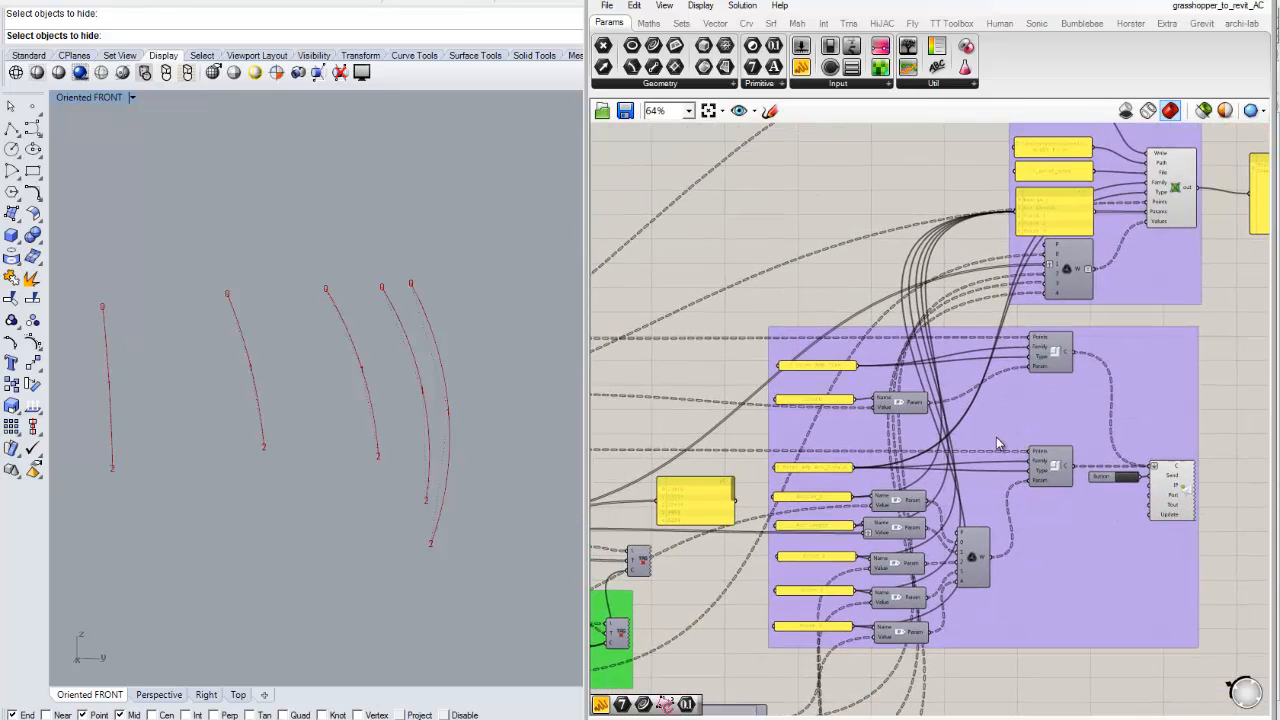
scroll(945, 450, up, 2)
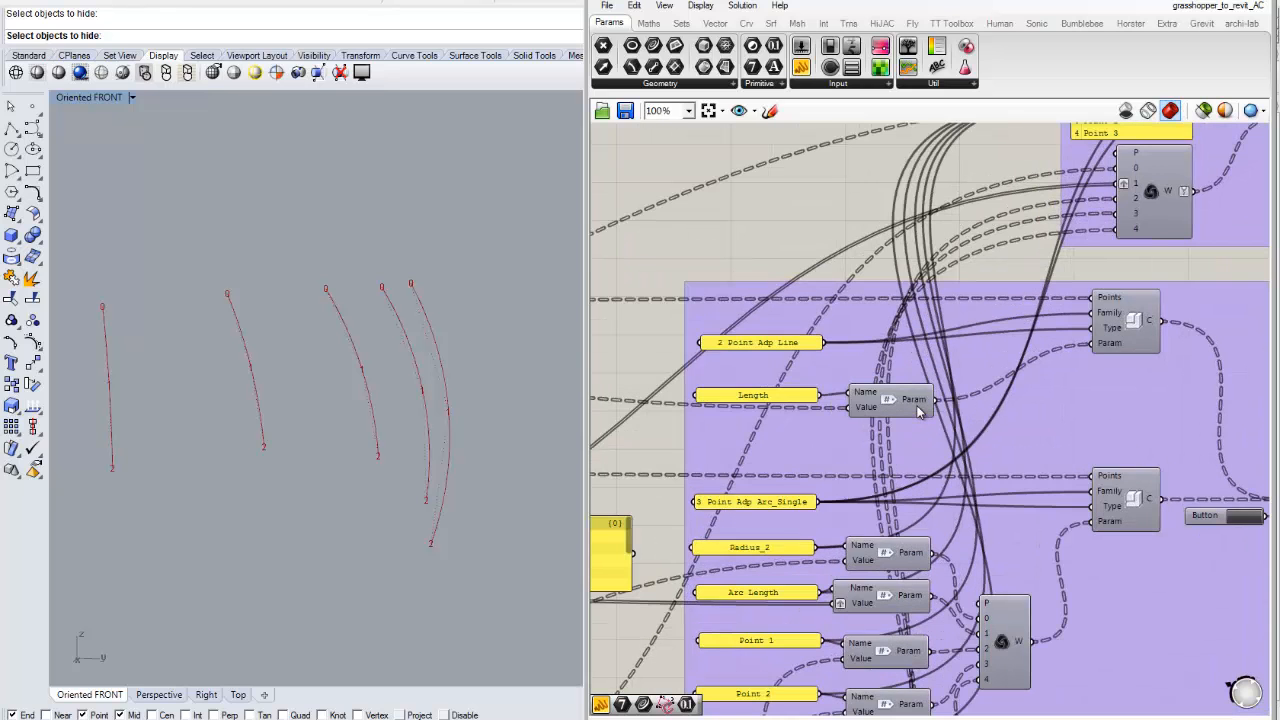
Examine the Element Ids and 3_point_arcs export groups, and trace their wires back to the vertical framing groups.
scroll(945, 435, down, 3)
right_drag(1028, 269, 1010, 477)
scroll(1128, 323, up, 4)
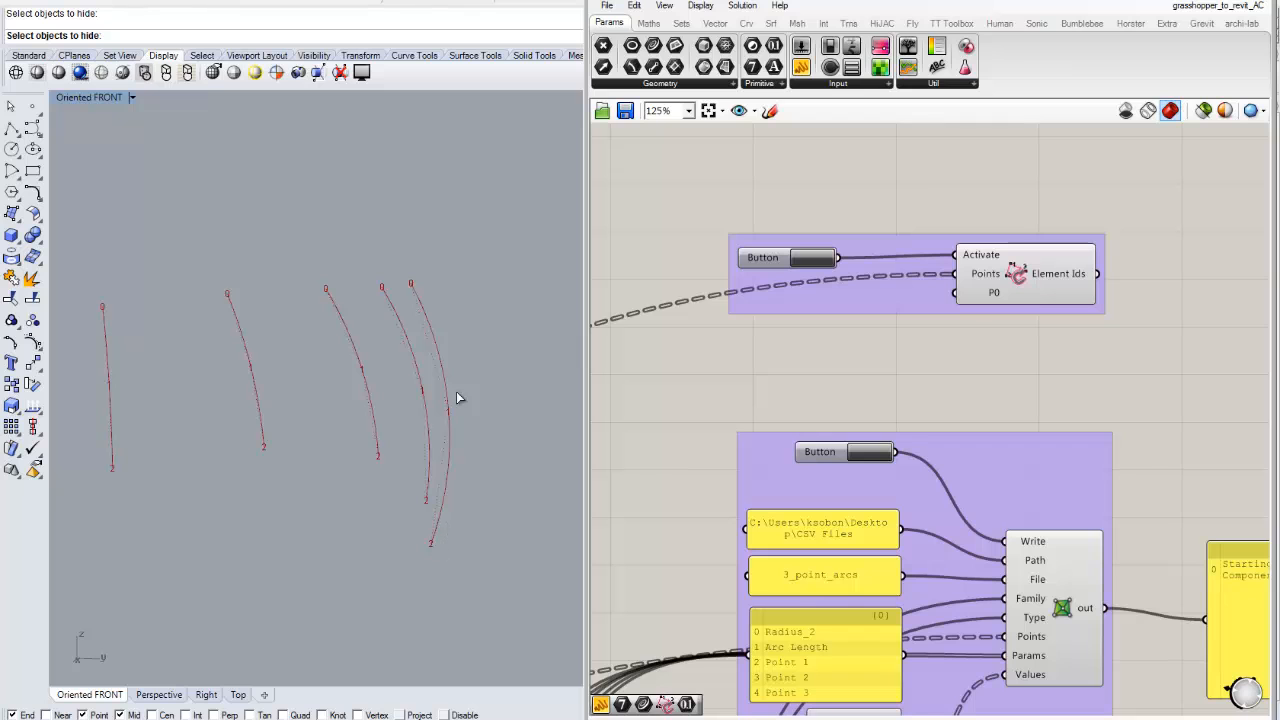
scroll(808, 386, down, 5)
right_drag(729, 452, 1213, 382)
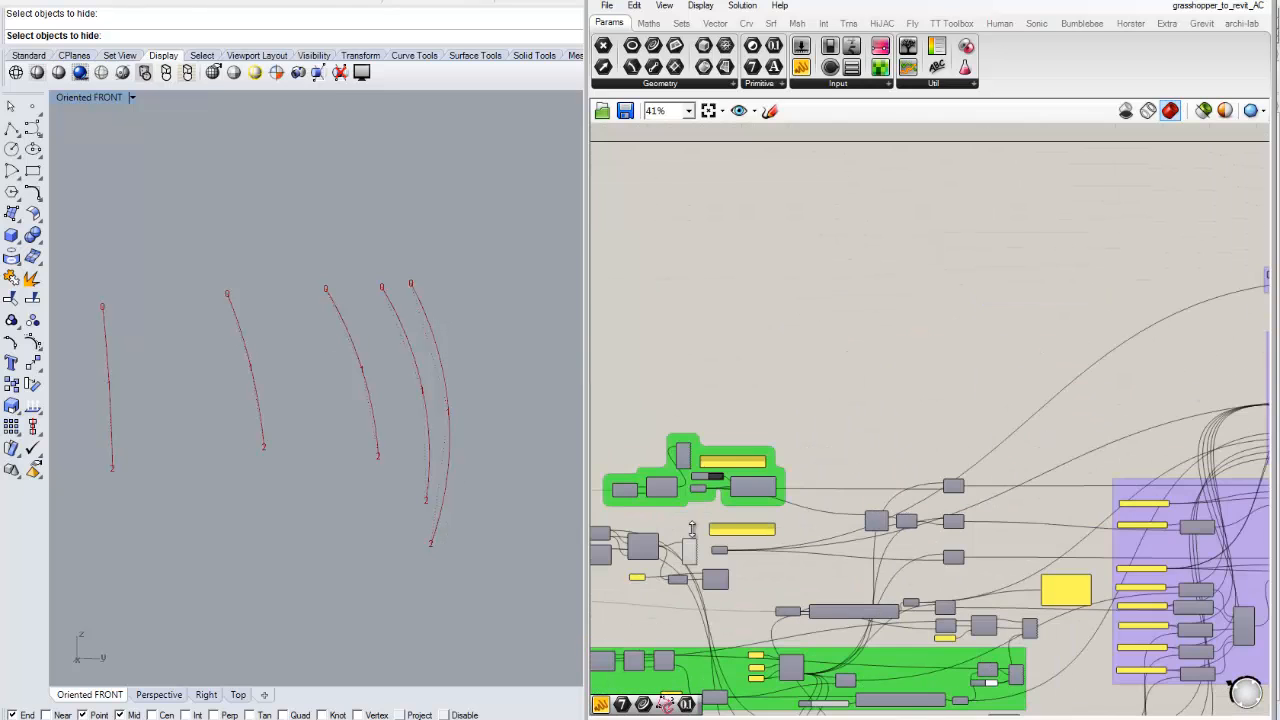
scroll(691, 530, up, 4)
right_drag(692, 531, 987, 453)
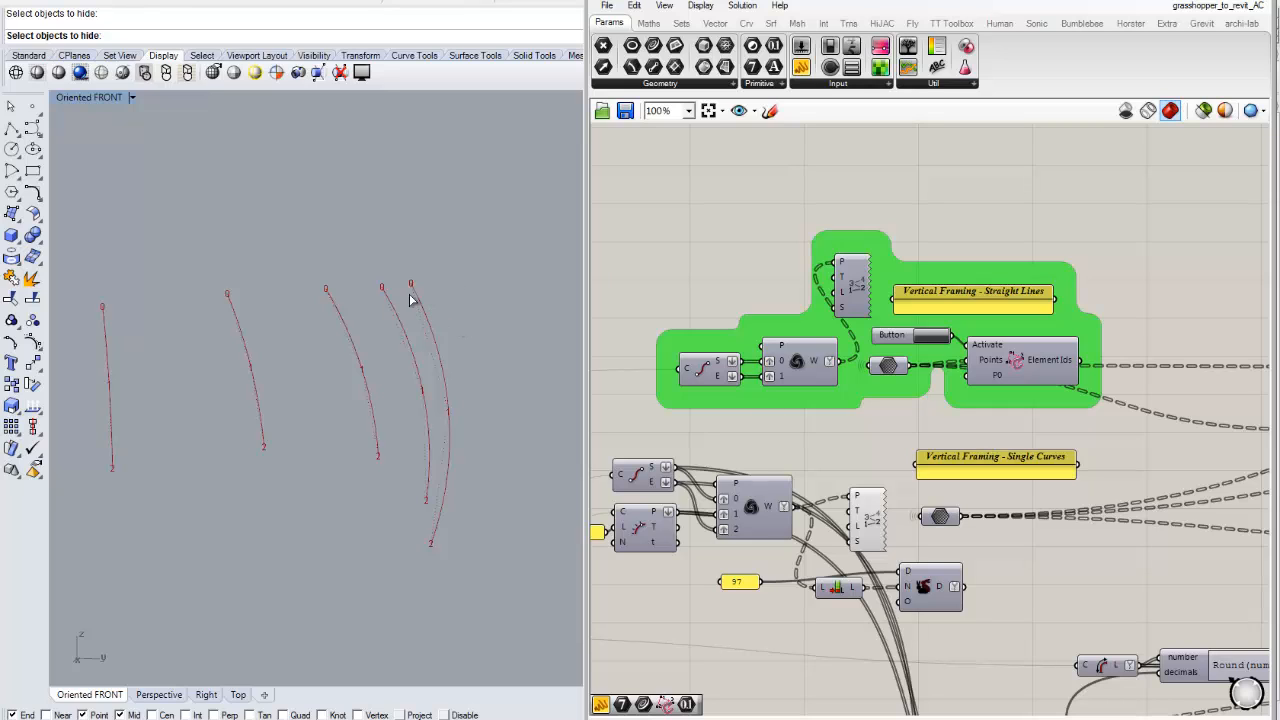
Turn on the preview of the curve parameter feeding the Vertical Framing - Straight Lines group and zoom in on the straight lines in Rhino.
right_drag(1078, 257, 1068, 266)
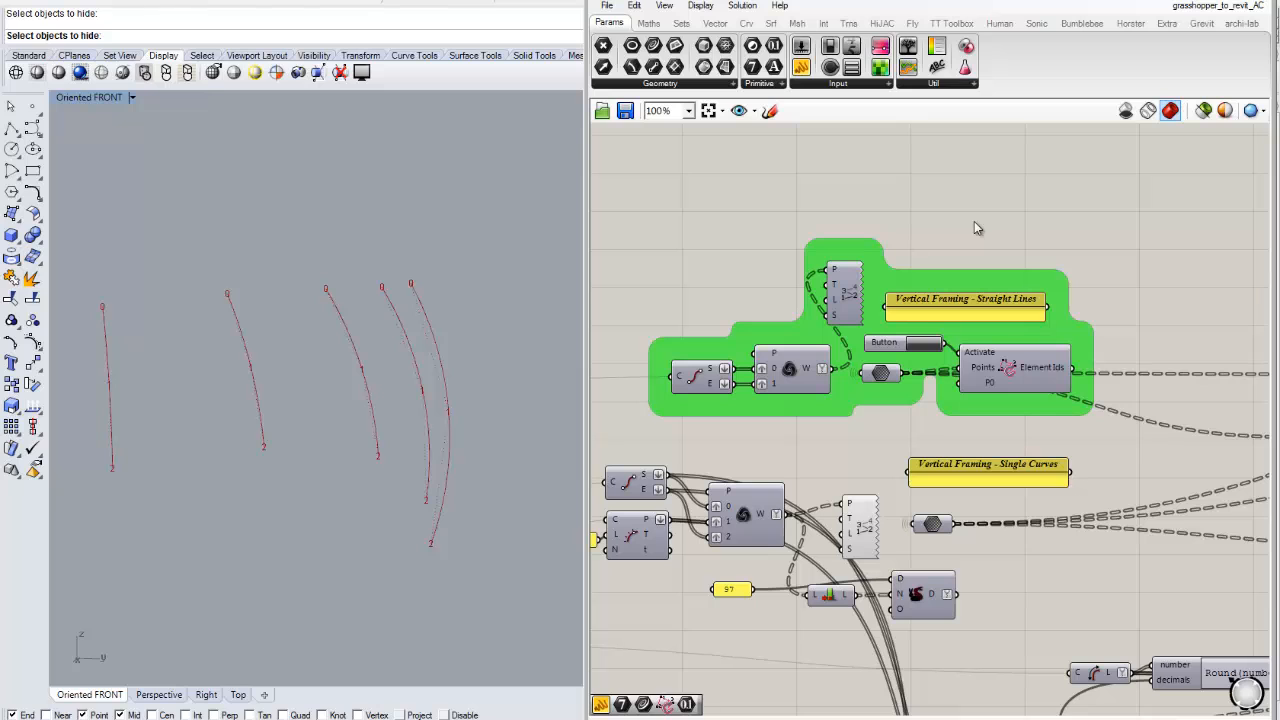
right_drag(983, 246, 959, 247)
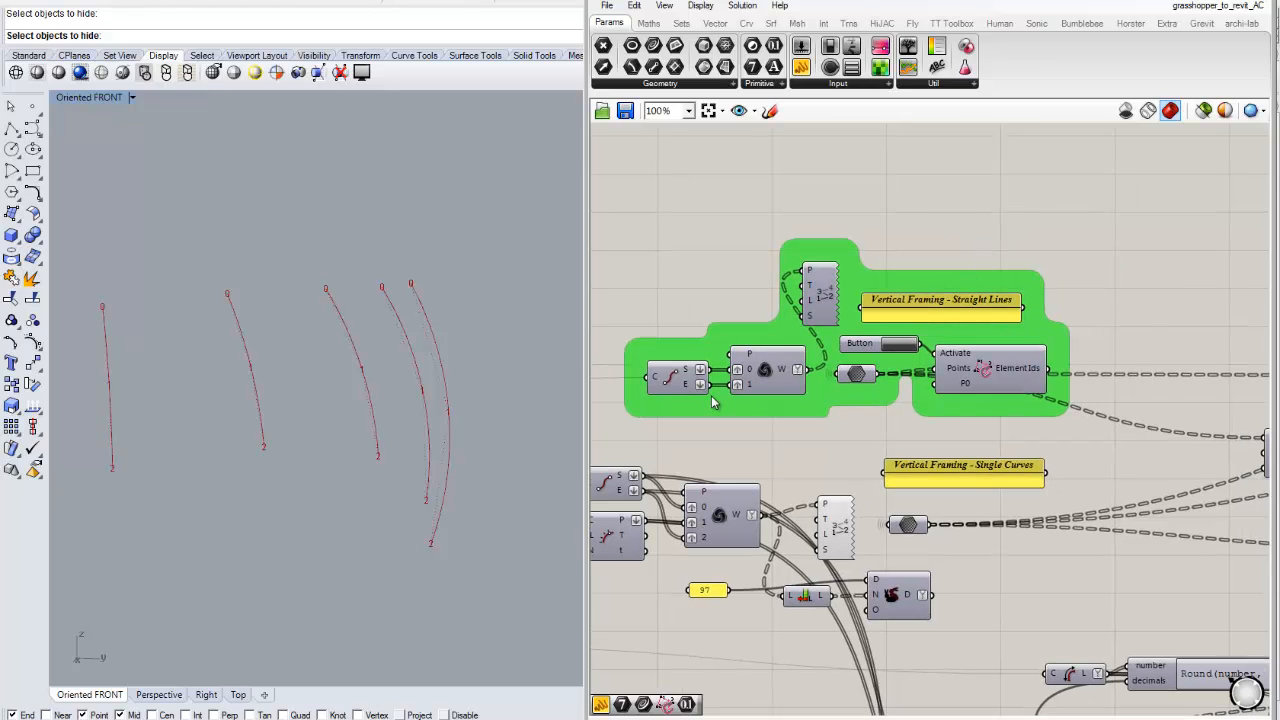
right_drag(714, 402, 878, 409)
right_click(930, 370)
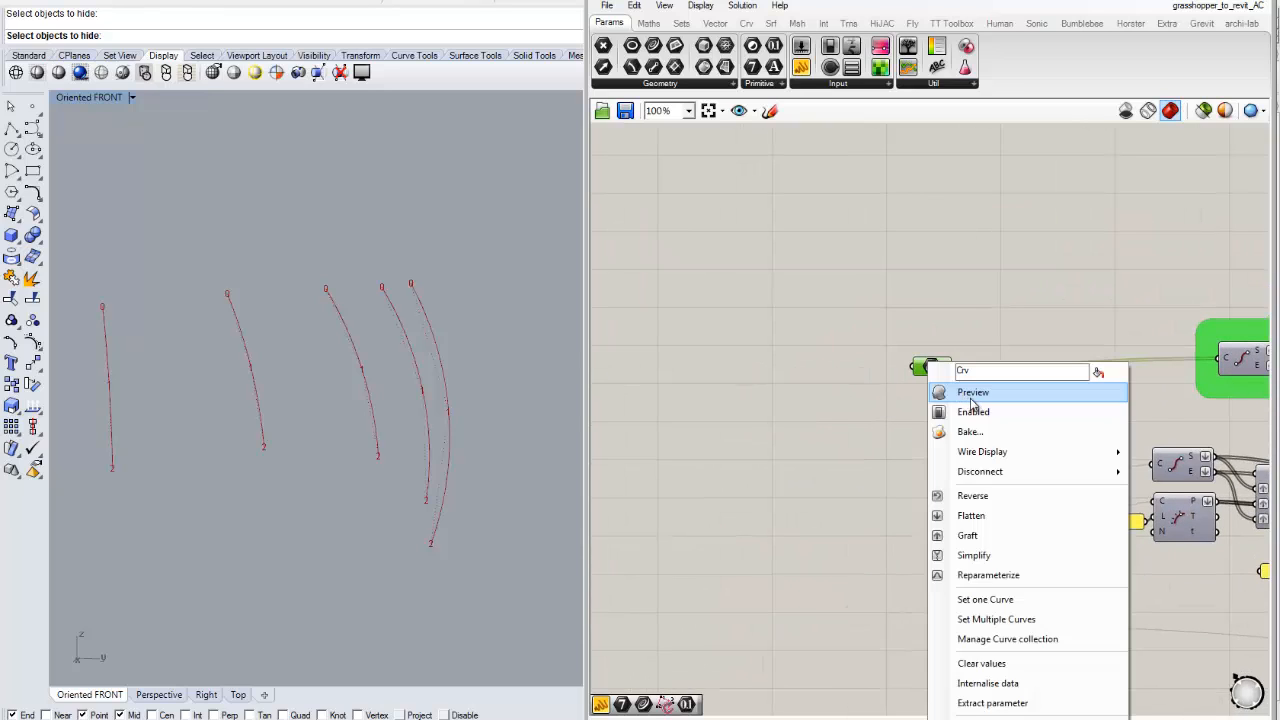
click(967, 397)
click(431, 350)
scroll(430, 348, up, 10)
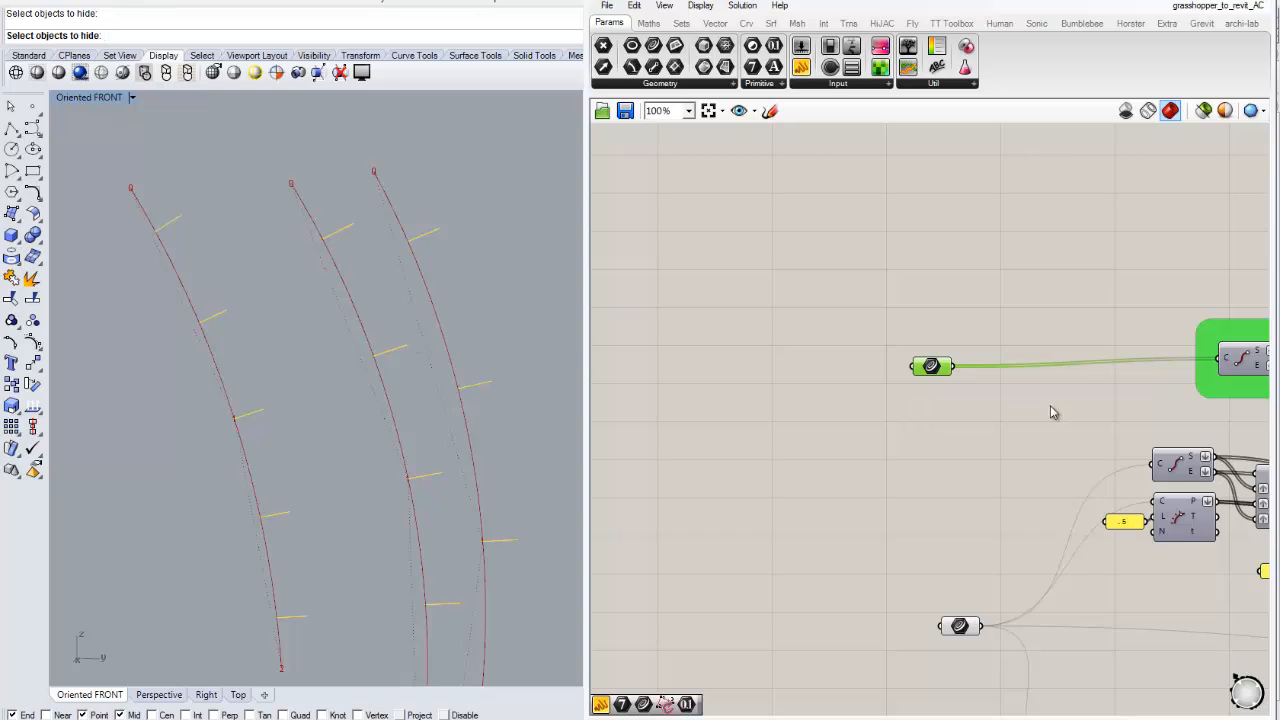
Switch to the 2 Point Adp Line family in Revit and inspect its two numbered adaptive points.
right_drag(1184, 405, 819, 394)
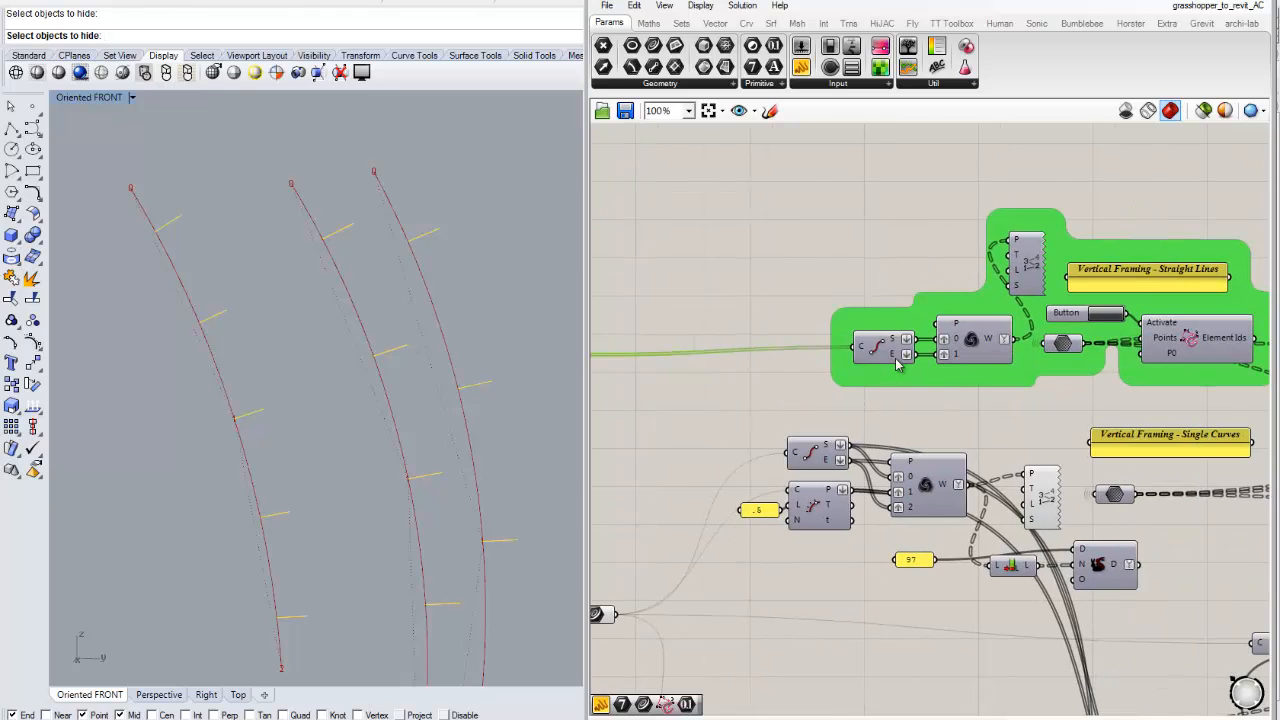
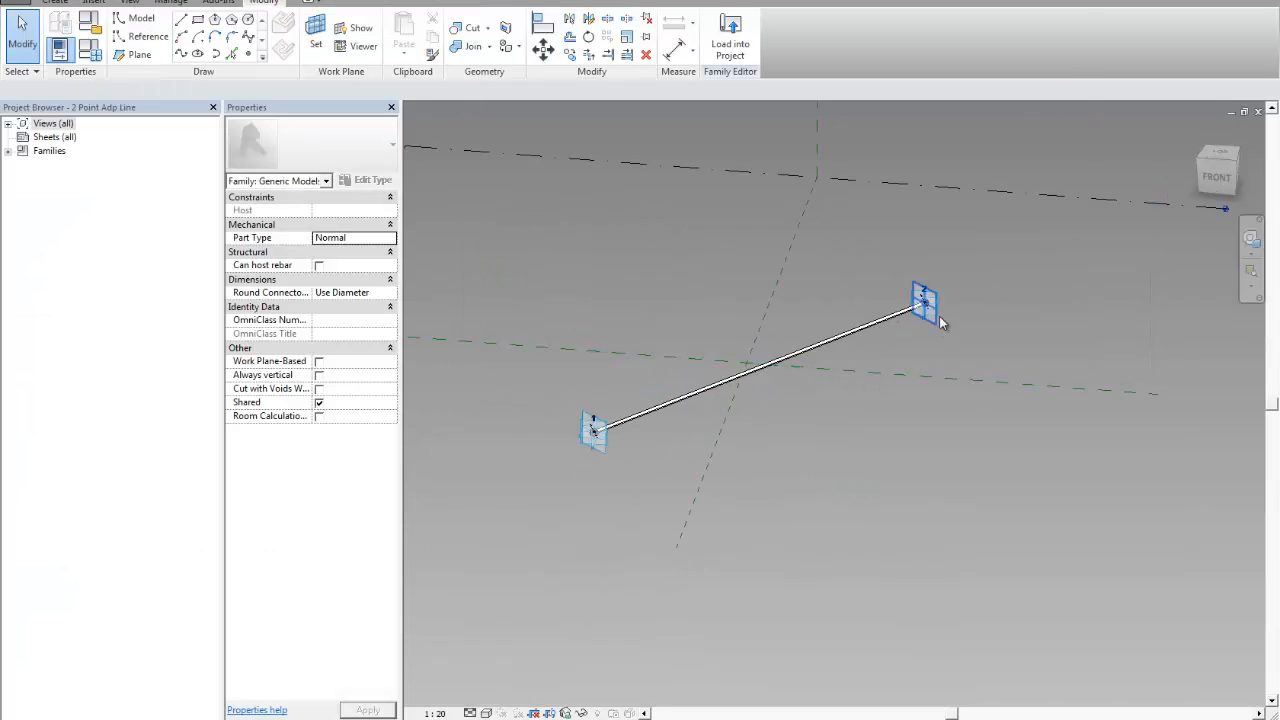
click(938, 316)
click(601, 440)
key(Escape)
scroll(599, 440, down, 1)
shift+middle_drag(806, 401, 824, 458)
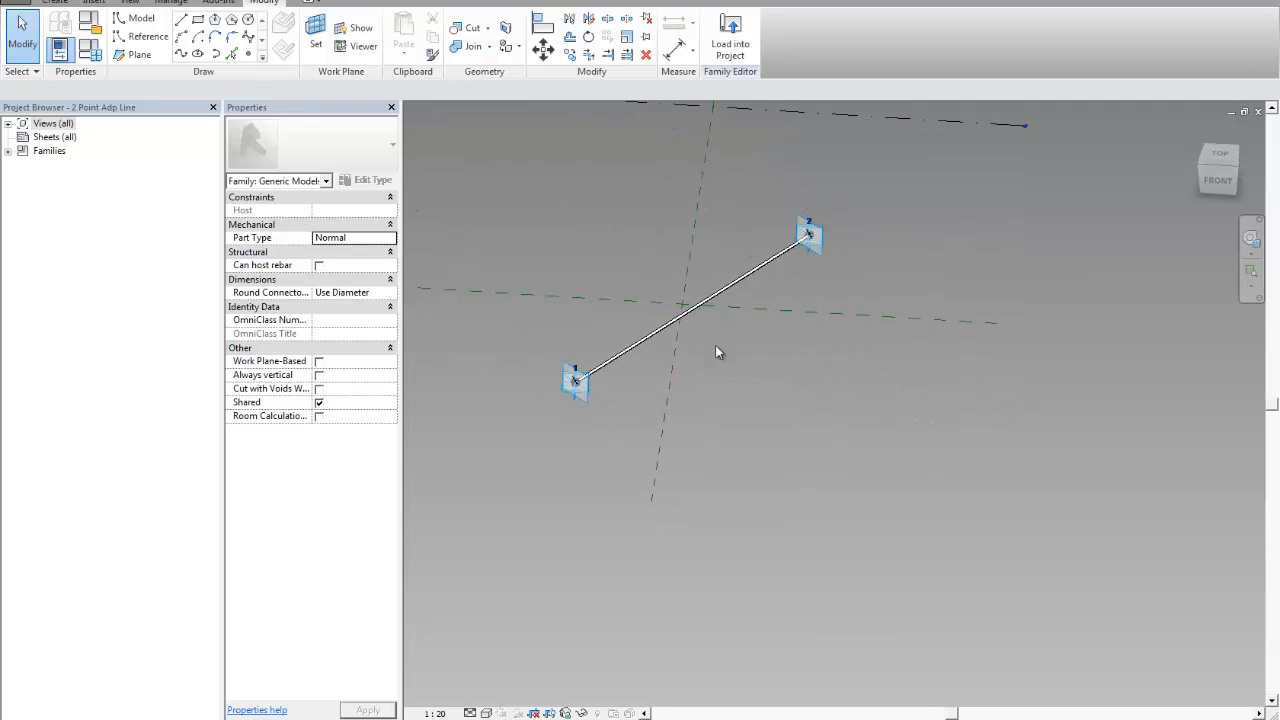
View the adaptive points of the 3 Point Adp Arc_Single family and return to Grasshopper.
key(ctrl+Tab)
key(ctrl+Tab)
key(ctrl+Tab)
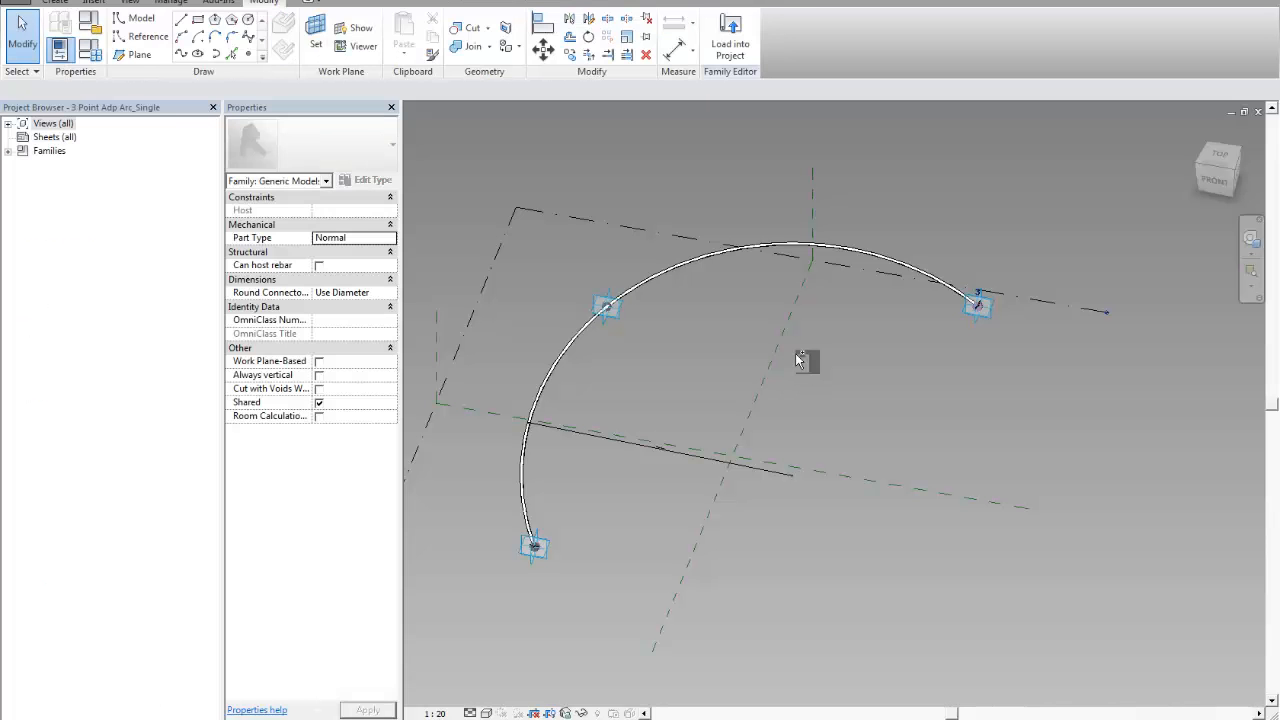
key(ctrl+Tab)
key(alt+Tab)
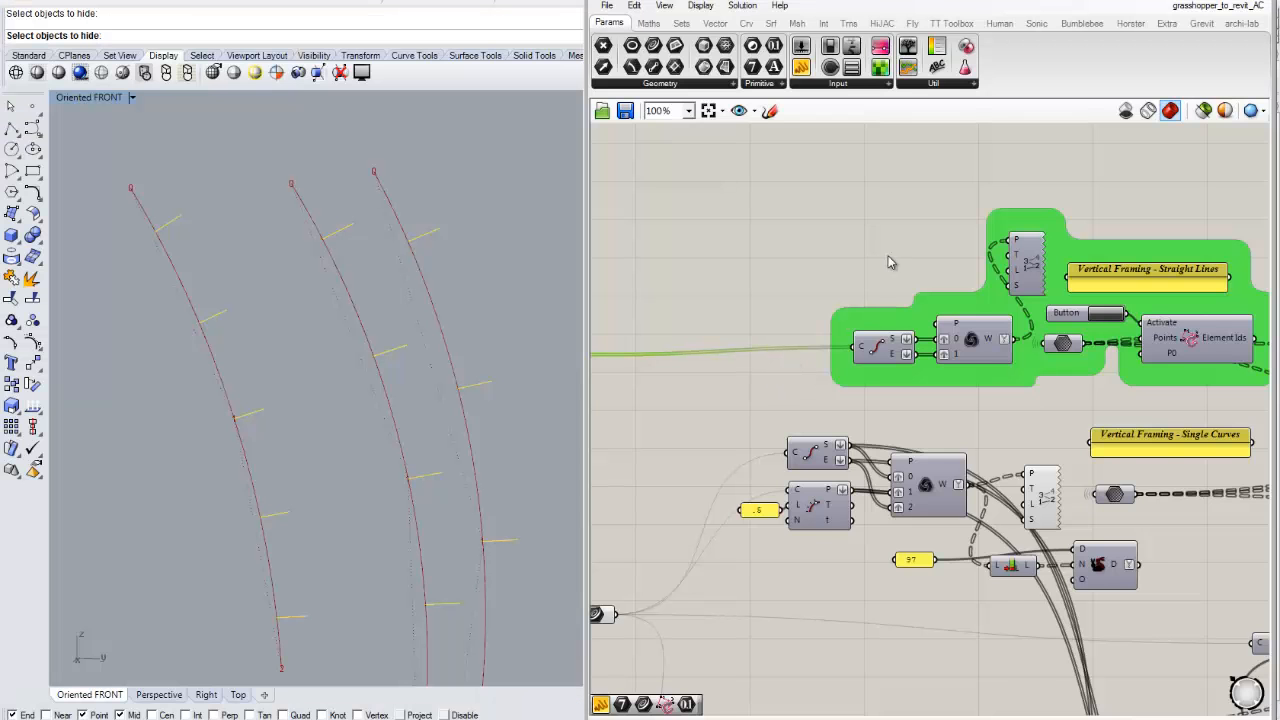
Select the Element Ids component in the Straight Lines group and compare it with the separate purple Element Ids group.
right_drag(888, 256, 831, 241)
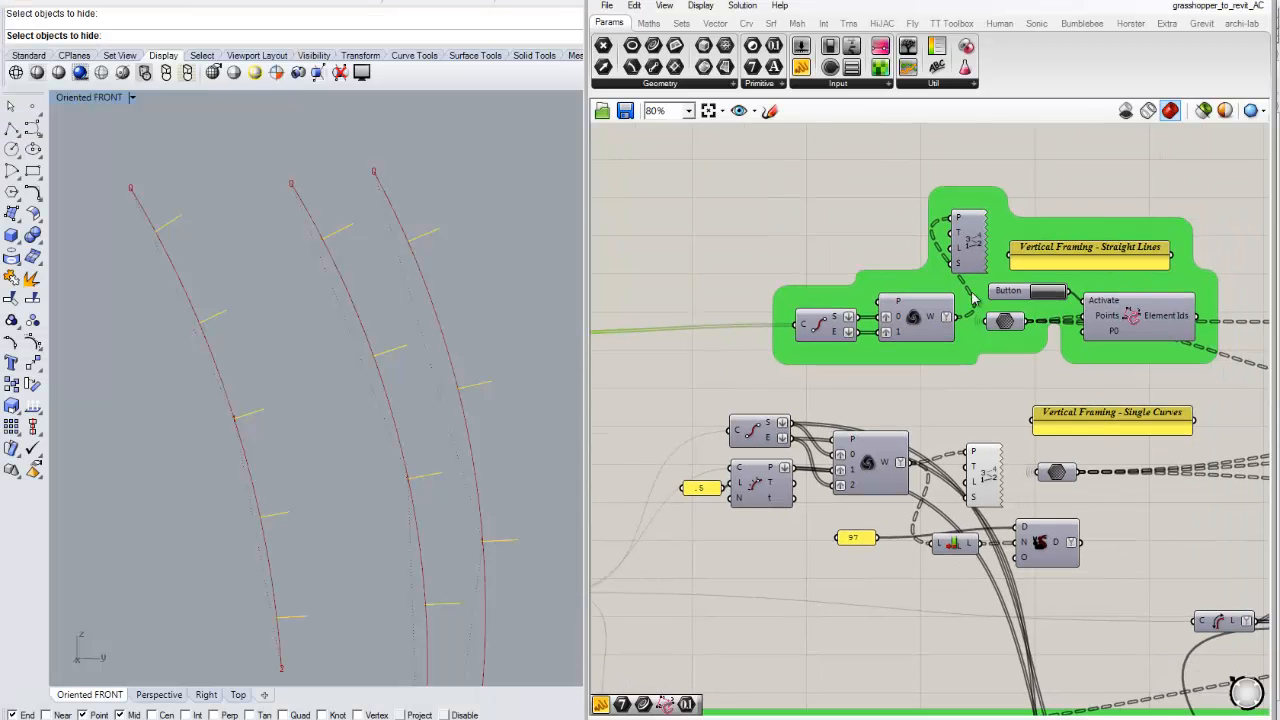
right_drag(1143, 337, 969, 343)
scroll(969, 343, down, 2)
scroll(975, 340, up, 2)
drag(974, 328, 996, 327)
scroll(1078, 308, down, 5)
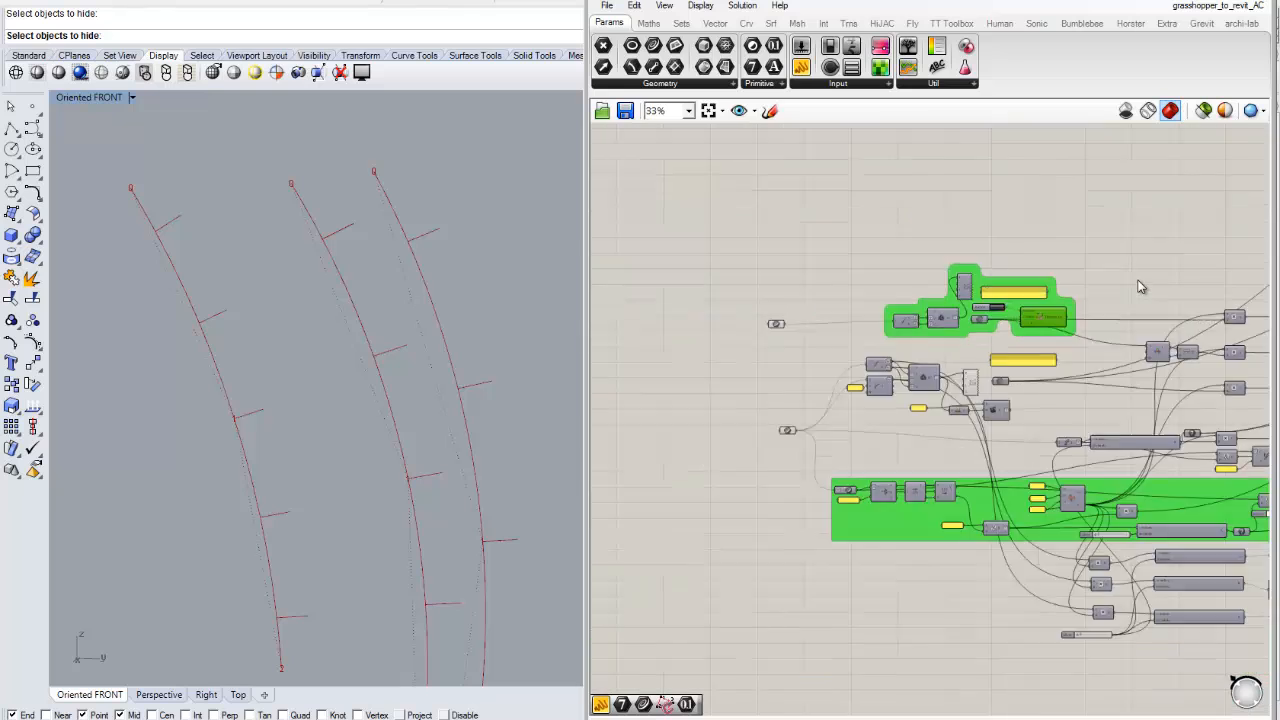
right_drag(1138, 283, 887, 388)
scroll(1228, 291, up, 5)
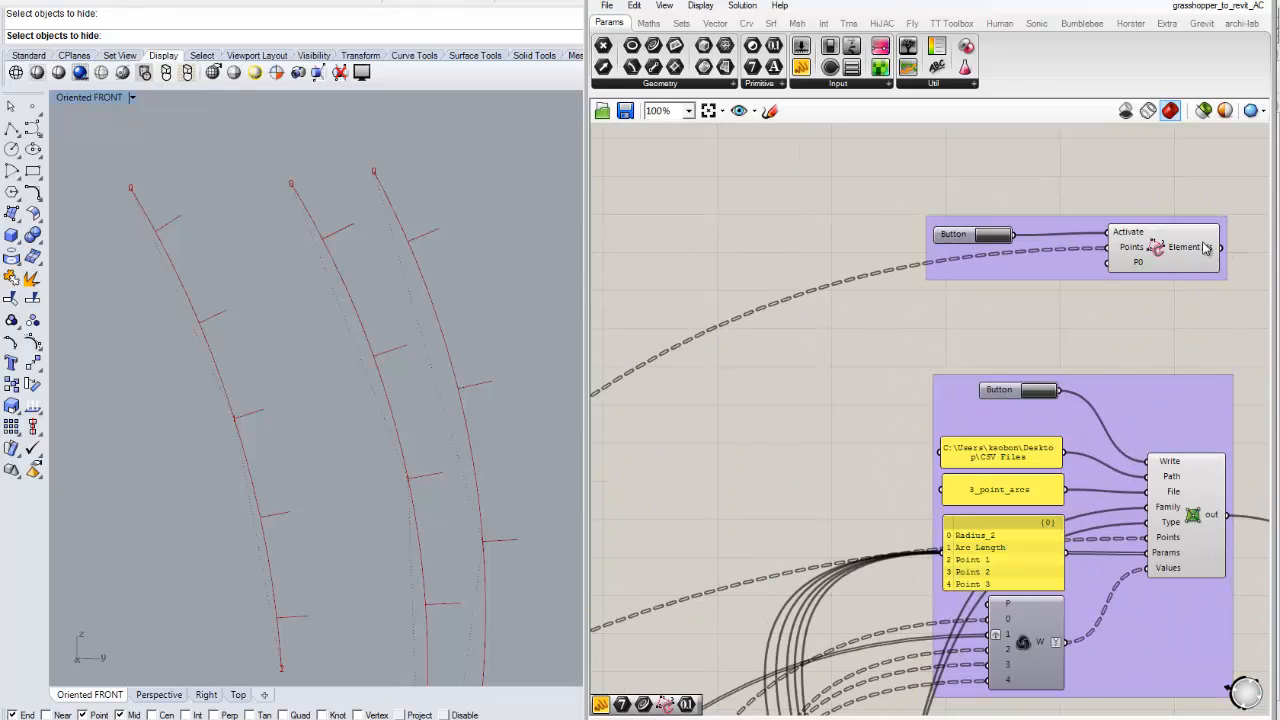
Examine how the Straight Lines group passes its curve end points to the Element Ids component.
scroll(1175, 228, down, 3)
scroll(1063, 248, down, 1)
right_drag(821, 401, 1136, 285)
right_drag(902, 409, 1042, 387)
scroll(797, 374, up, 4)
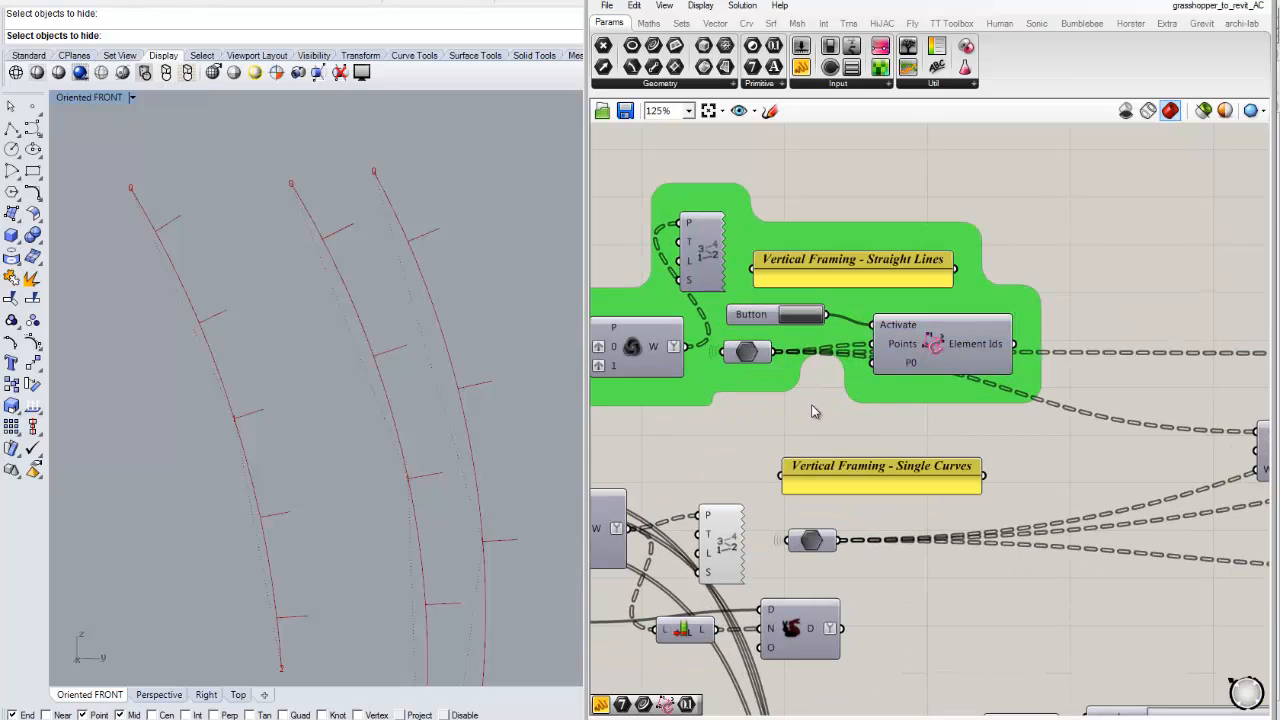
scroll(769, 426, down, 2)
right_drag(806, 416, 913, 382)
scroll(915, 382, up, 2)
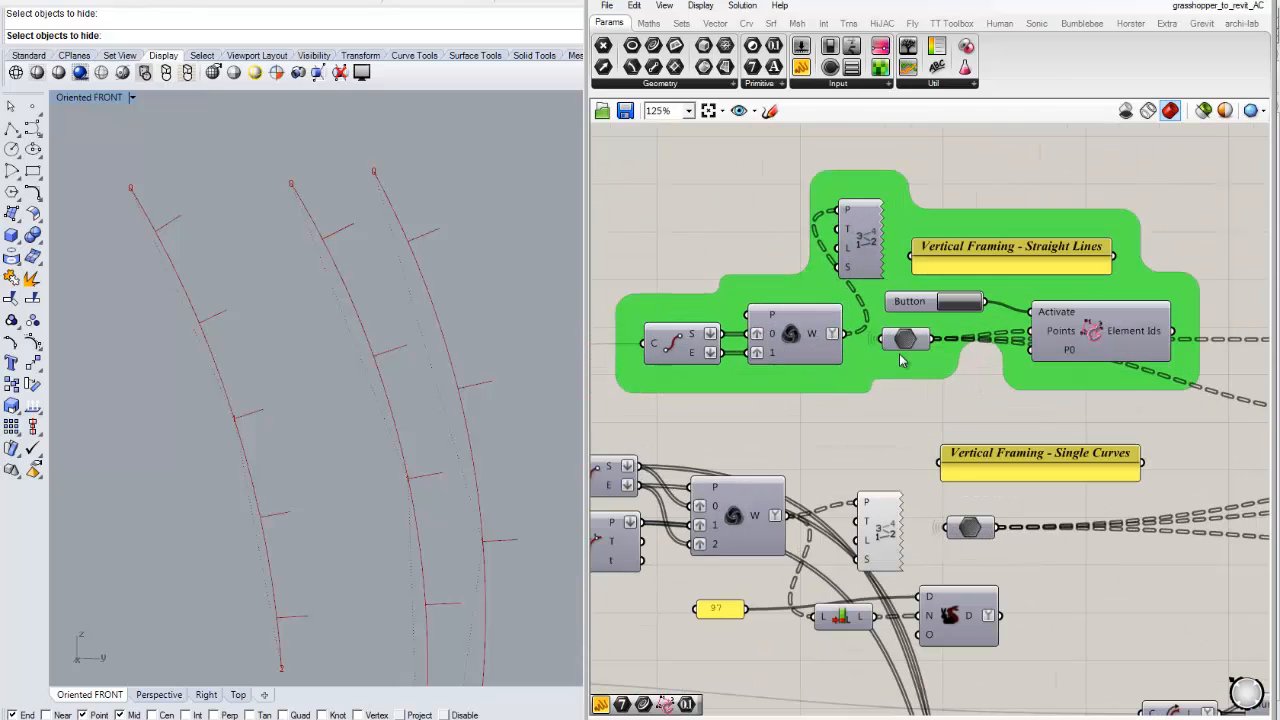
scroll(945, 370, down, 1)
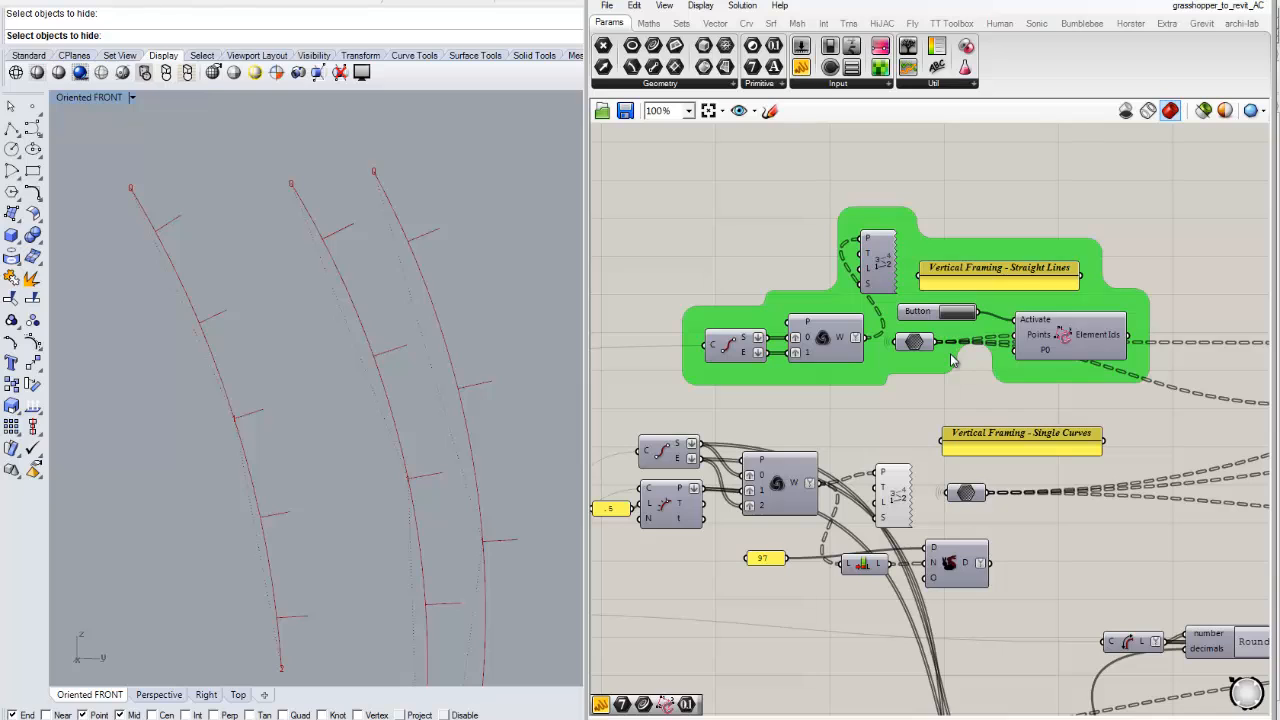
right_drag(976, 392, 964, 372)
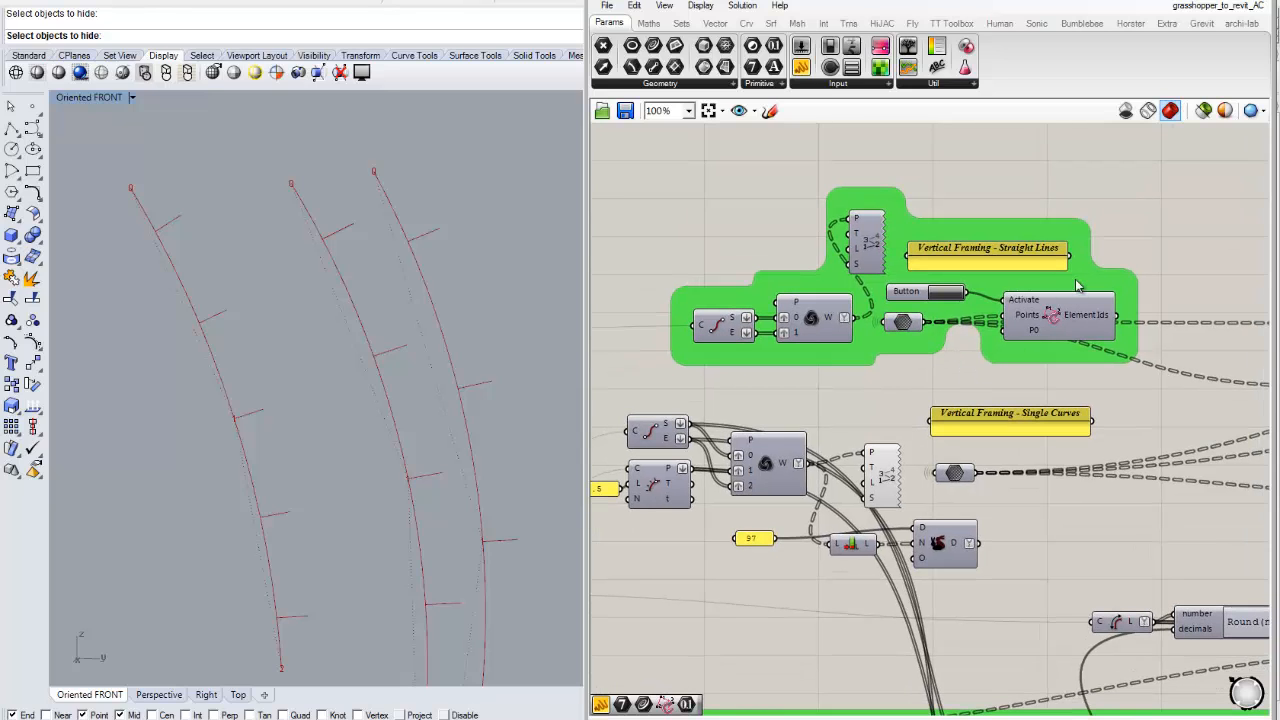
Check the P0 parameter input of the Element Ids component in the Vertical Framing - Straight Lines group.
mouse_move(1013, 330)
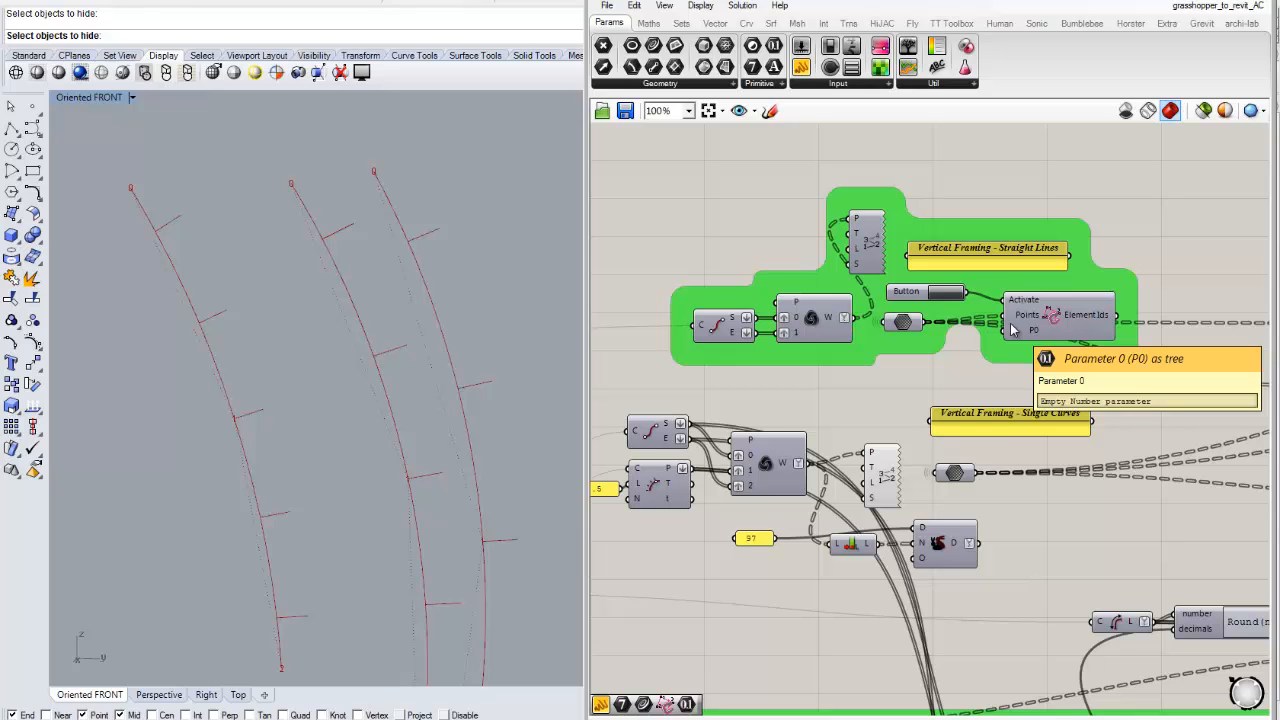
right_drag(953, 352, 943, 352)
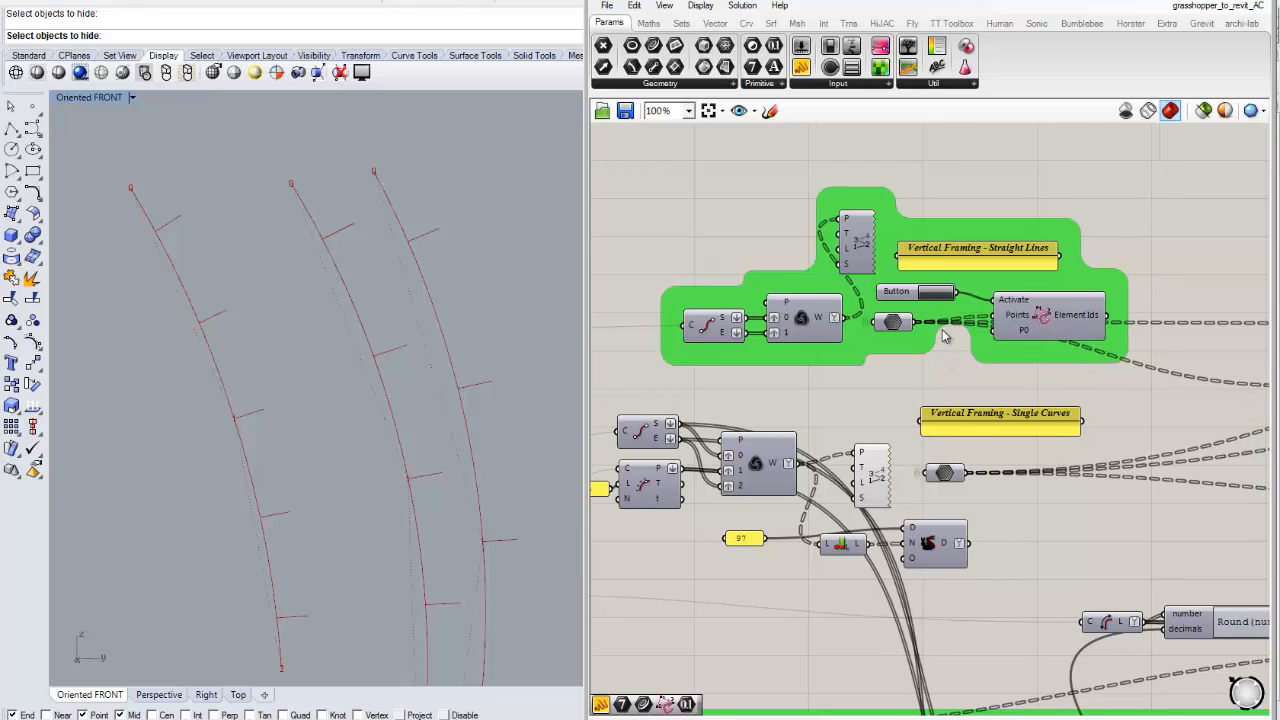
right_drag(1062, 368, 1040, 361)
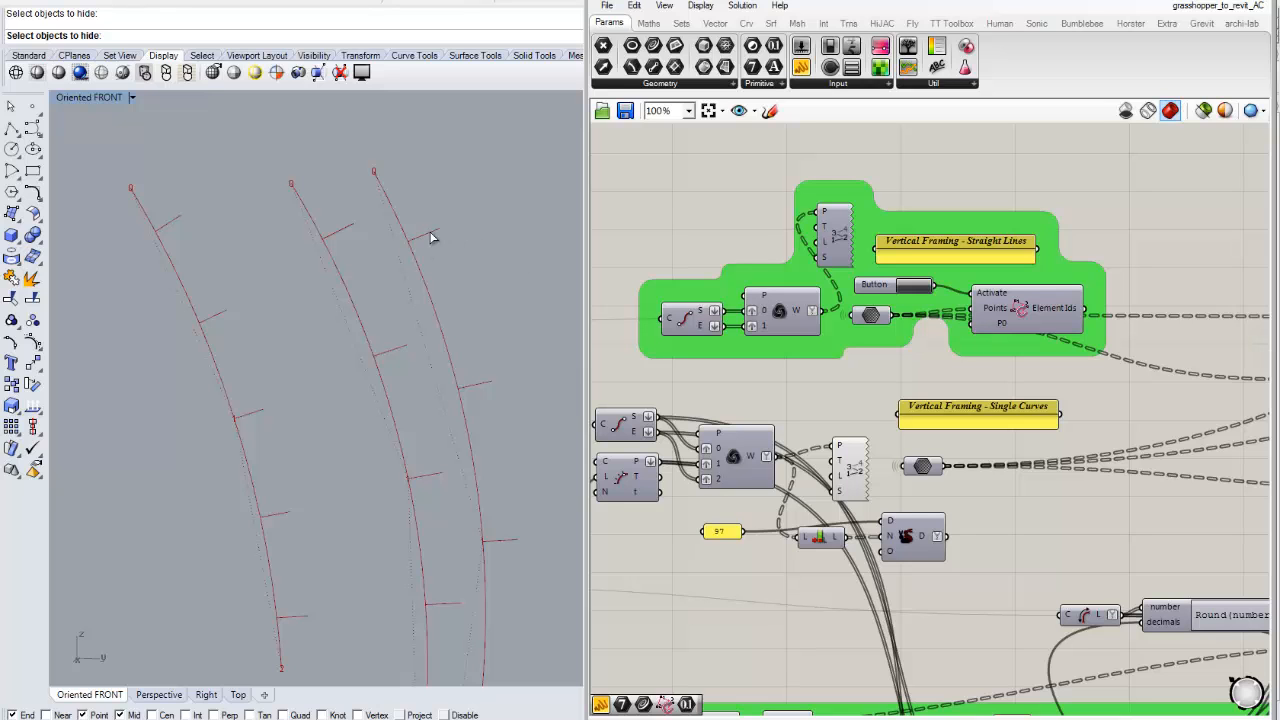
right_drag(945, 372, 901, 363)
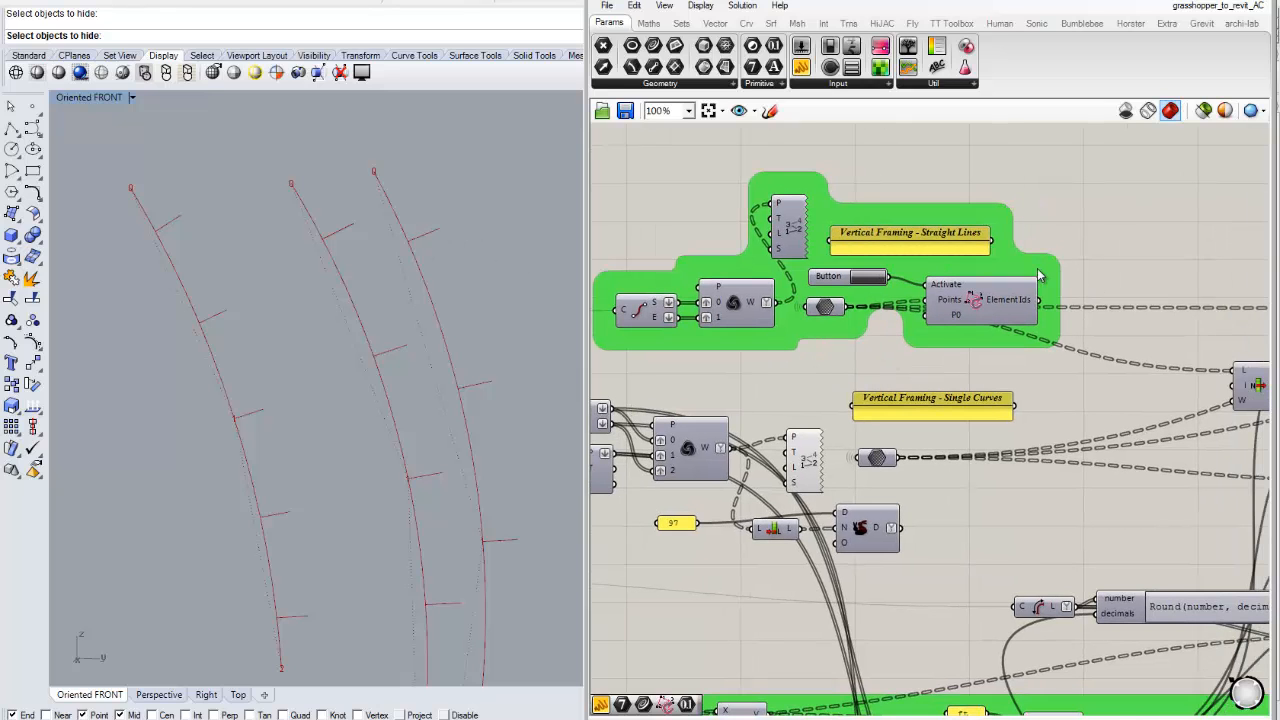
Examine the purple CSV export group, including its path, file name, parameter names and values feeding the writer component.
scroll(1038, 273, down, 4)
right_drag(1235, 335, 886, 352)
right_drag(1233, 301, 967, 332)
scroll(1069, 229, up, 5)
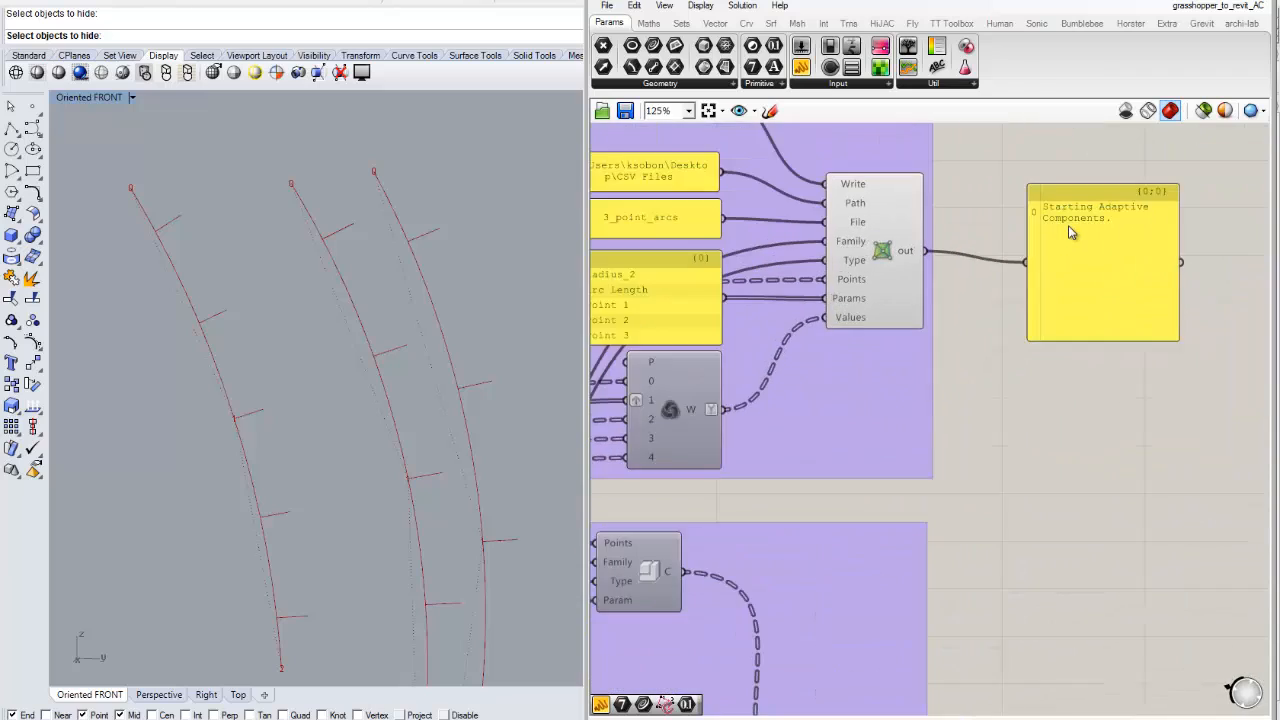
scroll(1022, 252, down, 6)
scroll(1003, 229, up, 6)
scroll(797, 300, down, 2)
right_drag(797, 319, 935, 318)
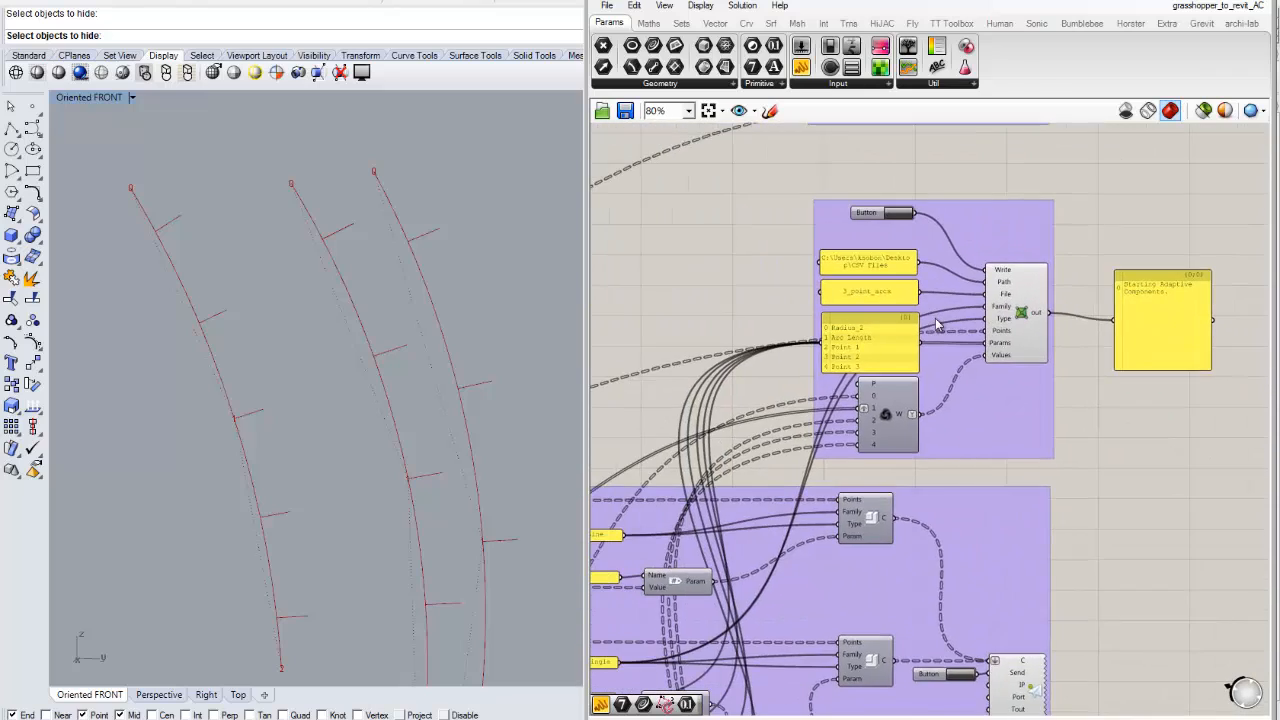
scroll(935, 318, up, 2)
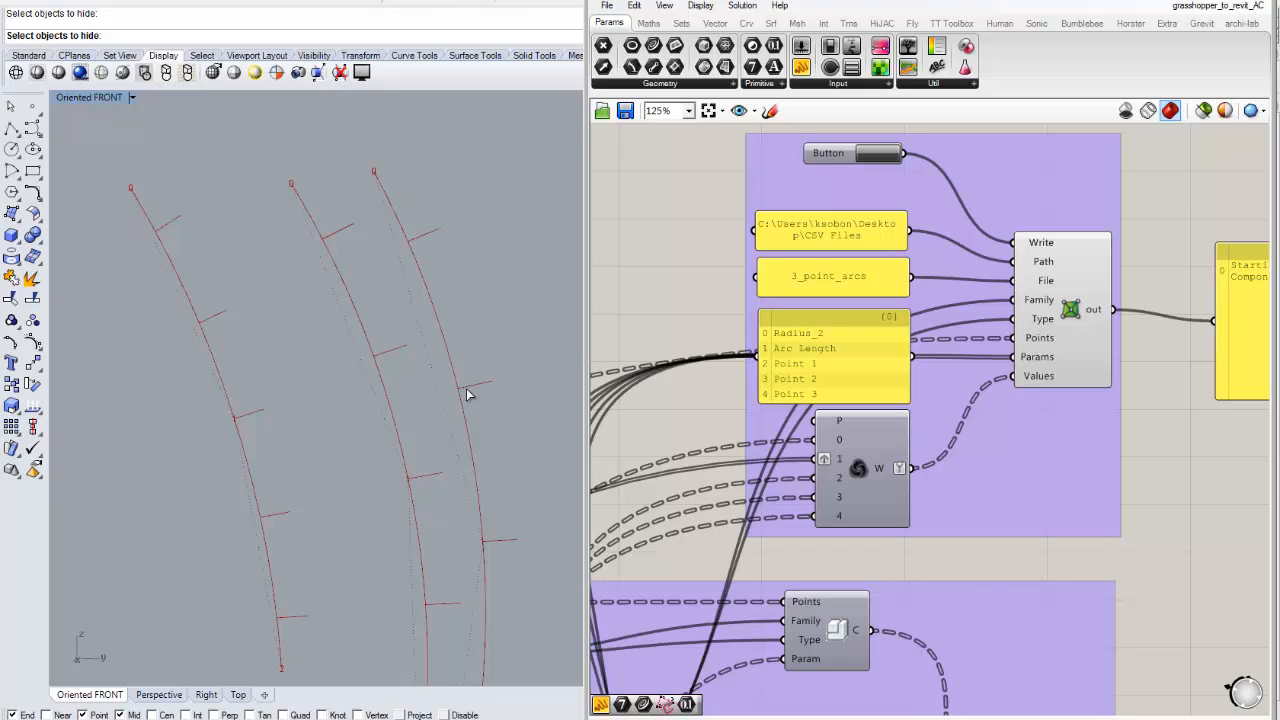
right_drag(1013, 365, 980, 354)
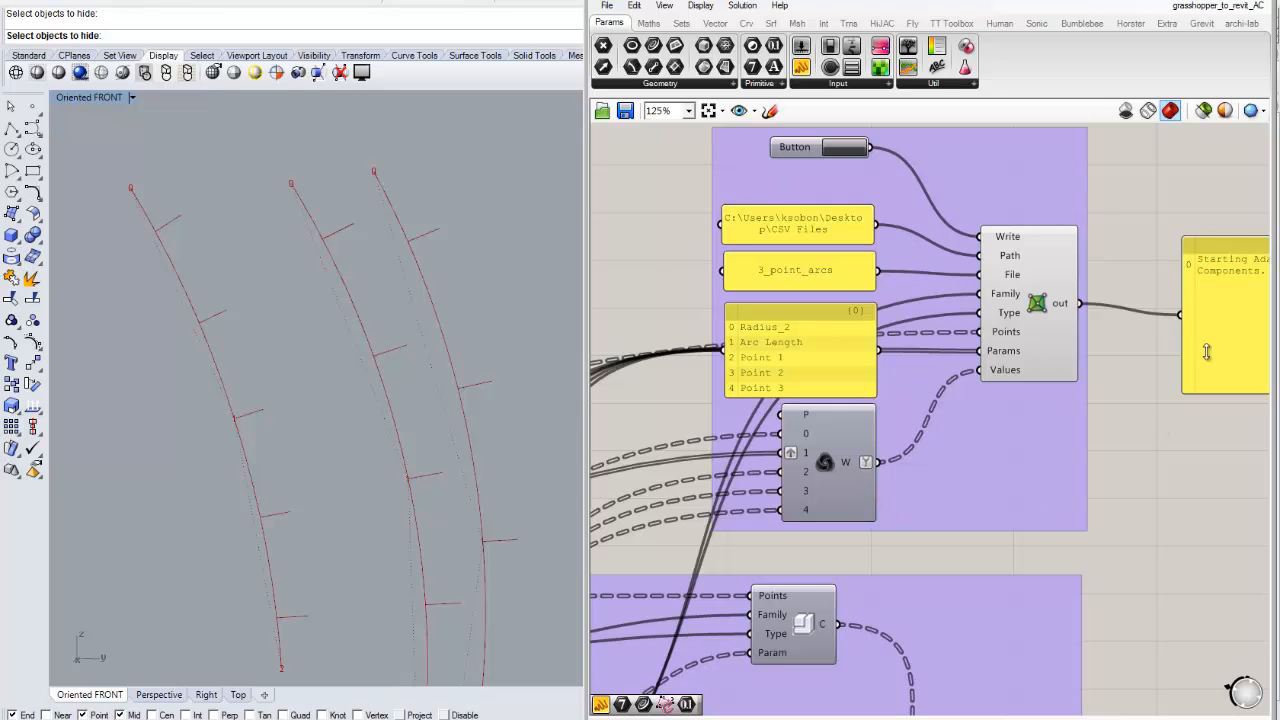
Select the 3_point_arcs panel to check its connection to the CSV writer's File input, and clear the selection.
click(803, 280)
scroll(803, 280, down, 3)
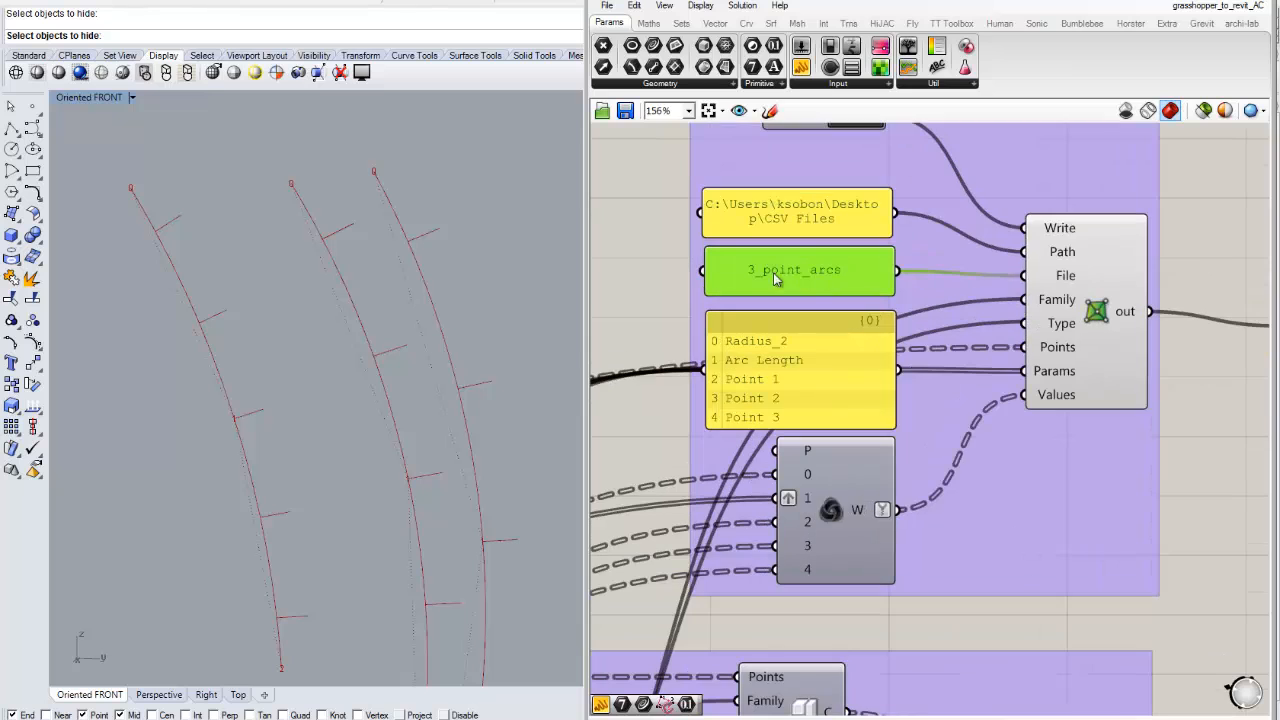
right_drag(943, 370, 1019, 312)
click(1152, 394)
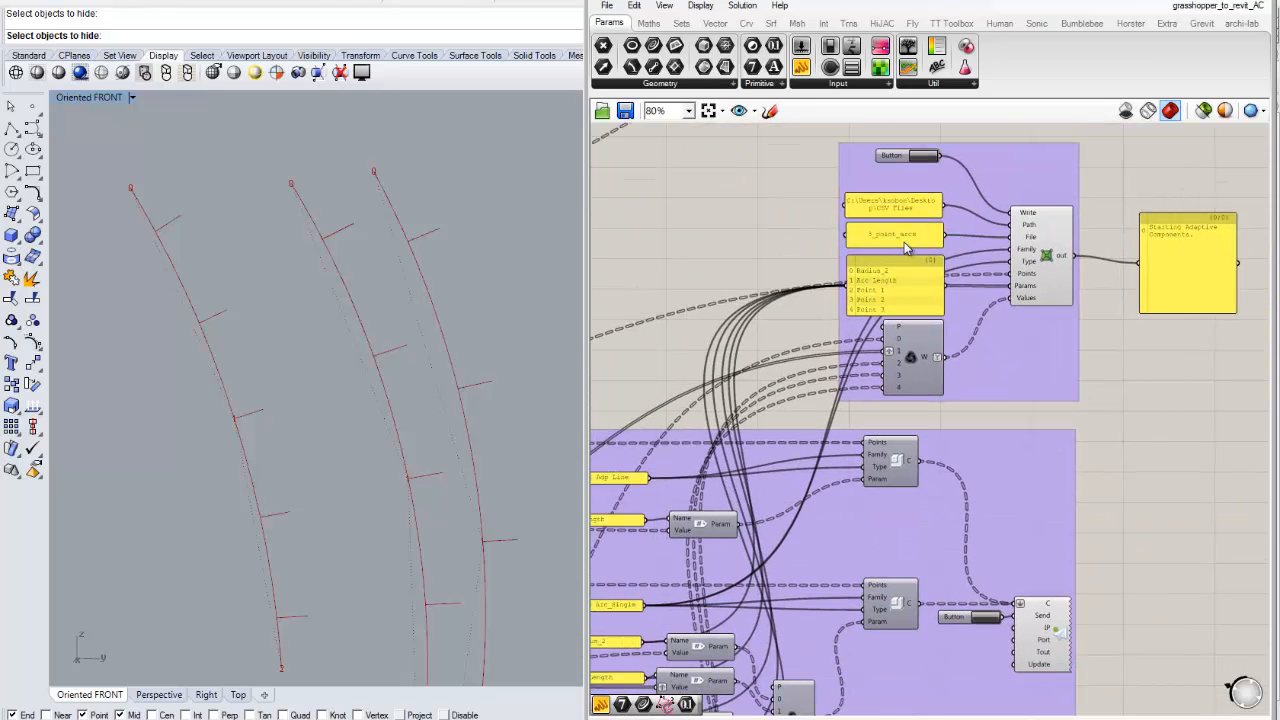
Compare the CSV export group with the Send group's family name panels and separate name and value parameter components.
scroll(906, 242, up, 1)
right_drag(901, 480, 980, 358)
scroll(1085, 329, down, 1)
right_drag(1085, 329, 1006, 415)
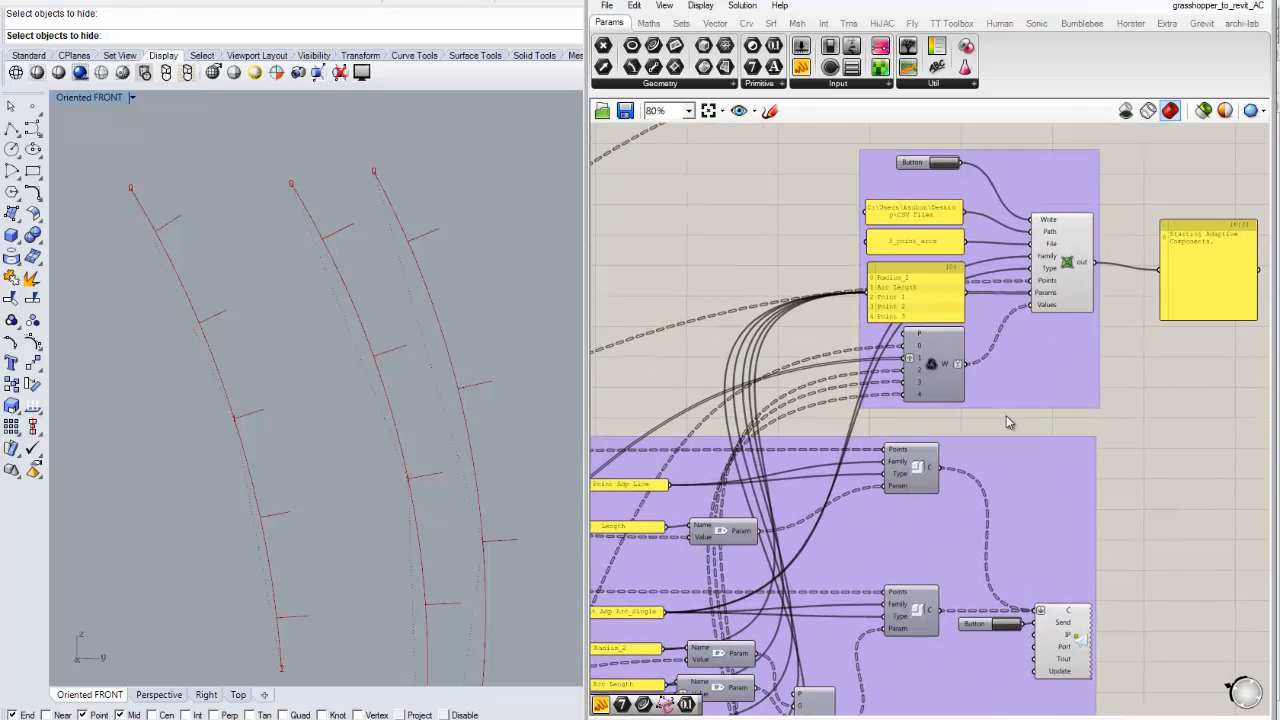
right_drag(954, 616, 1001, 418)
scroll(1001, 418, down, 1)
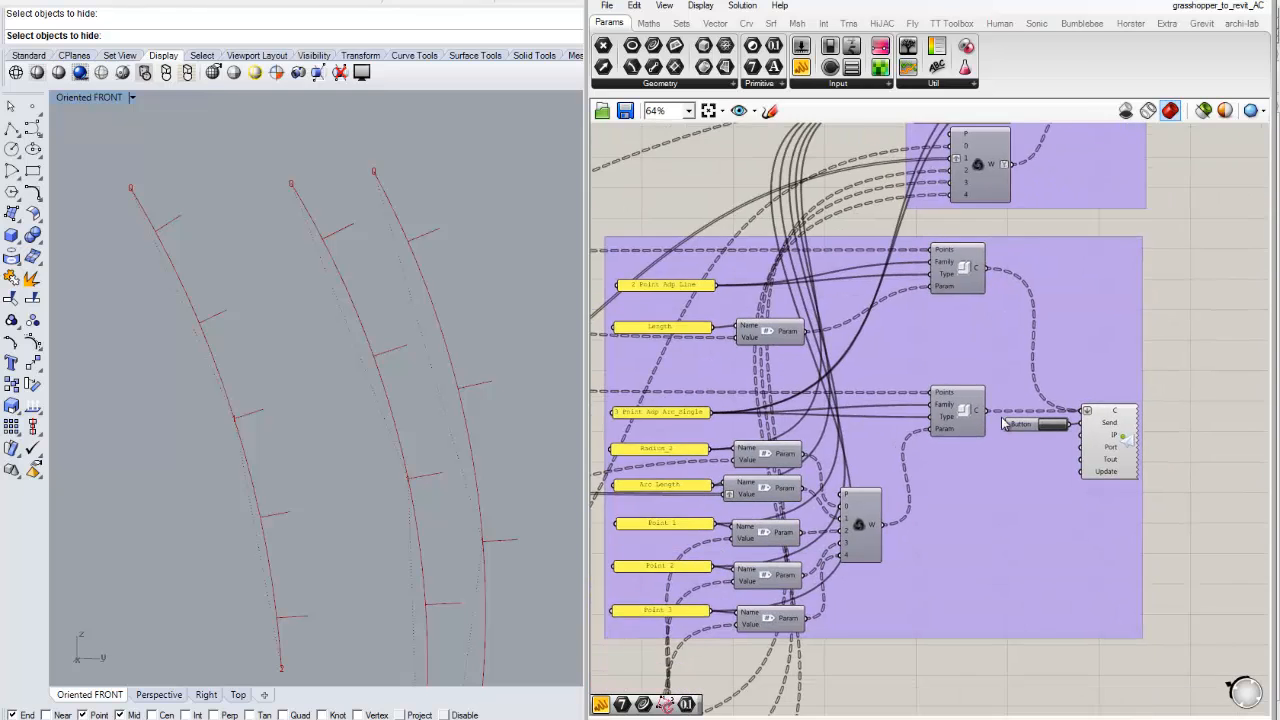
right_drag(948, 489, 1044, 401)
scroll(1103, 320, up, 1)
right_drag(1058, 315, 992, 256)
scroll(908, 338, up, 1)
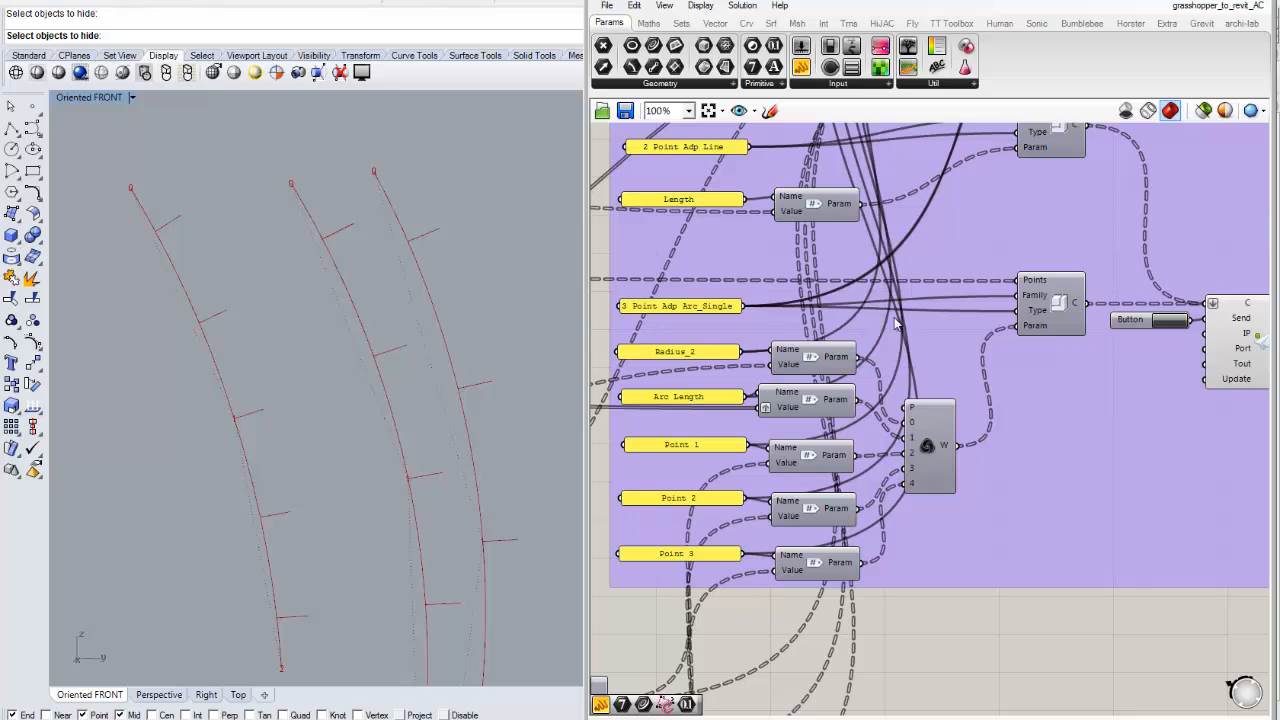
Inspect how the two adaptive components feed the C input of the Send component.
right_drag(1028, 325, 831, 415)
click(925, 369)
scroll(923, 373, up, 2)
scroll(912, 355, down, 2)
scroll(1079, 350, up, 1)
click(1126, 335)
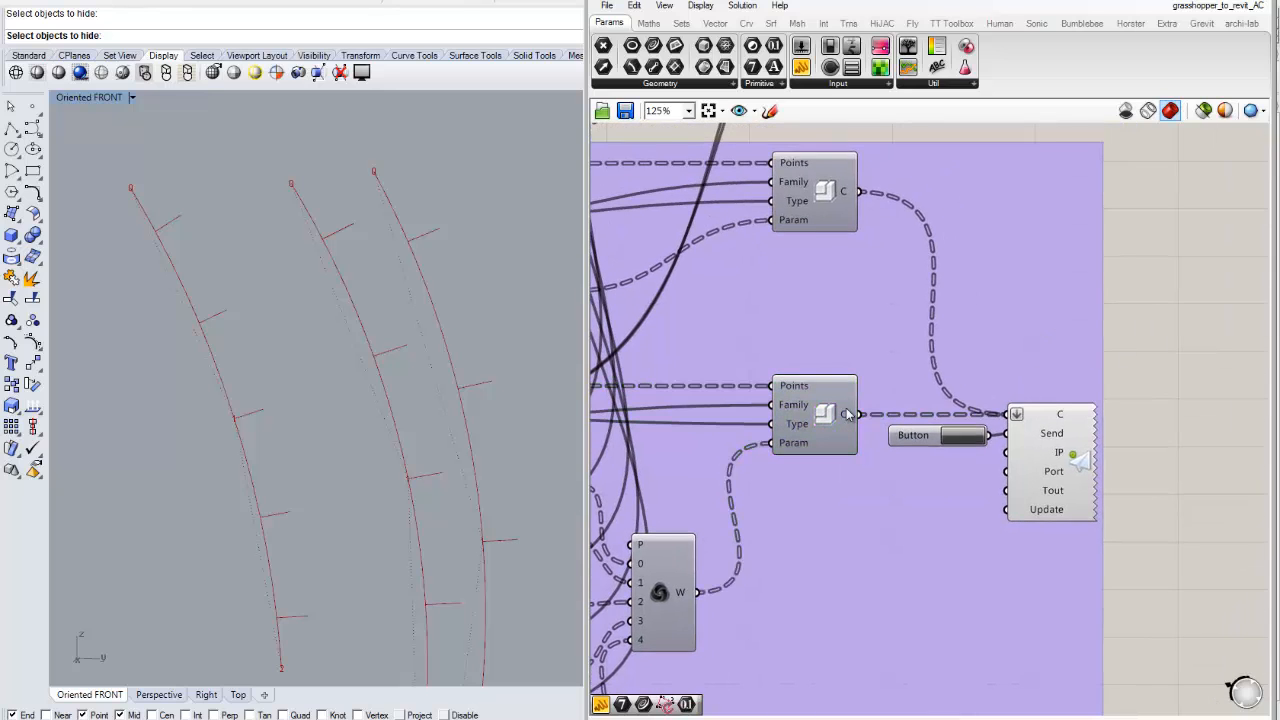
Select the adaptive component for 2 Point Adp Line, trace its family, type and Length inputs, and clear the selection.
scroll(845, 370, down, 1)
right_drag(840, 340, 975, 347)
drag(960, 258, 963, 263)
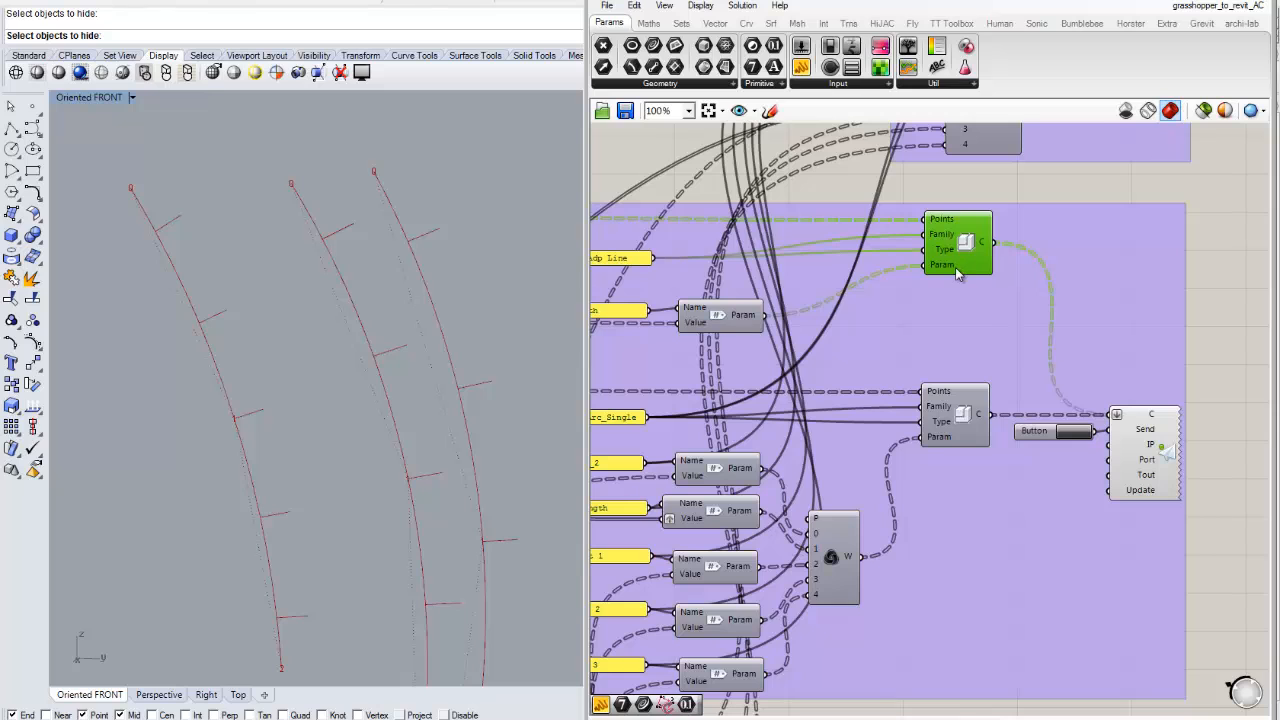
right_drag(852, 305, 1037, 348)
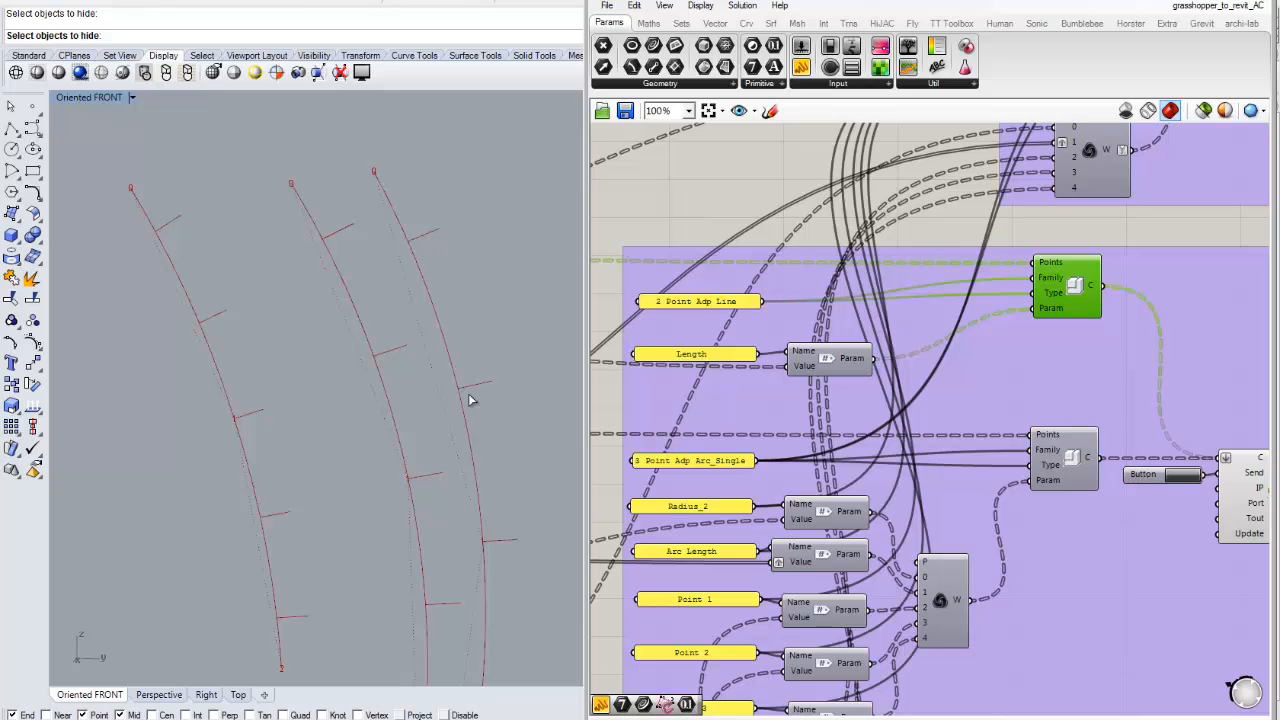
right_drag(1006, 379, 860, 353)
click(1182, 343)
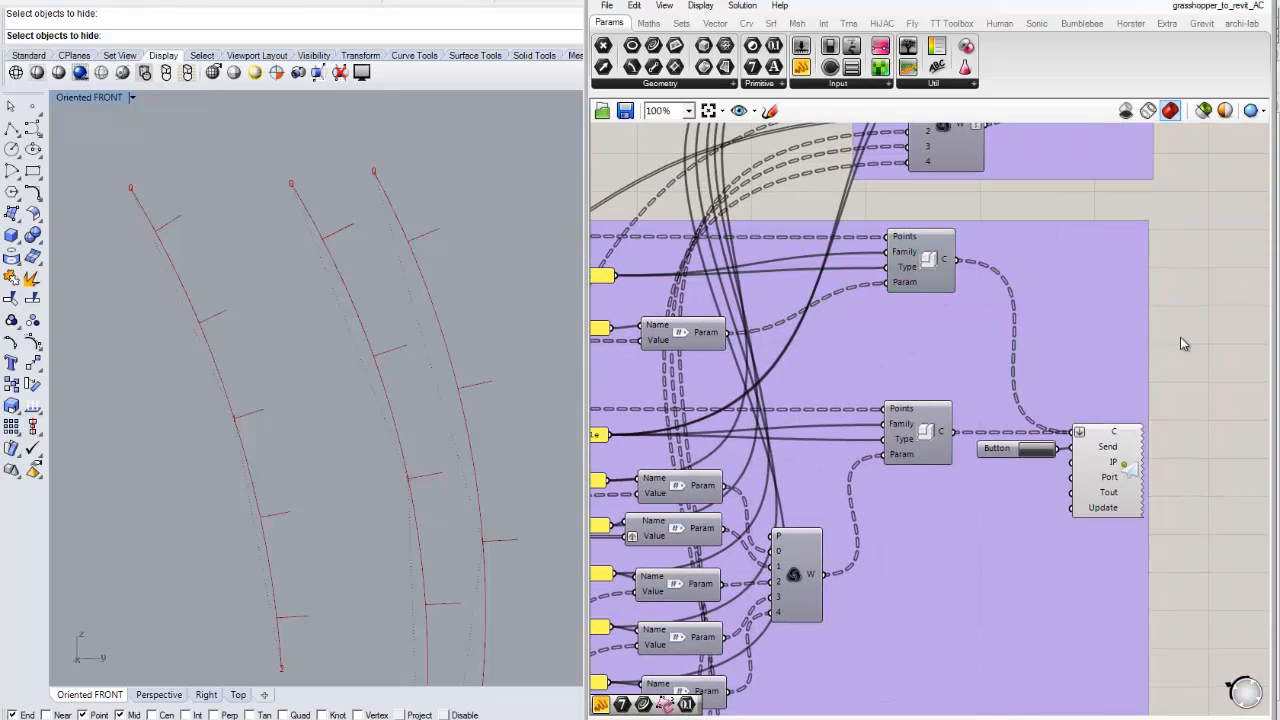
Move the Send component slightly farther from its Button and clear the selection.
right_drag(870, 399, 958, 387)
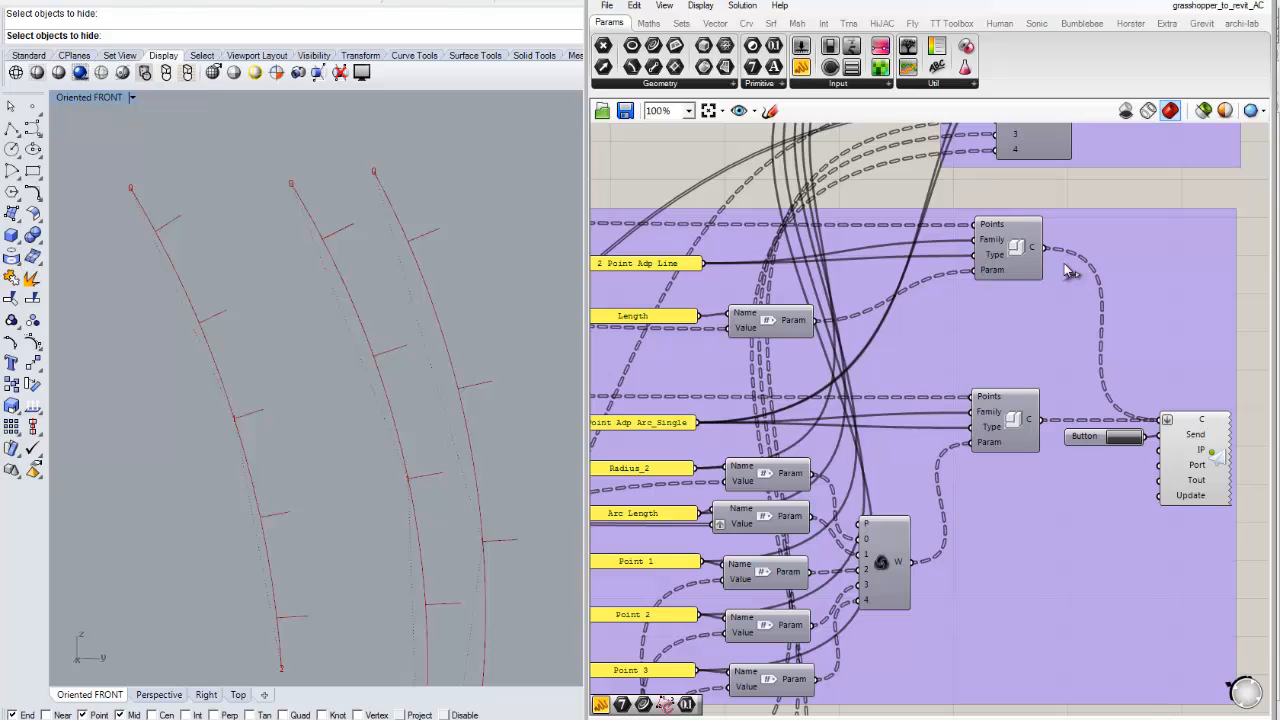
right_drag(1111, 434, 873, 412)
scroll(873, 417, up, 1)
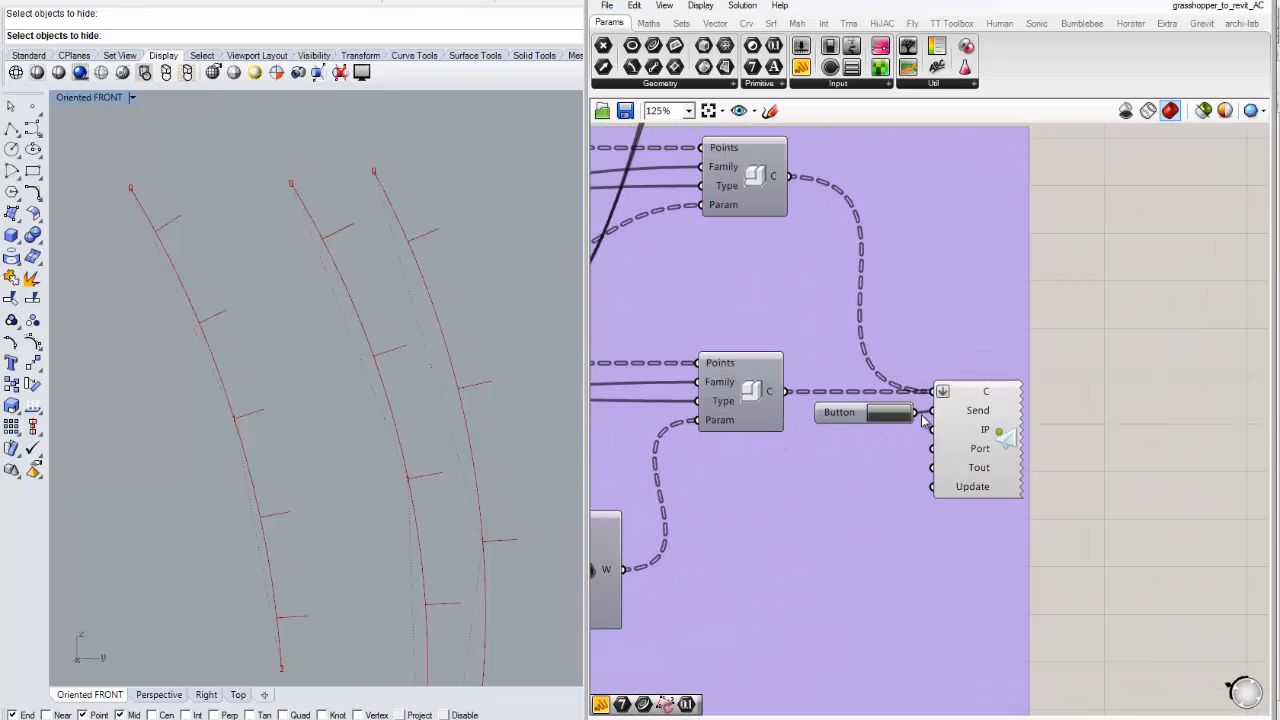
mouse_move(988, 432)
mouse_down()
mouse_move(1012, 425)
mouse_move(984, 438)
mouse_up()
click(1118, 405)
click(1126, 414)
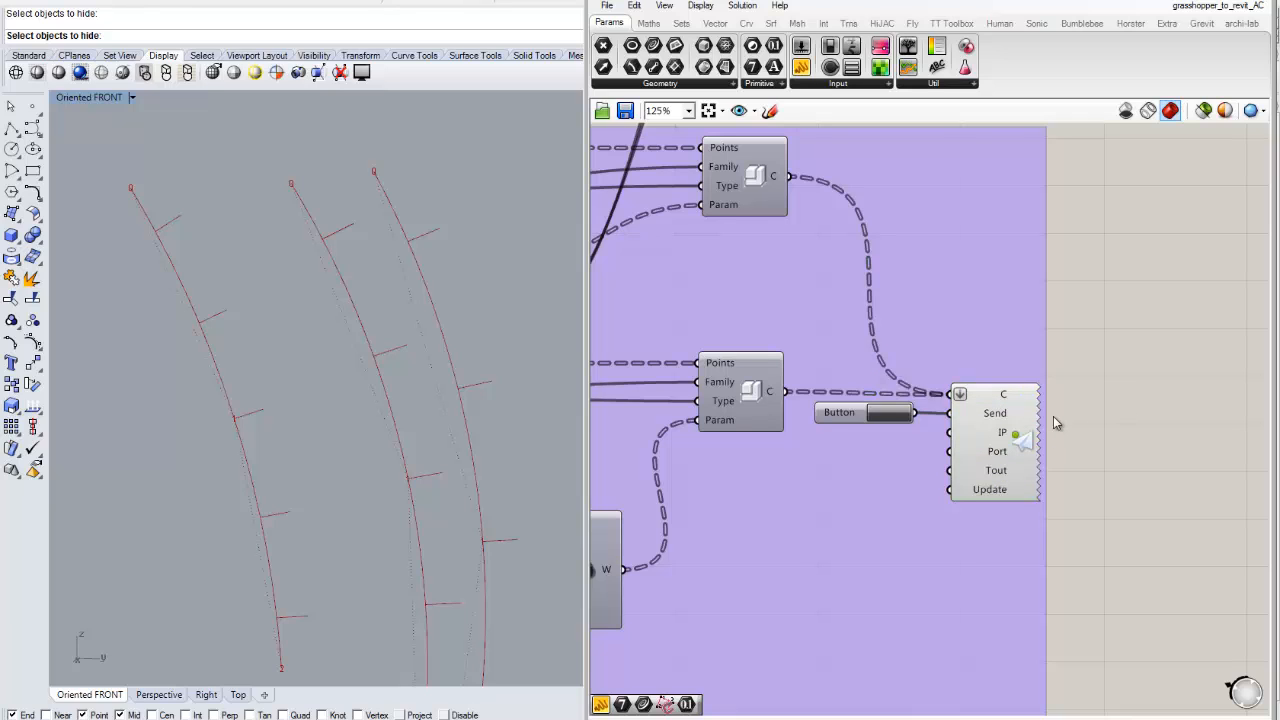
Review the whole Send group, from the family and parameter panels through to the Send component's inputs.
right_drag(1068, 426, 1111, 379)
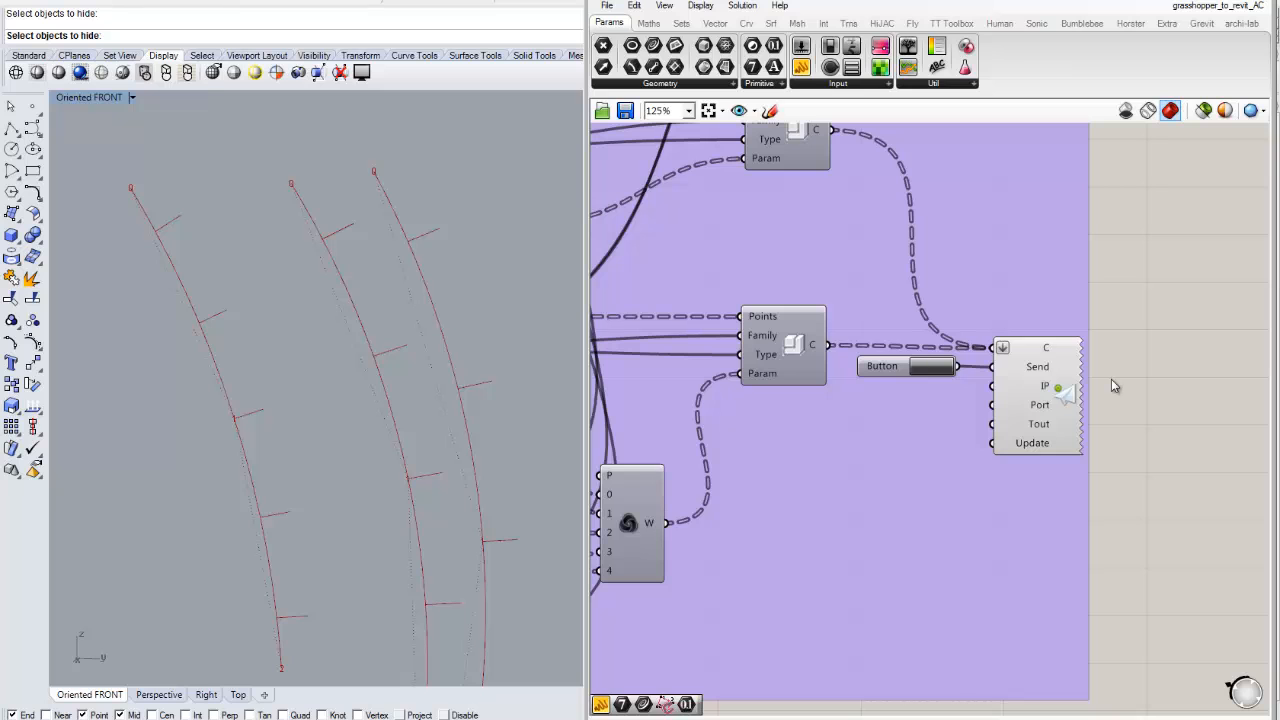
scroll(1085, 367, down, 4)
scroll(850, 394, up, 4)
scroll(884, 387, down, 2)
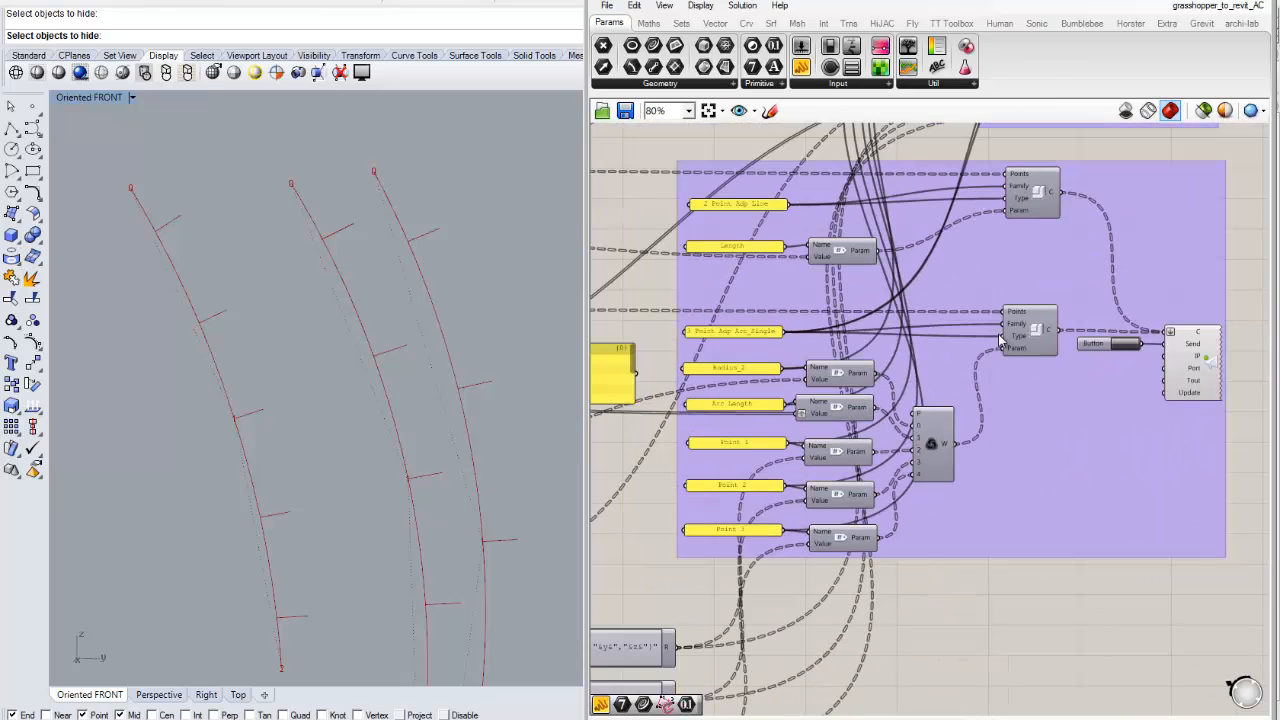
right_drag(1000, 340, 812, 356)
scroll(948, 352, up, 4)
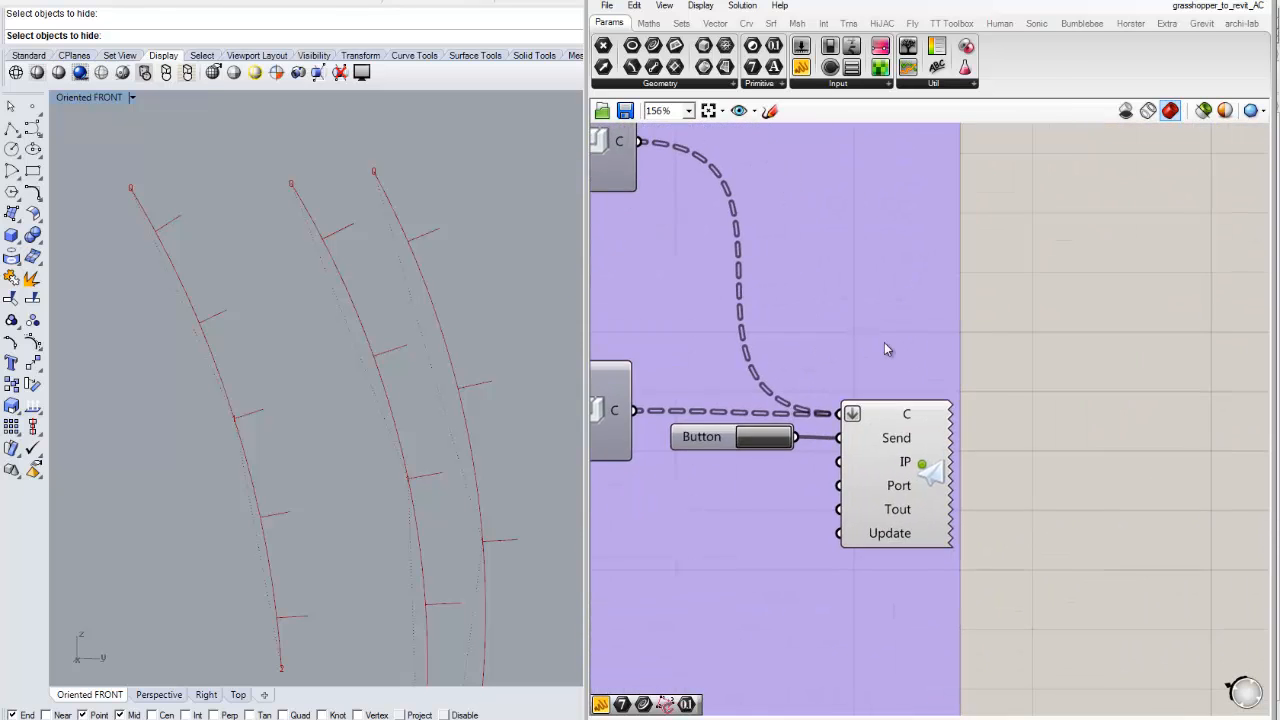
scroll(884, 345, down, 3)
scroll(886, 385, up, 2)
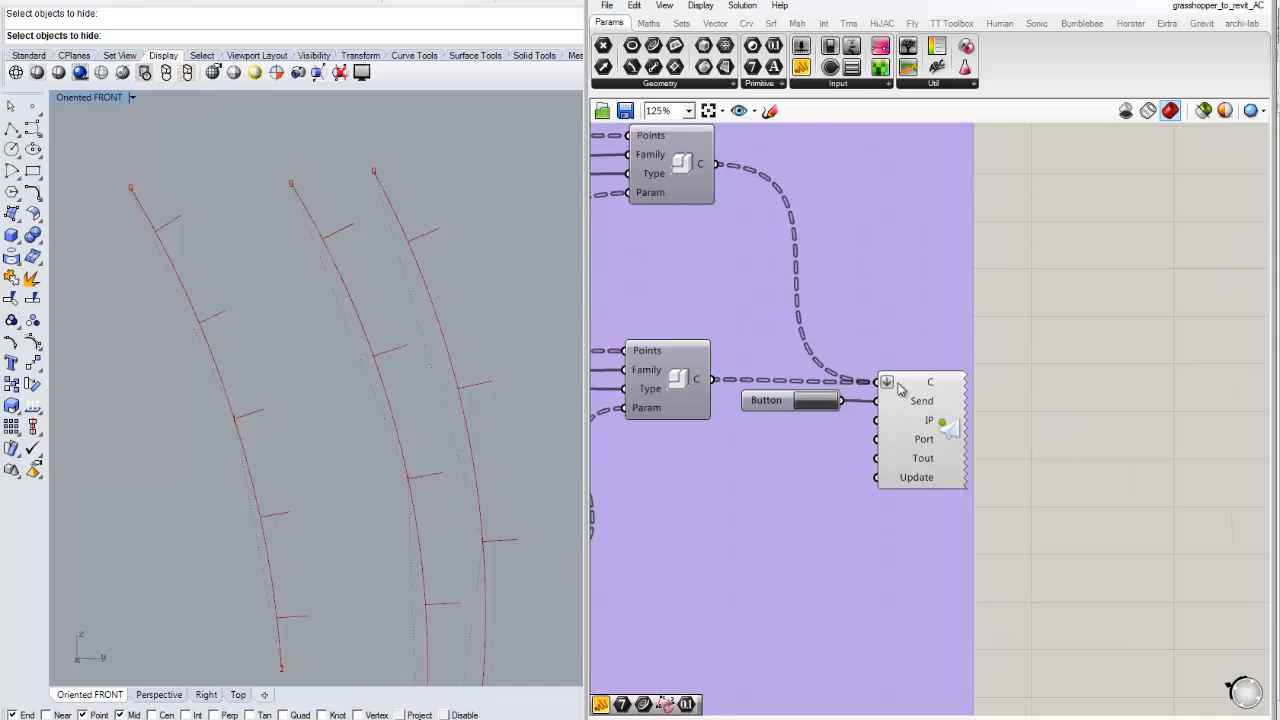
scroll(905, 385, down, 3)
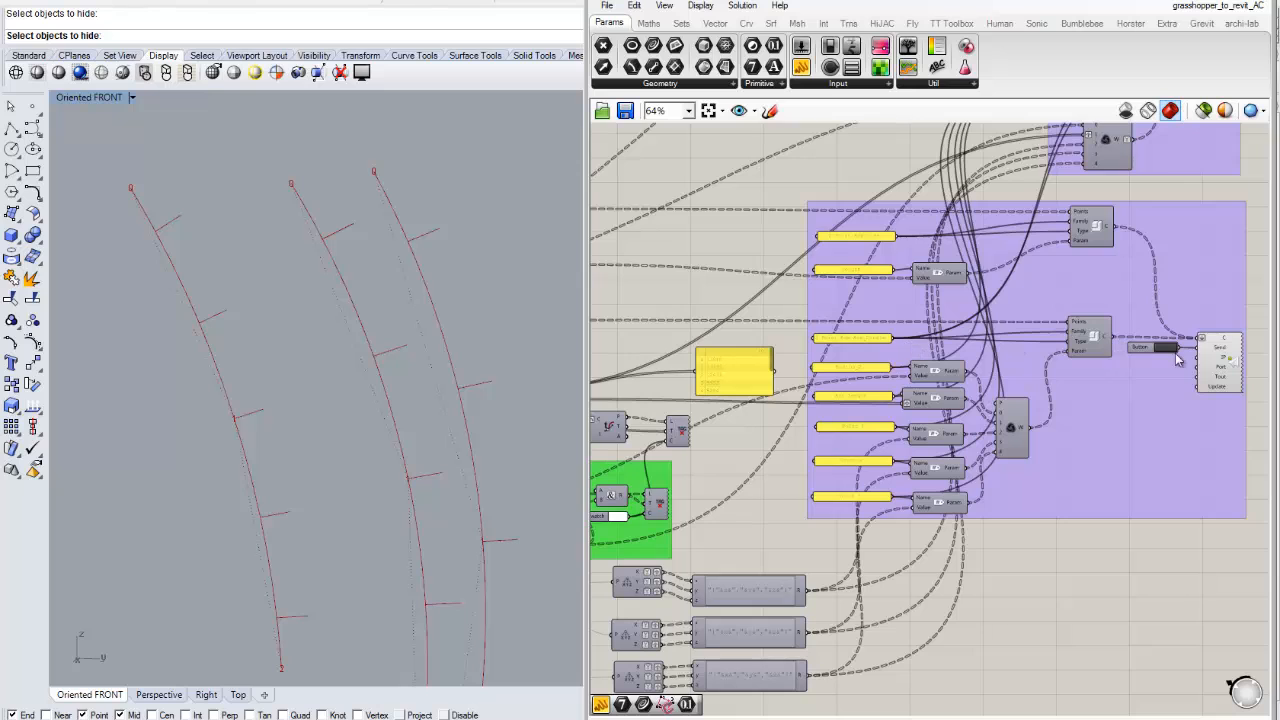
scroll(1222, 377, up, 2)
scroll(1220, 402, down, 2)
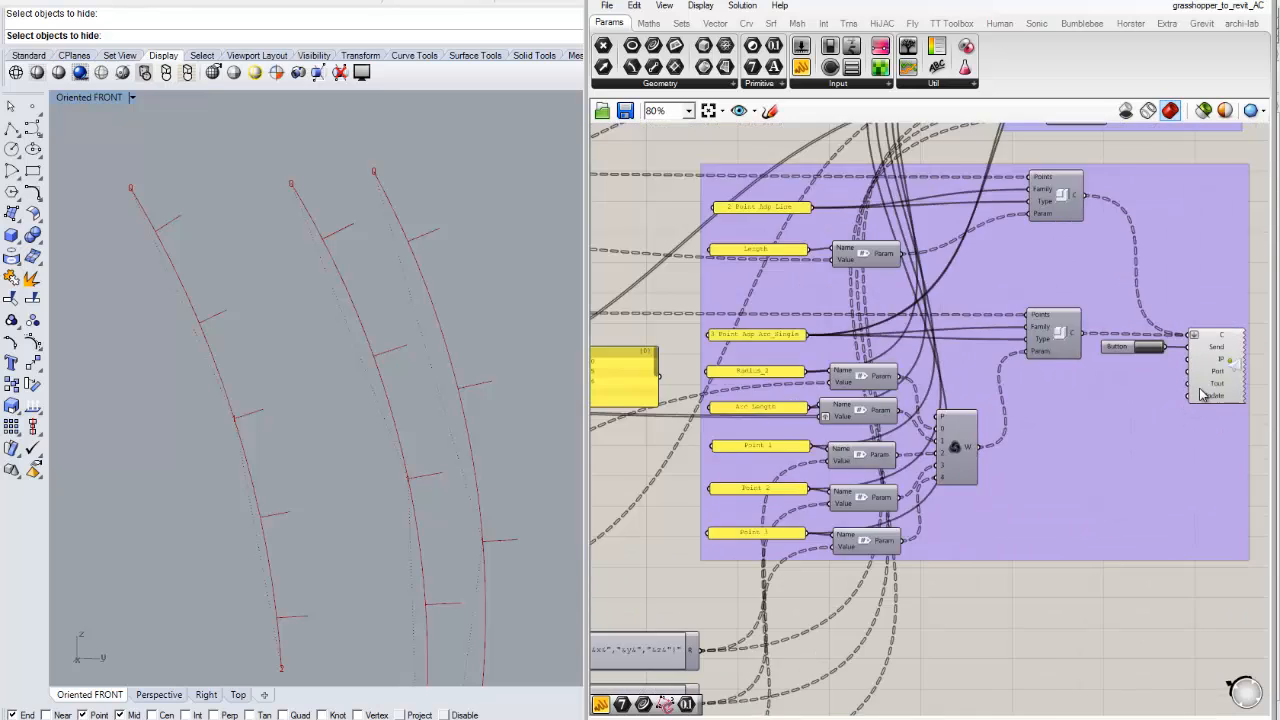
Delete the loose yellow panel between the multiplication components and the purple Send group.
right_drag(762, 376, 962, 410)
drag(835, 390, 835, 364)
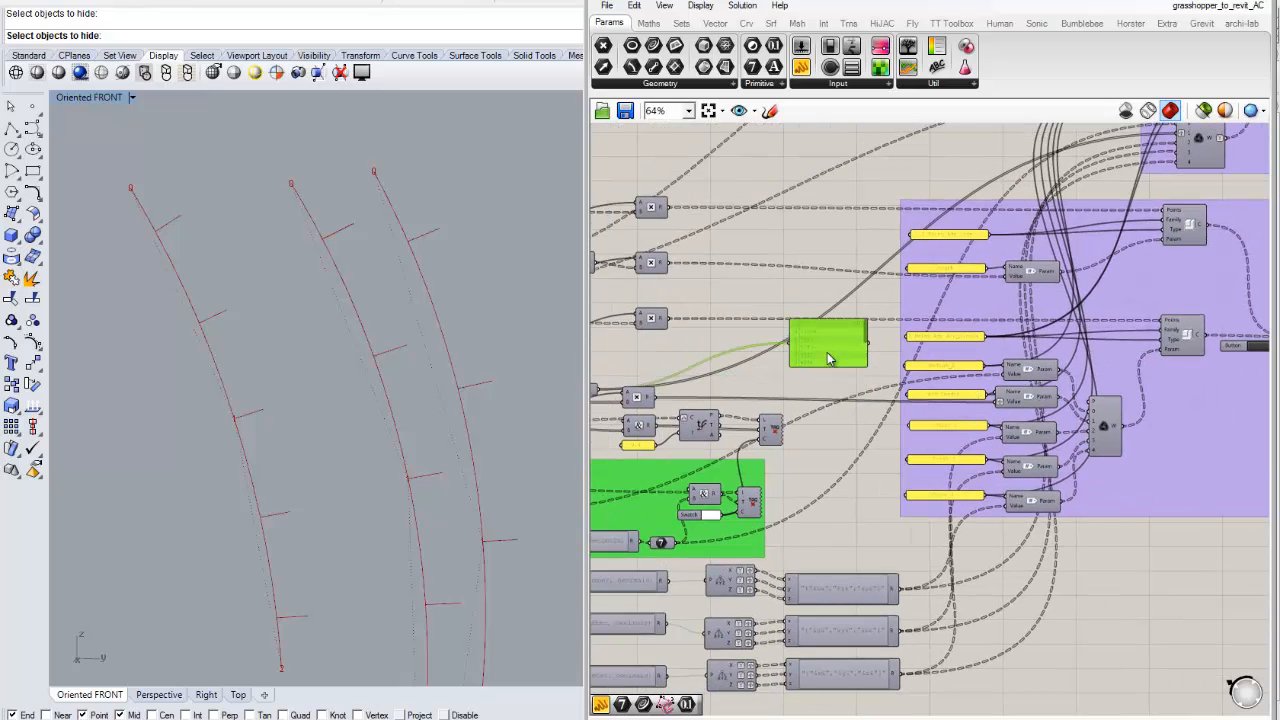
key(Delete)
Follow the multiplied, rounded and text-formatted point values through the definition to the Send component.
right_drag(756, 400, 928, 373)
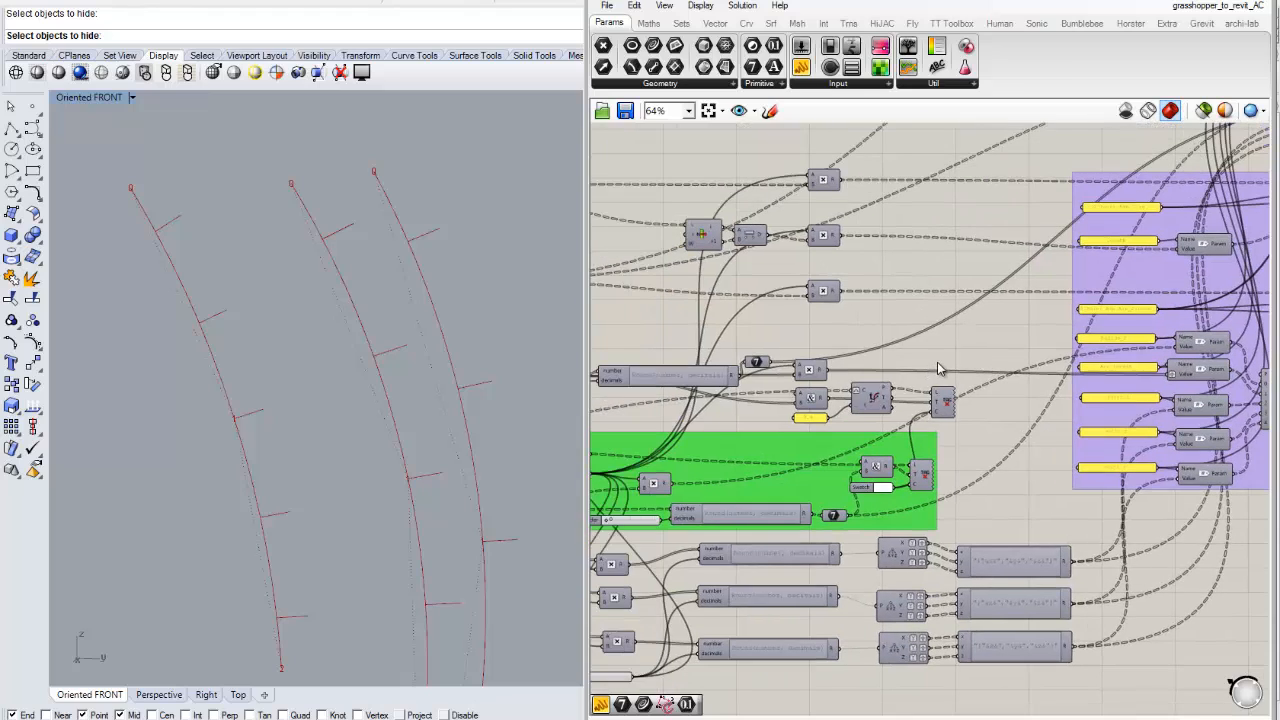
scroll(938, 364, down, 2)
scroll(735, 524, up, 4)
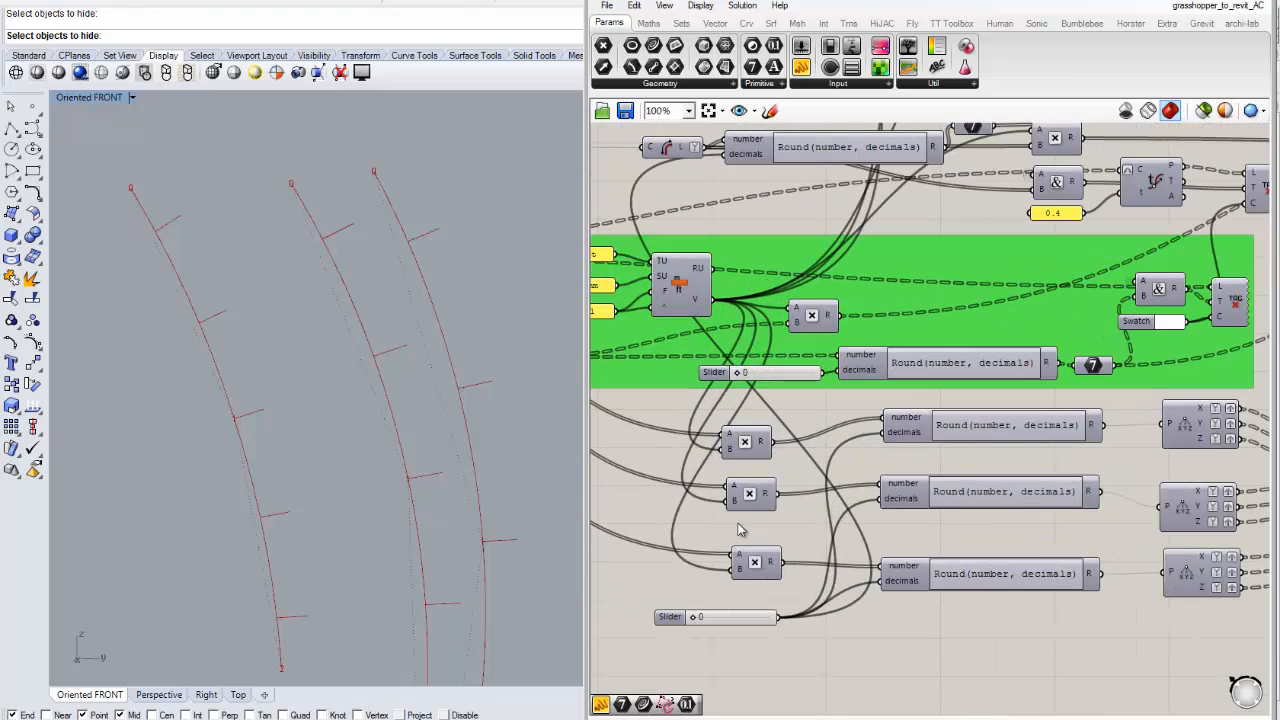
scroll(832, 460, down, 1)
right_drag(800, 382, 1007, 389)
right_drag(870, 266, 902, 354)
right_drag(1250, 368, 774, 383)
scroll(969, 298, up, 4)
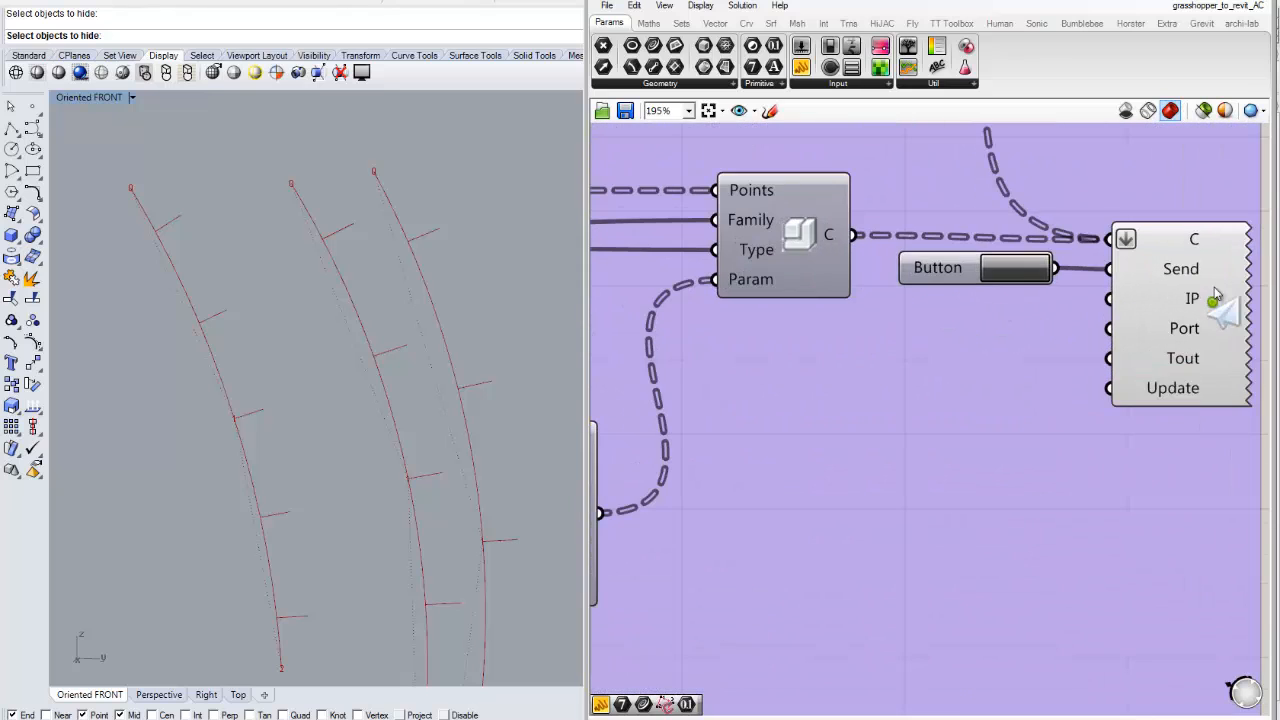
Trace the wires from both purple export groups back to the green unit conversion group and its Round expressions.
scroll(1120, 414, down, 5)
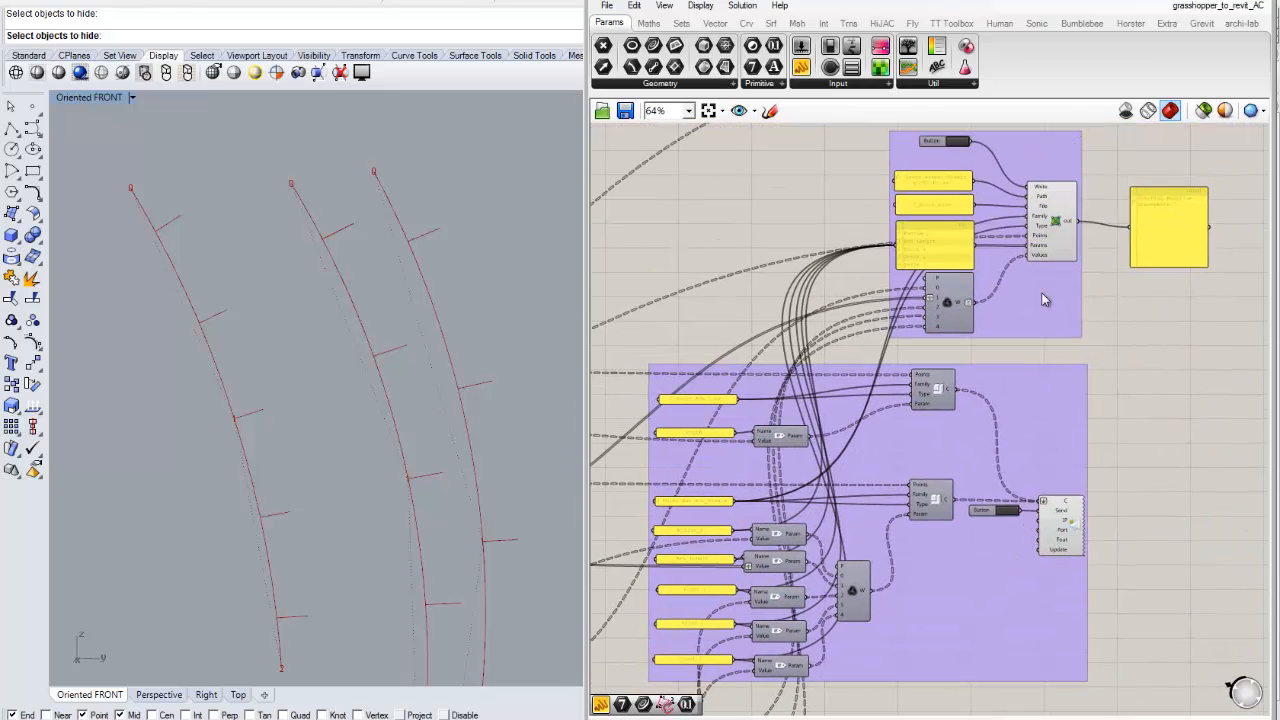
scroll(1039, 289, down, 2)
right_drag(804, 488, 1054, 352)
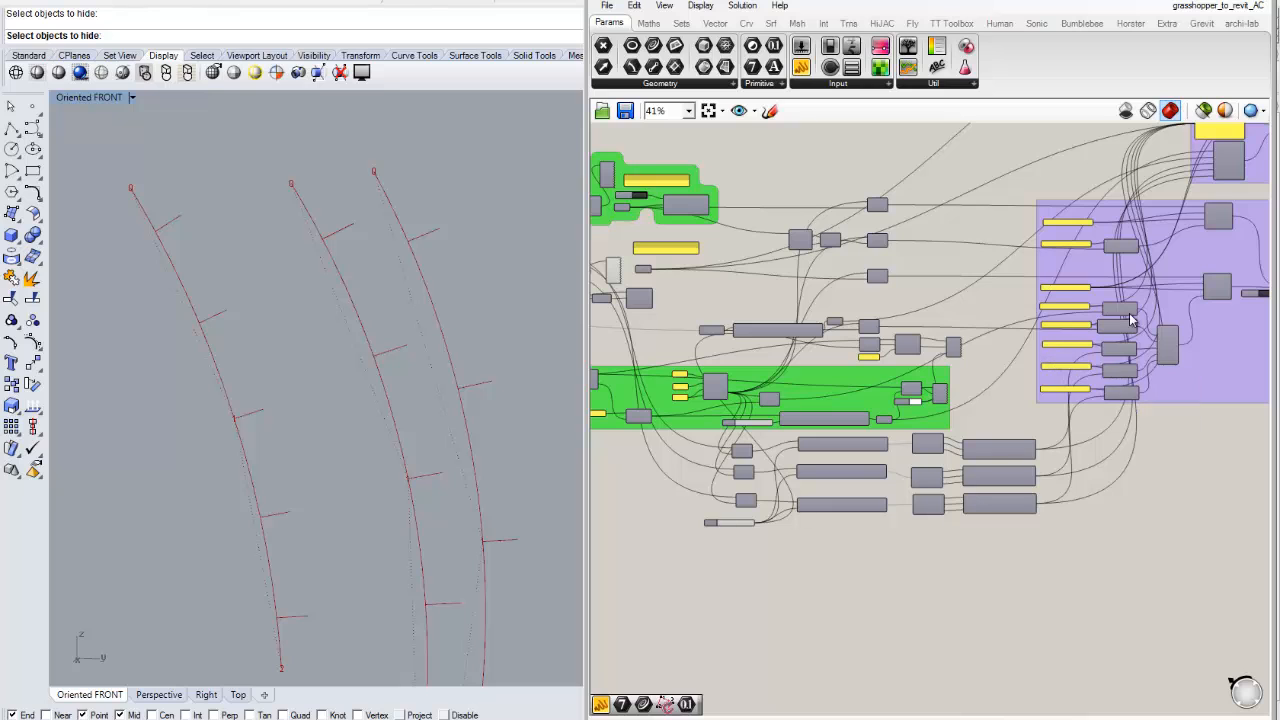
scroll(810, 393, up, 4)
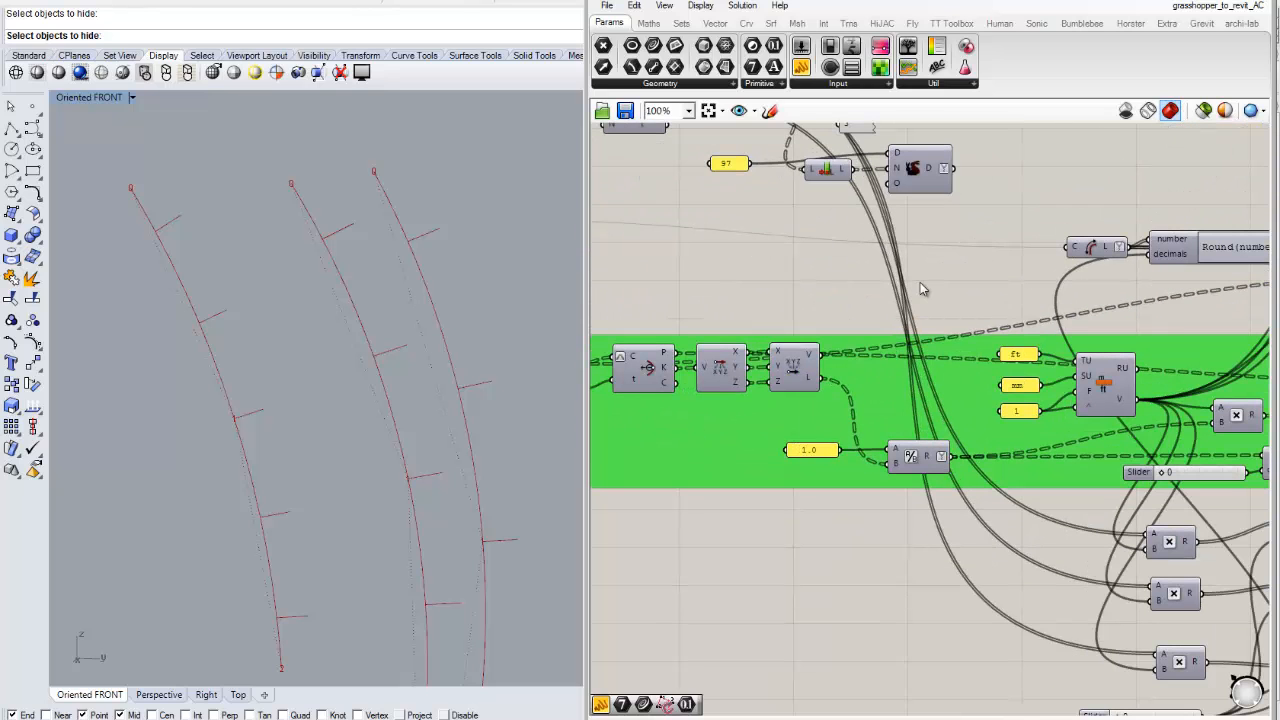
scroll(905, 281, down, 2)
right_drag(889, 312, 749, 301)
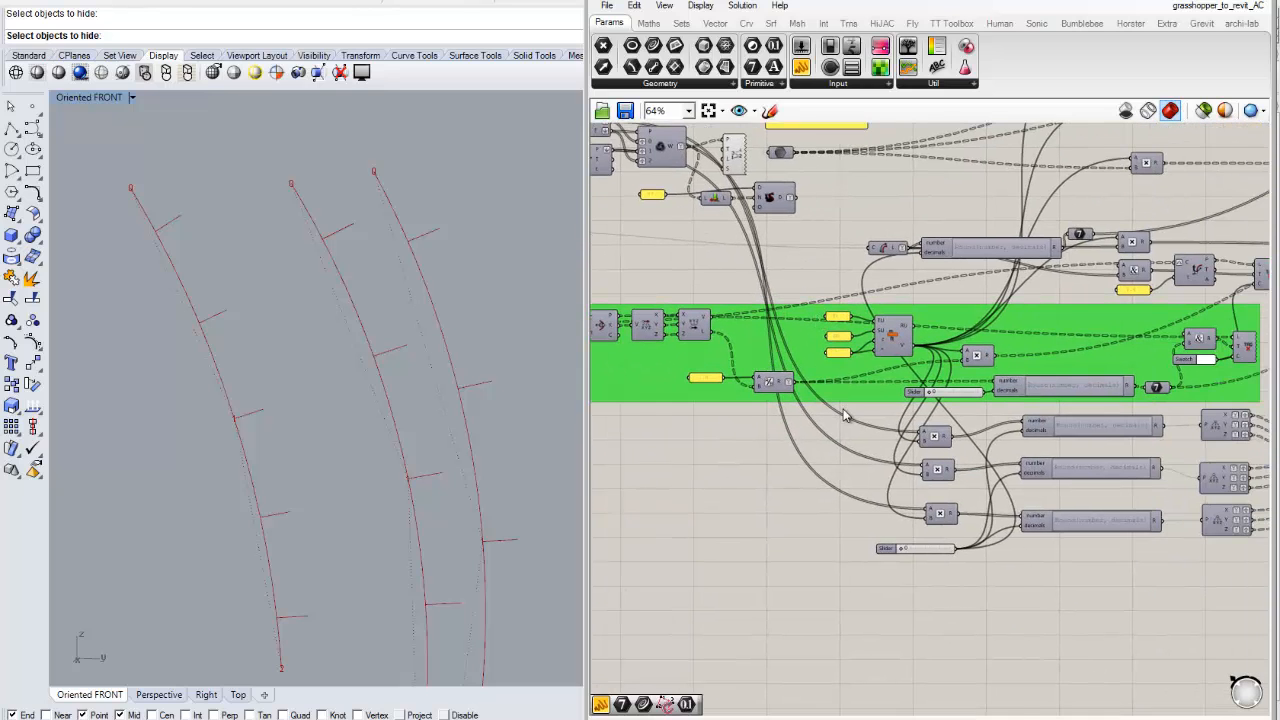
scroll(843, 410, up, 1)
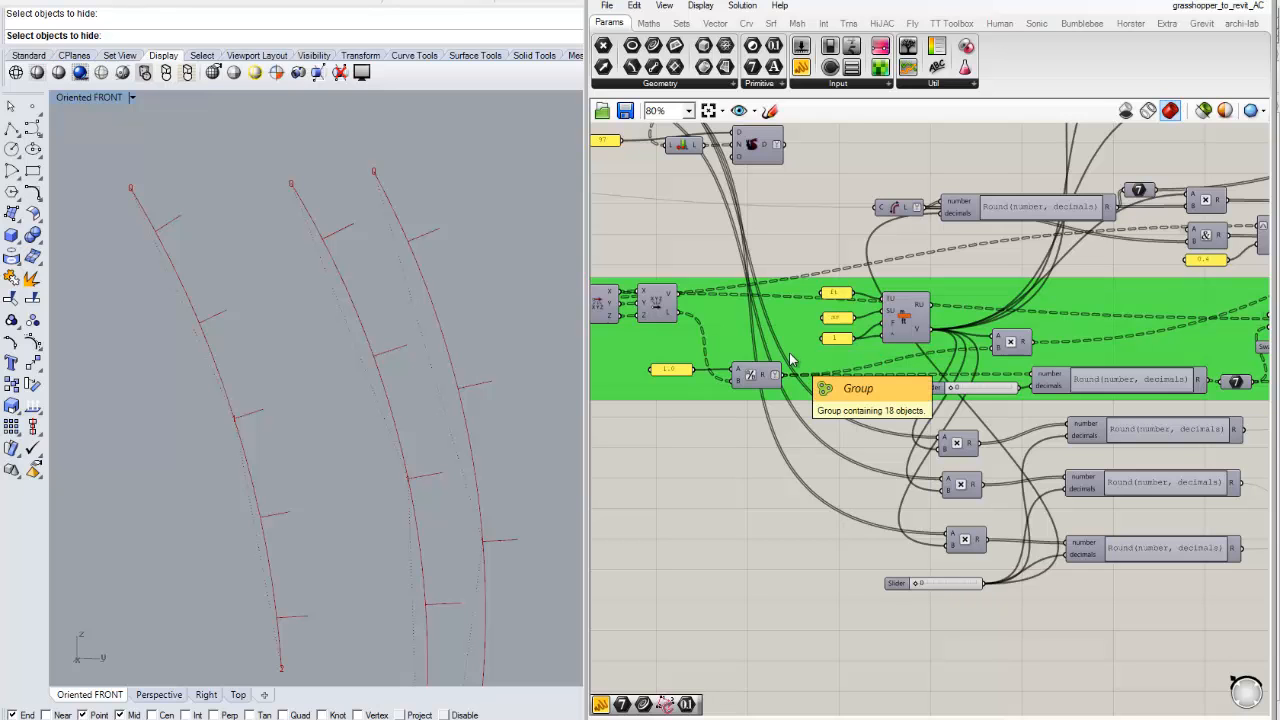
Examine the green unit conversion group, from the division component to the Unit Converter with its ft, mm and 1 panels.
right_drag(1031, 373, 958, 397)
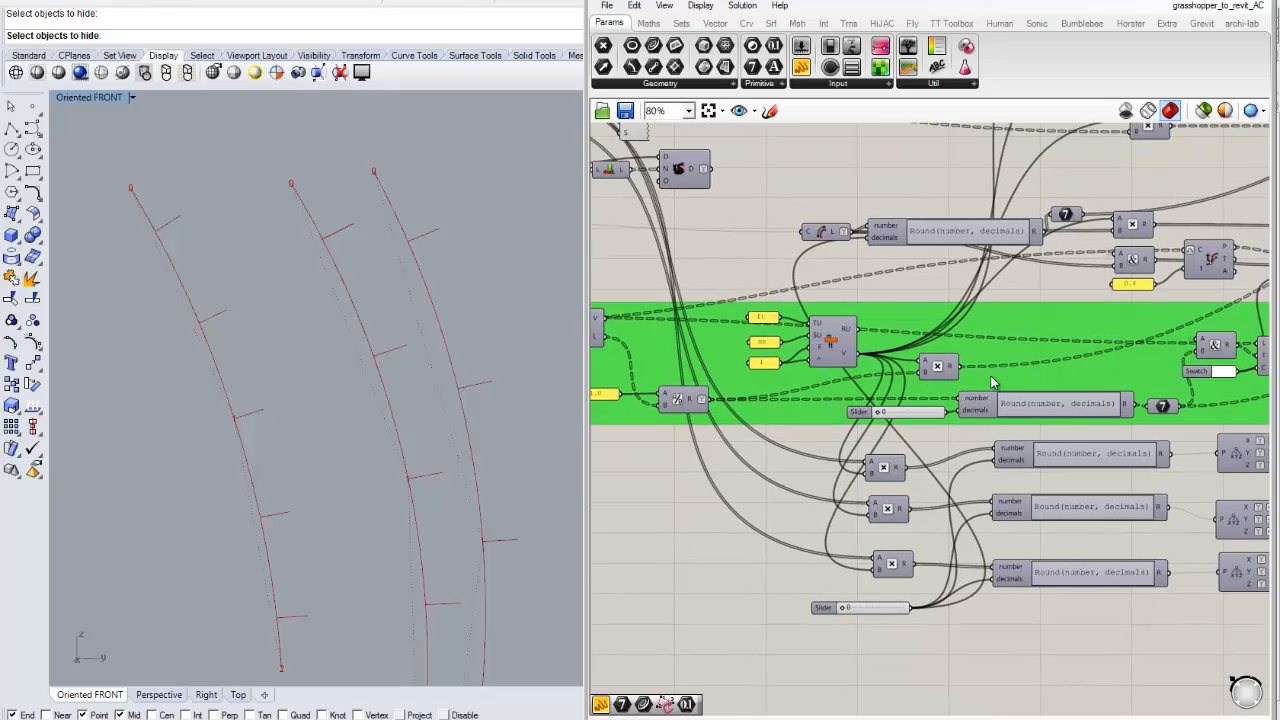
scroll(1078, 362, down, 2)
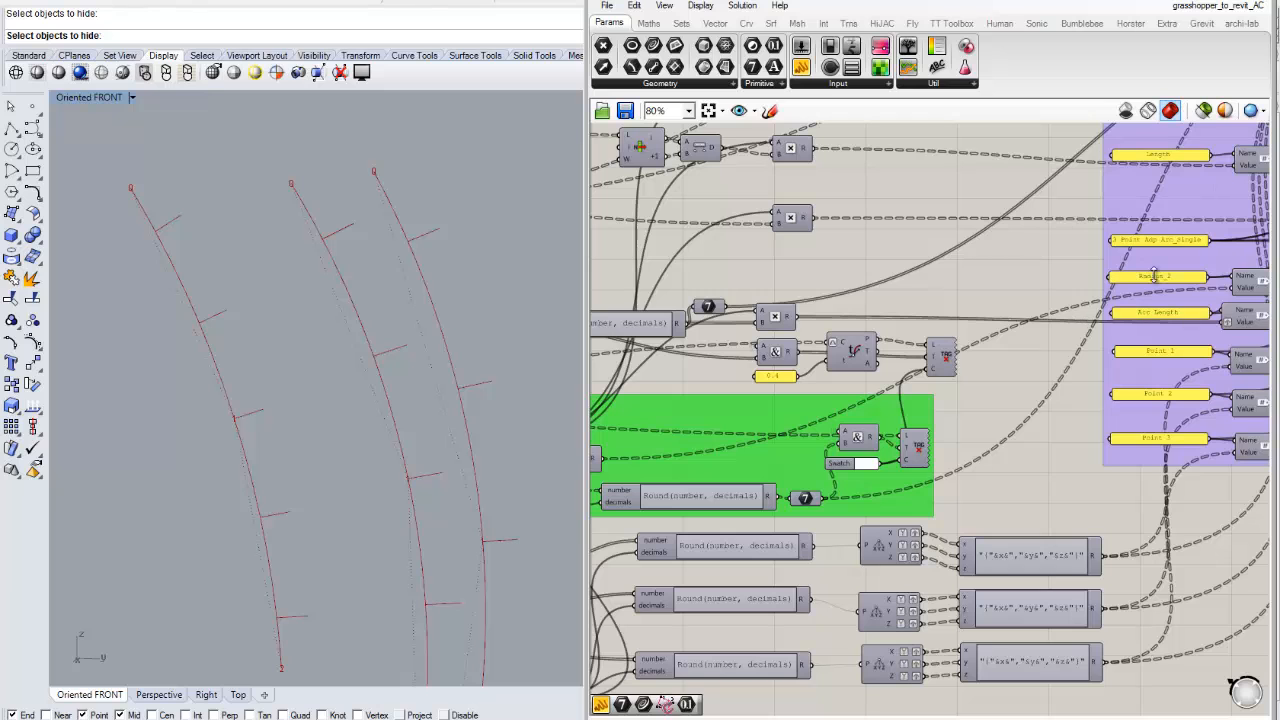
scroll(1003, 408, up, 2)
scroll(1003, 408, up, 2)
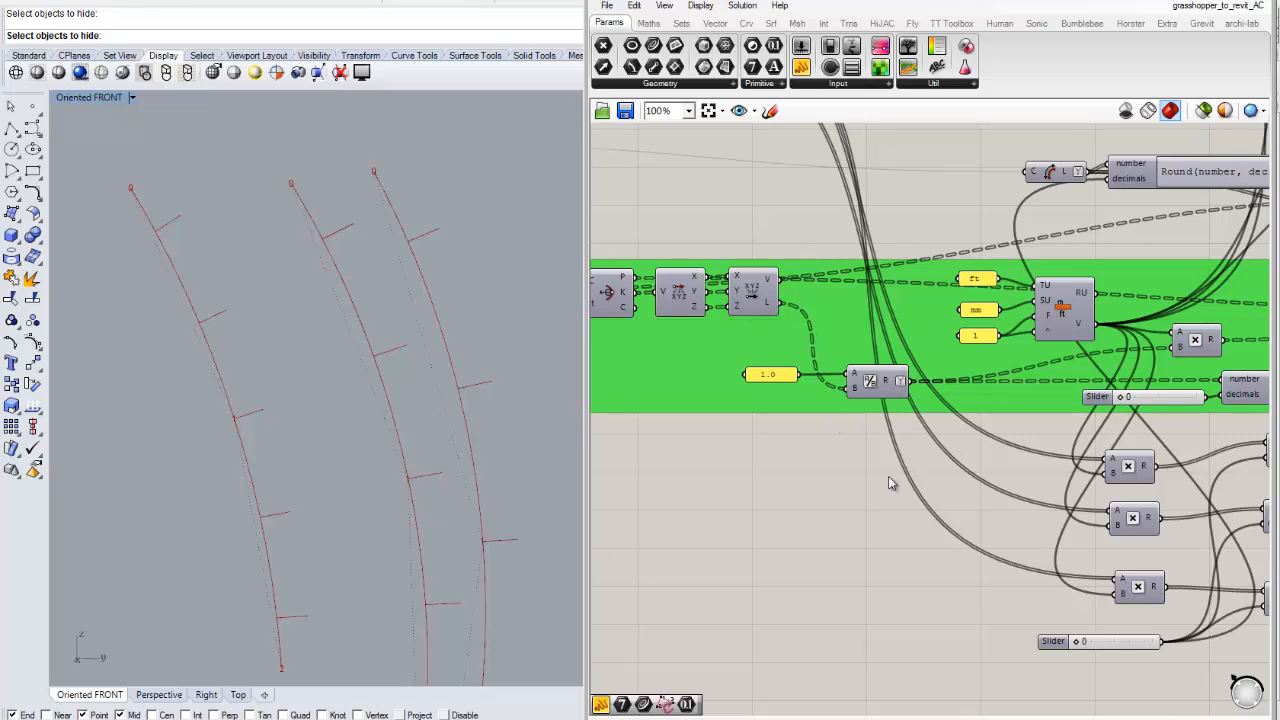
right_drag(888, 476, 870, 445)
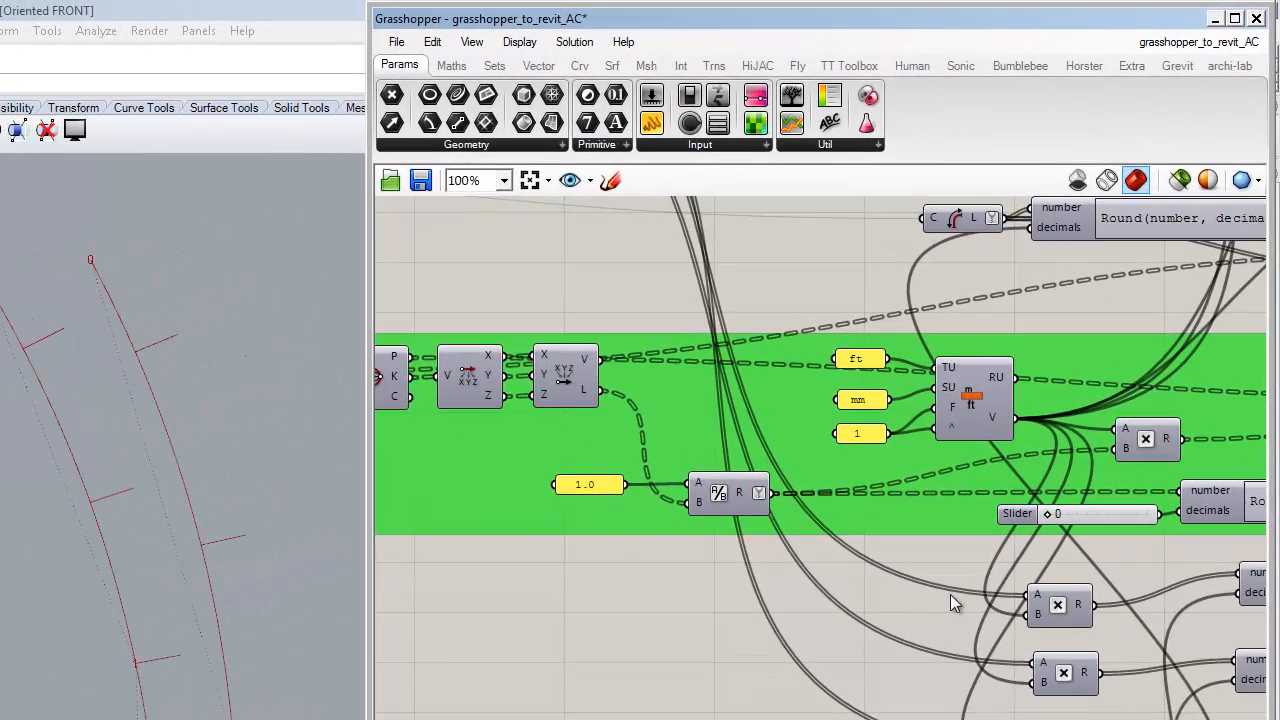
right_drag(1030, 421, 811, 459)
scroll(755, 370, up, 1)
mouse_move(740, 476)
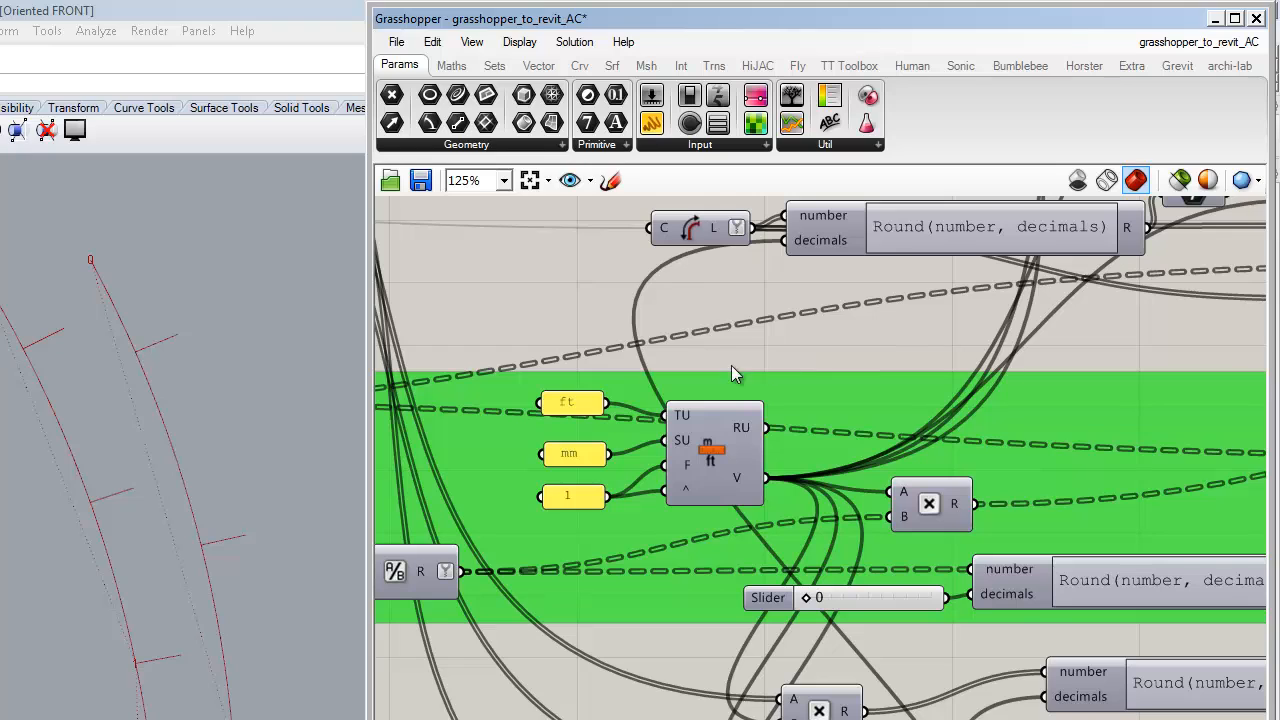
right_drag(731, 365, 739, 379)
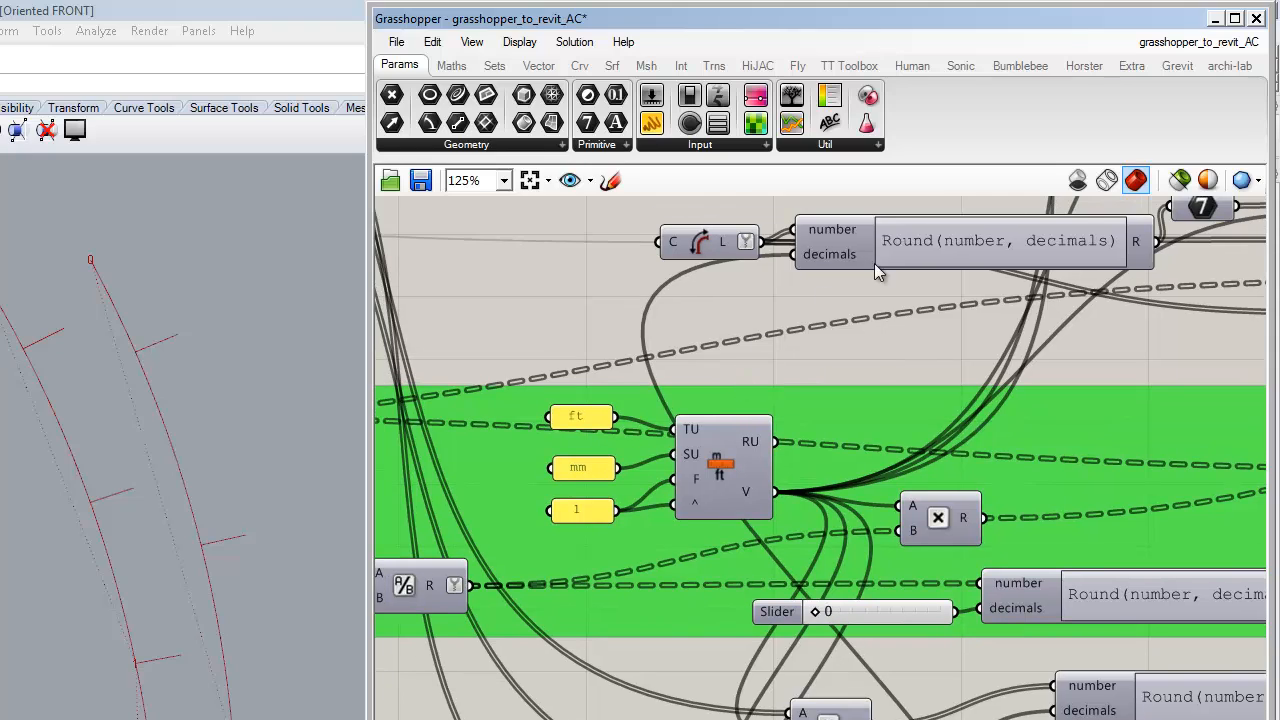
Place a second Unit Converter from the TT Toolbox tools above the green group, and delete it again.
click(849, 66)
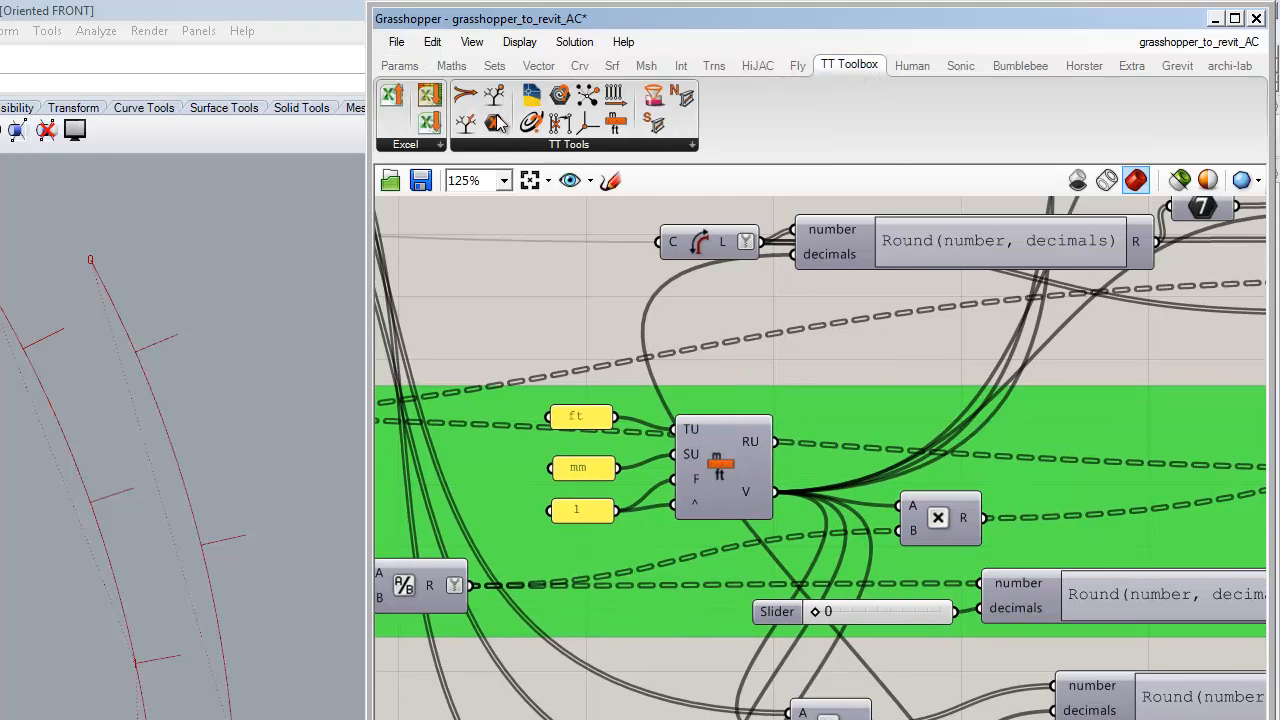
drag(617, 124, 847, 375)
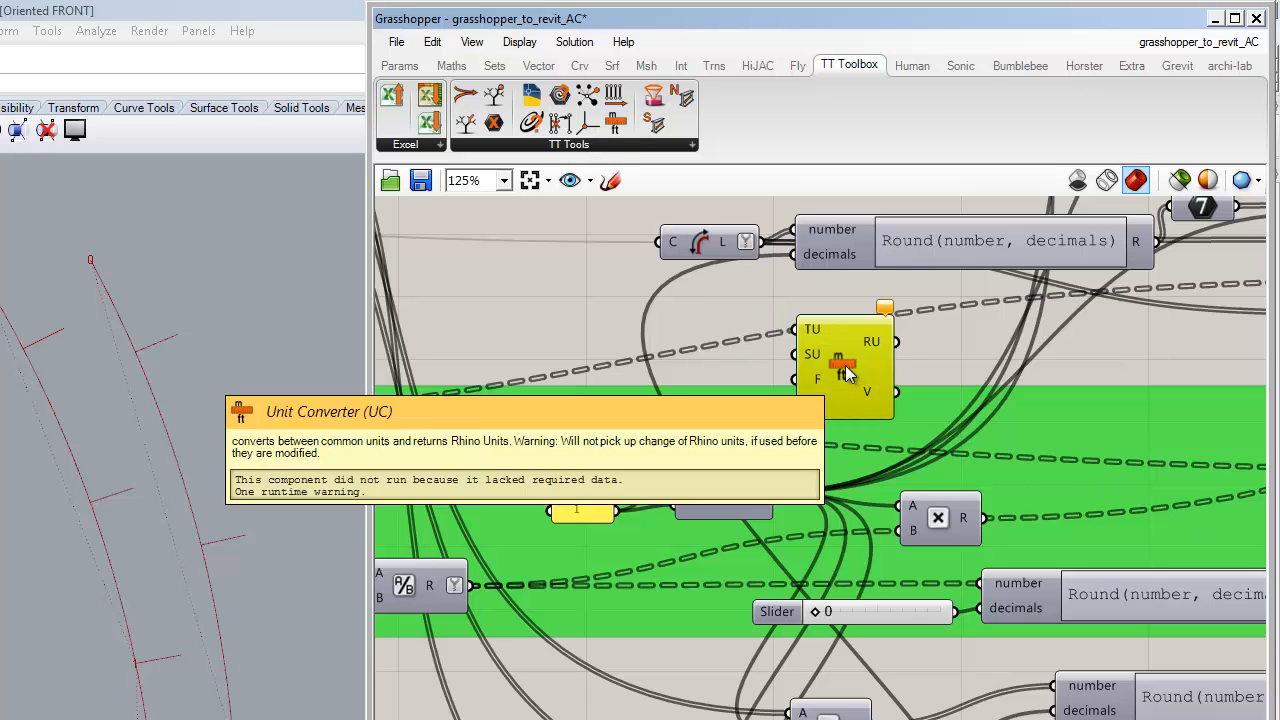
drag(846, 368, 891, 391)
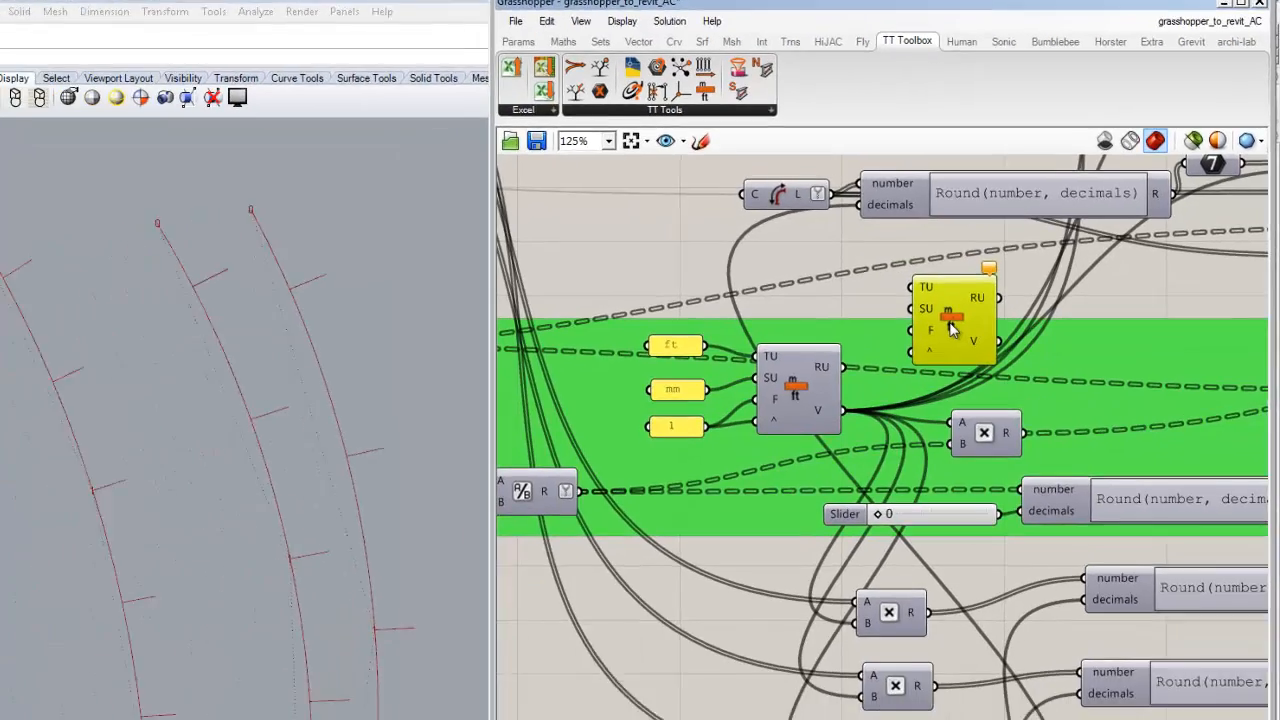
key(Delete)
Check the Unit Converter's inputs and read its V output in a temporary panel, removing the panel after reading.
scroll(620, 436, up, 2)
scroll(785, 320, up, 1)
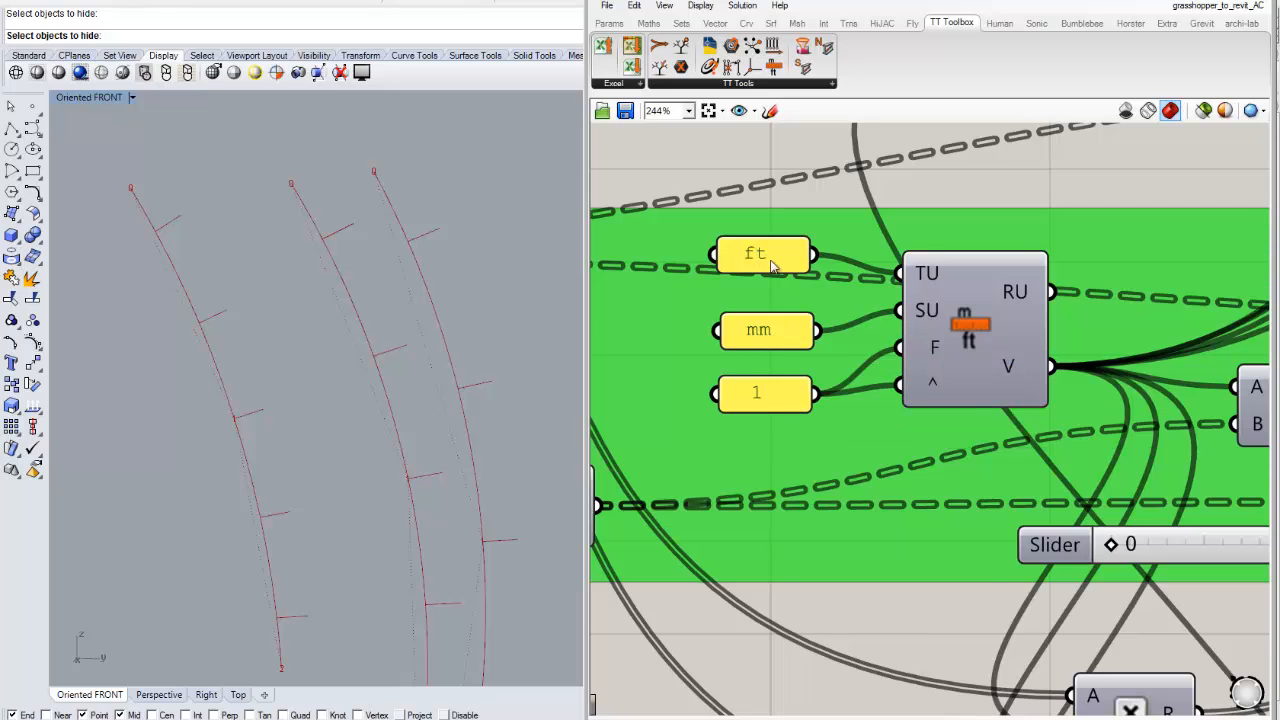
scroll(900, 345, down, 2)
right_drag(898, 357, 704, 368)
click(610, 24)
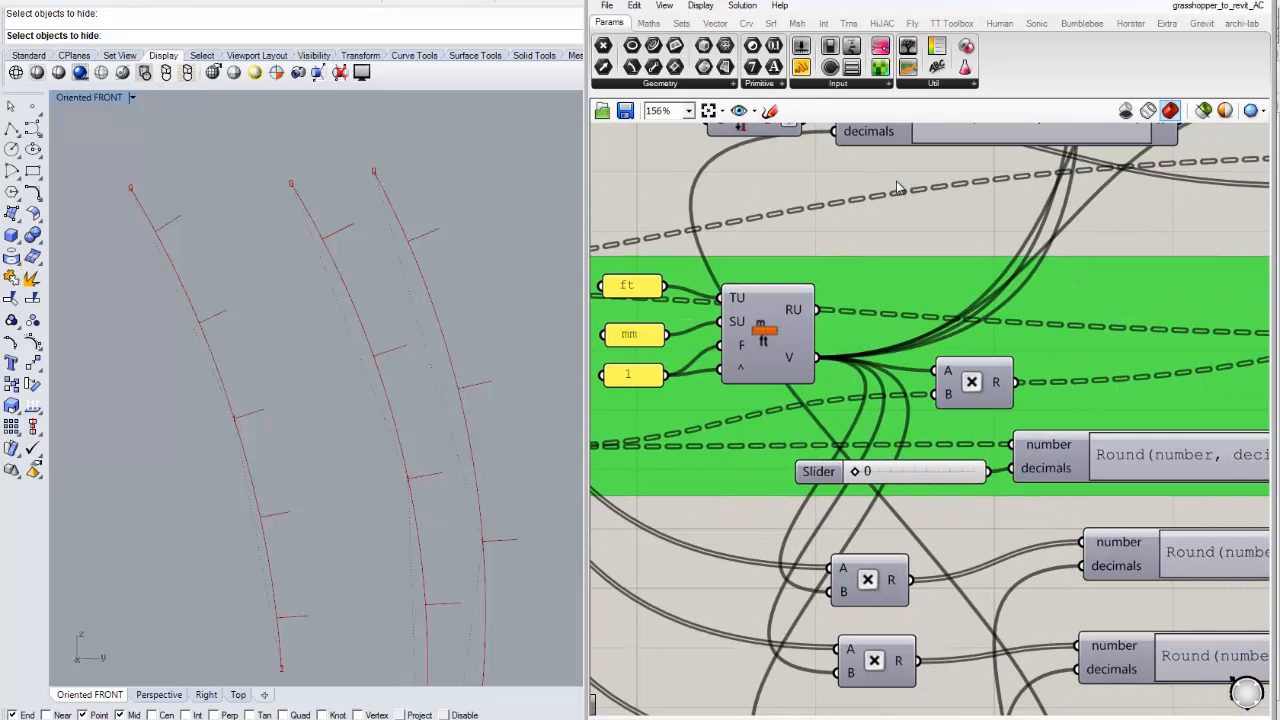
drag(801, 67, 1001, 208)
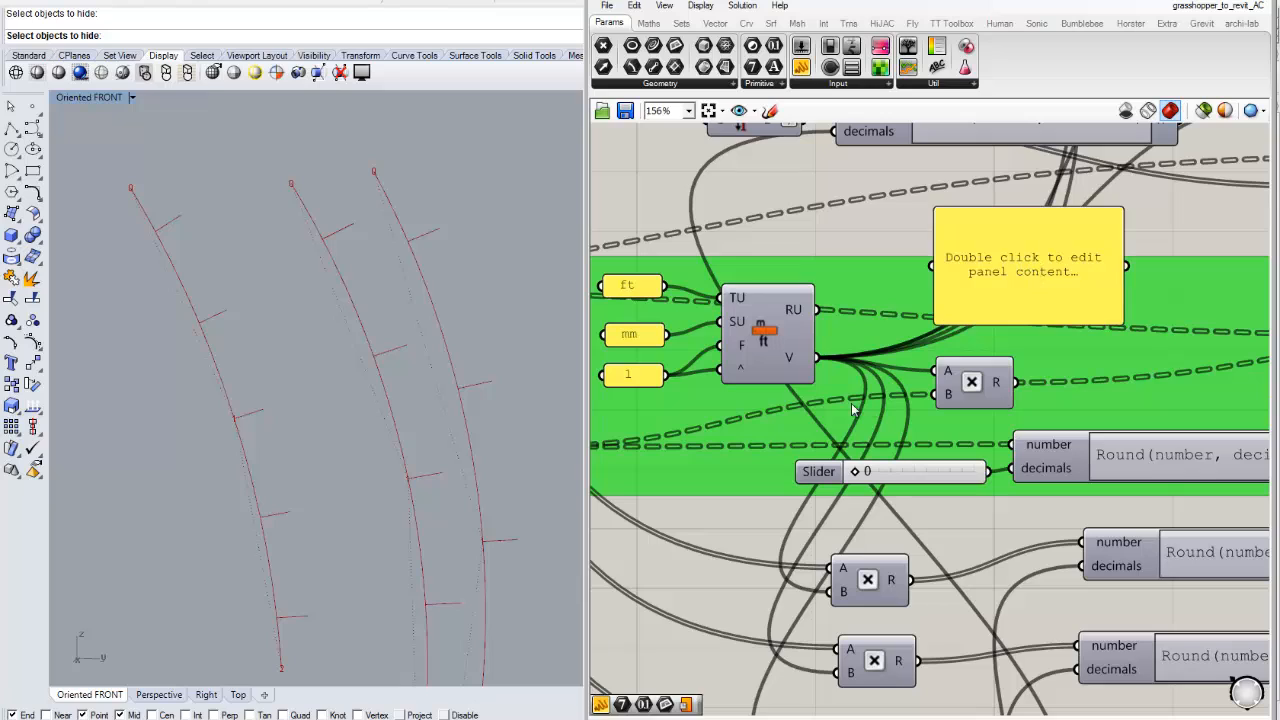
drag(820, 358, 906, 261)
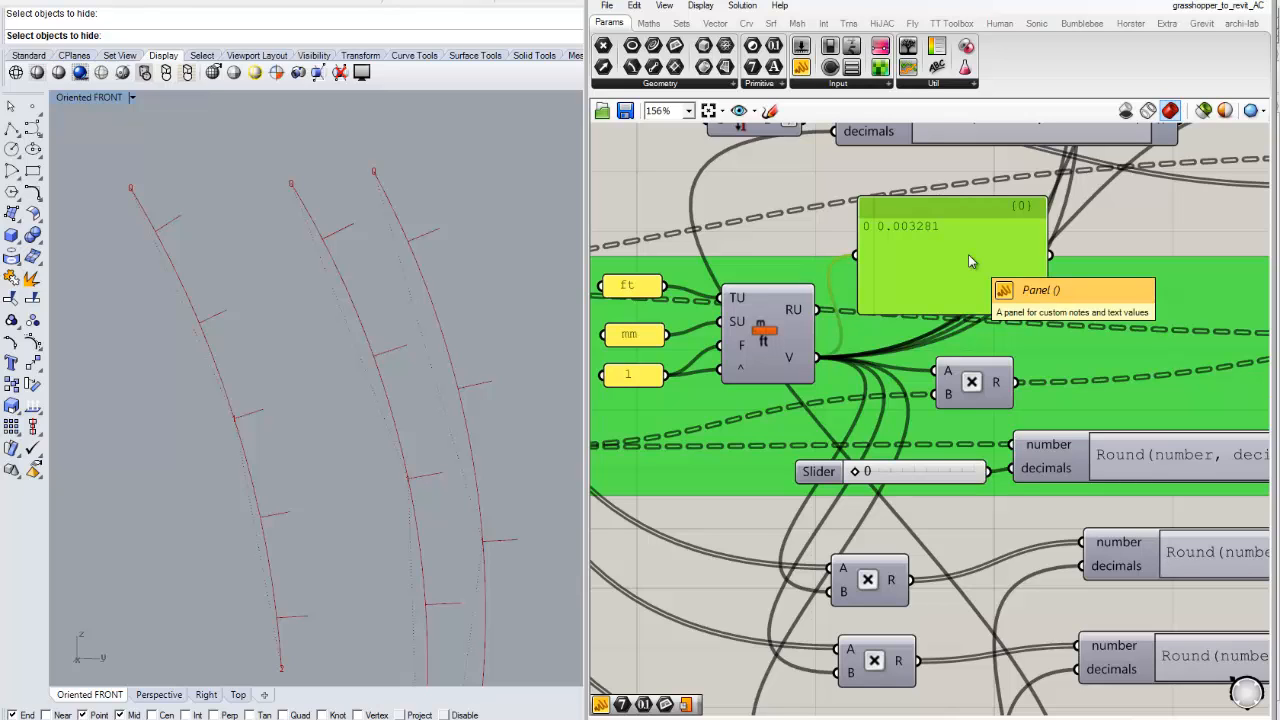
mouse_move(968, 256)
mouse_down()
mouse_move(933, 250)
mouse_move(959, 250)
mouse_up()
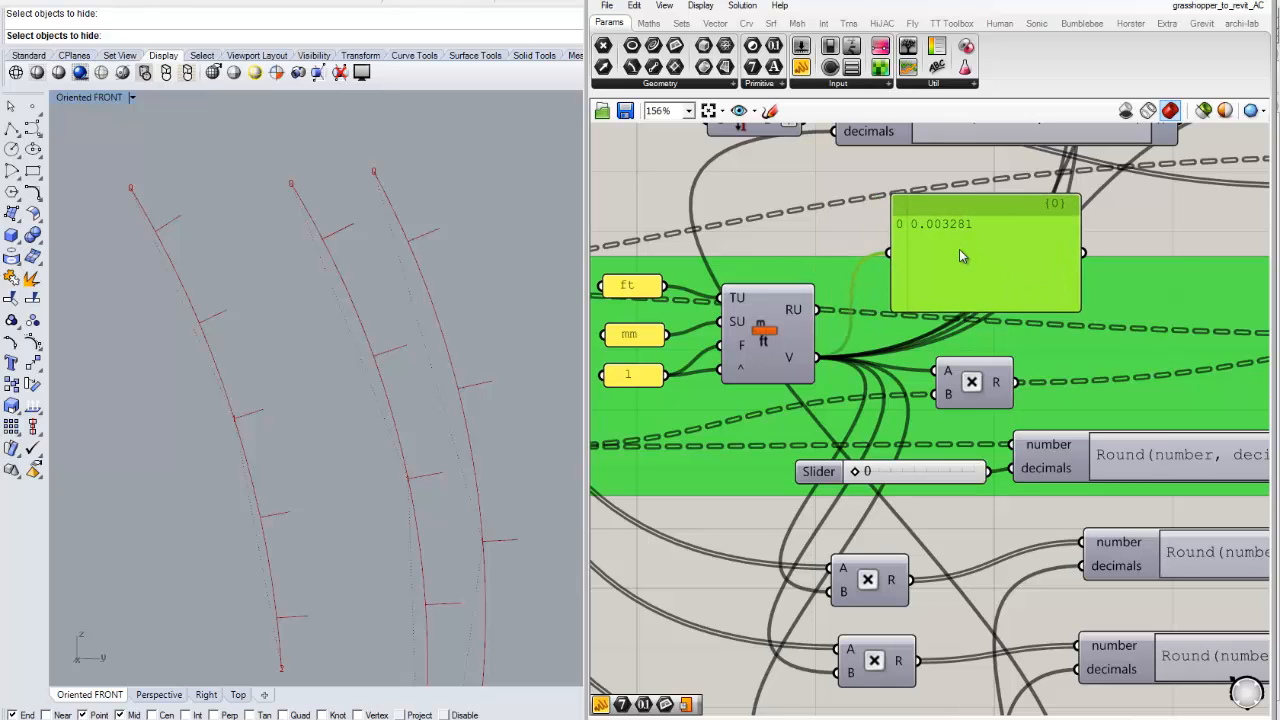
key(Delete)
Trace the multiplication component's output from the green unit conversion group to the Radius_2 parameter in the purple Send group.
scroll(959, 256, down, 4)
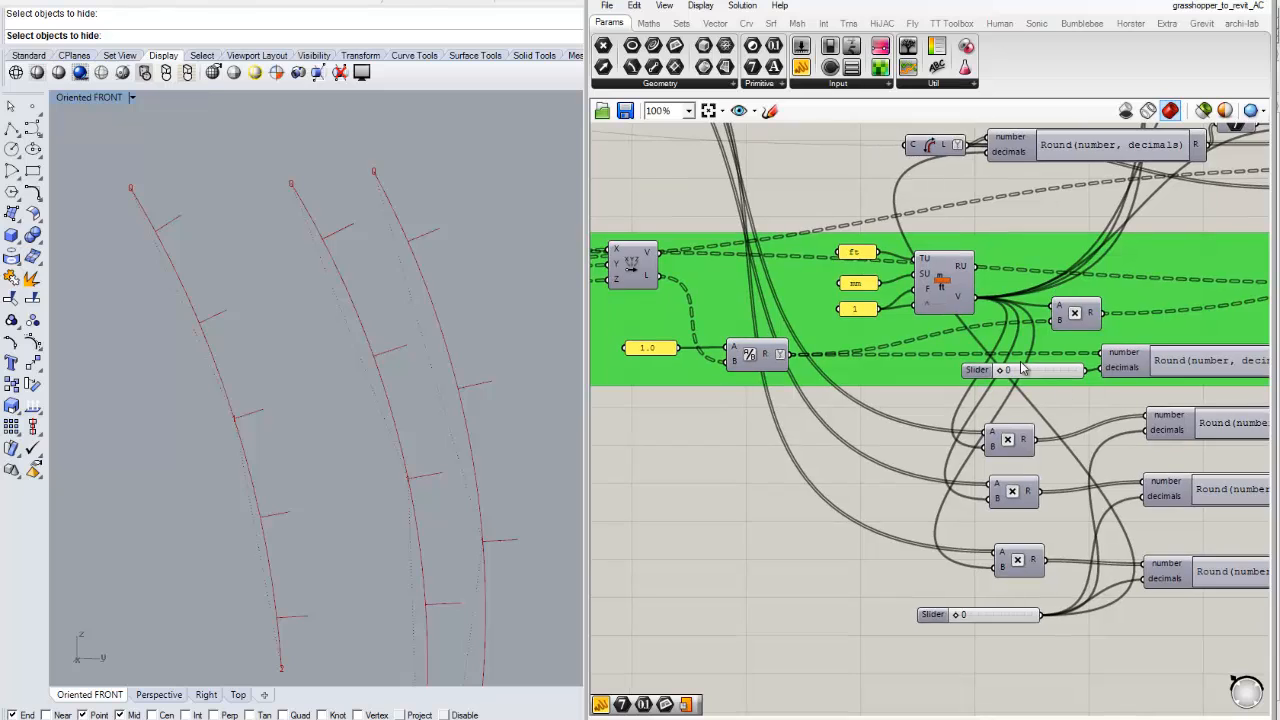
right_drag(755, 366, 678, 370)
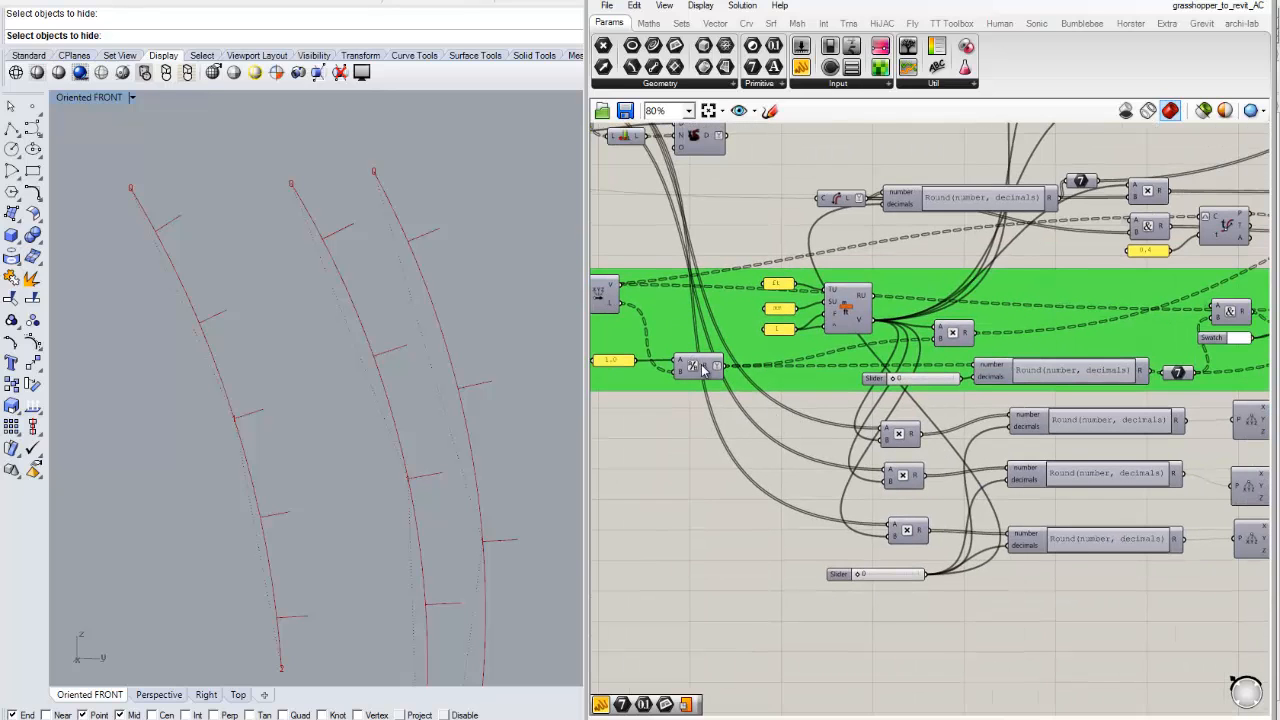
scroll(749, 372, up, 1)
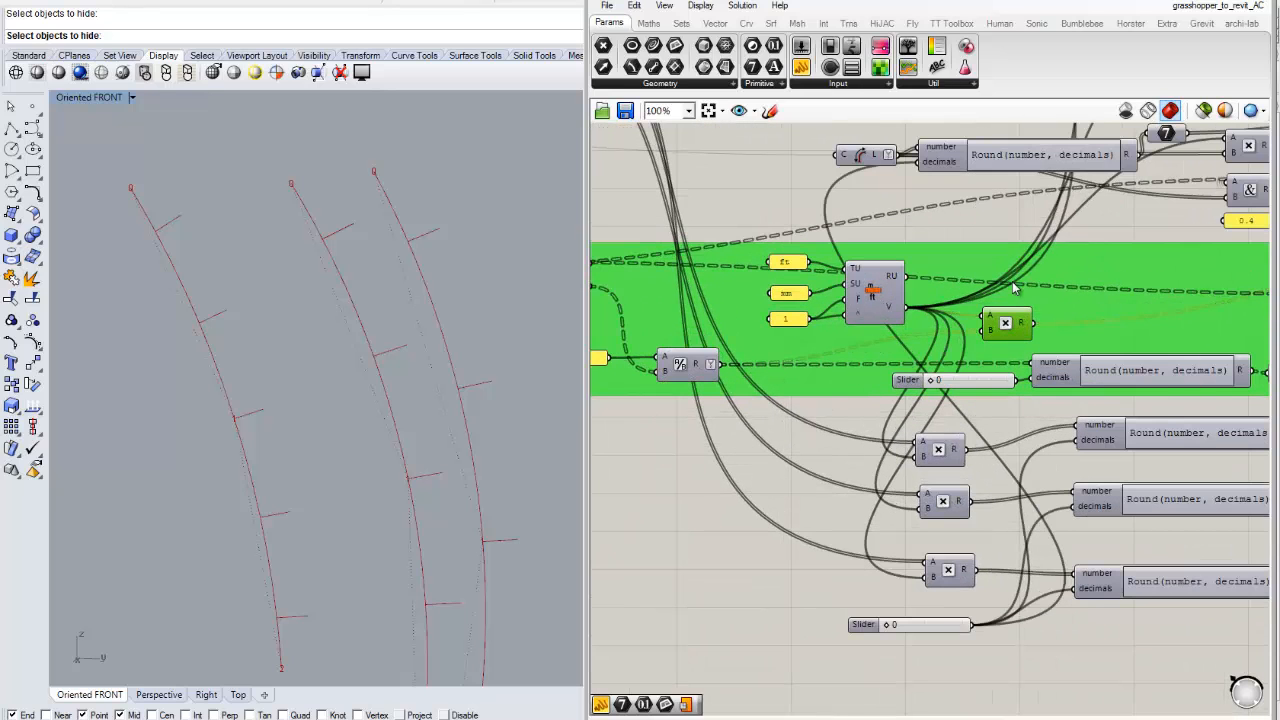
click(1008, 324)
right_drag(1010, 334, 904, 326)
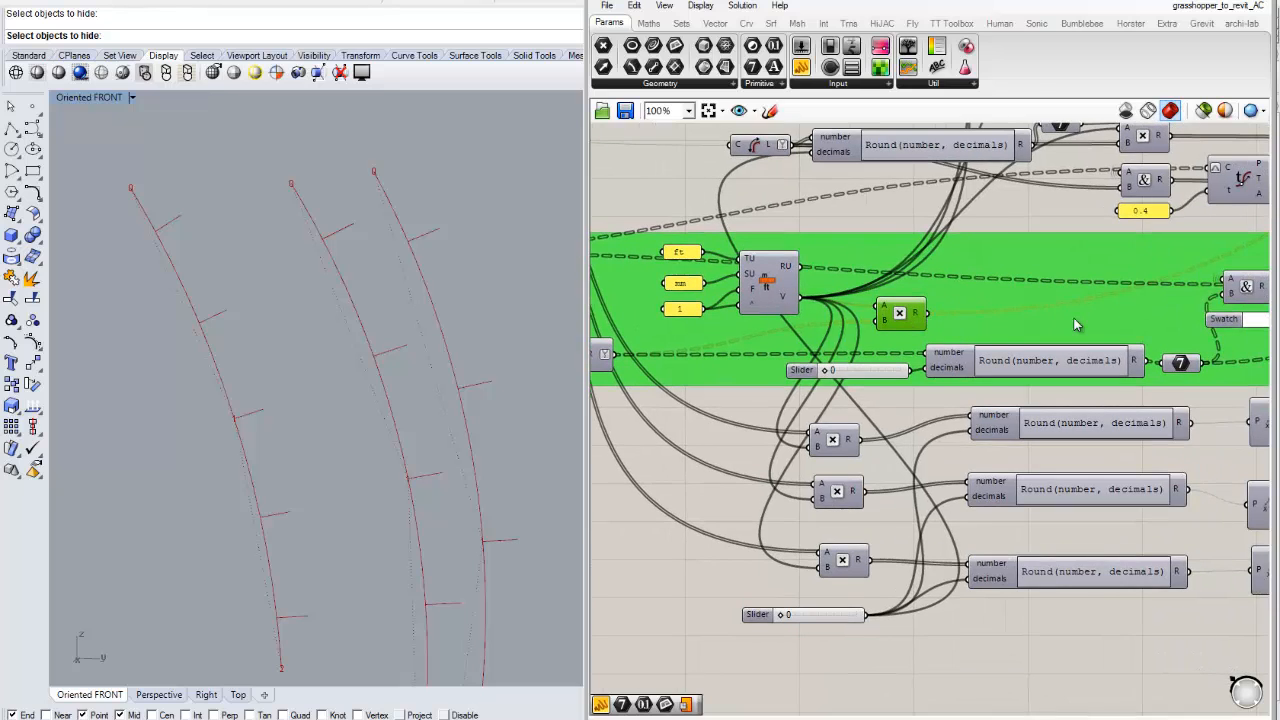
scroll(1077, 323, down, 4)
right_drag(1077, 323, 600, 422)
scroll(839, 309, up, 4)
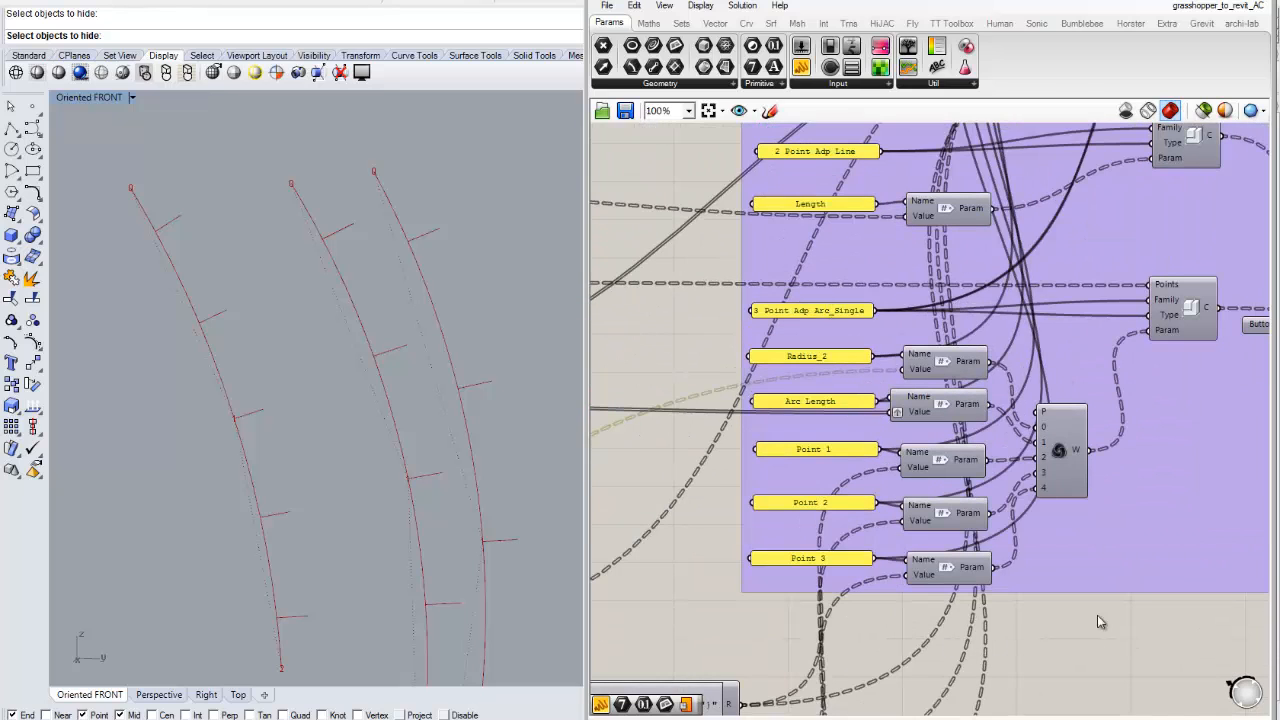
Examine how the Radius_2, Arc Length and Point 1 to Point 3 parameters feed into the Weave component.
right_drag(1012, 430, 960, 386)
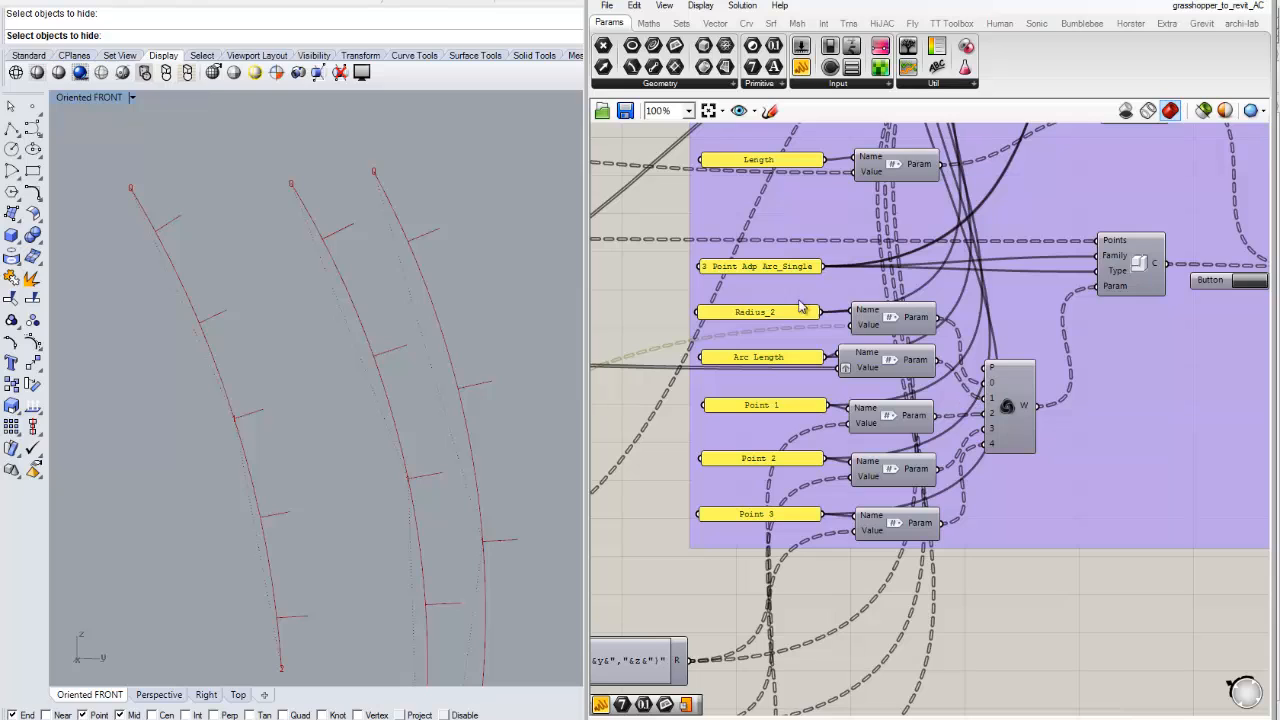
scroll(873, 402, down, 3)
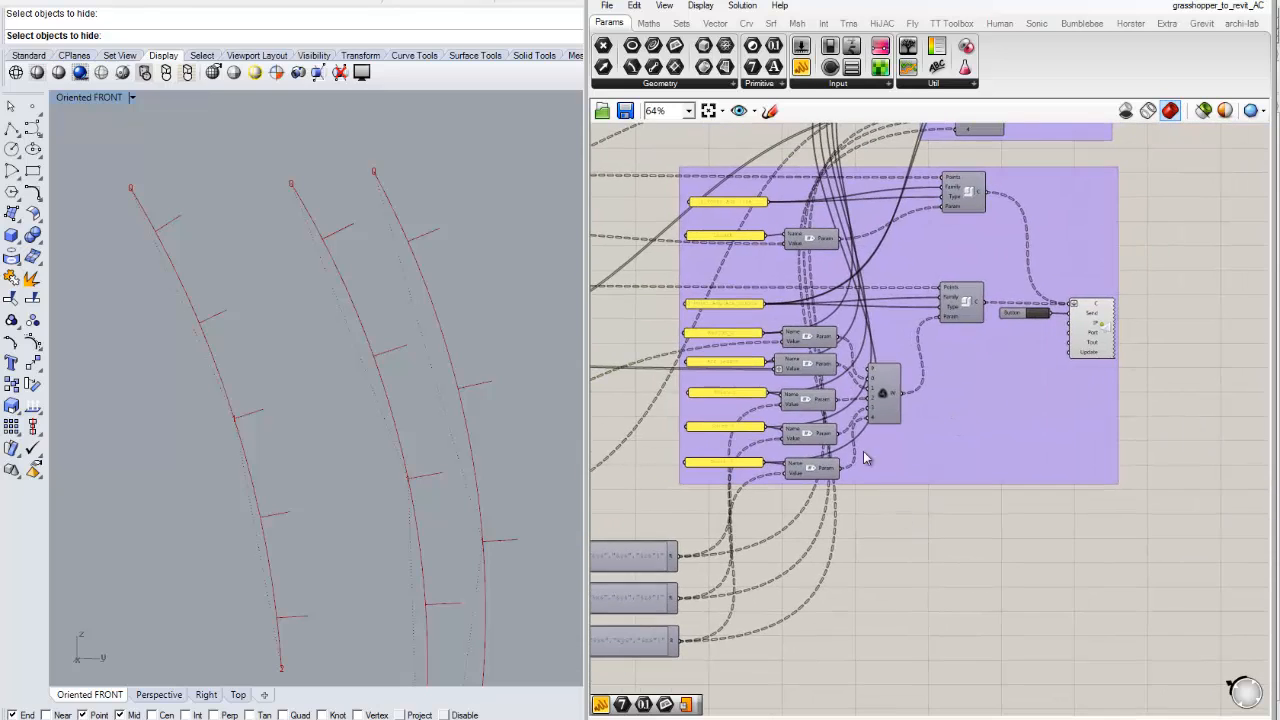
scroll(863, 451, up, 2)
scroll(935, 453, down, 2)
scroll(905, 420, up, 3)
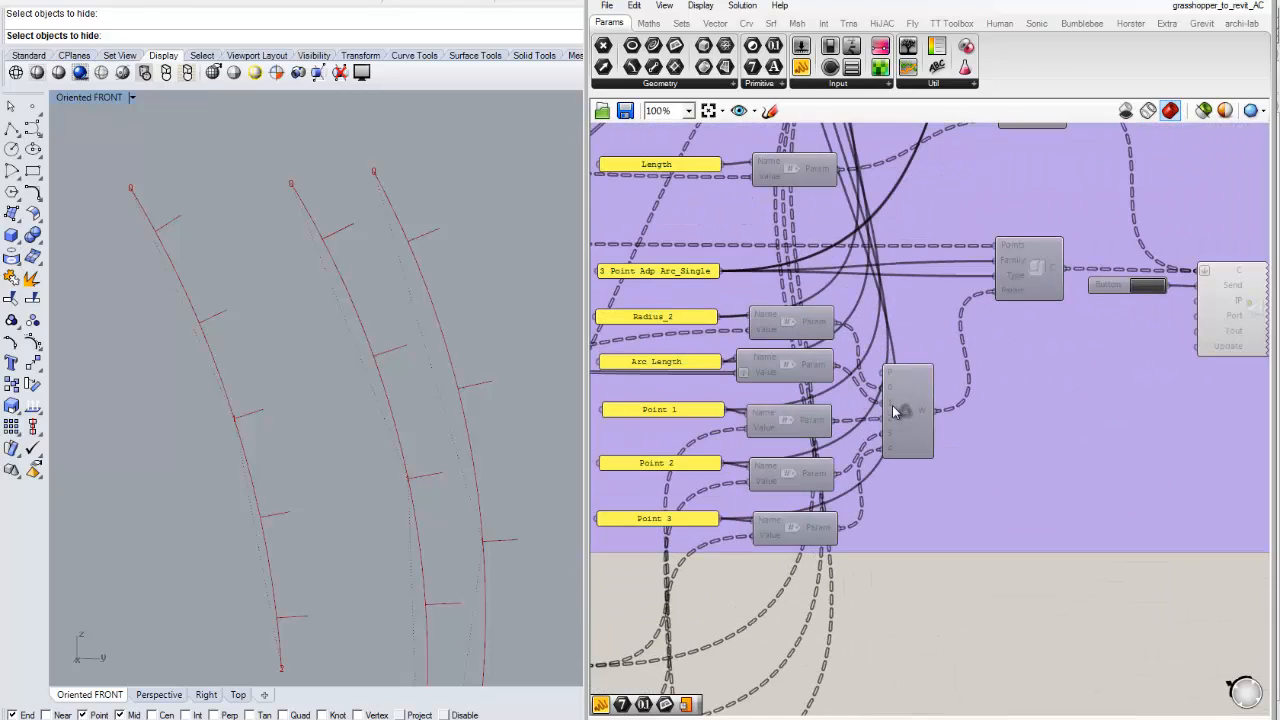
mouse_move(897, 410)
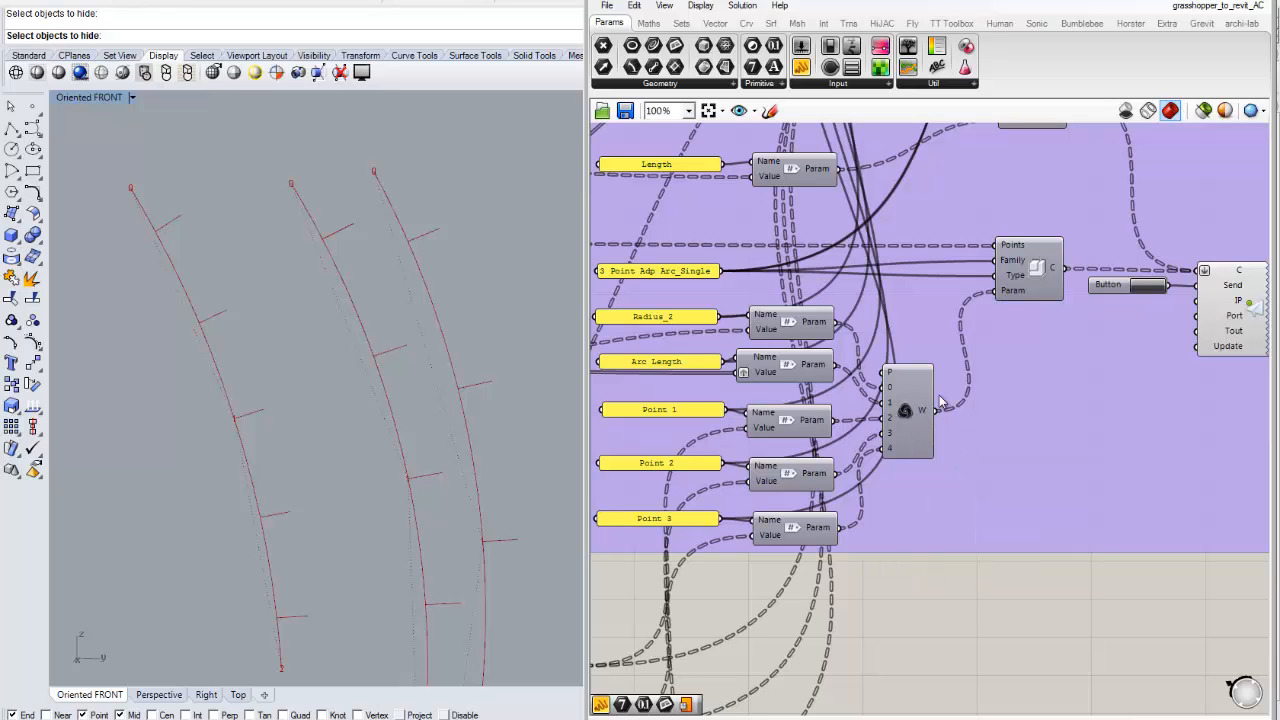
Trace the points, family and parameter inputs through the line and arc components to the Send component.
right_drag(1061, 361, 930, 423)
scroll(916, 400, down, 1)
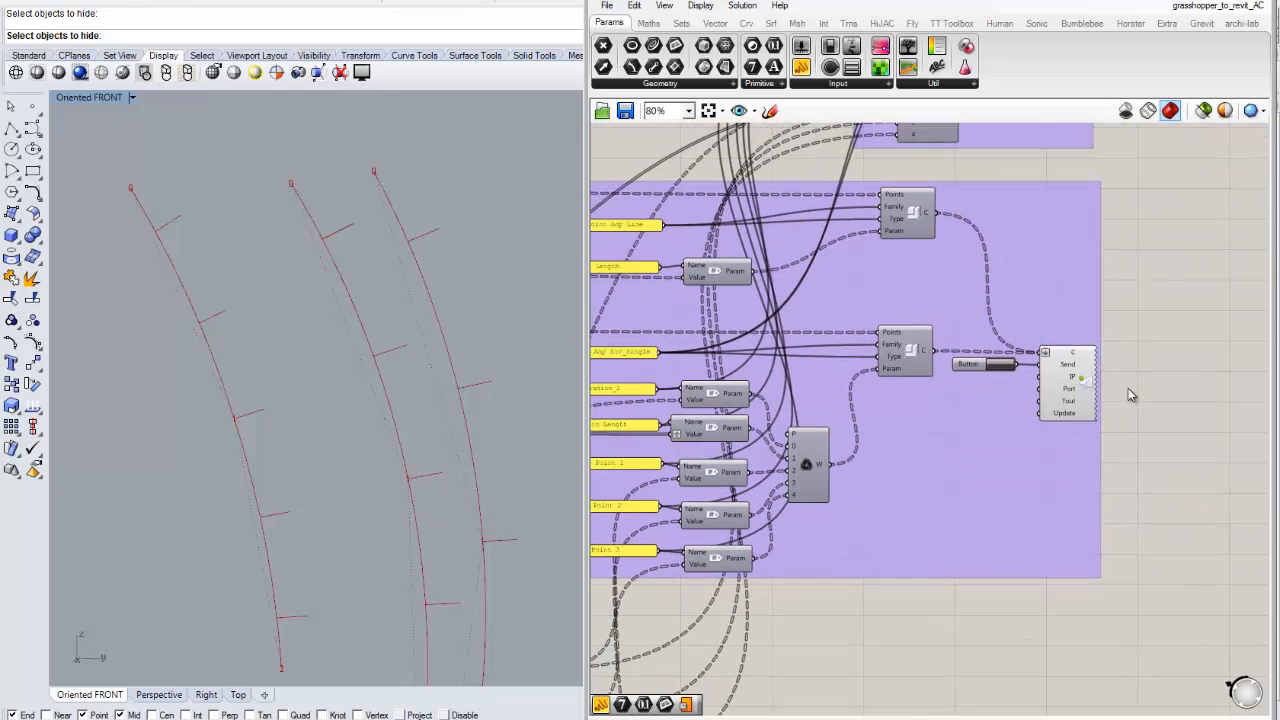
scroll(1017, 270, up, 1)
right_drag(1094, 254, 1030, 270)
right_drag(1108, 438, 1193, 404)
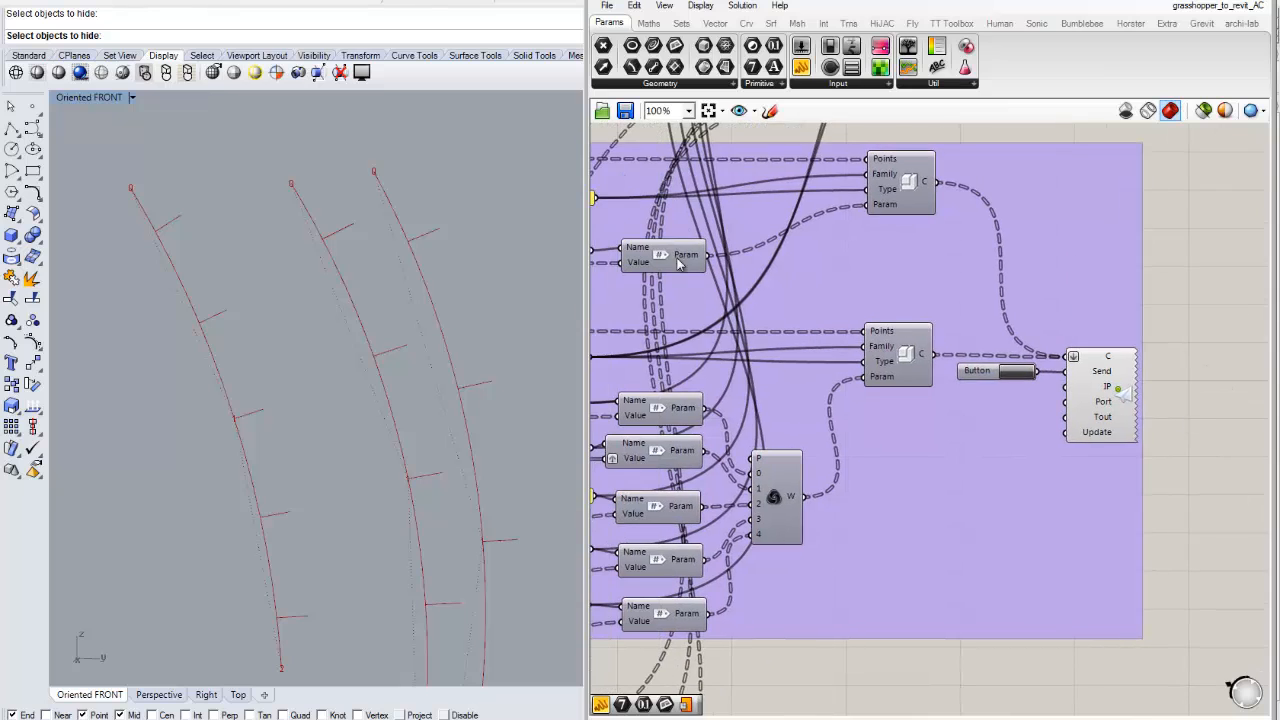
right_drag(749, 463, 850, 448)
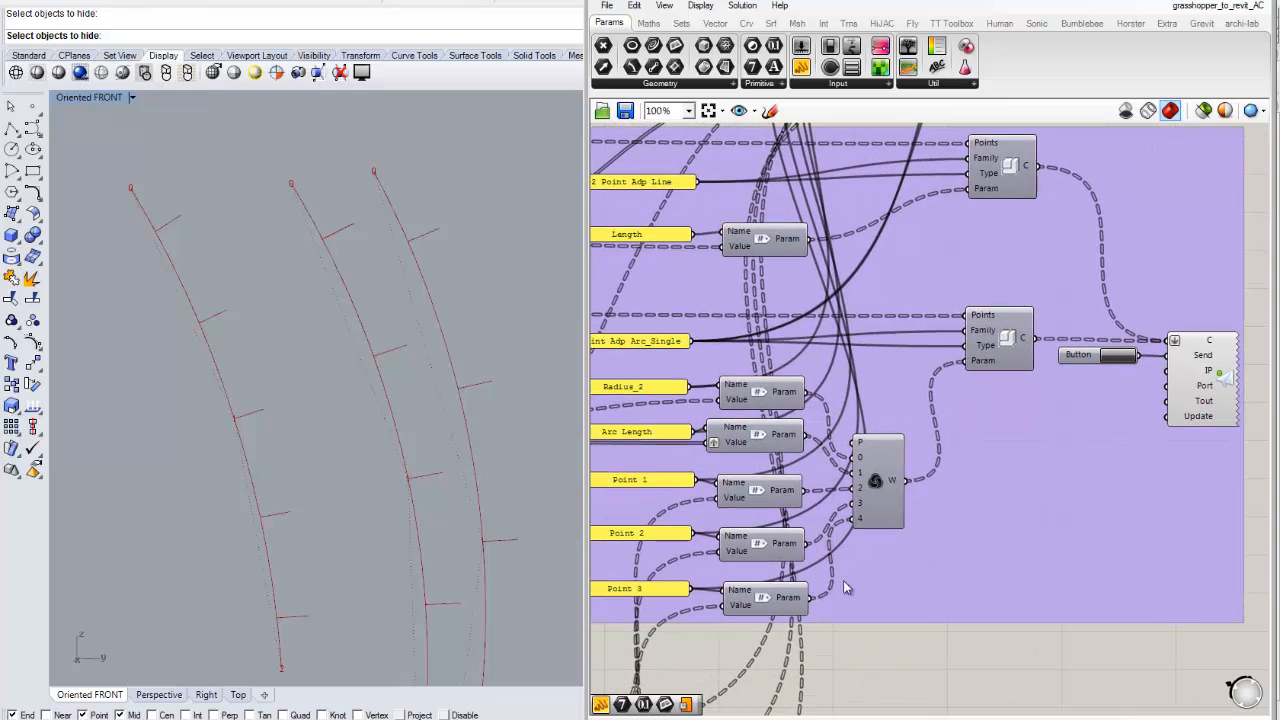
right_drag(1062, 348, 978, 465)
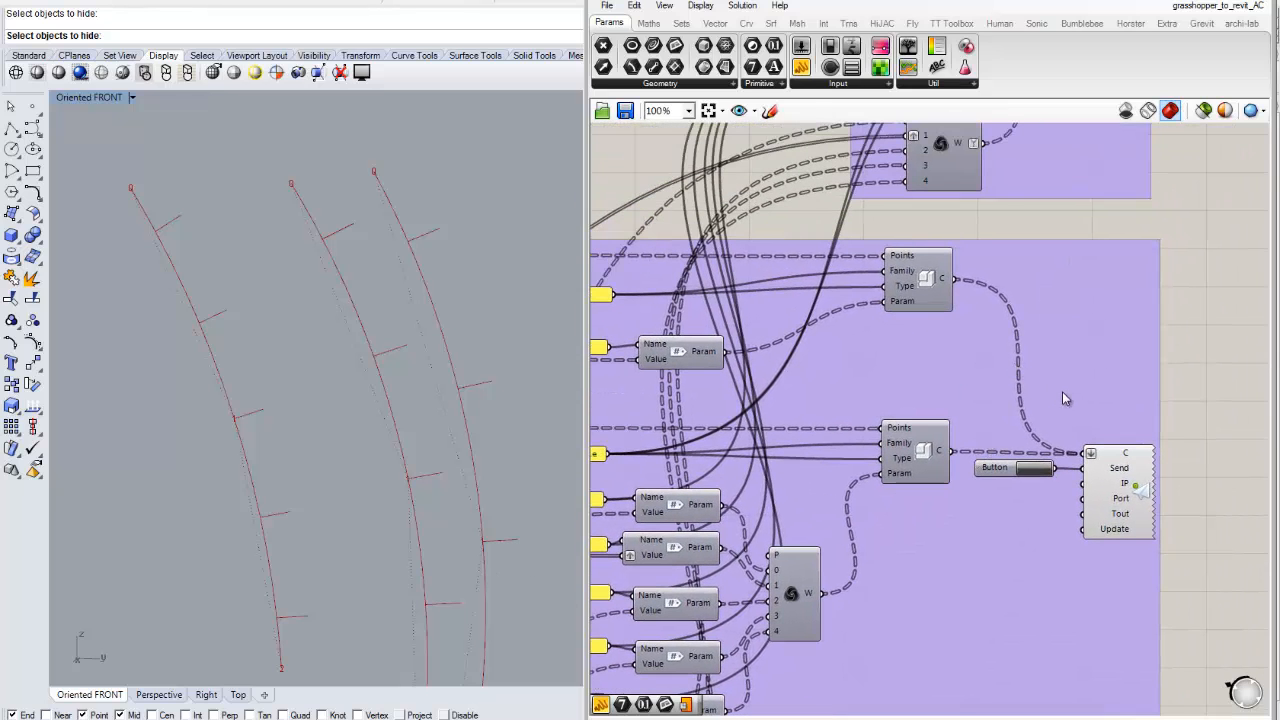
scroll(1064, 398, down, 1)
right_drag(1055, 420, 1133, 449)
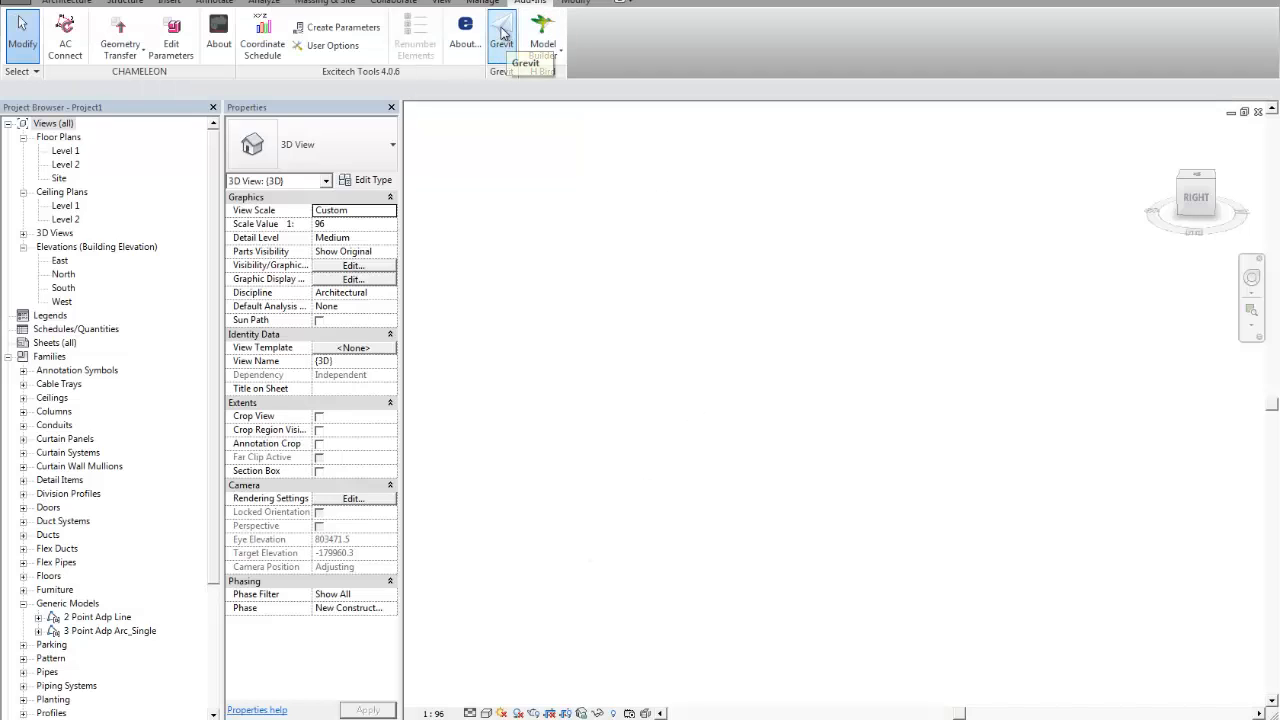
In Revit, start the Grevit client, receive the arc and line components sent from Grasshopper, and accept them for building.
click(502, 33)
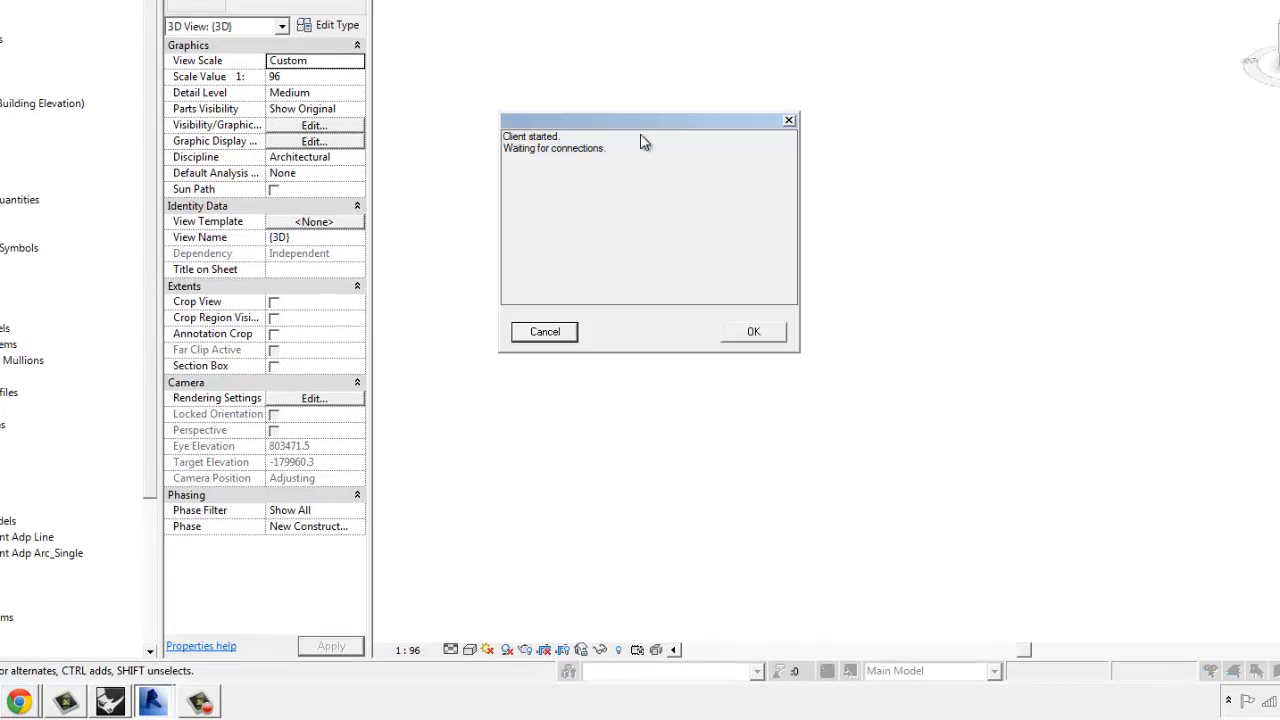
drag(658, 130, 639, 61)
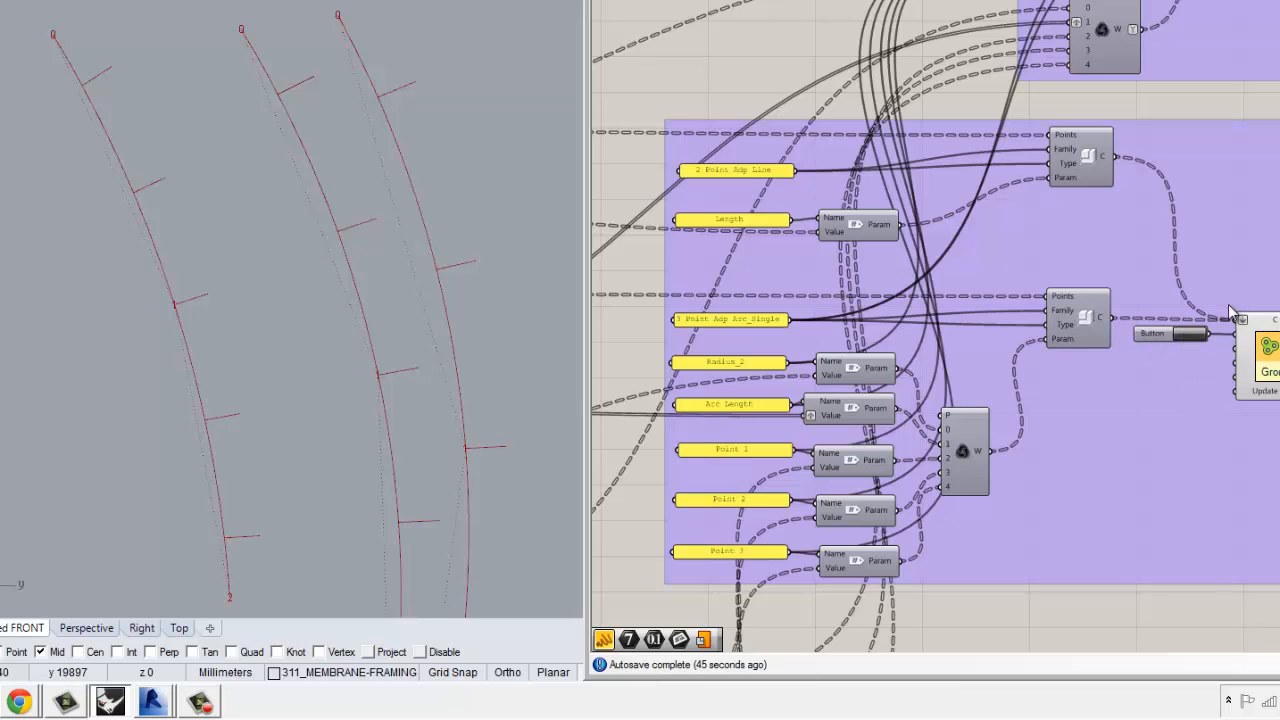
click(157, 702)
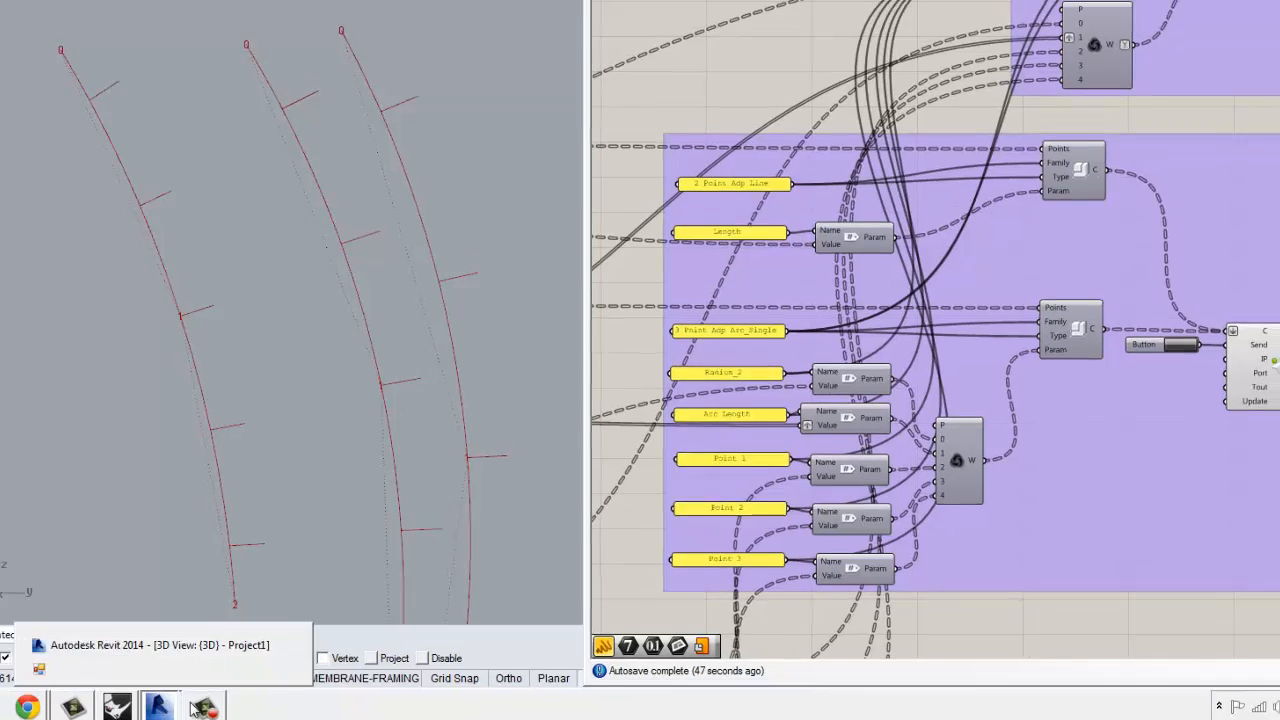
click(160, 645)
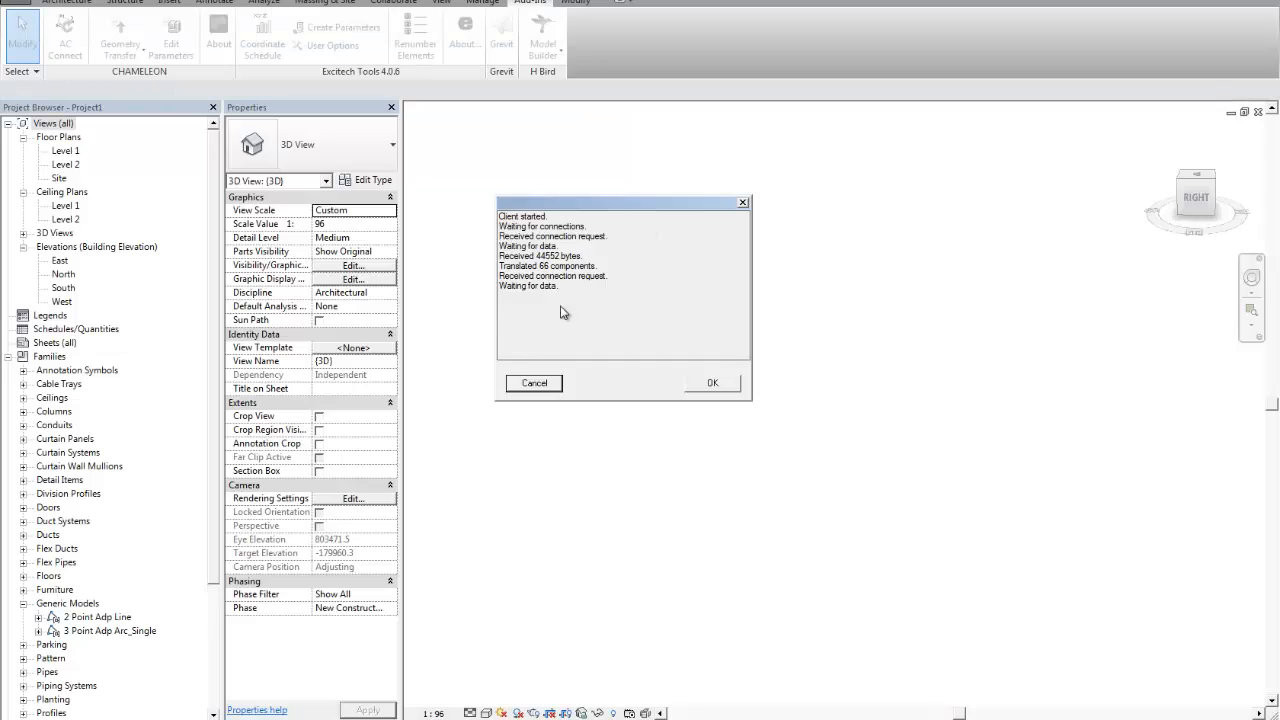
click(712, 384)
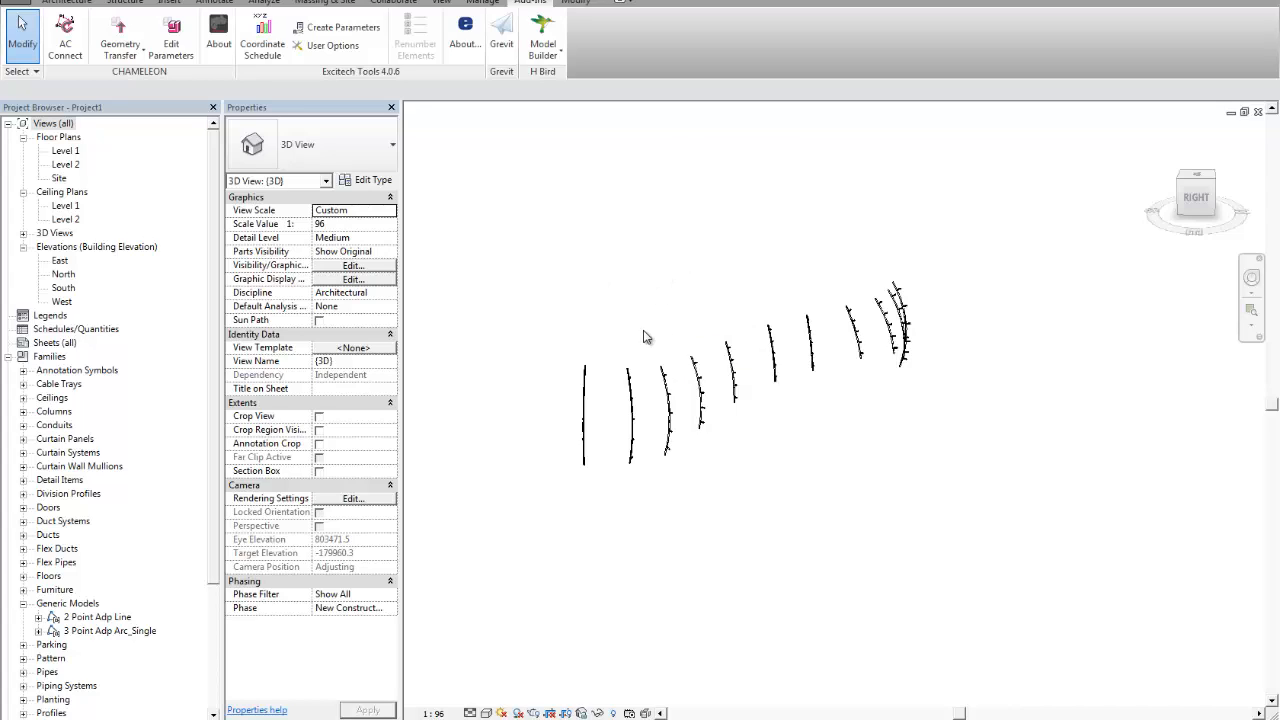
Inspect the created adaptive arcs and their short perpendicular lines up close in Revit's 3D view.
scroll(728, 370, up, 2)
scroll(728, 400, up, 3)
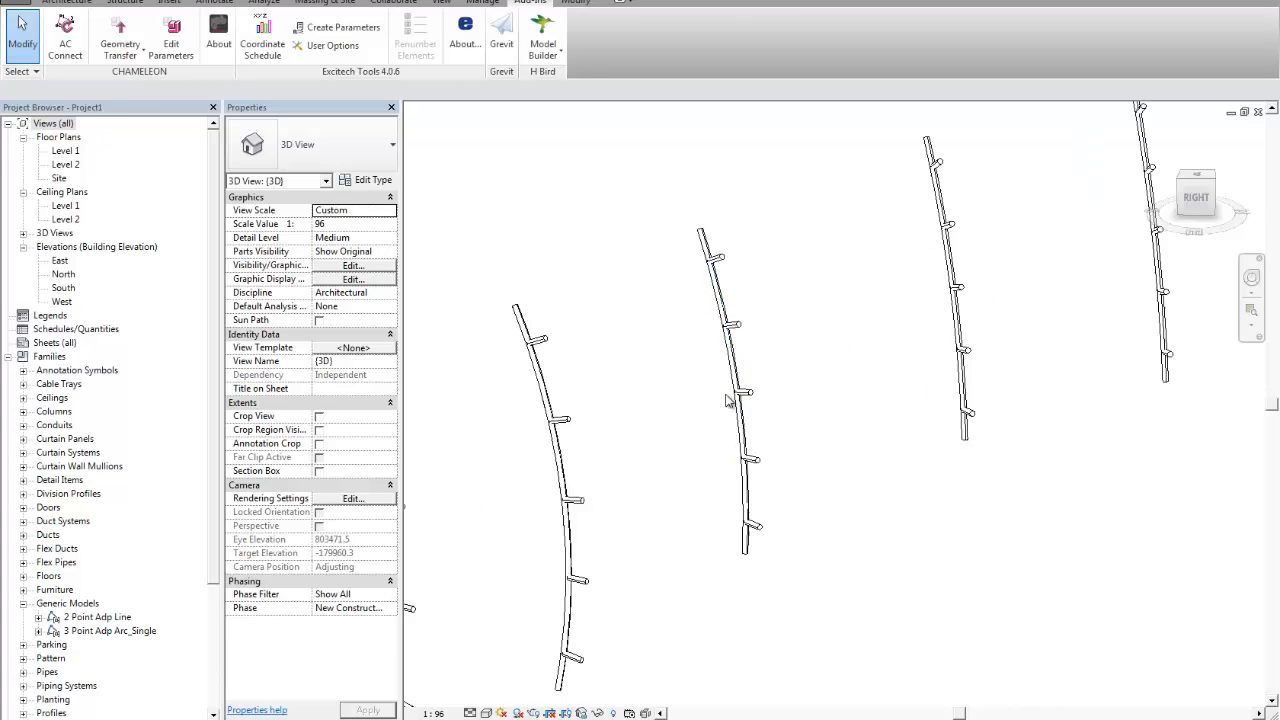
scroll(726, 395, up, 3)
scroll(766, 386, down, 2)
middle_drag(843, 389, 751, 449)
scroll(731, 425, down, 3)
scroll(715, 408, up, 3)
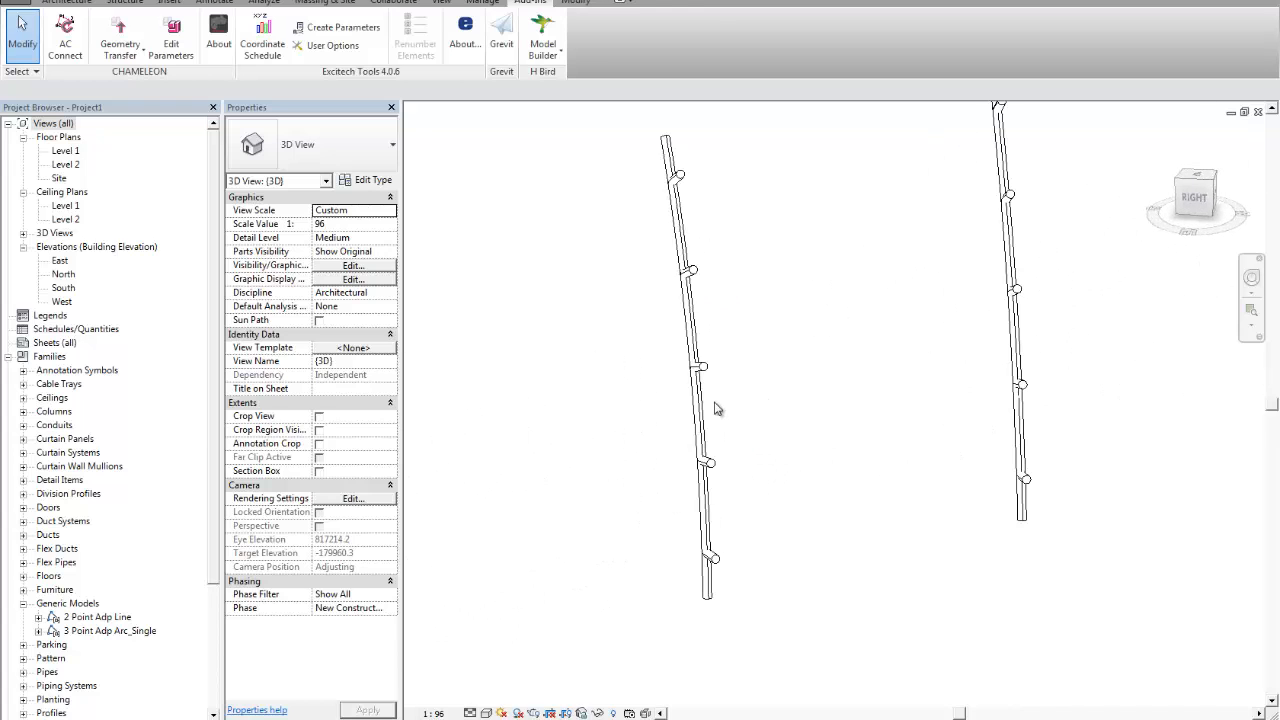
Check the instance properties of one created 3 Point Adp Arc_Single arc and one of its short 2 Point Adp Line elements.
click(716, 408)
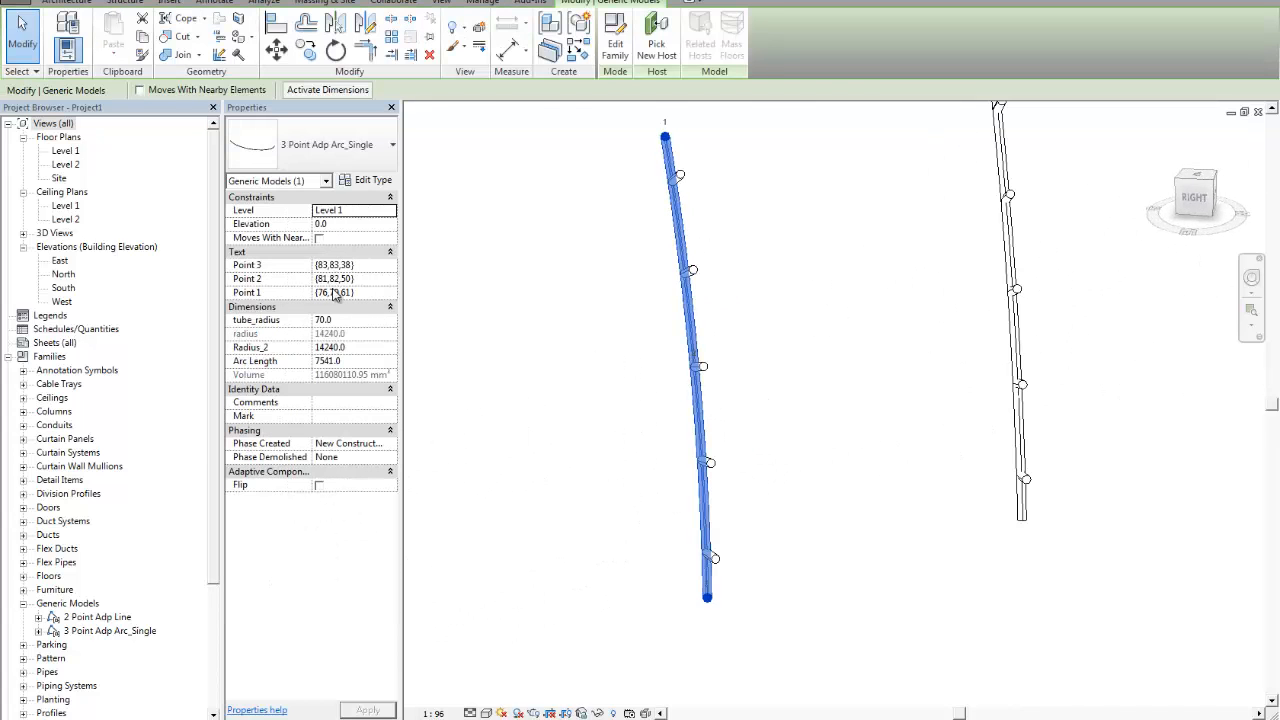
click(720, 371)
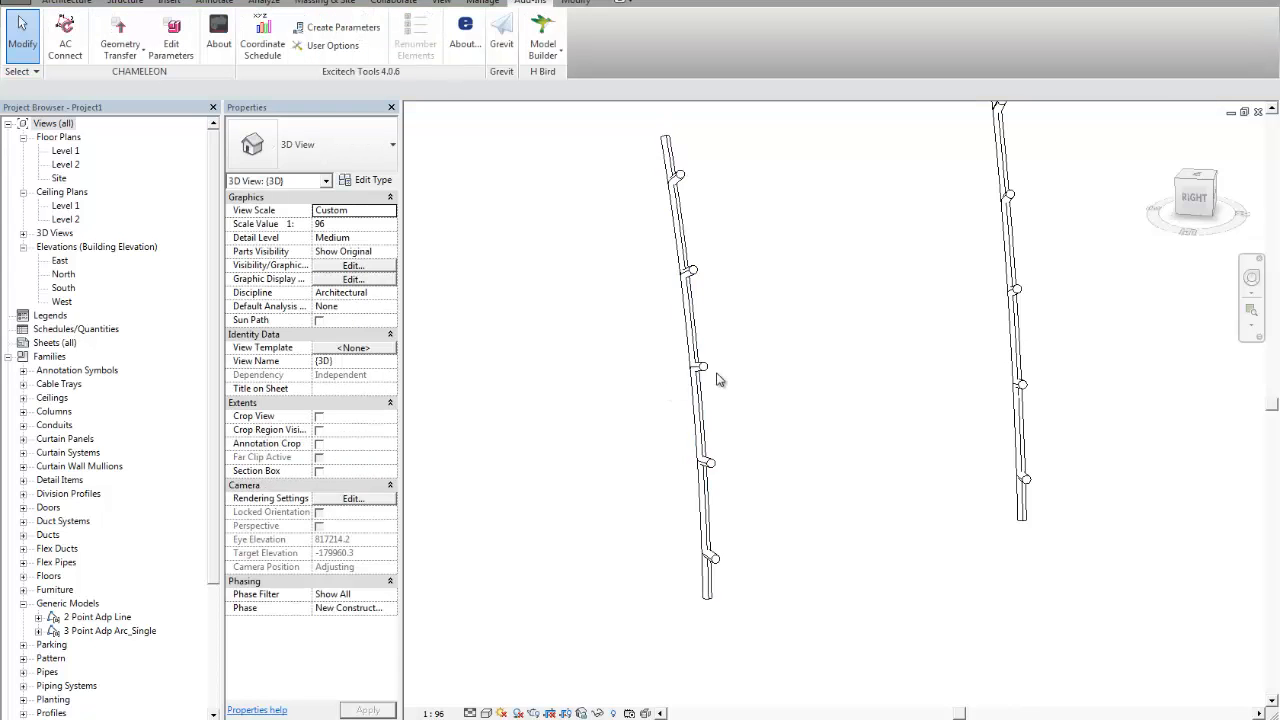
scroll(720, 371, up, 4)
click(705, 370)
scroll(705, 370, down, 4)
shift+middle_drag(740, 417, 900, 440)
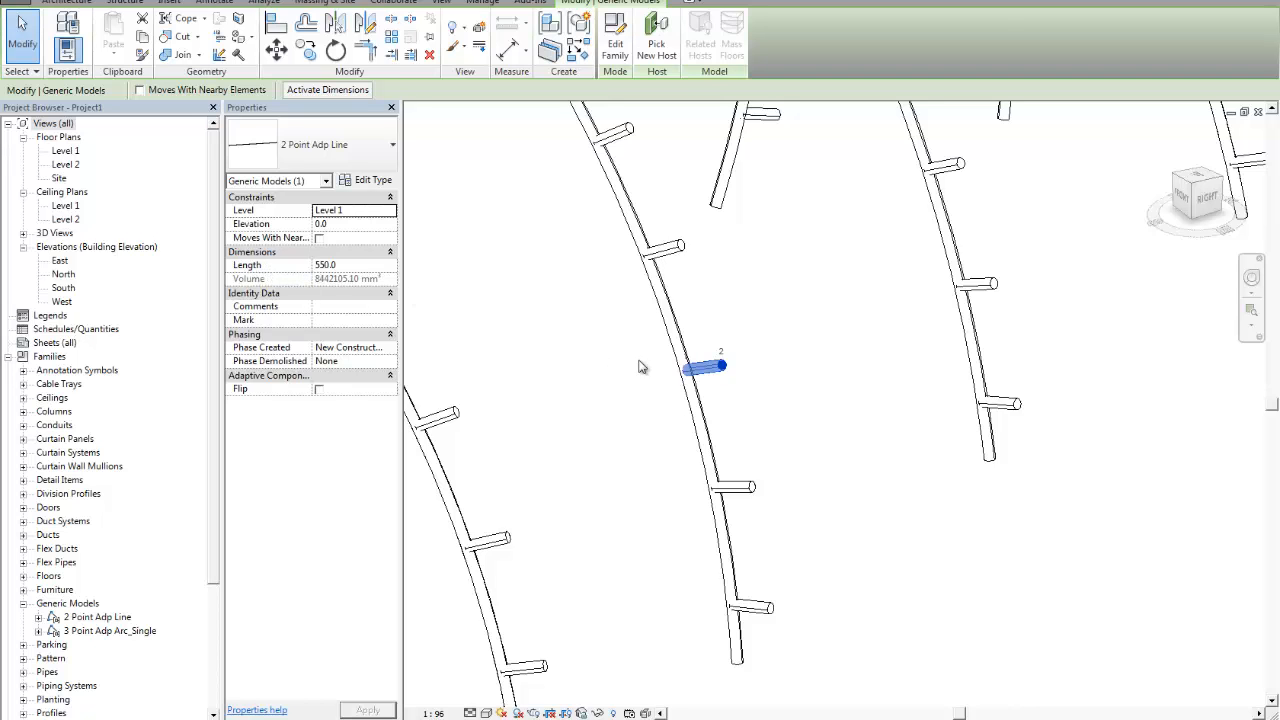
click(769, 314)
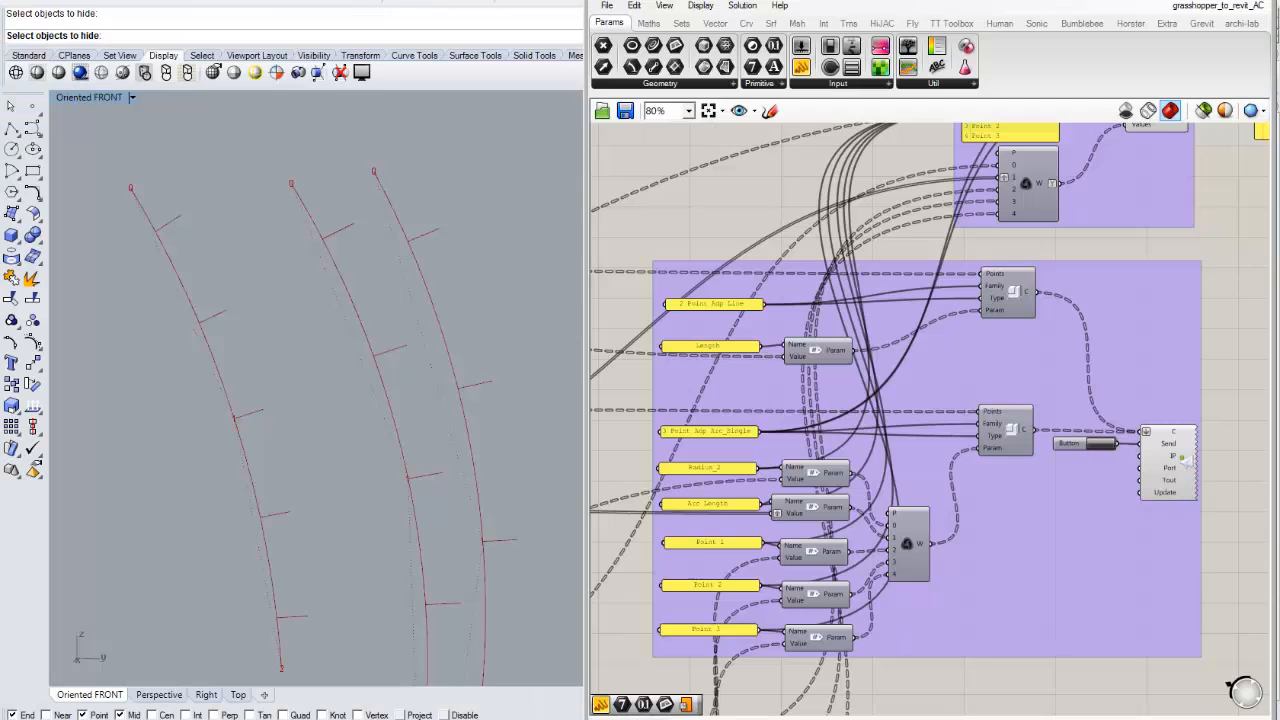
Switch to Grasshopper and trace the multiplied values from the vertical framing groups through to the Grevit component group.
scroll(920, 447, up, 1)
right_drag(640, 313, 1042, 328)
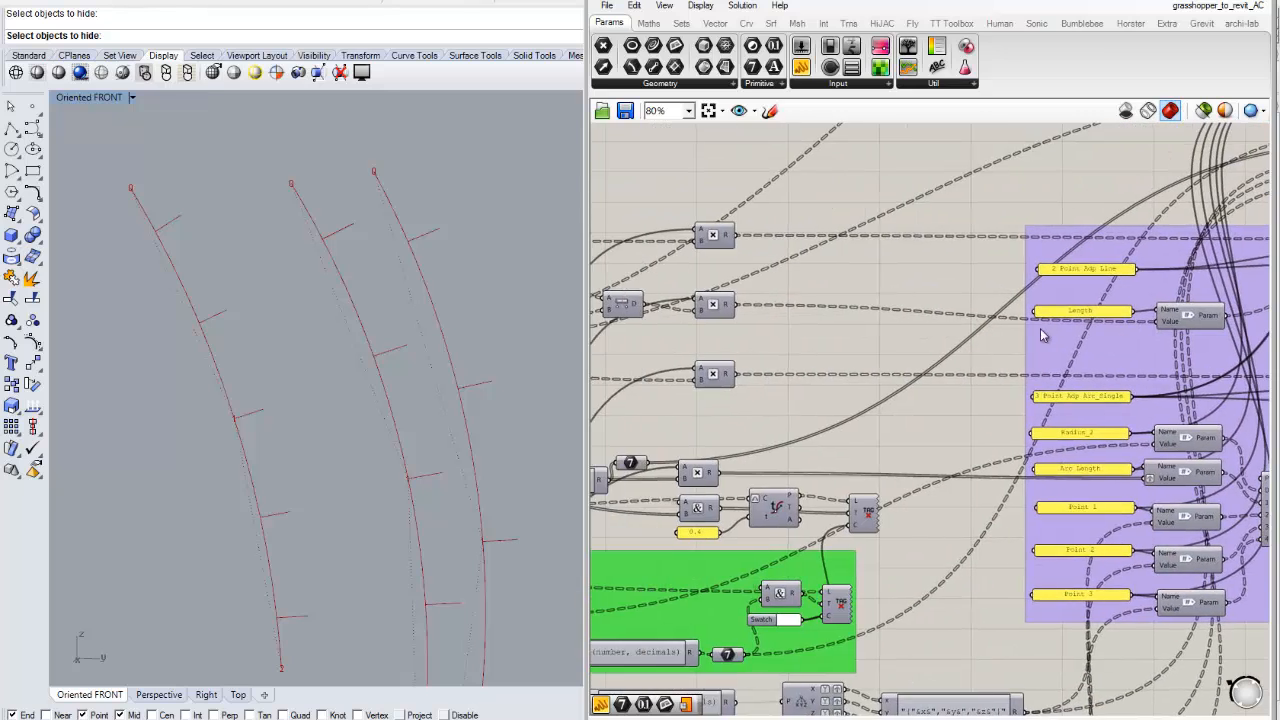
scroll(1040, 328, down, 2)
scroll(697, 325, up, 4)
right_drag(885, 314, 1112, 335)
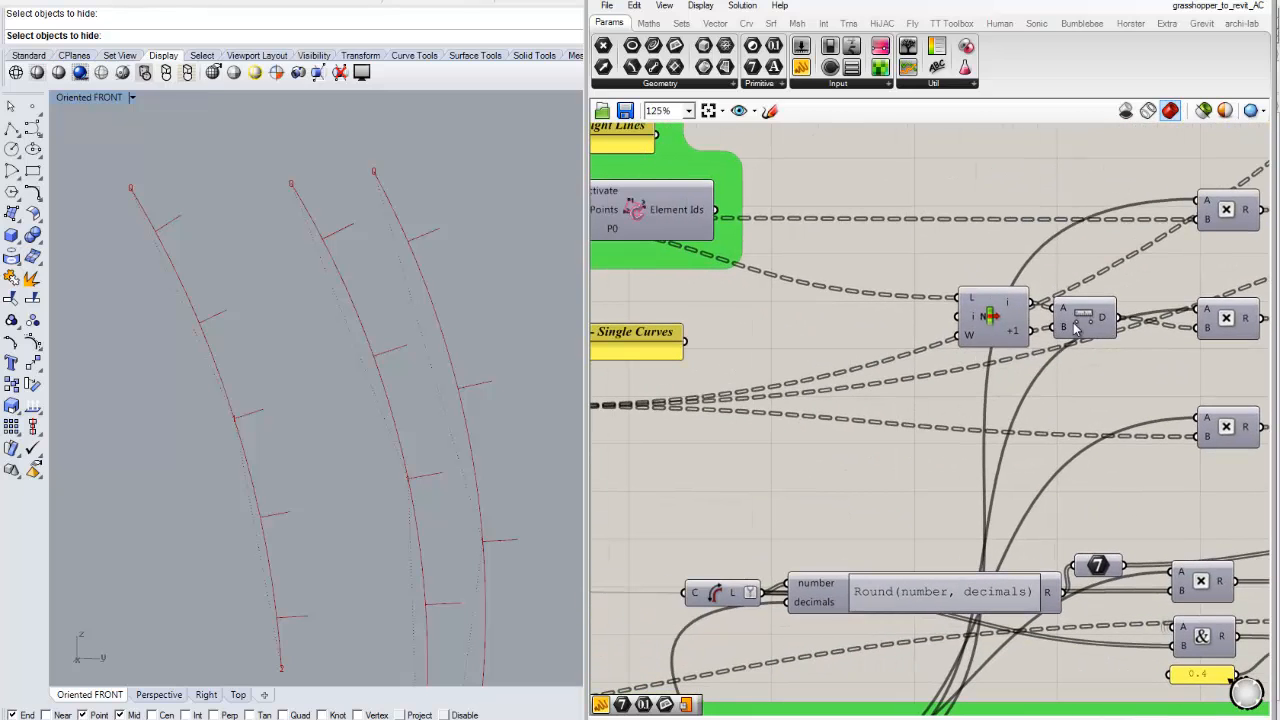
scroll(1098, 354, down, 4)
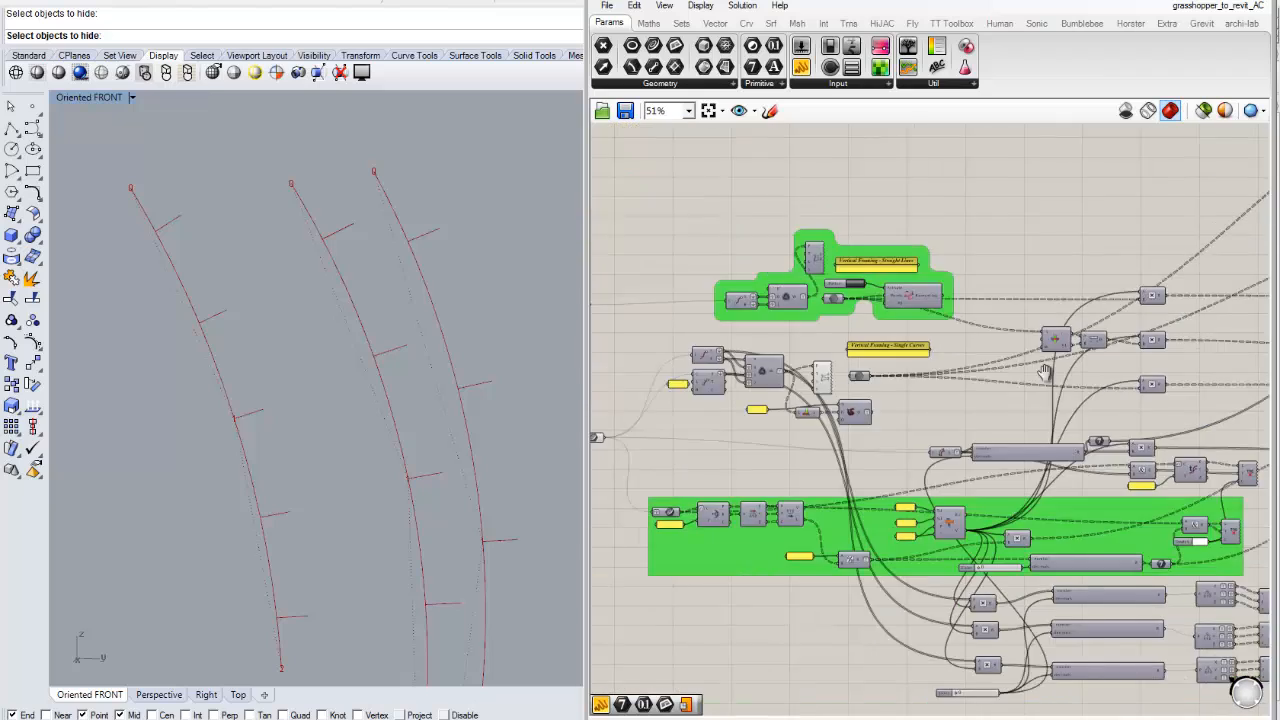
right_drag(1190, 371, 641, 377)
right_drag(1000, 400, 694, 431)
right_drag(845, 430, 1076, 439)
scroll(1078, 446, up, 2)
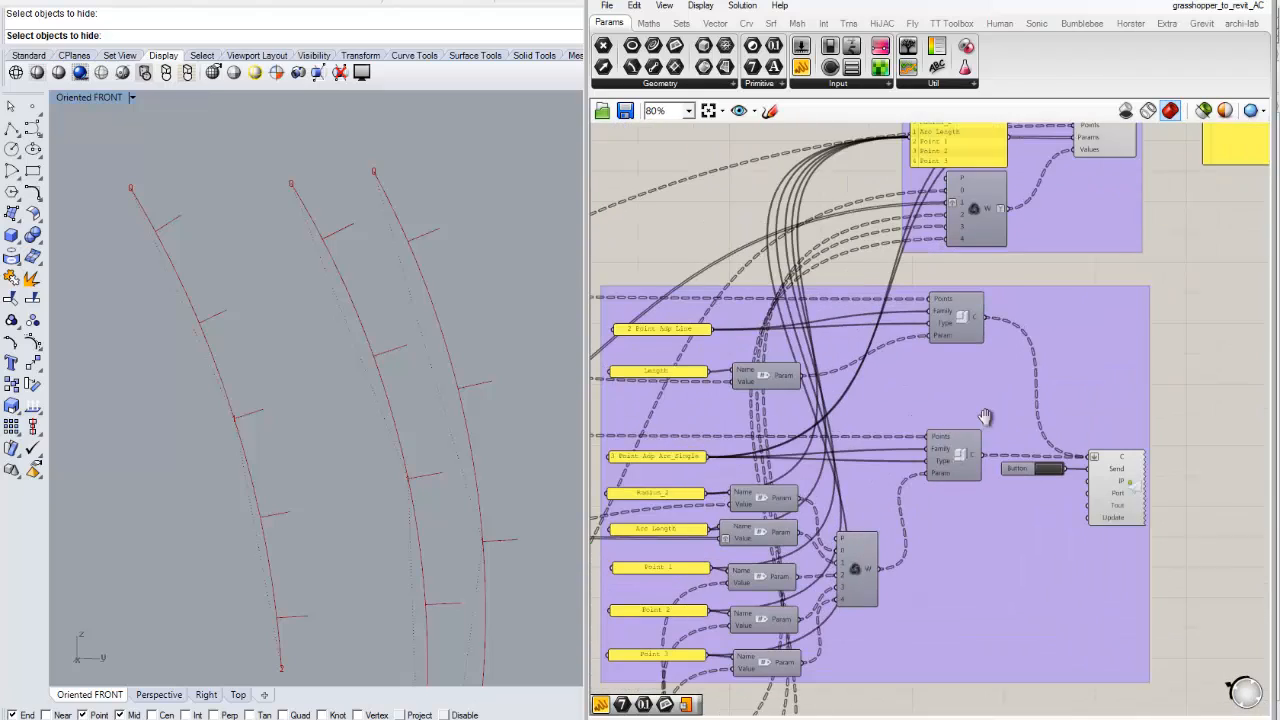
Examine the parameter inputs of the Grevit line and arc components and the Update input of the Send component.
right_drag(891, 429, 982, 379)
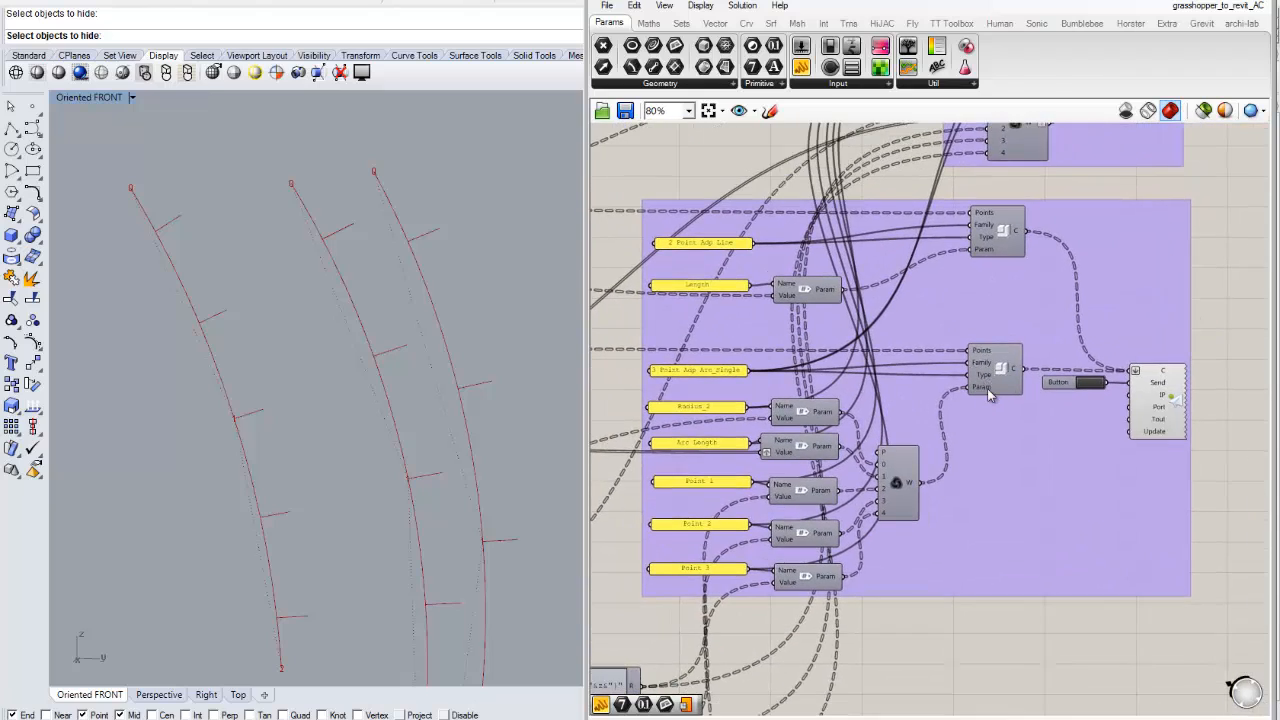
scroll(992, 374, up, 1)
scroll(993, 374, down, 1)
right_drag(1058, 365, 1066, 397)
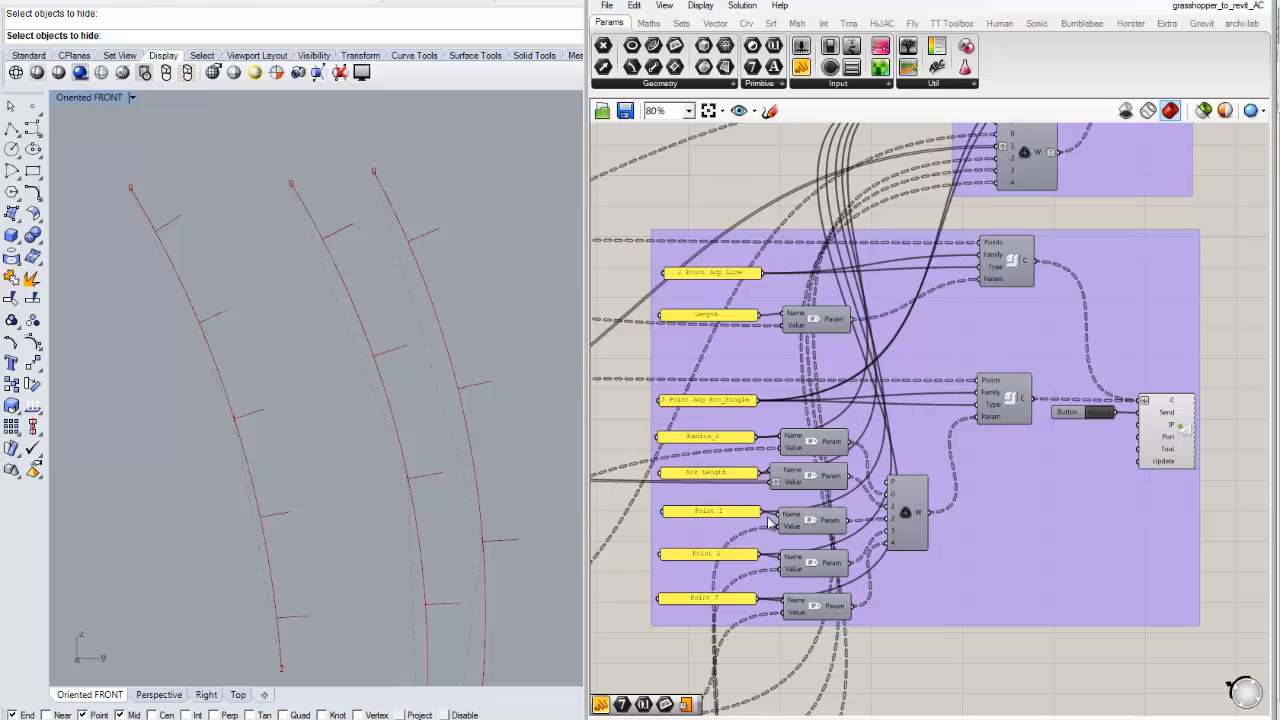
right_drag(921, 392, 918, 422)
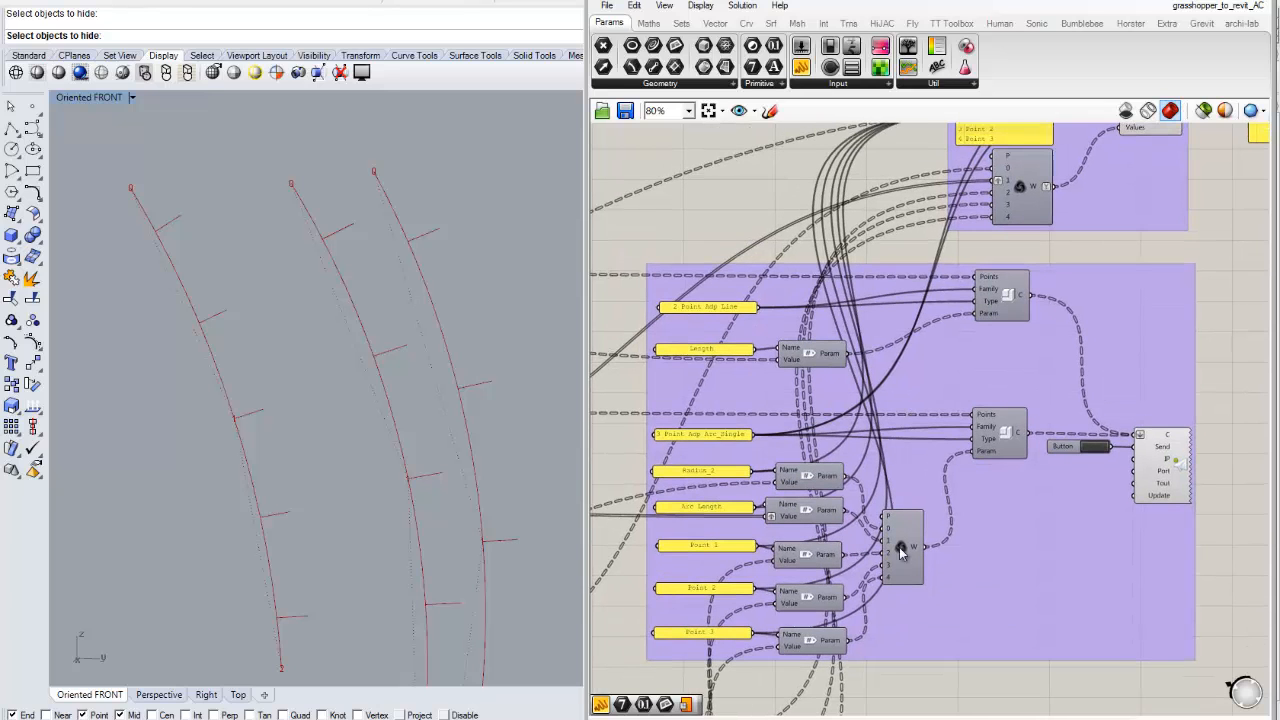
right_drag(1001, 392, 993, 401)
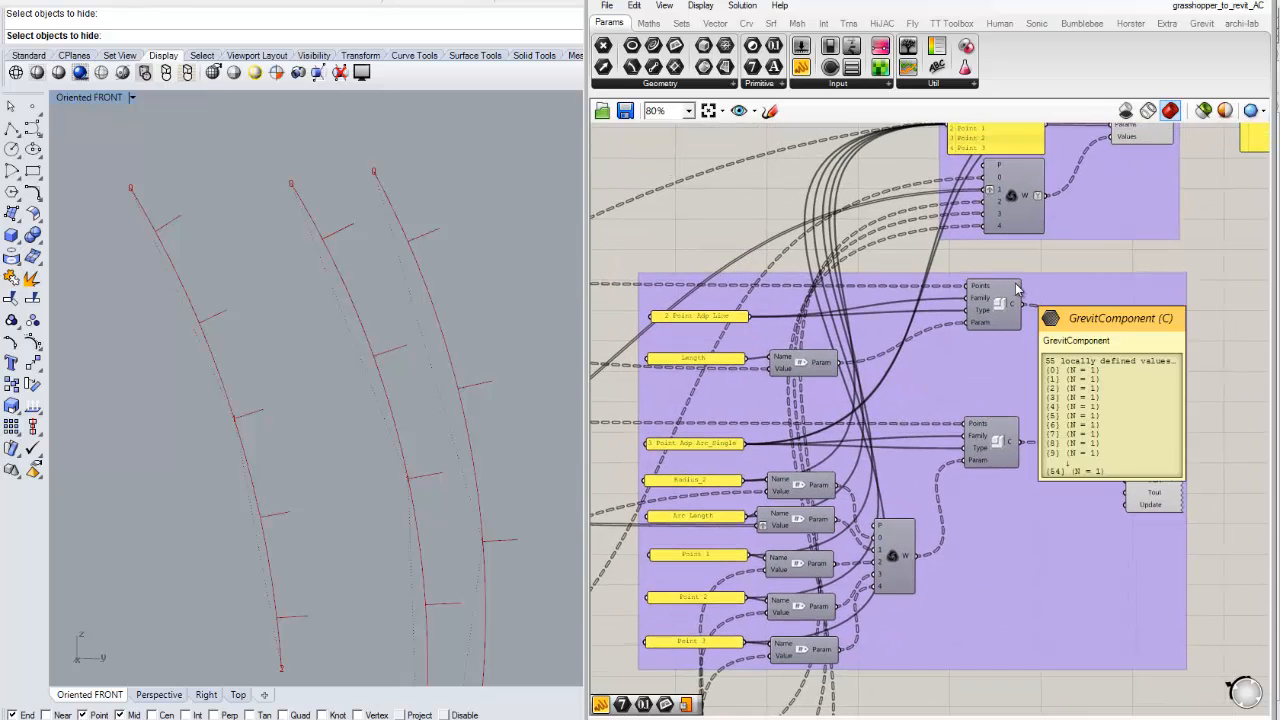
scroll(1024, 465, up, 3)
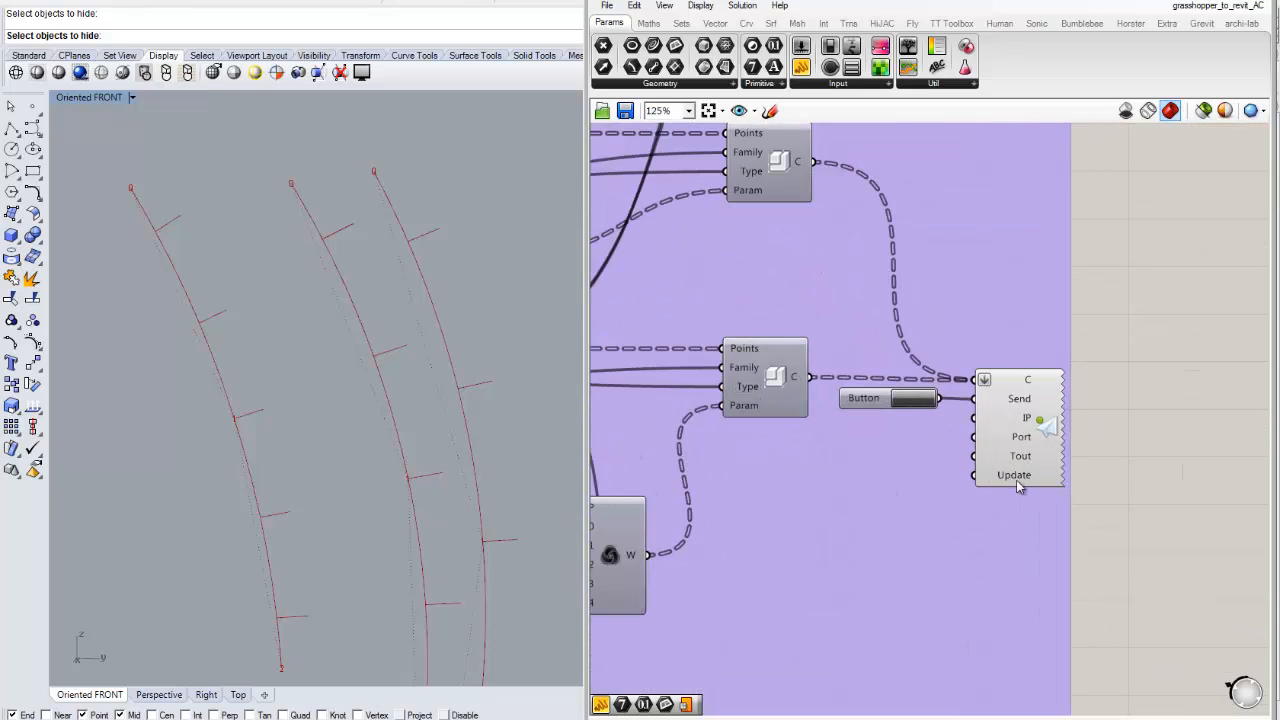
mouse_move(1016, 480)
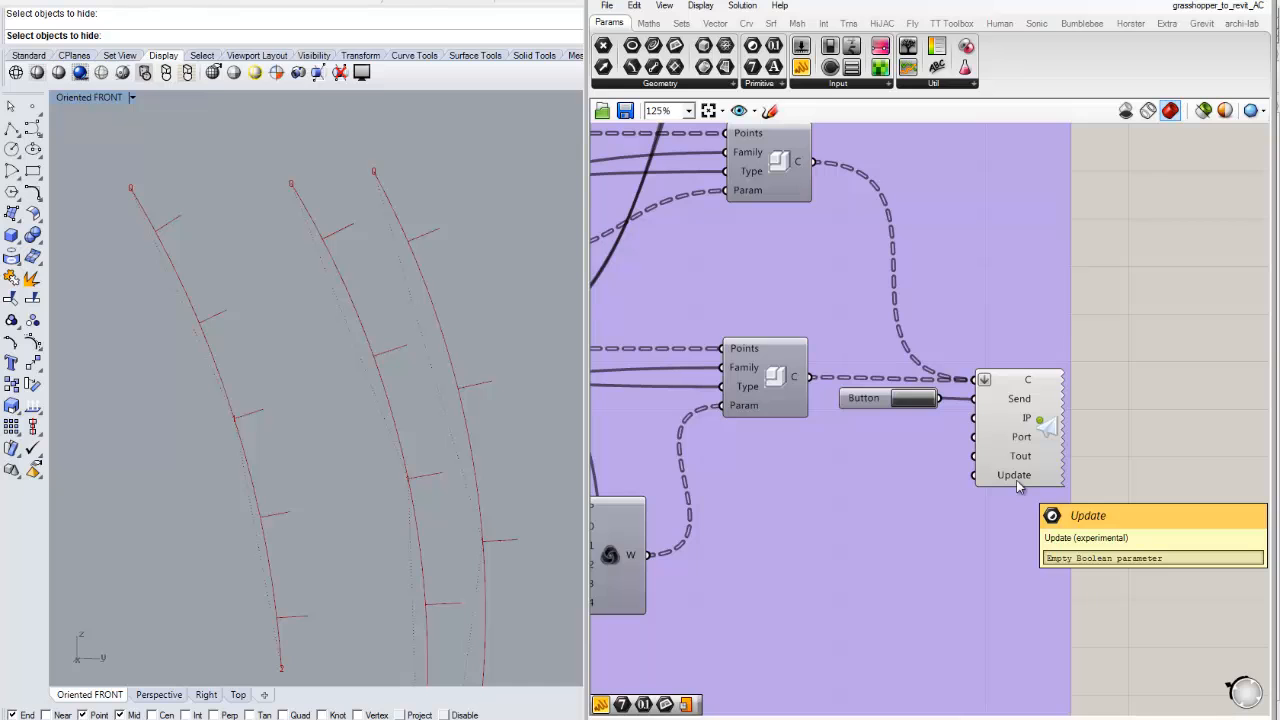
Compare the CSV writer group with the Grevit line, arc and Send group below it.
scroll(1020, 440, down, 4)
scroll(1023, 411, up, 2)
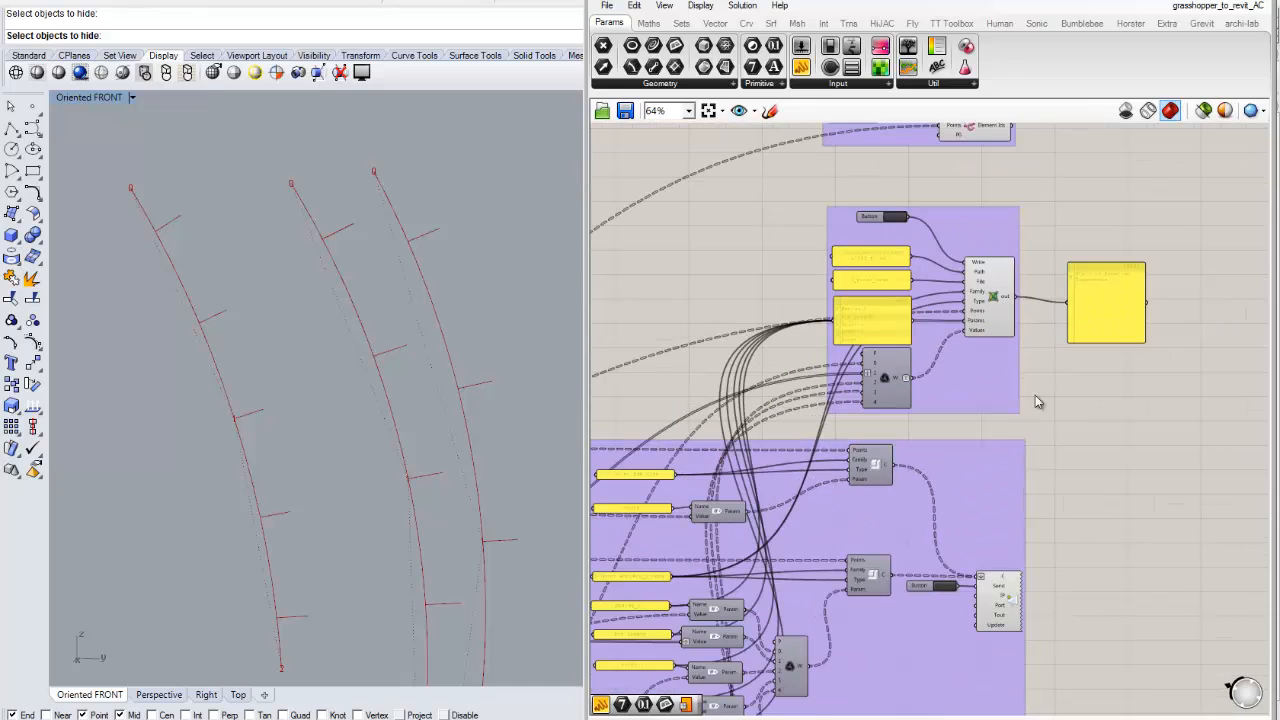
right_drag(1035, 395, 1034, 430)
right_drag(1096, 493, 1069, 225)
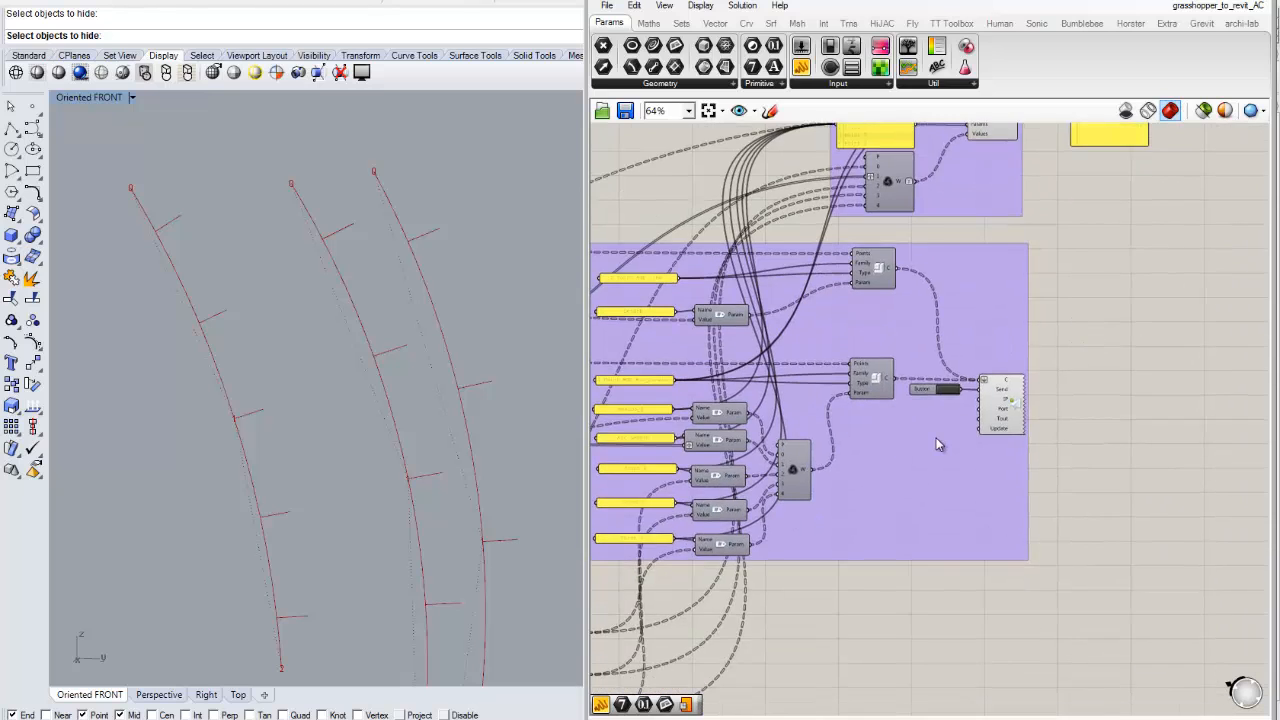
scroll(938, 444, up, 2)
right_drag(937, 444, 995, 448)
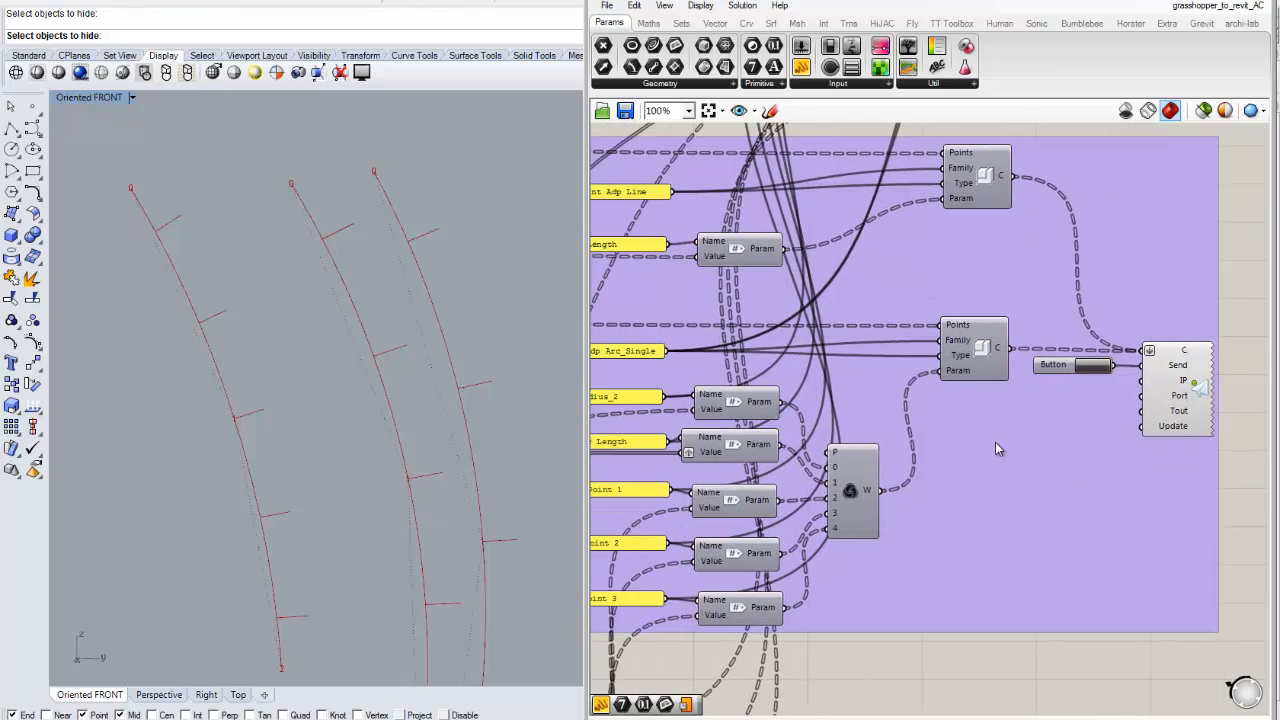
right_drag(1107, 450, 1053, 470)
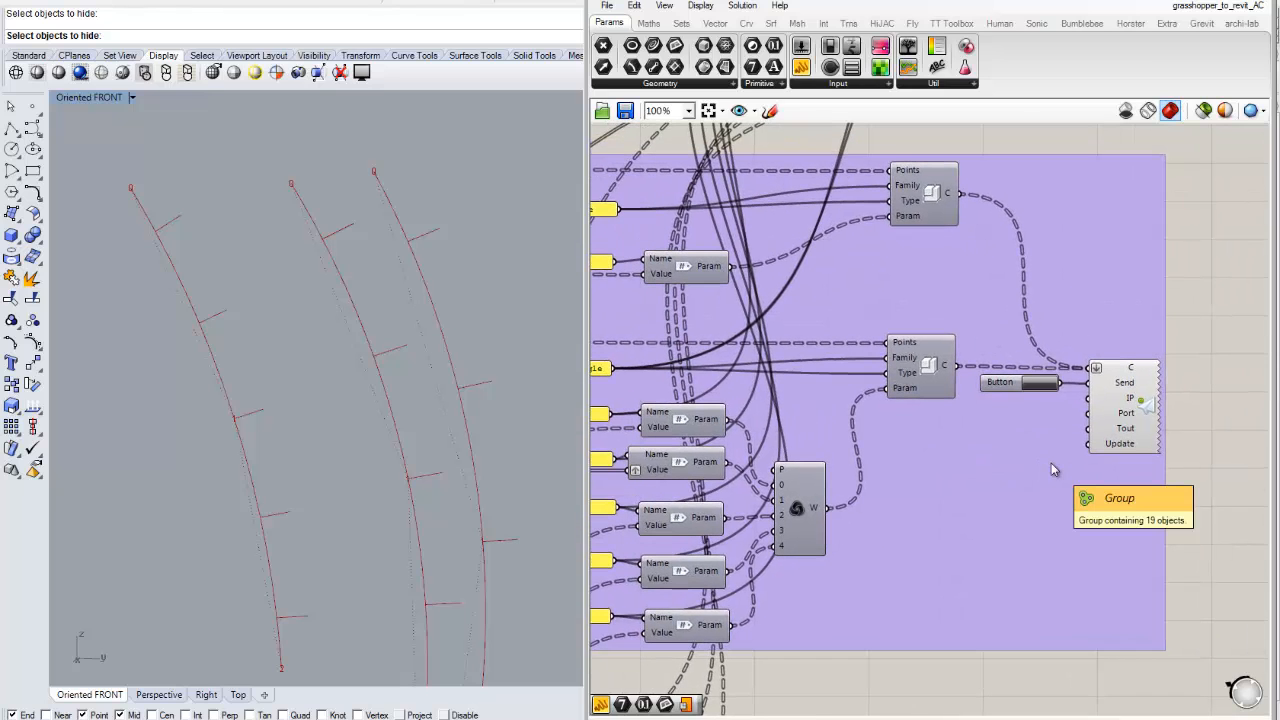
Shift the Grevit arc component slightly closer to the Send component.
scroll(1051, 464, down, 3)
scroll(1009, 415, up, 3)
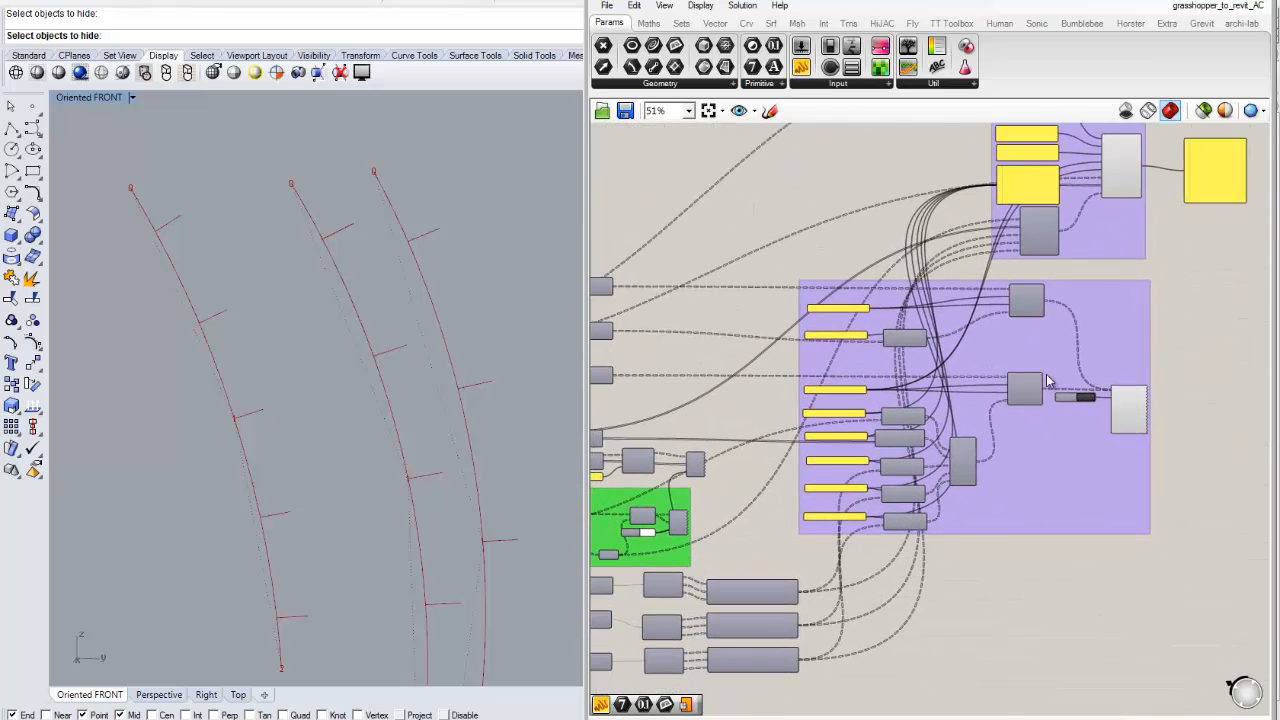
right_drag(1058, 416, 1016, 427)
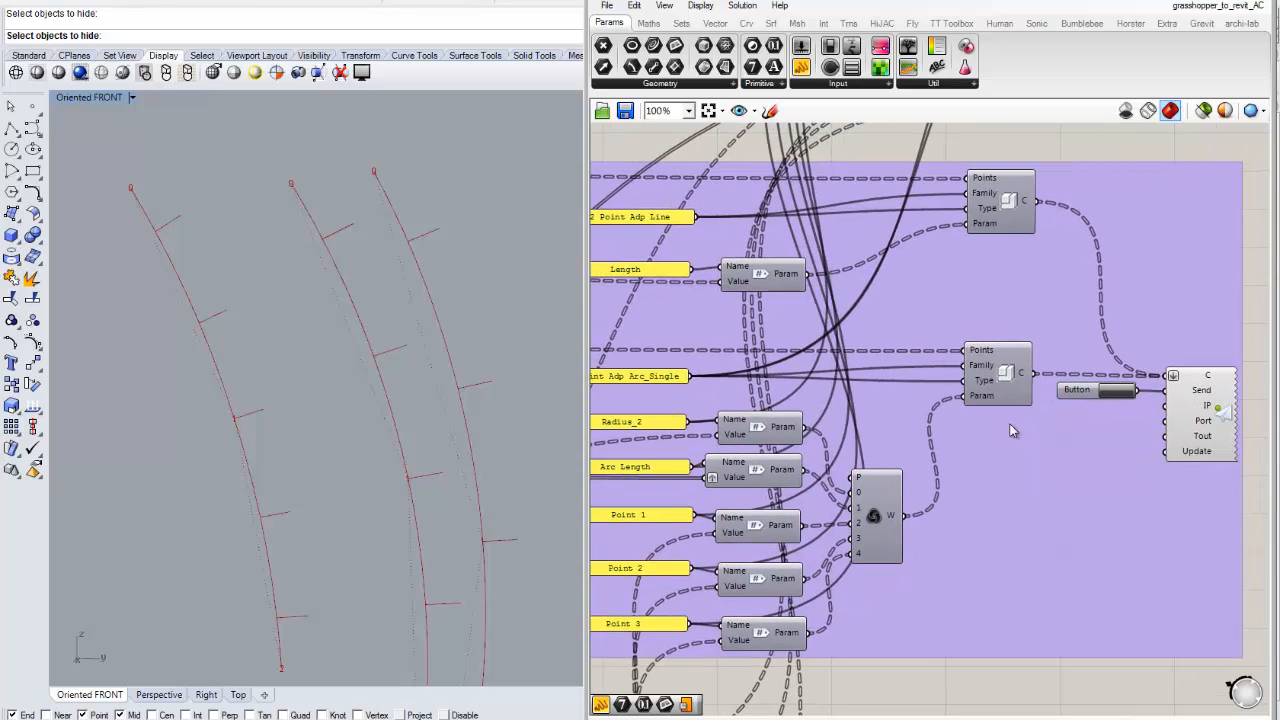
scroll(1008, 446, down, 2)
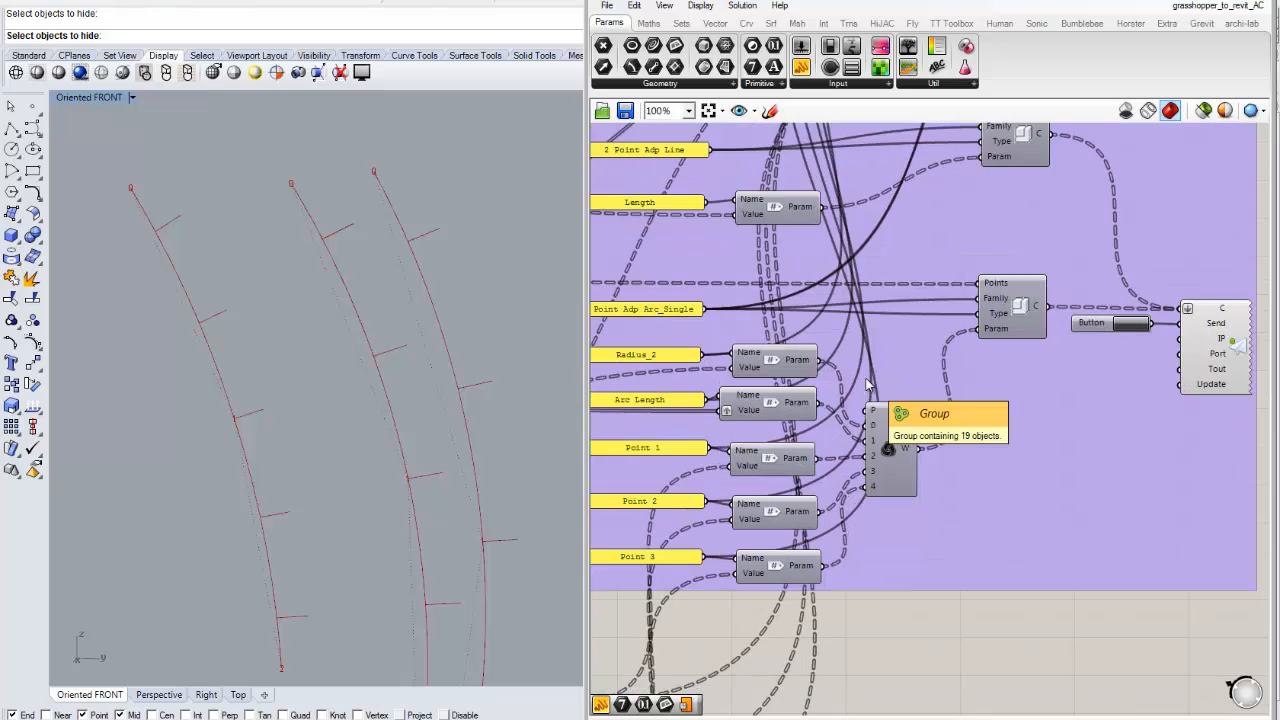
scroll(971, 409, up, 2)
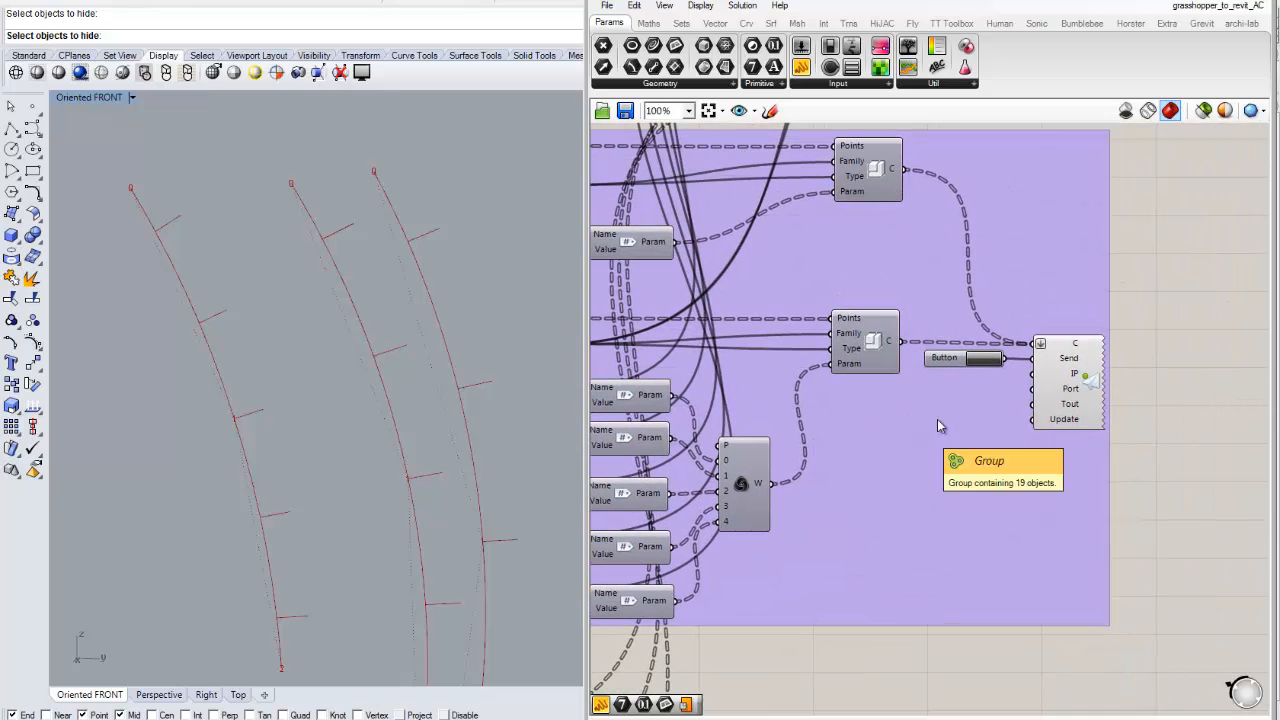
scroll(1035, 310, up, 2)
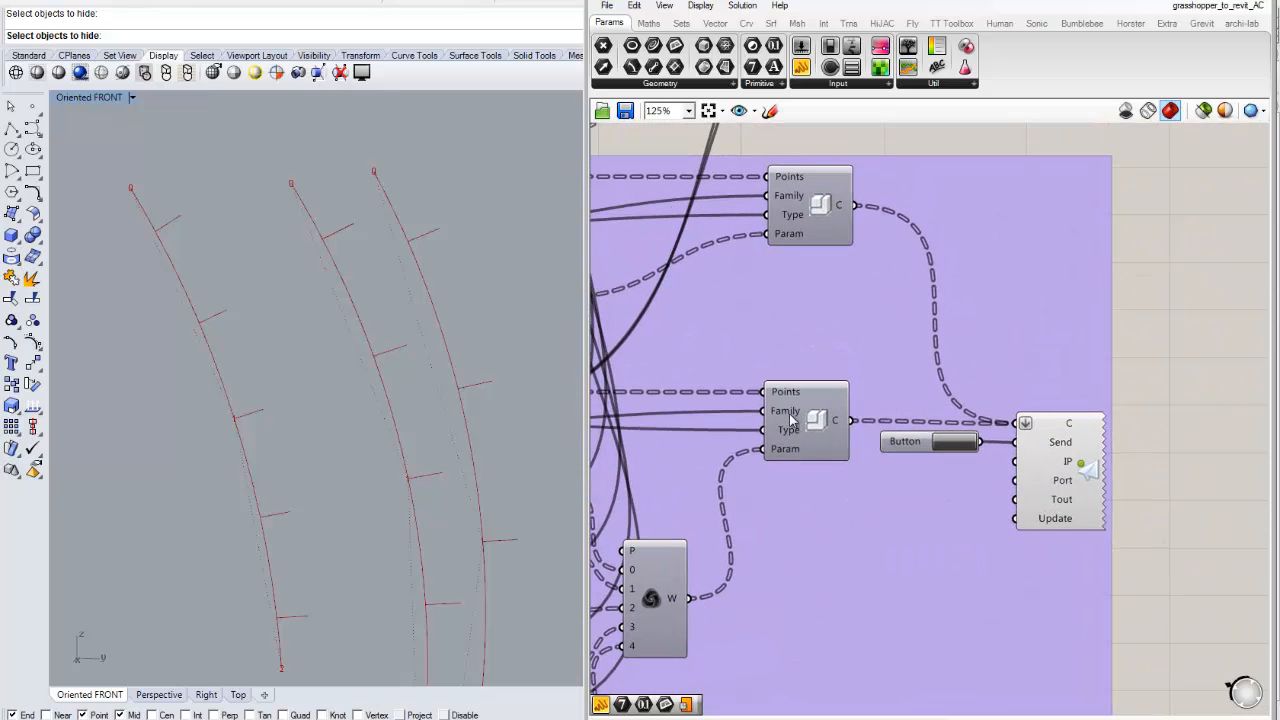
drag(820, 428, 829, 428)
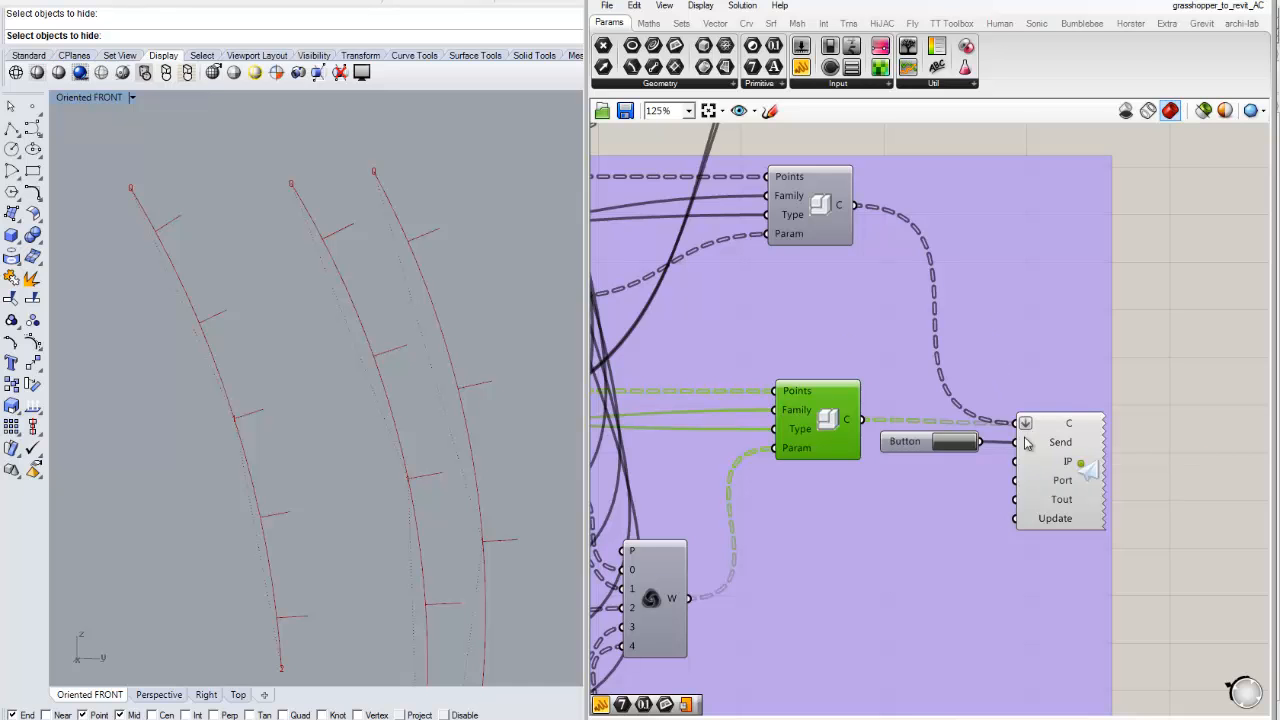
Review how the point text expressions and parameter values feed both the CSV writer's Weave and the Grevit Weave.
scroll(1025, 427, down, 3)
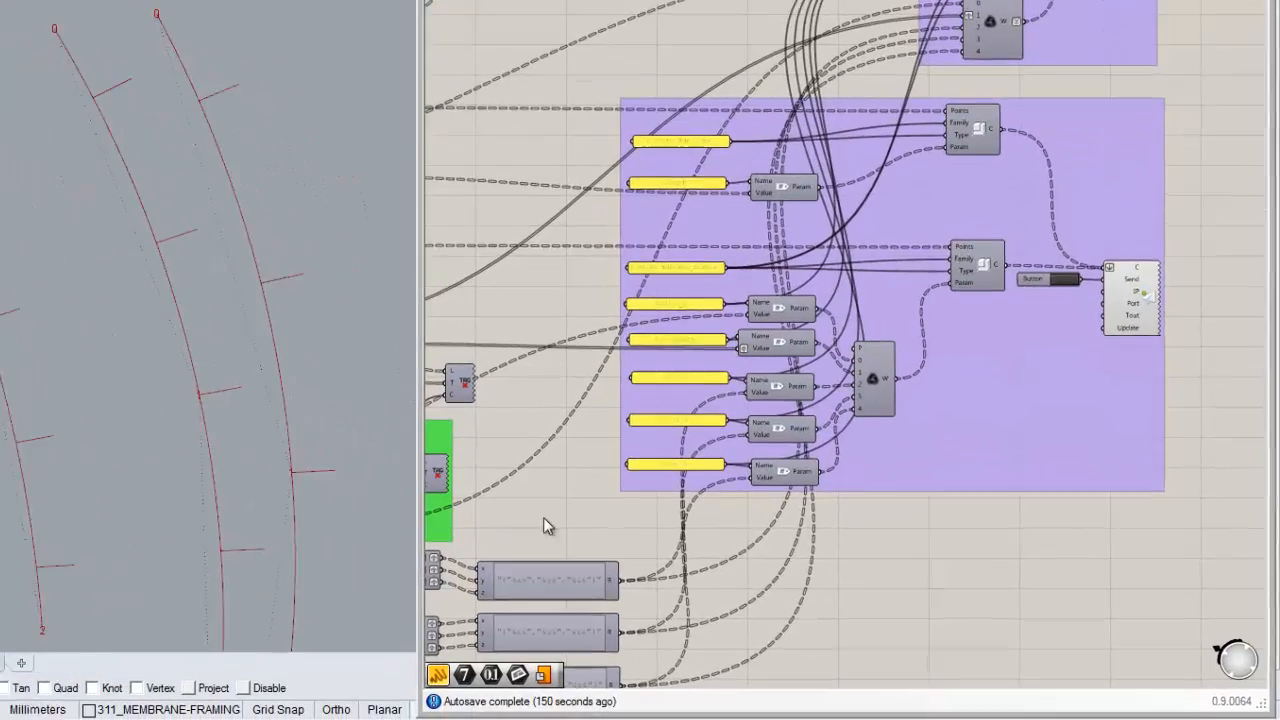
right_drag(620, 475, 930, 300)
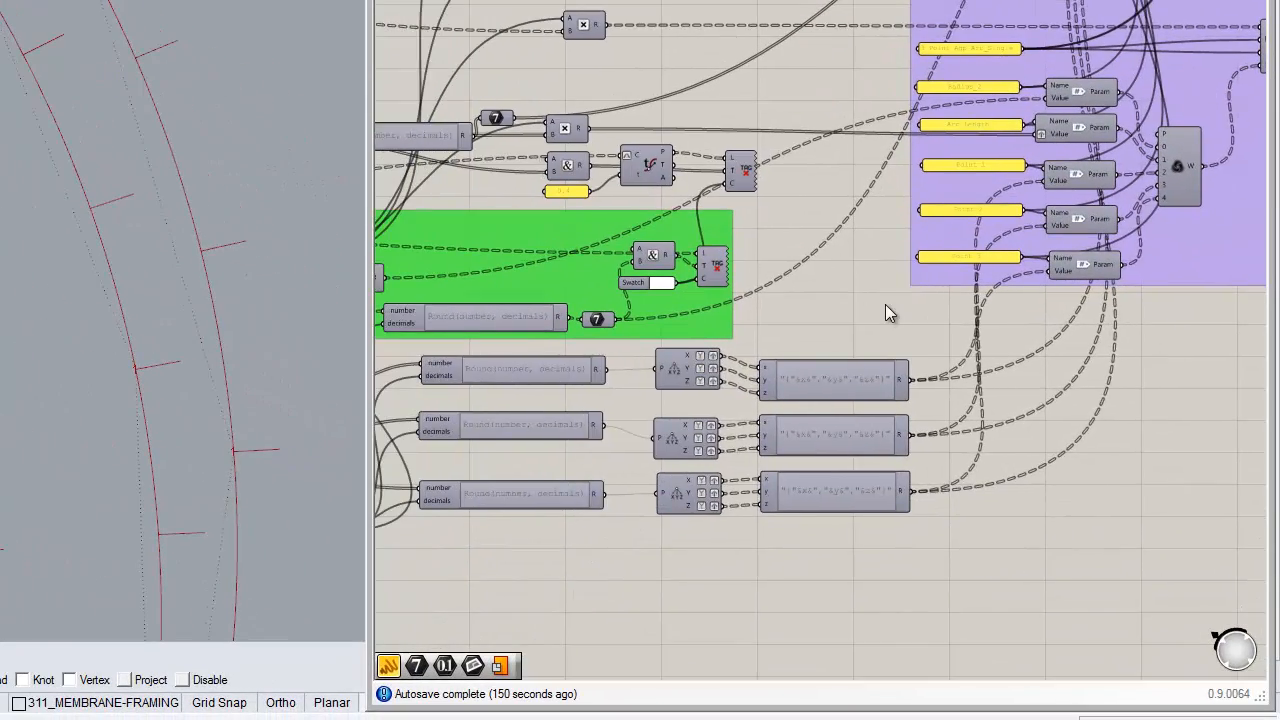
right_drag(1066, 291, 655, 477)
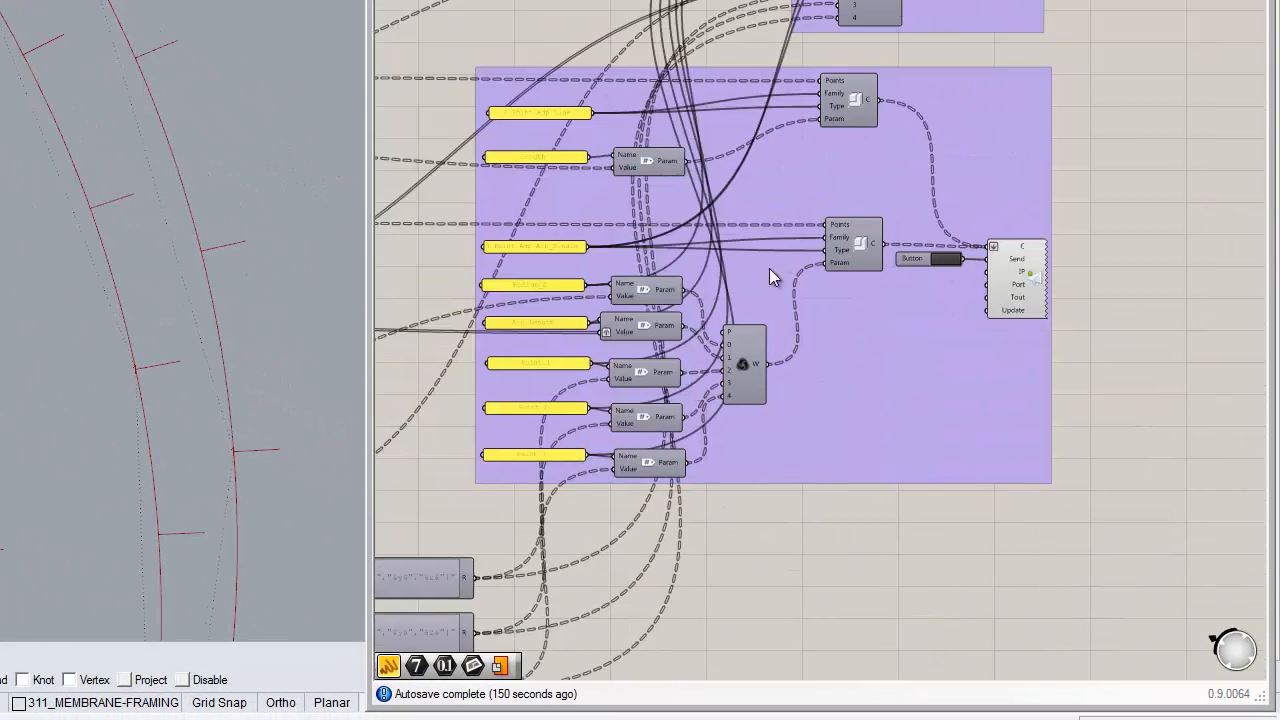
right_drag(769, 269, 756, 381)
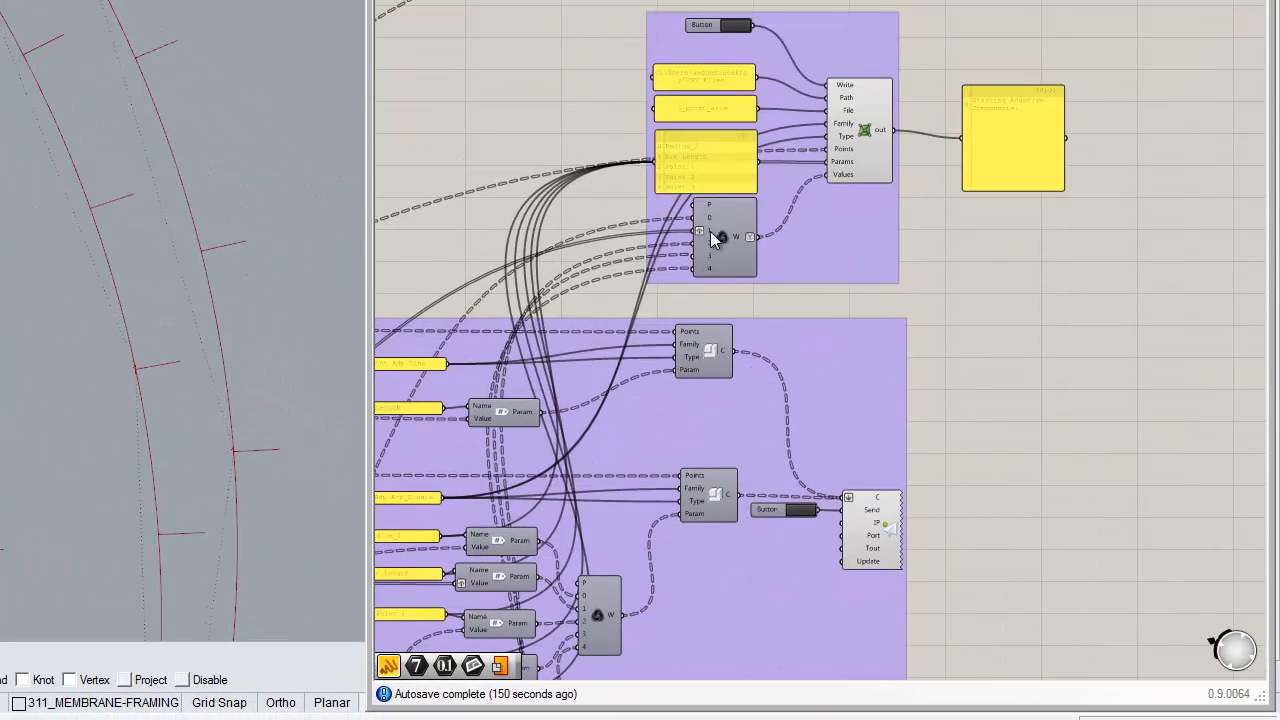
right_drag(558, 450, 838, 318)
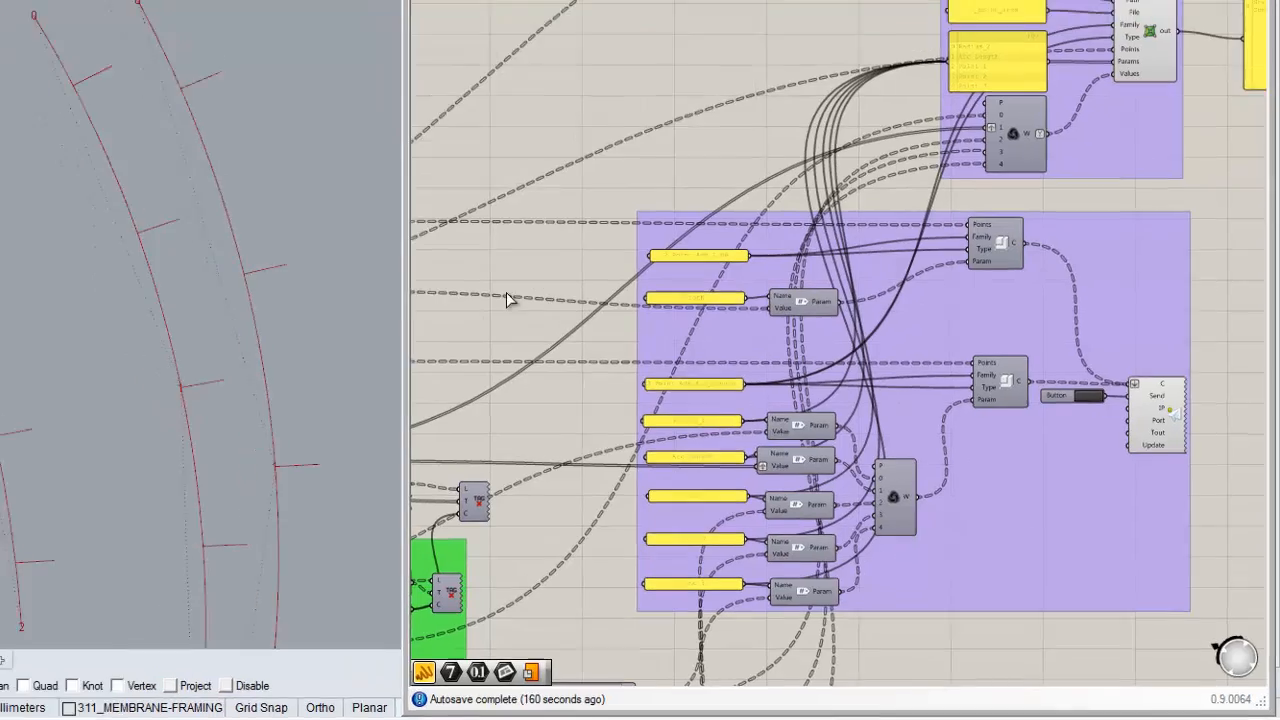
right_drag(887, 306, 848, 268)
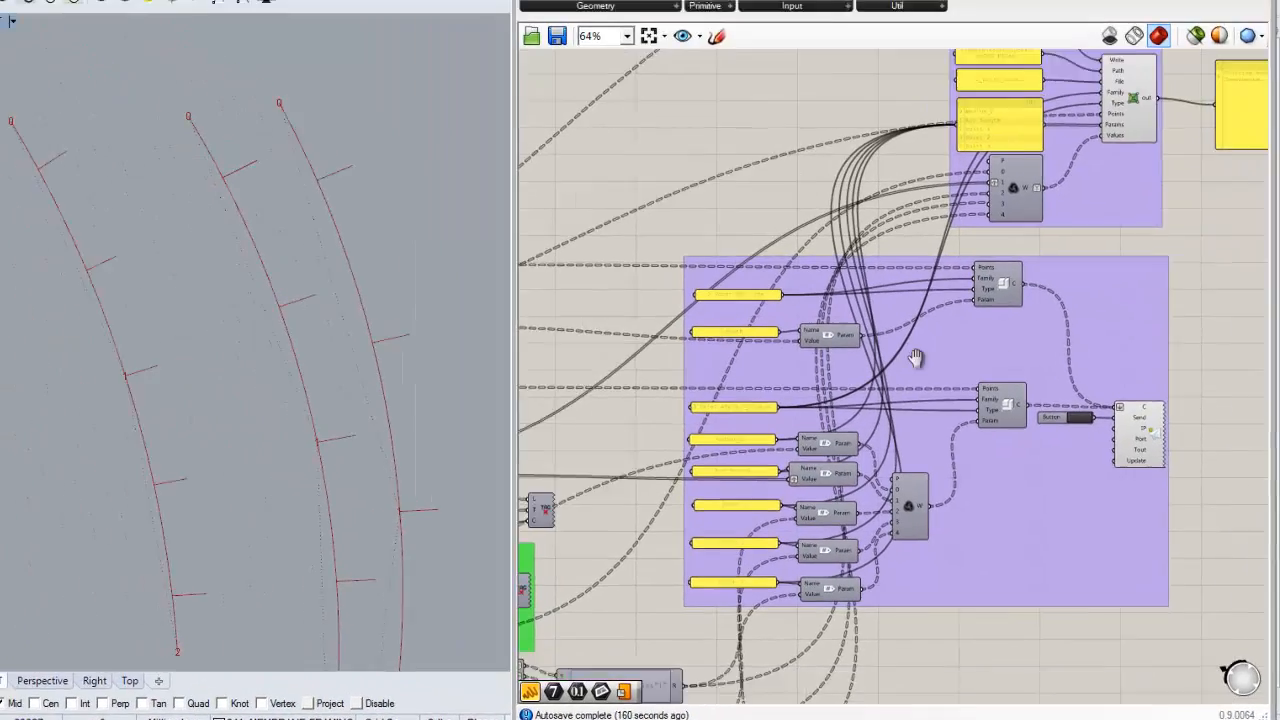
right_drag(917, 358, 790, 308)
scroll(788, 318, up, 1)
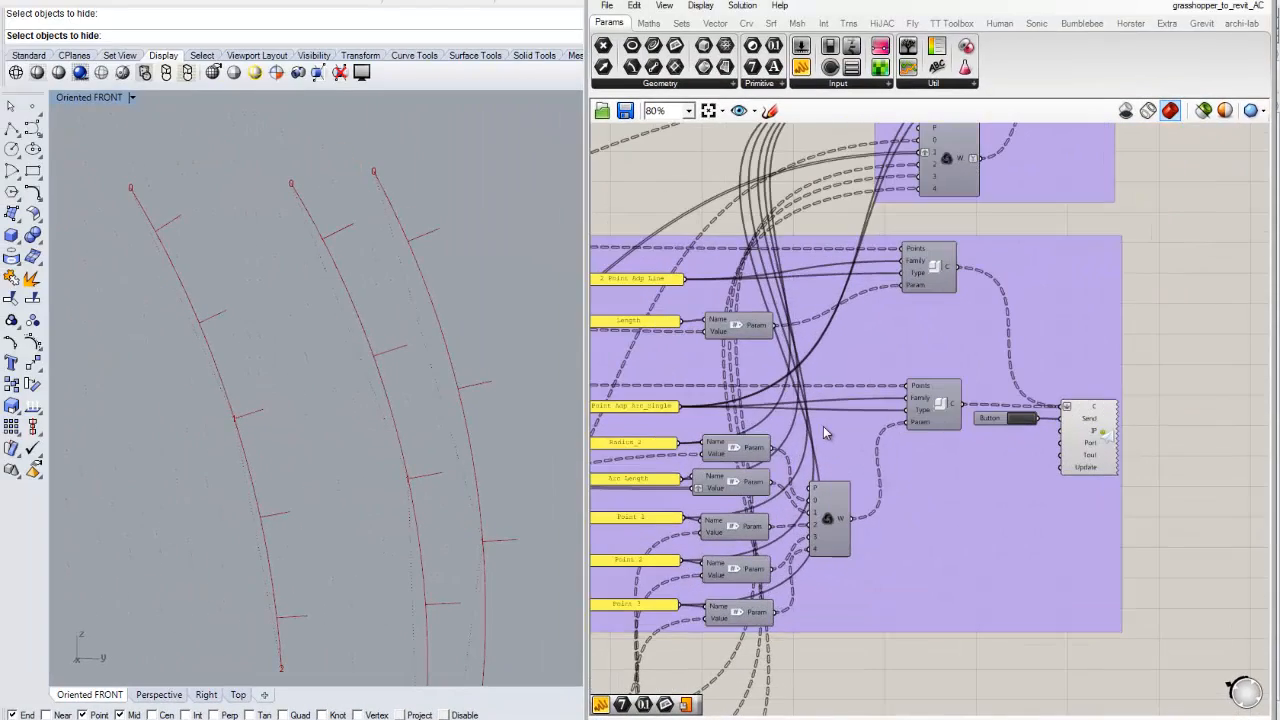
scroll(825, 432, down, 1)
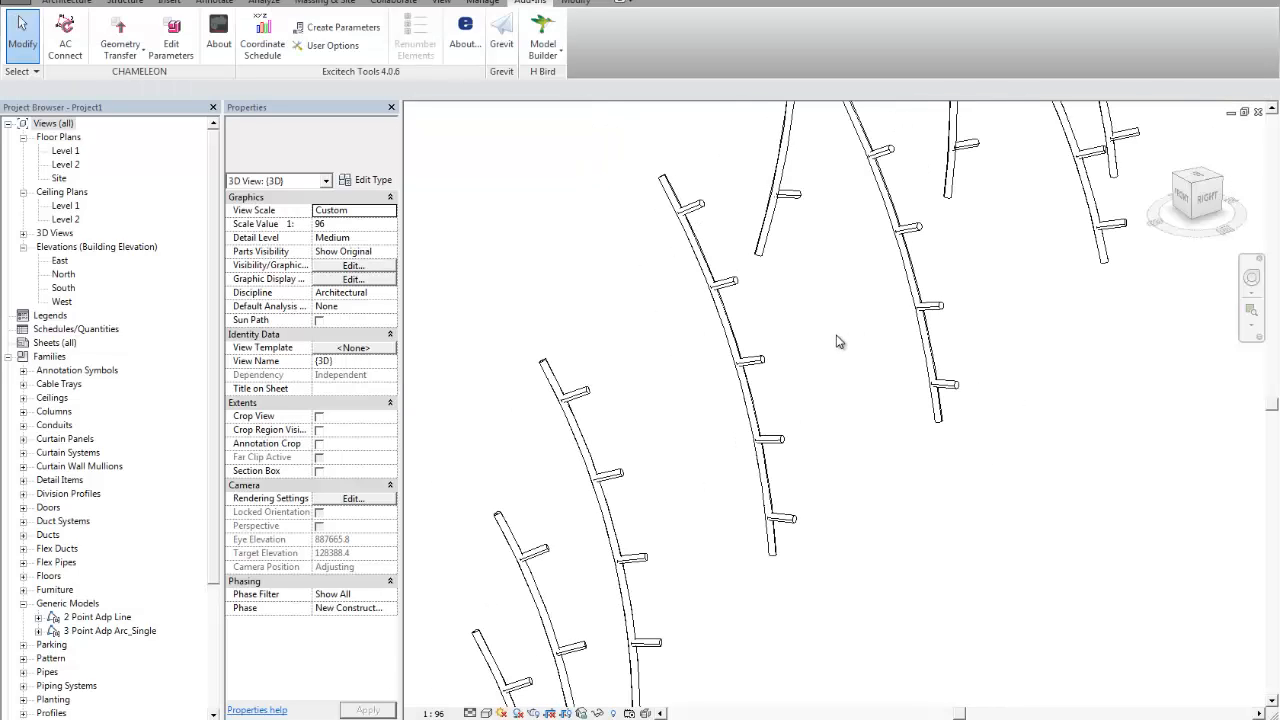
Switch to Revit and look over the rows of built adaptive arcs with their short lines in the 3D view.
middle_drag(842, 348, 689, 551)
scroll(742, 397, up, 1)
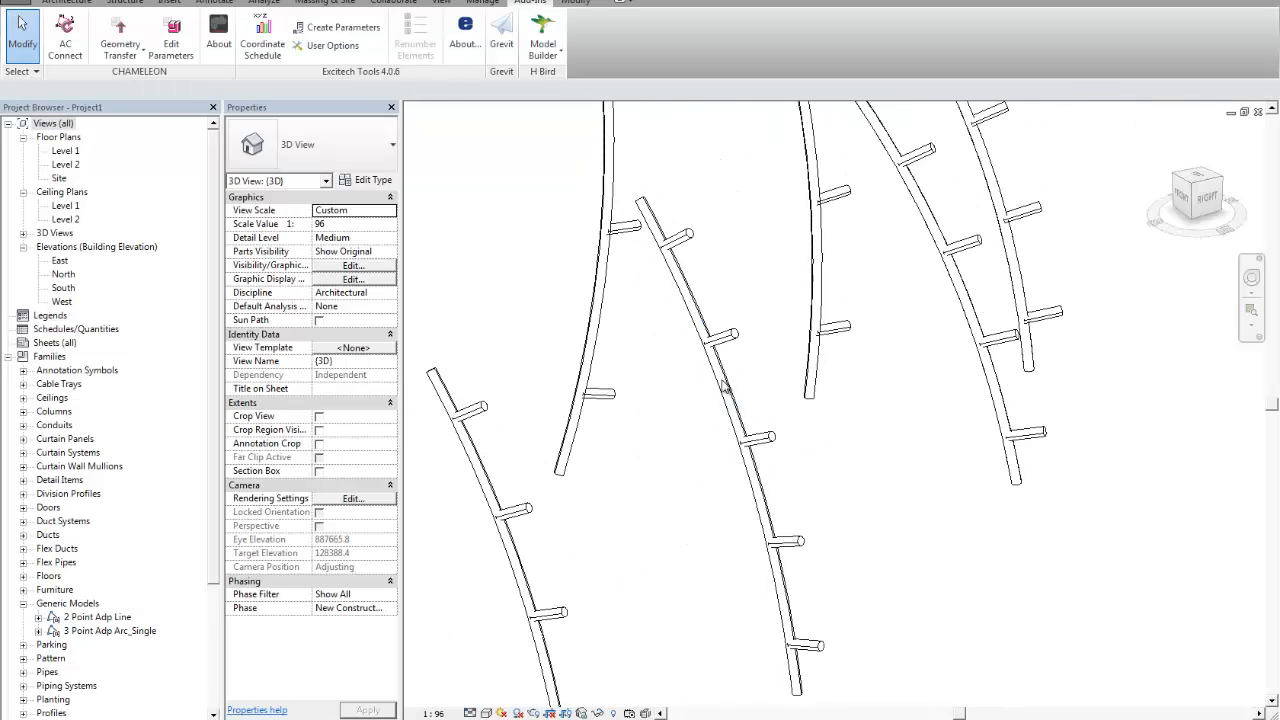
scroll(726, 387, down, 1)
middle_drag(695, 448, 767, 396)
middle_drag(777, 470, 746, 520)
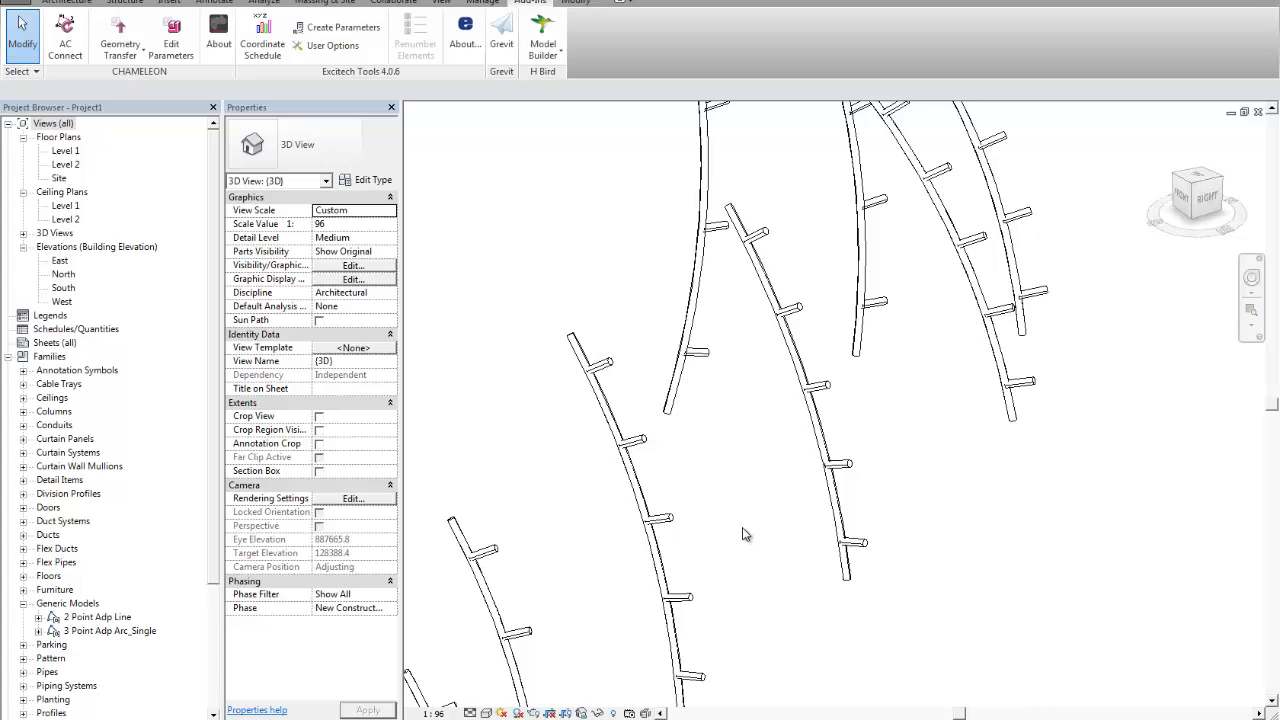
middle_drag(748, 542, 746, 423)
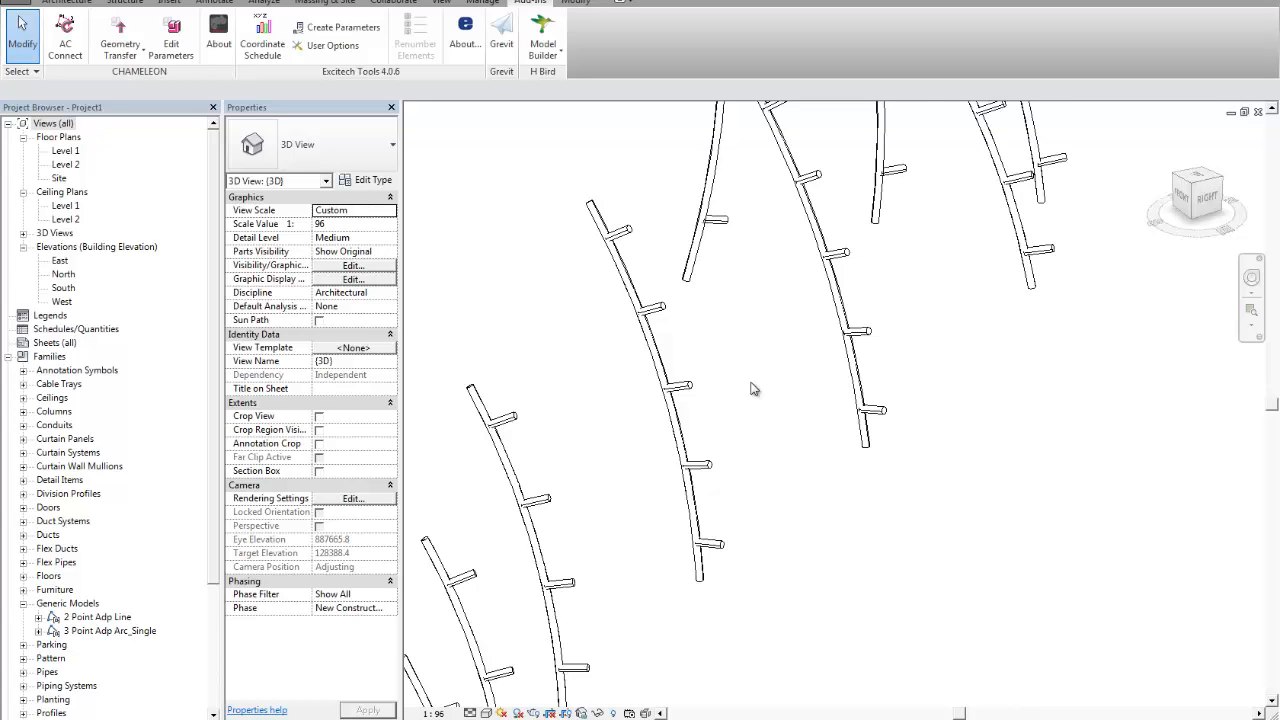
middle_drag(752, 386, 735, 430)
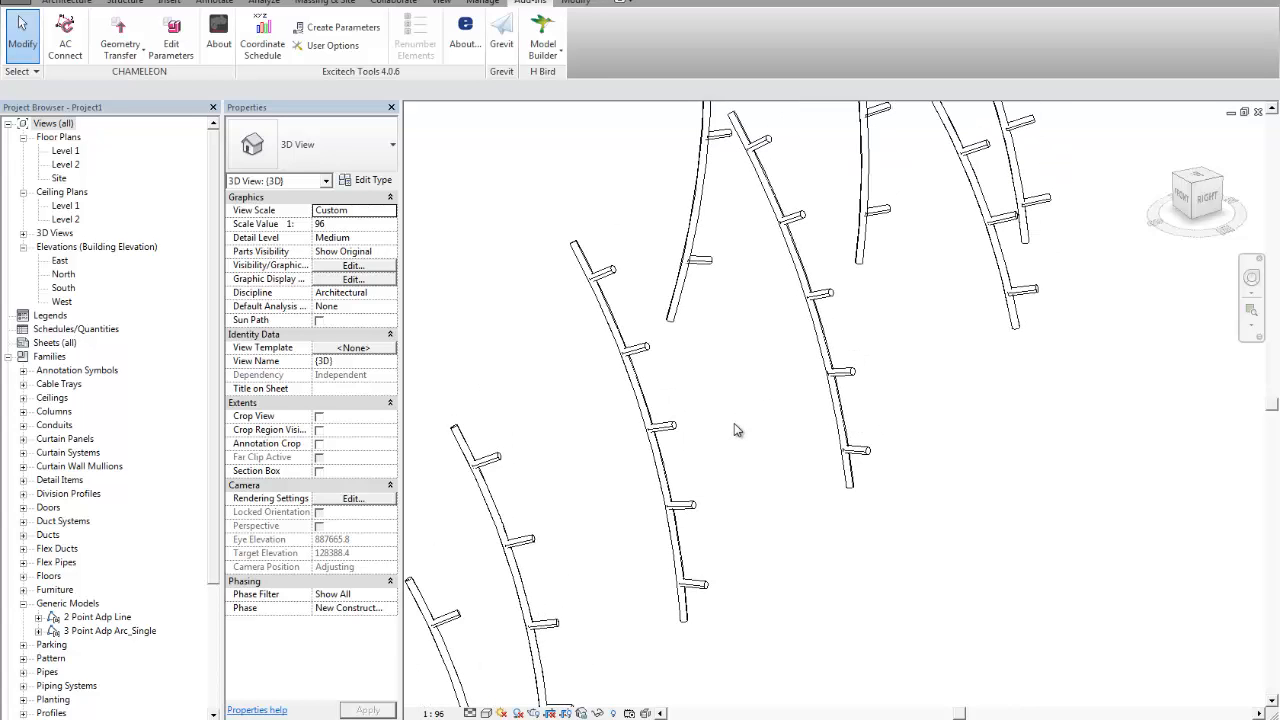
middle_drag(738, 393, 720, 415)
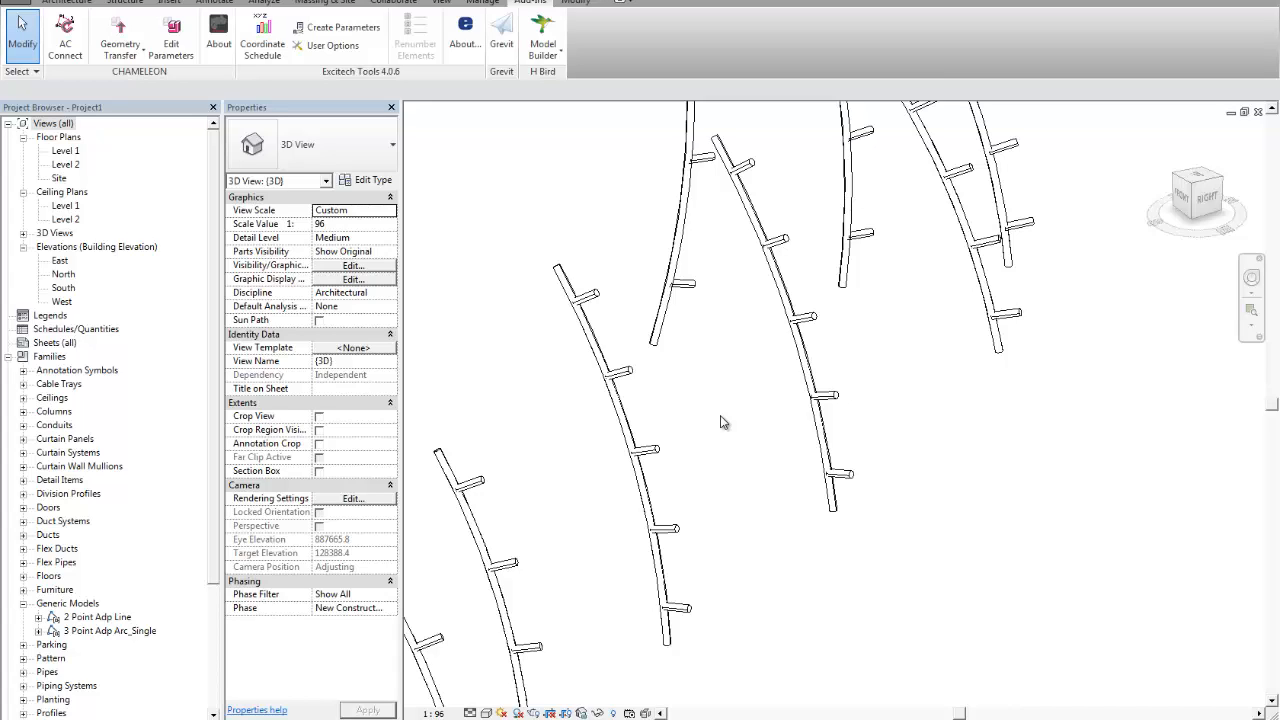
middle_drag(726, 458, 718, 424)
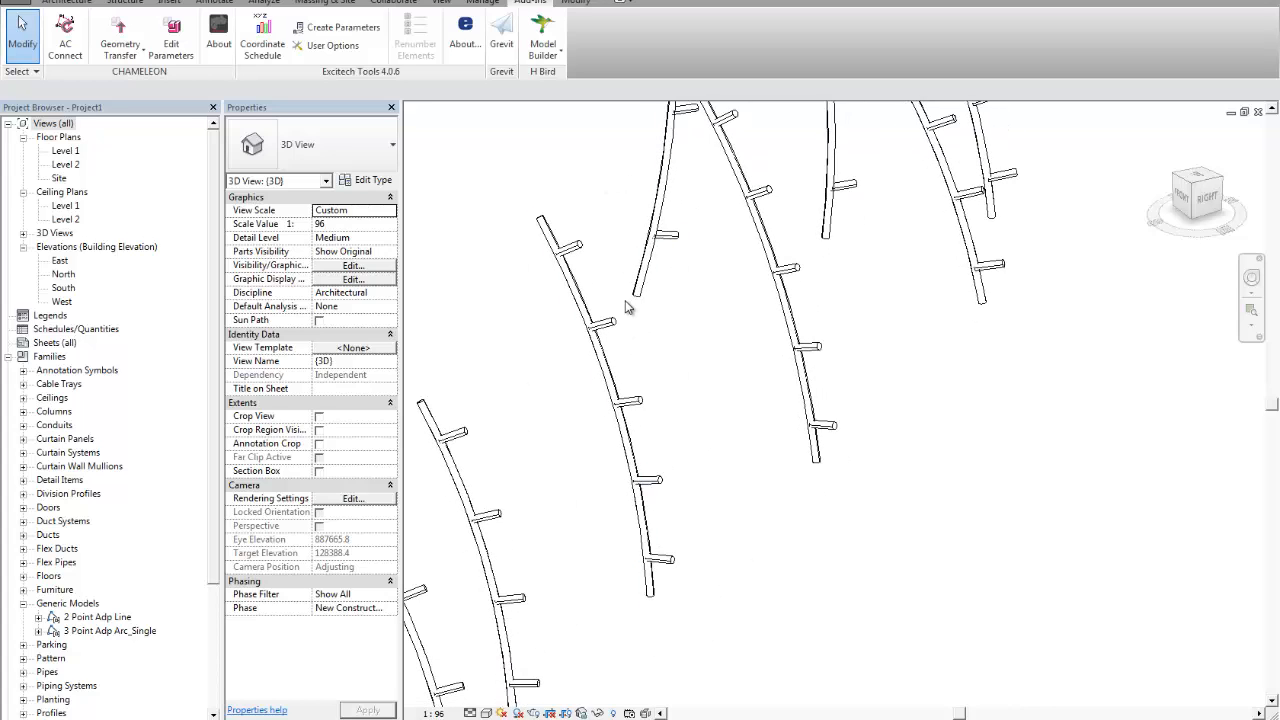
middle_drag(674, 382, 668, 394)
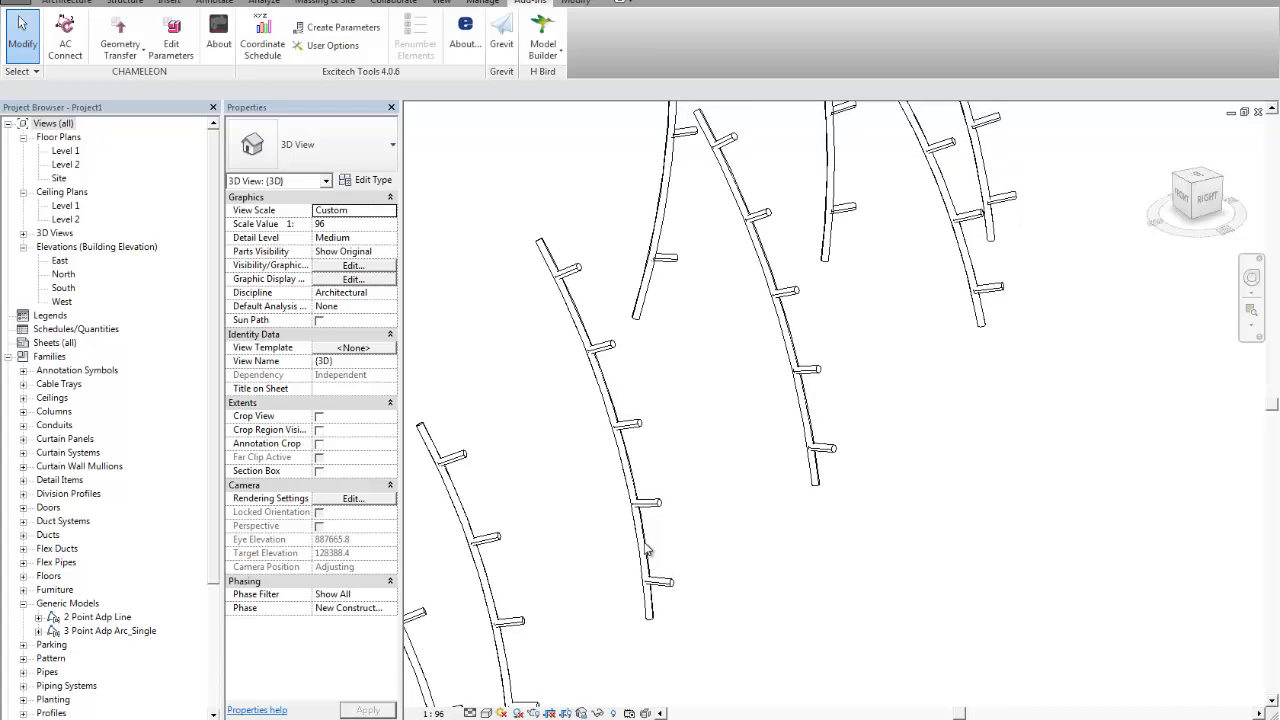
middle_drag(679, 485, 682, 491)
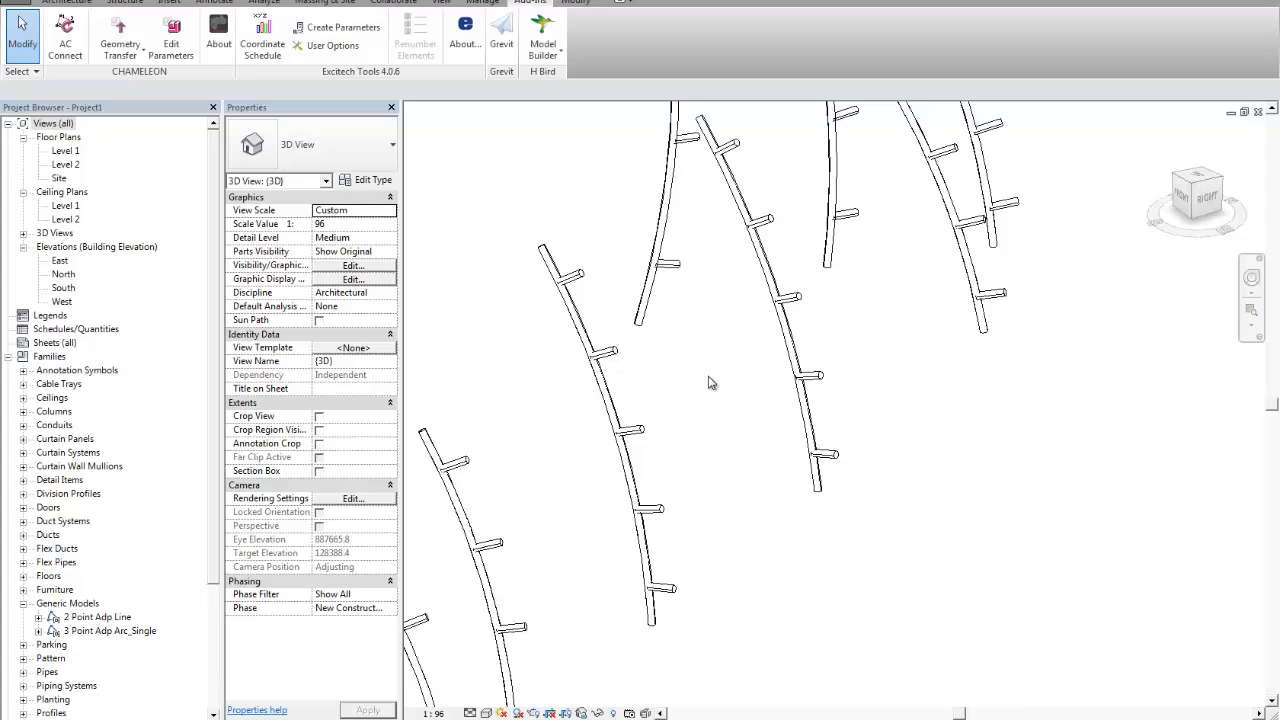
middle_drag(701, 414, 710, 393)
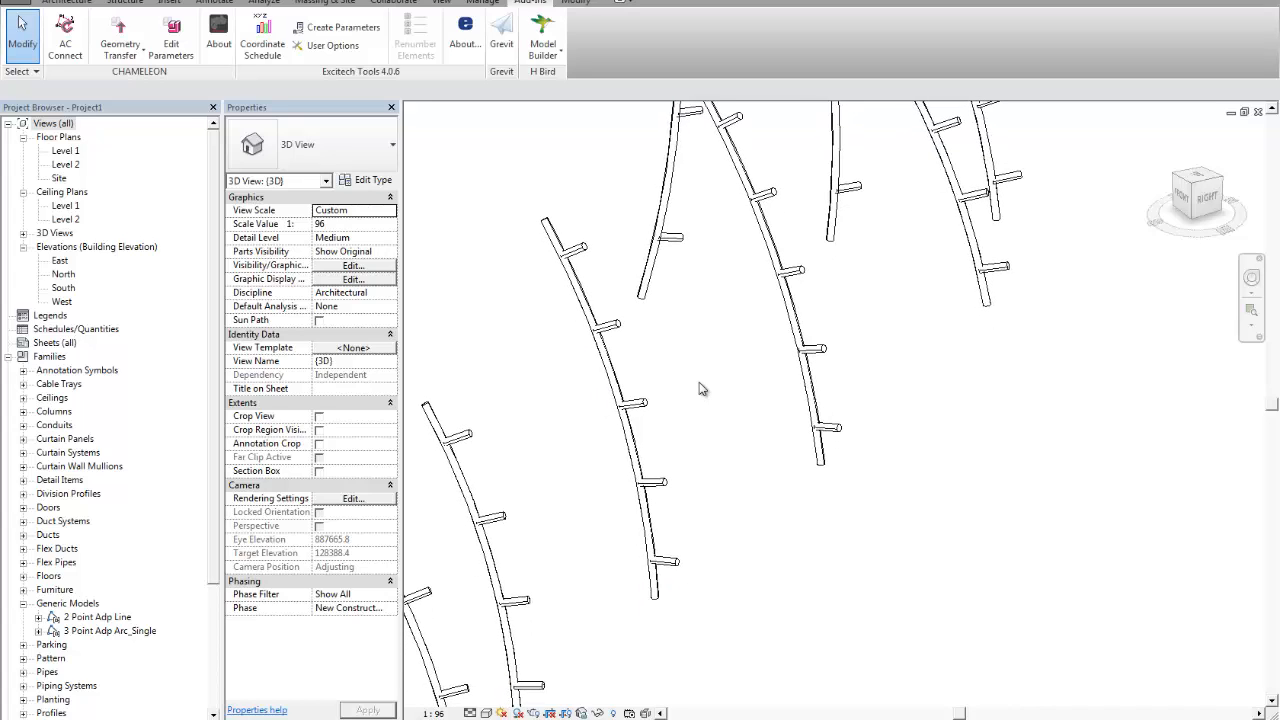
middle_drag(688, 362, 688, 378)
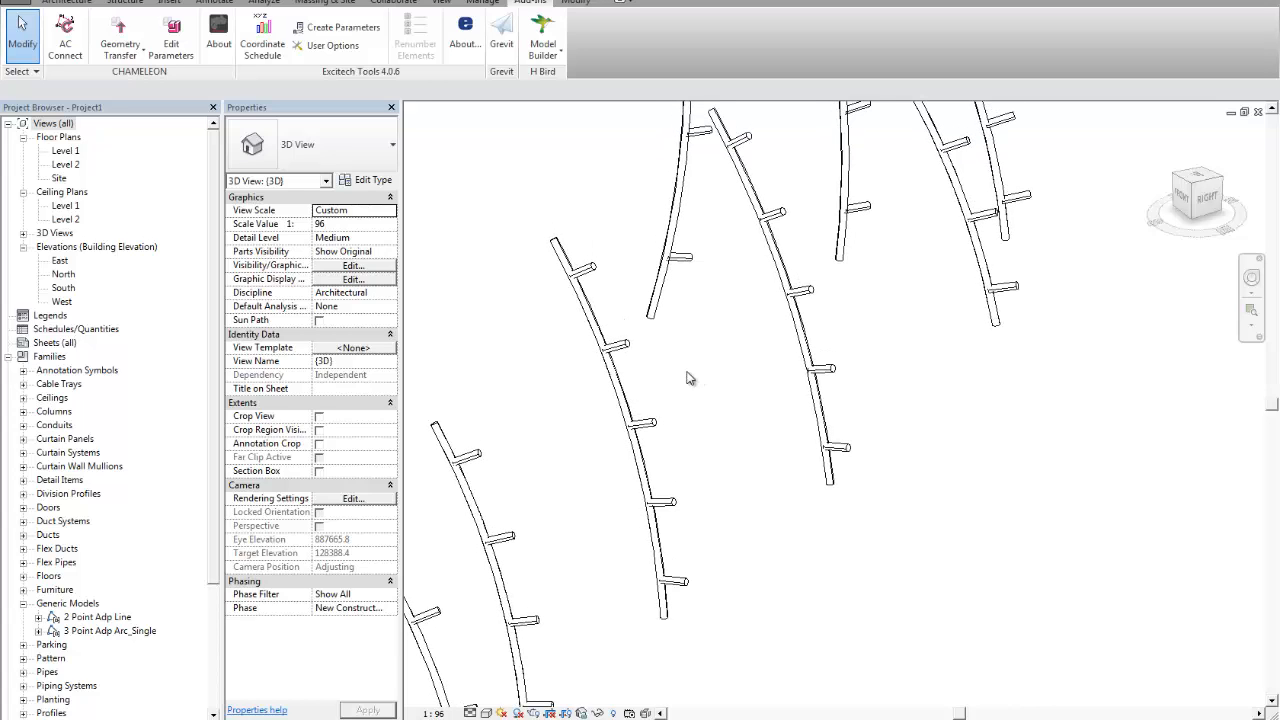